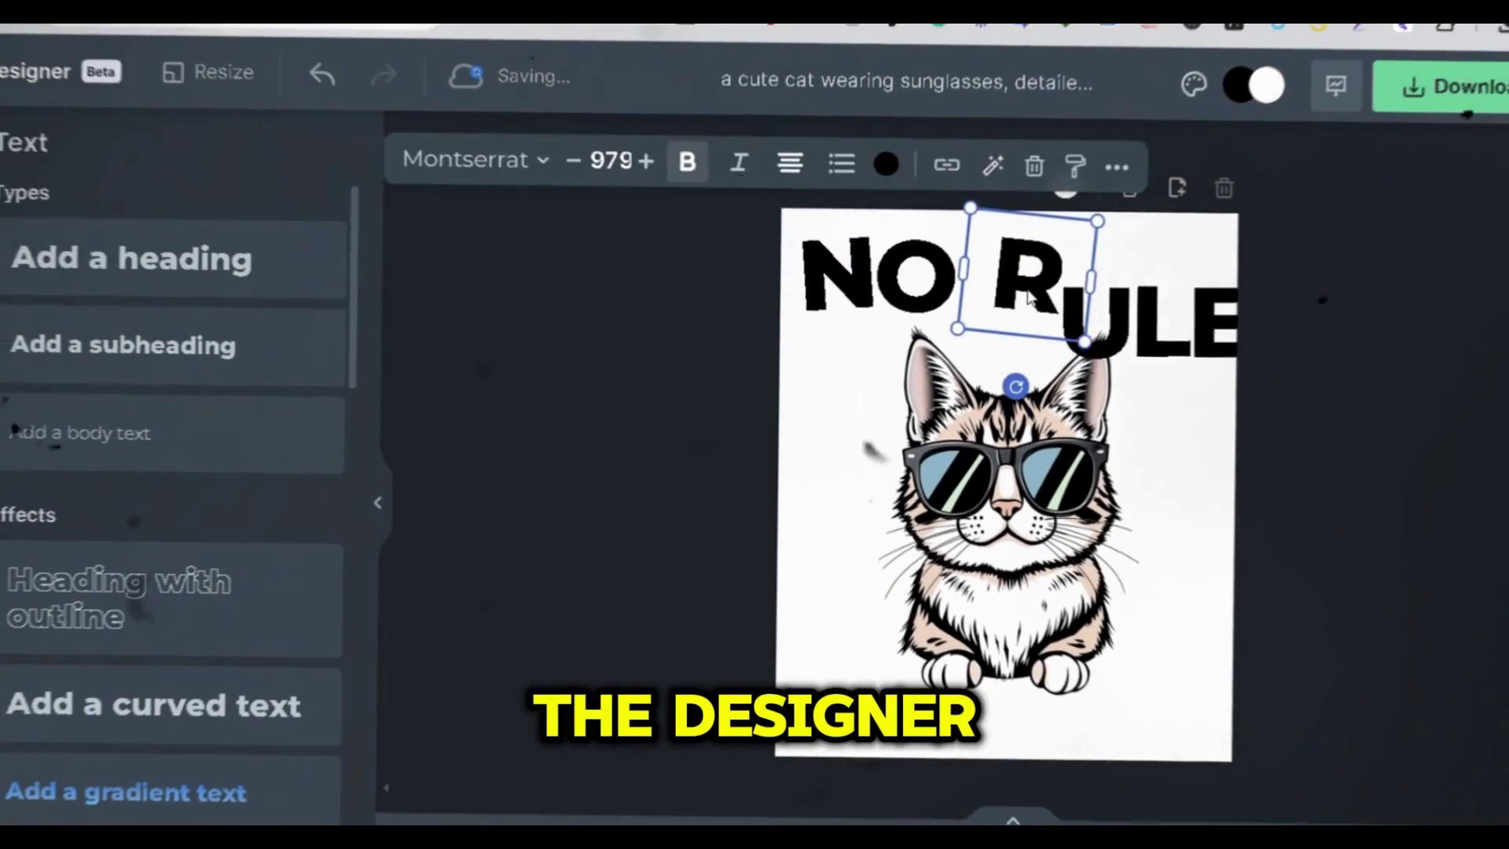
- Arrange the separate letters of "NO RULE" in a row above the cat illustration
drag(1102, 338, 1068, 304)
drag(1169, 350, 1149, 308)
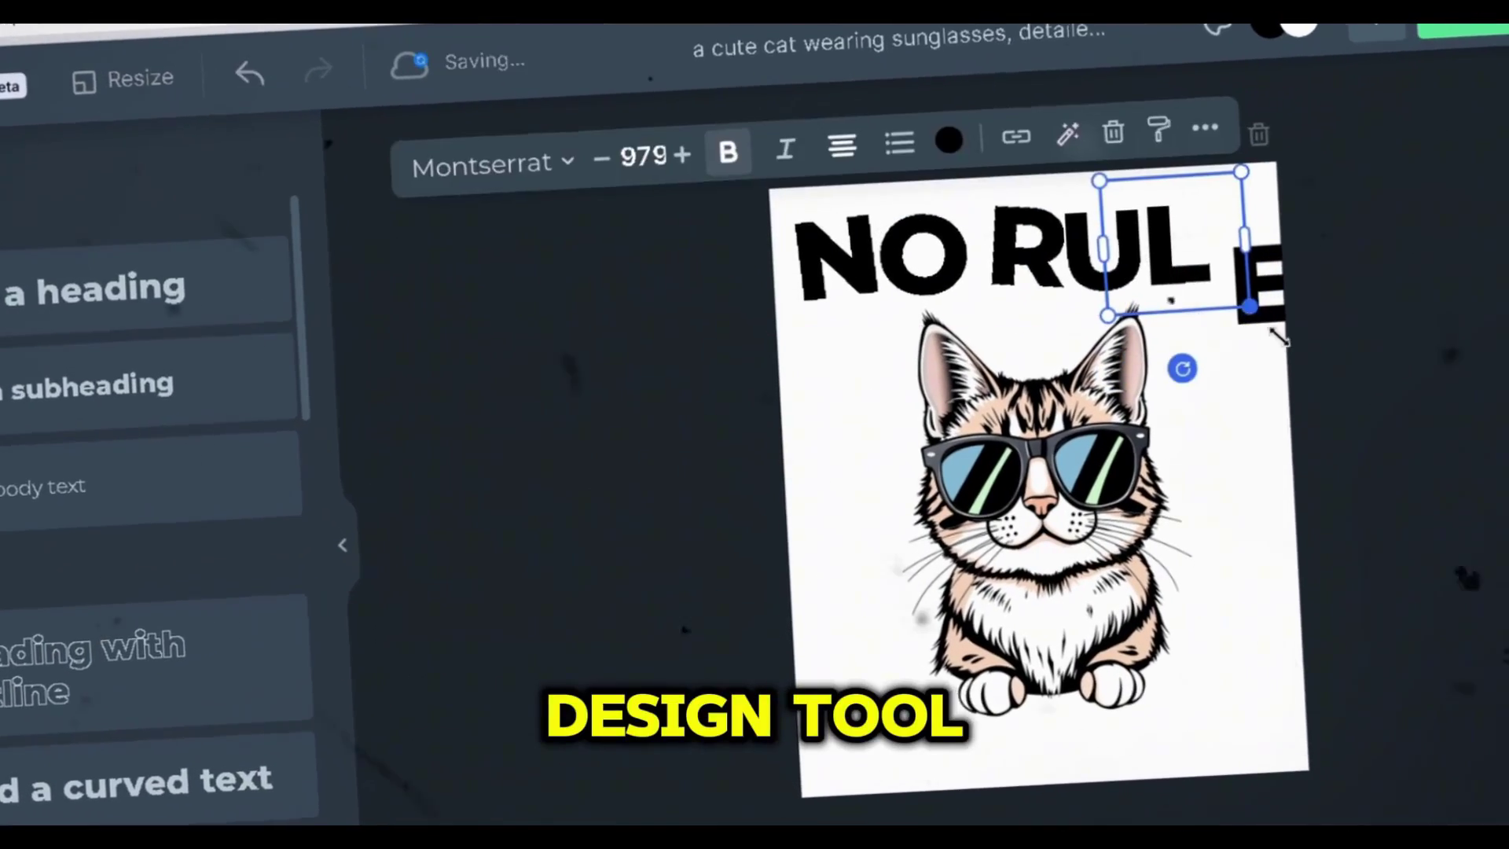
drag(1234, 350, 1220, 318)
drag(1283, 377, 1289, 389)
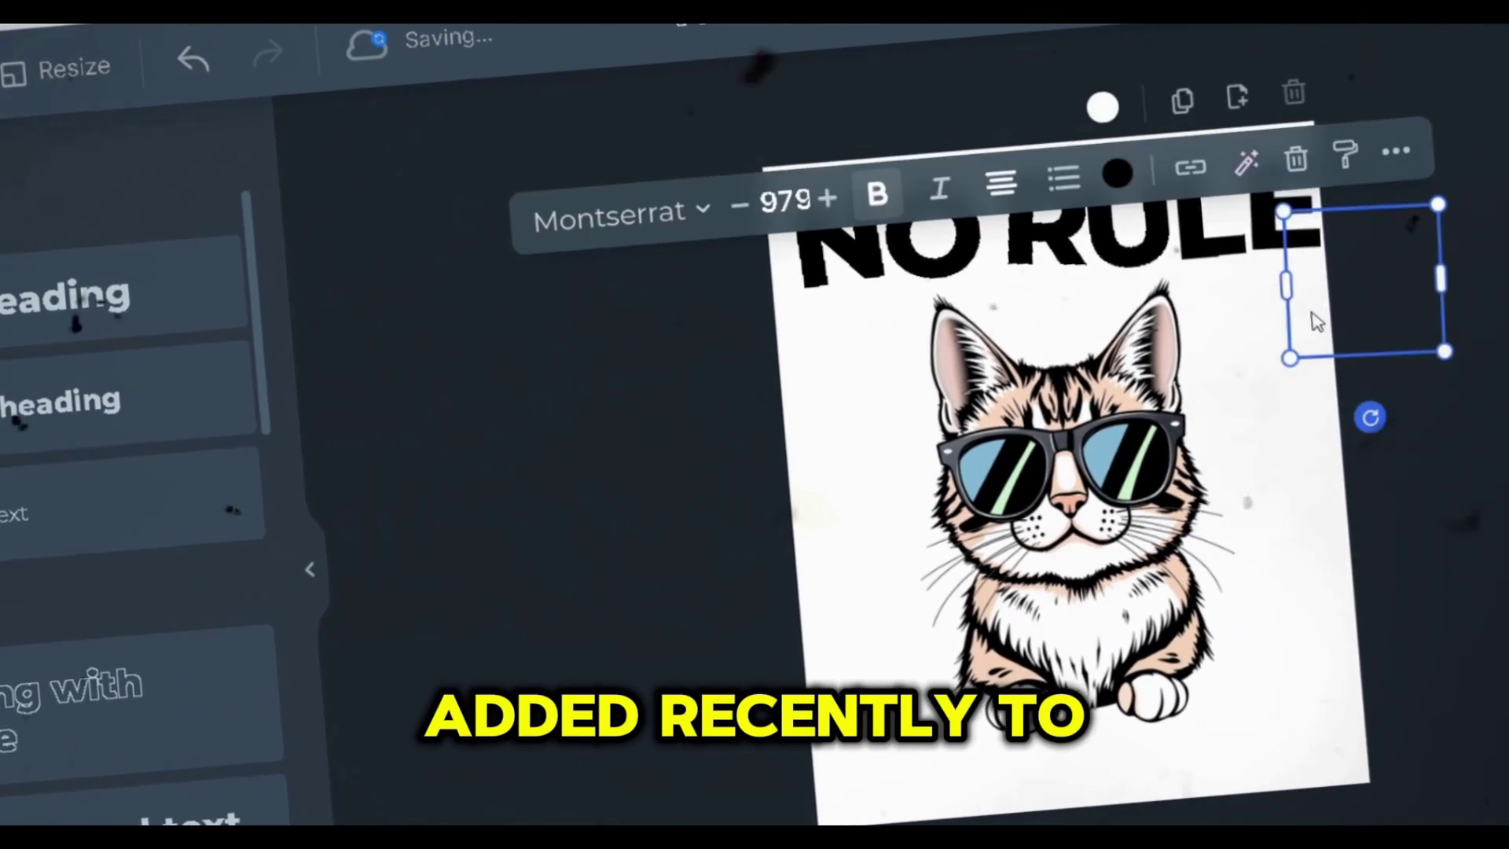
- Select all the heading letters and scale them down as one block, and move the cat illustration slightly up
click(961, 251)
key(ctrl+a)
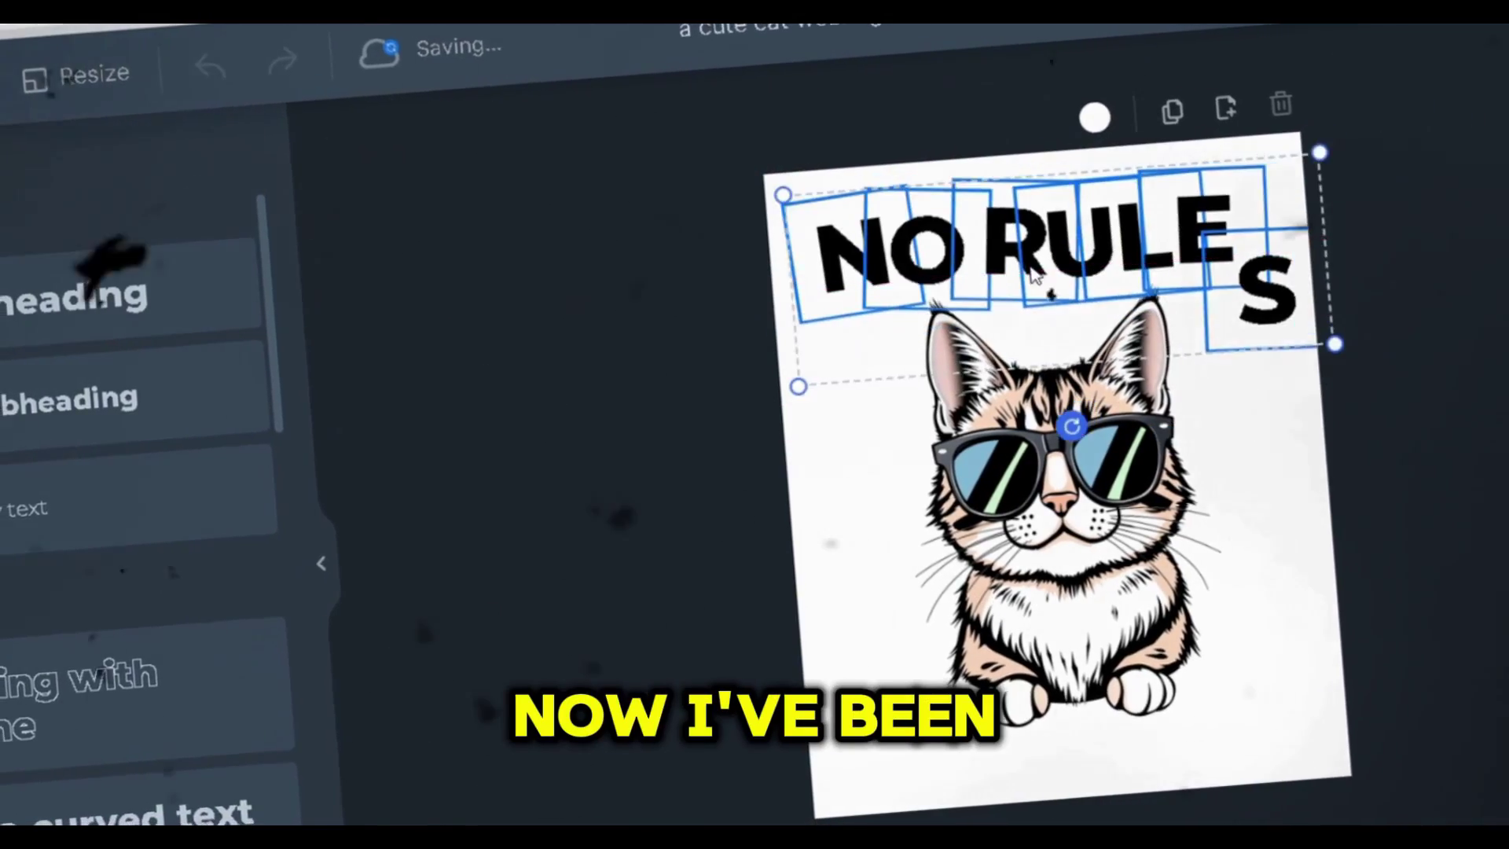
drag(1301, 288, 1282, 238)
click(1144, 516)
drag(1120, 514, 1118, 484)
click(849, 282)
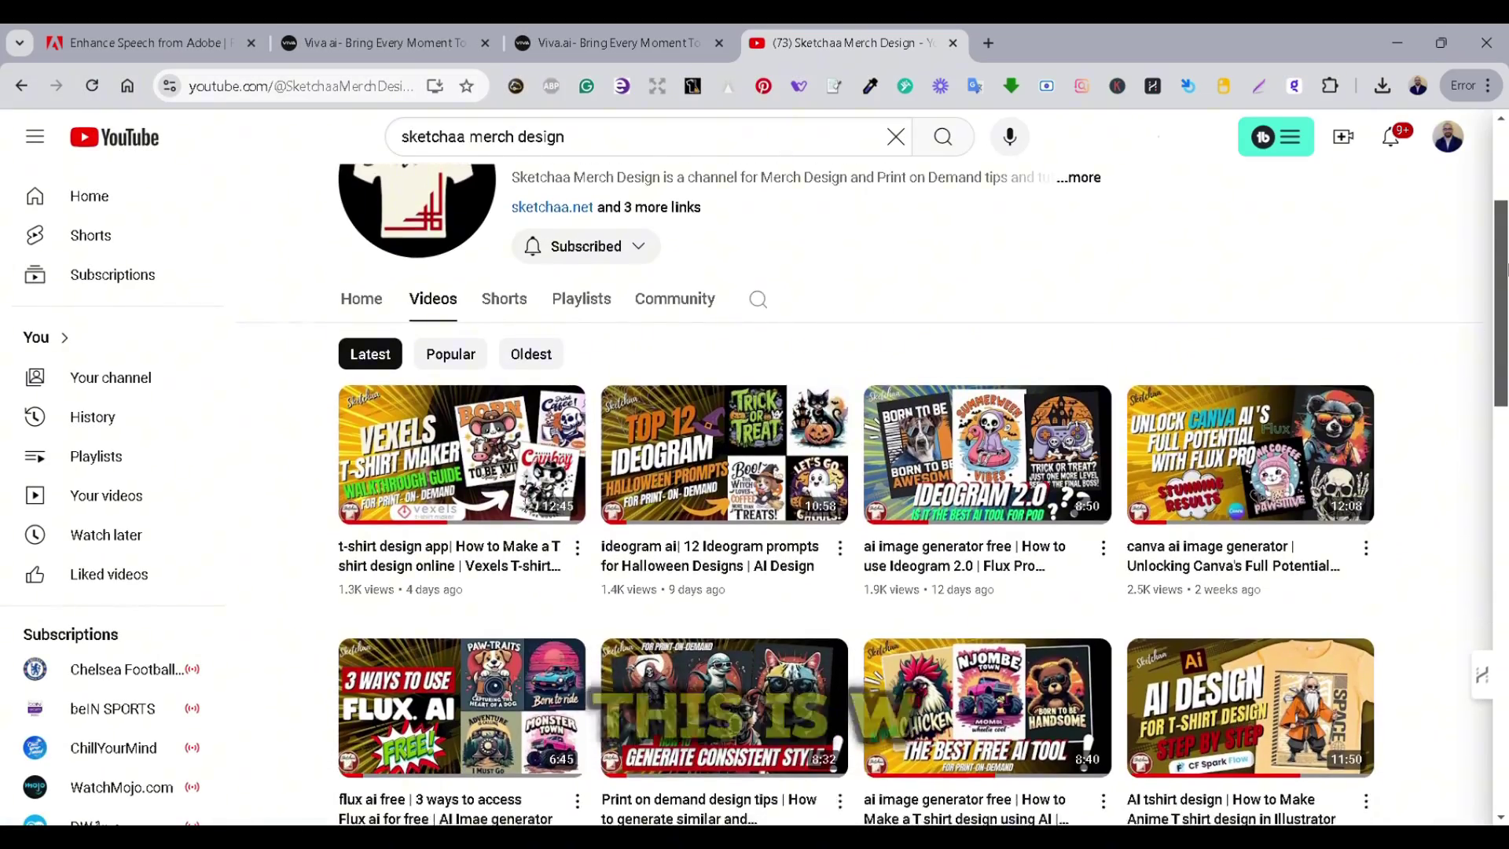
- Look through the video list of the Sketchaa Merch Design YouTube channel
scroll(865, 472, down, 4)
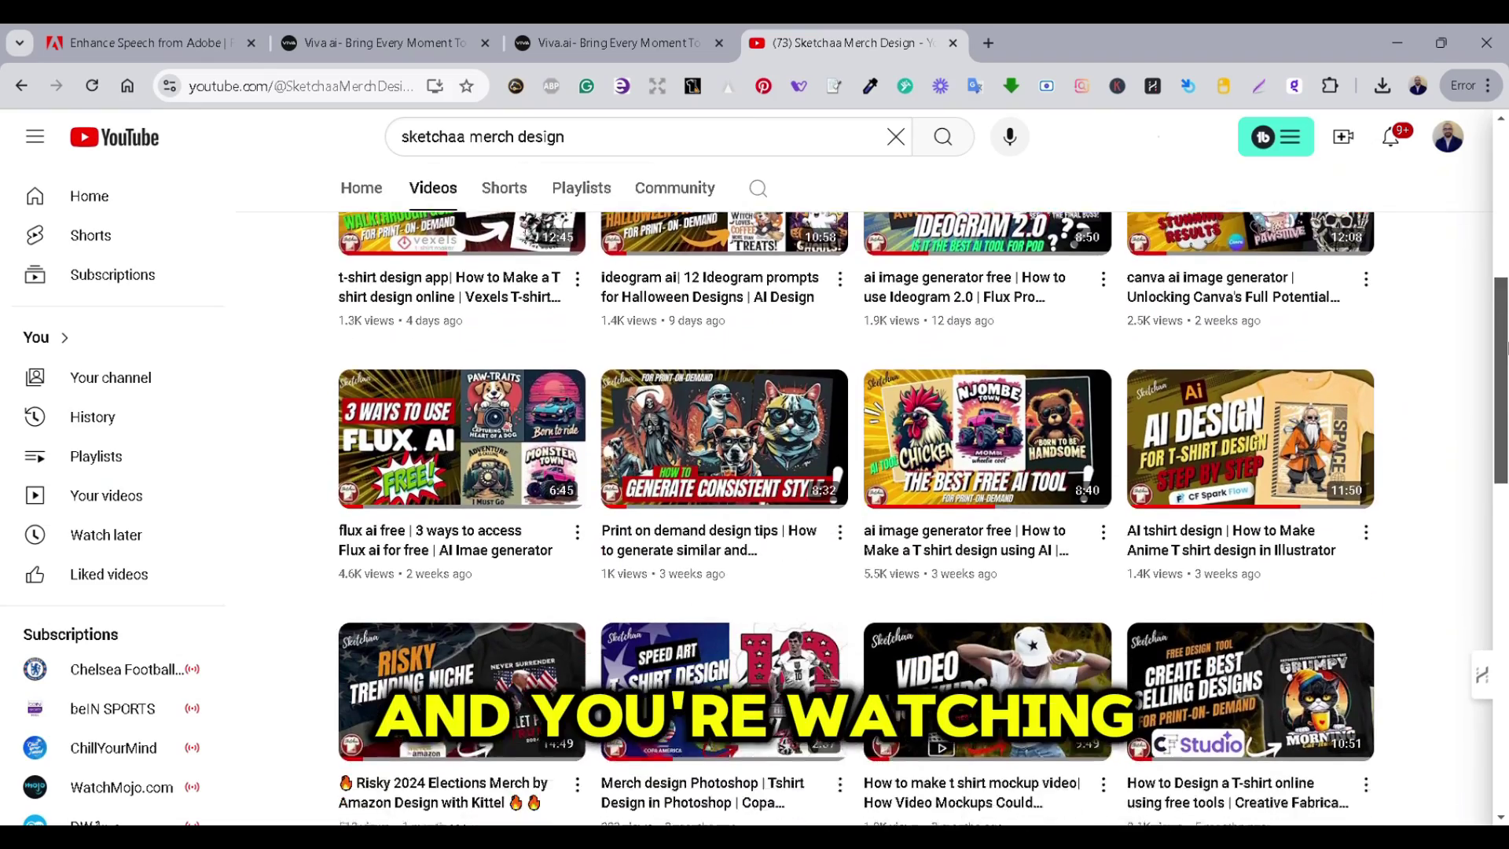
scroll(865, 471, down, 4)
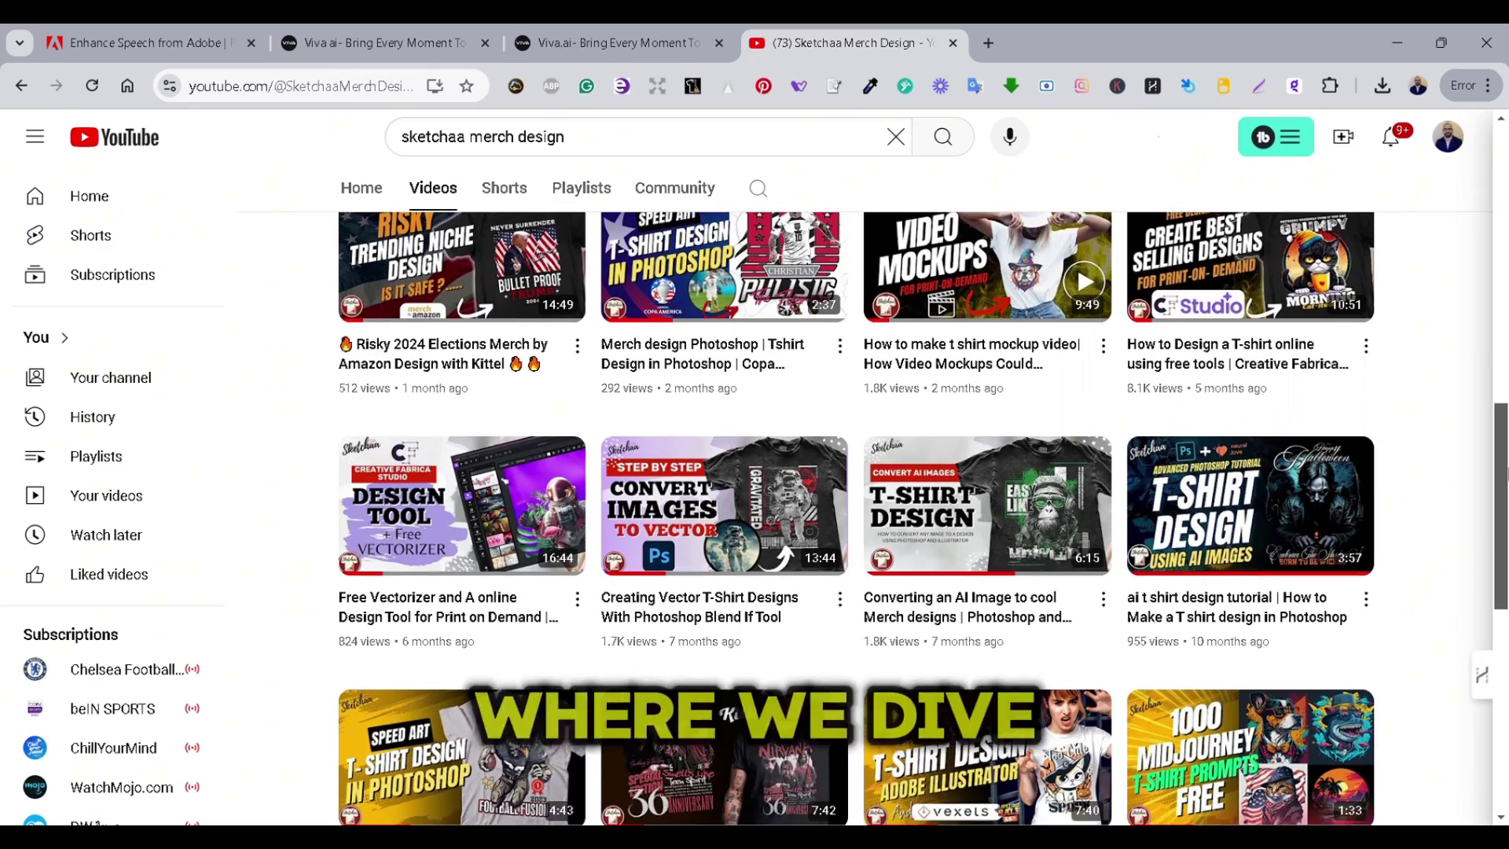
drag(1506, 474, 1506, 522)
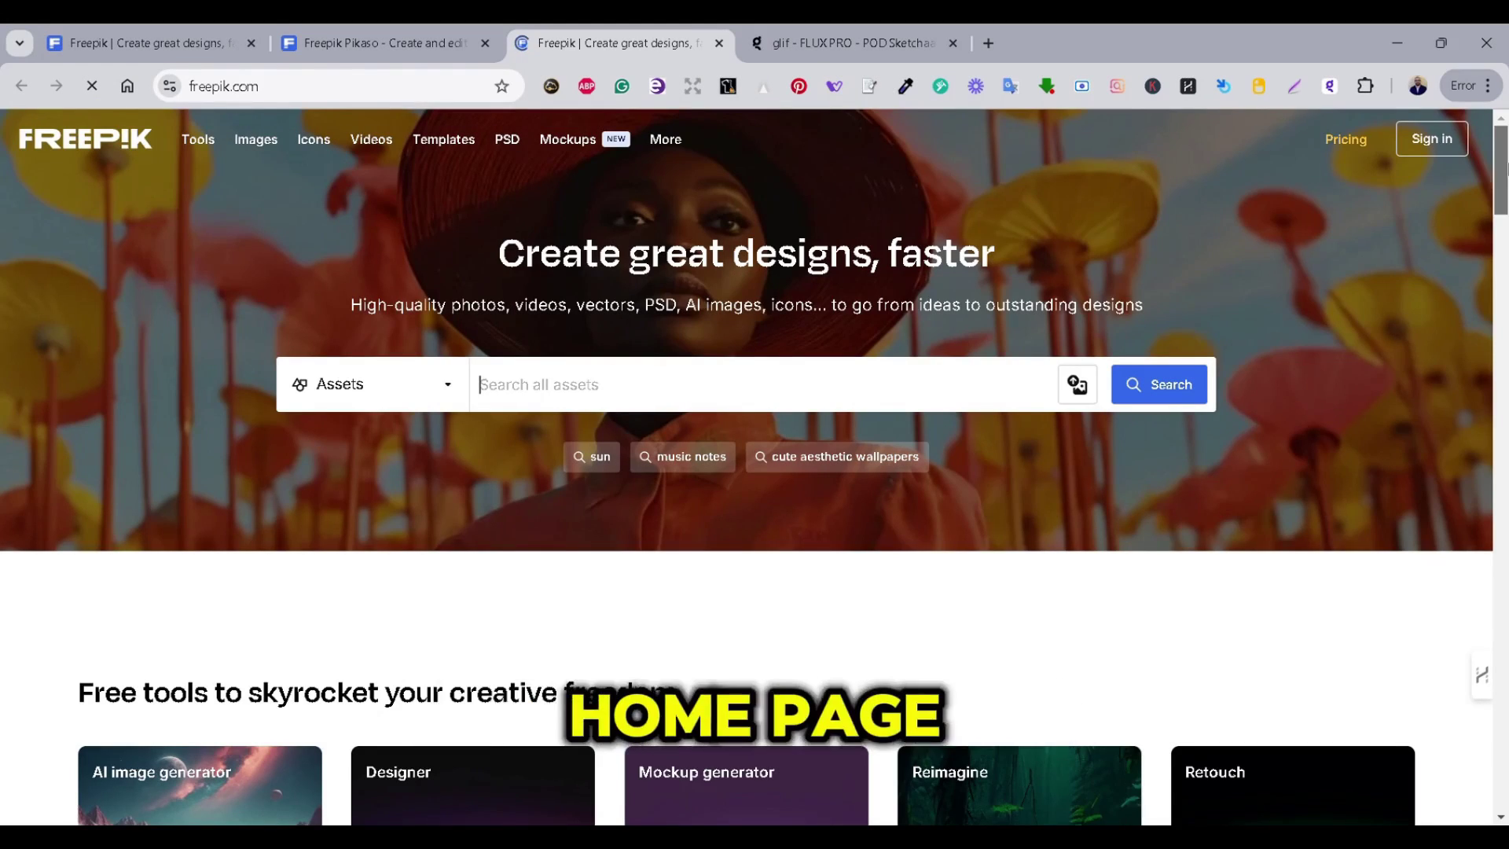
- Look through the free creative tools offered on the Freepik home page
drag(1506, 165, 1506, 206)
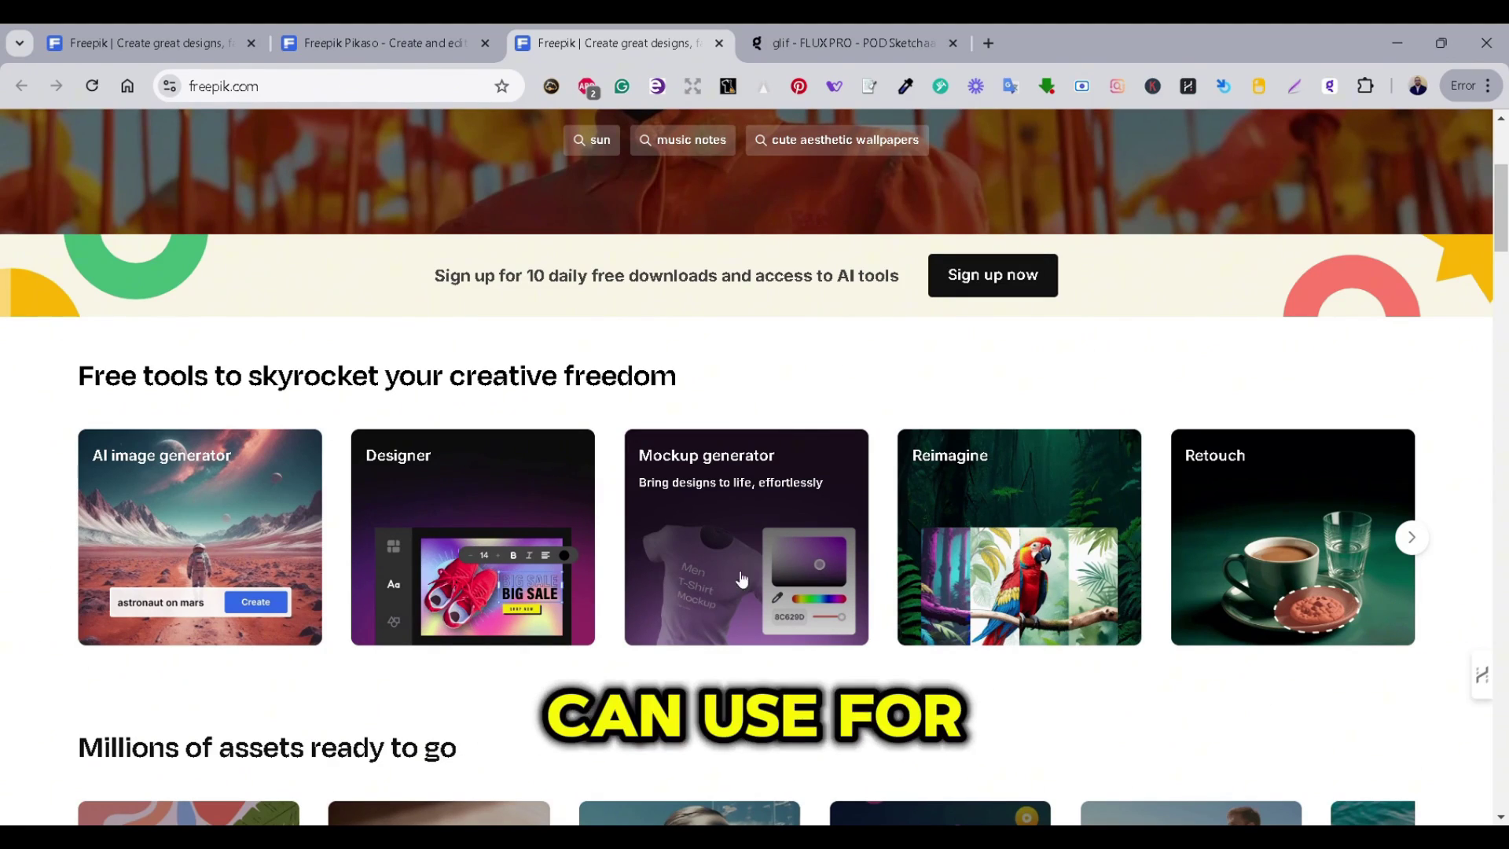
click(1412, 537)
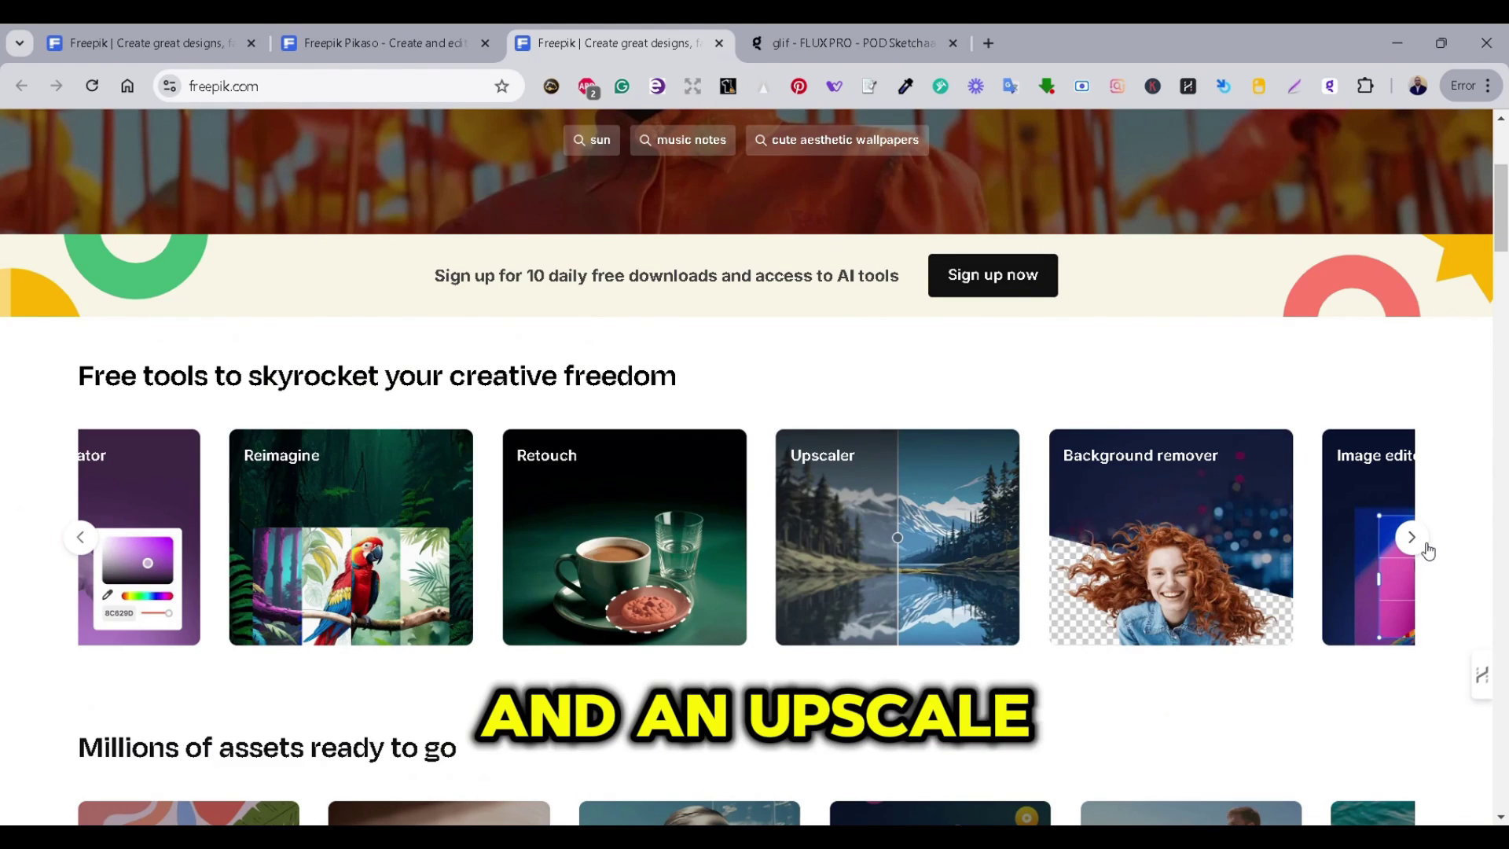
click(1427, 548)
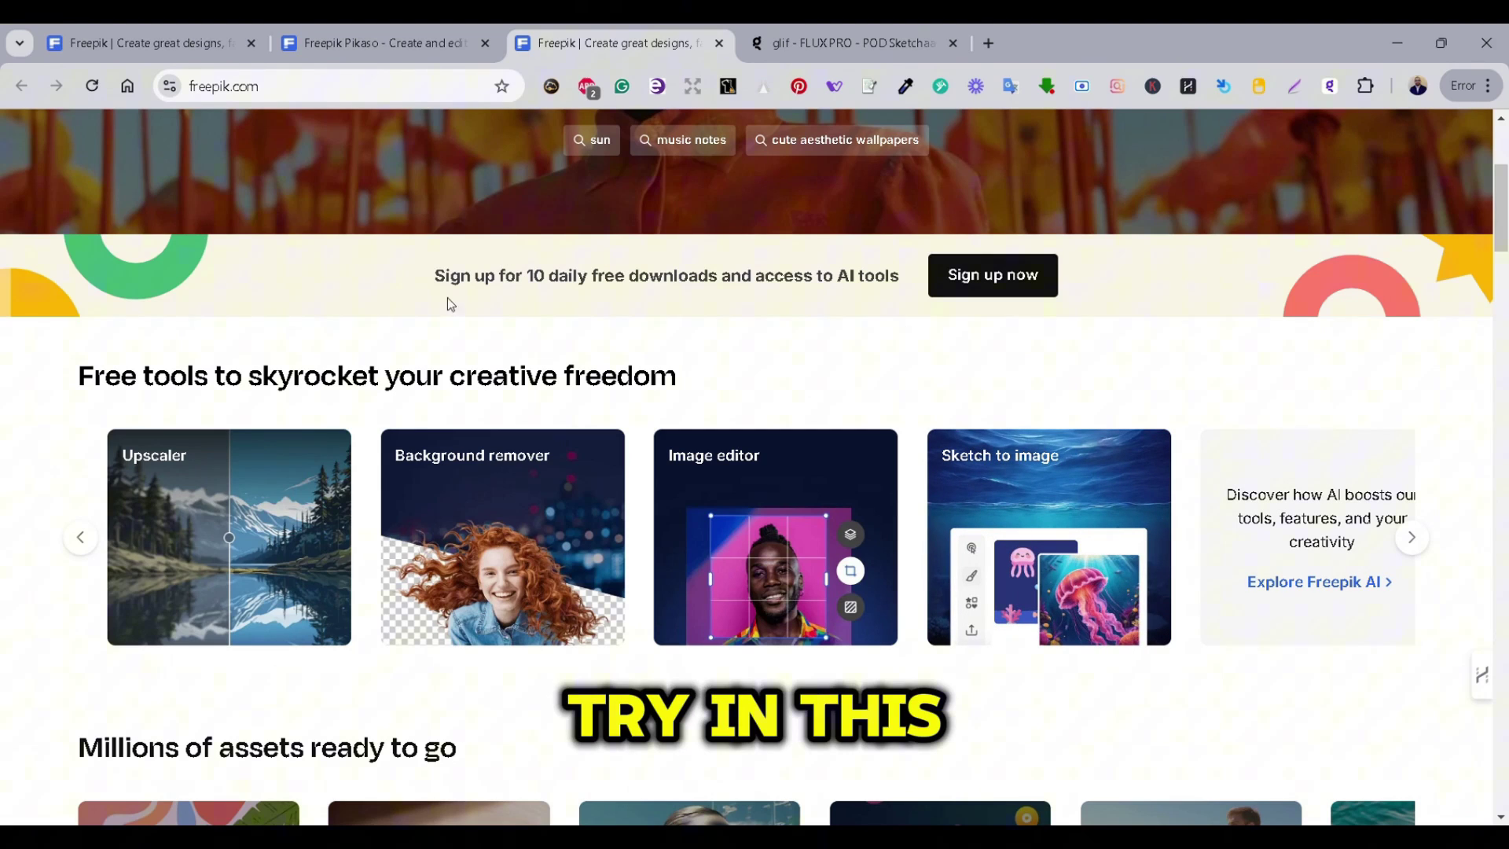
click(97, 544)
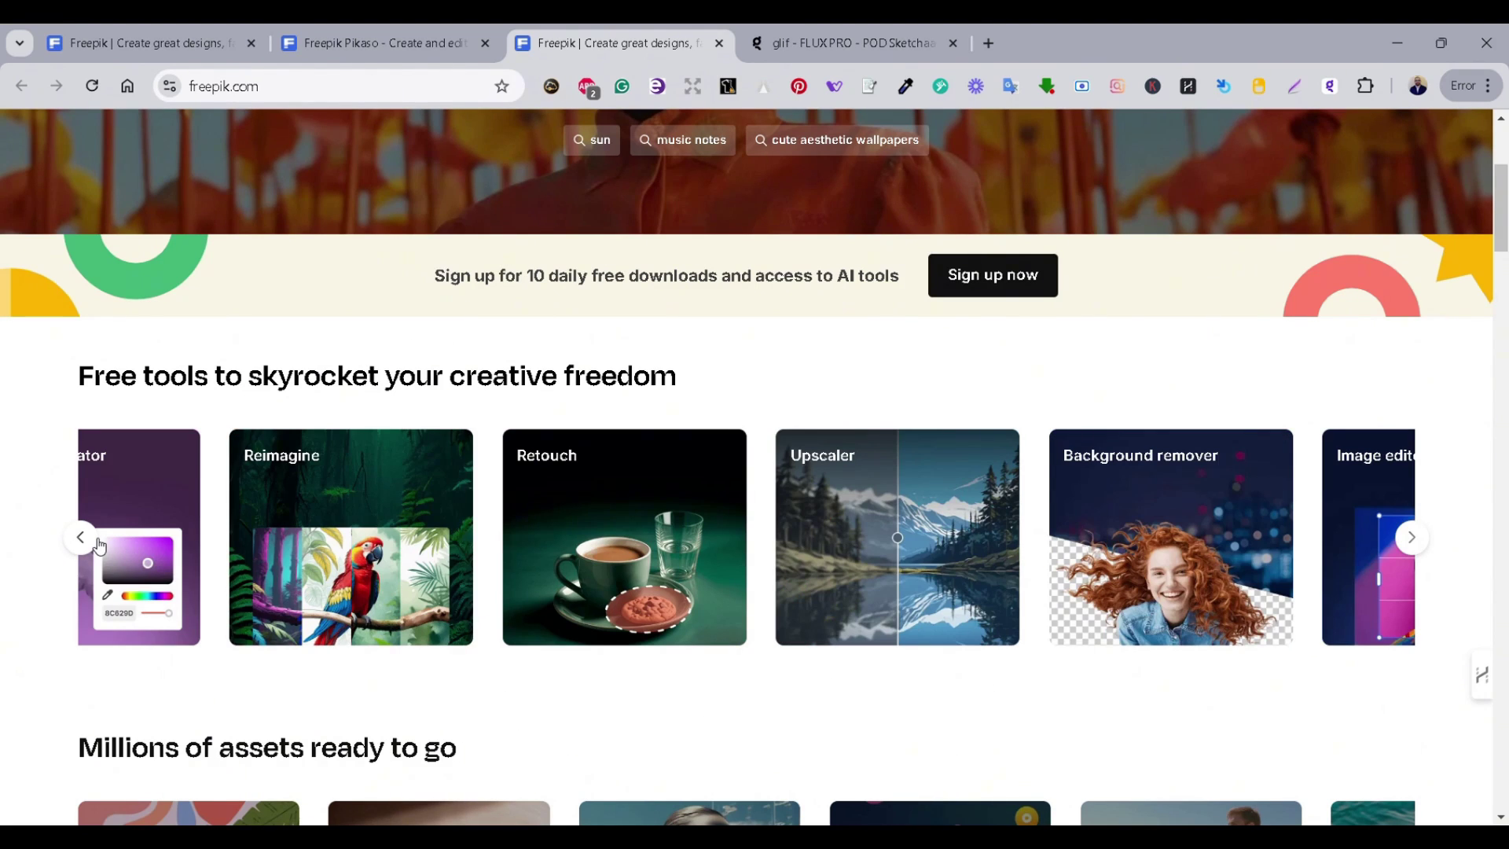
scroll(1475, 512, up, 4)
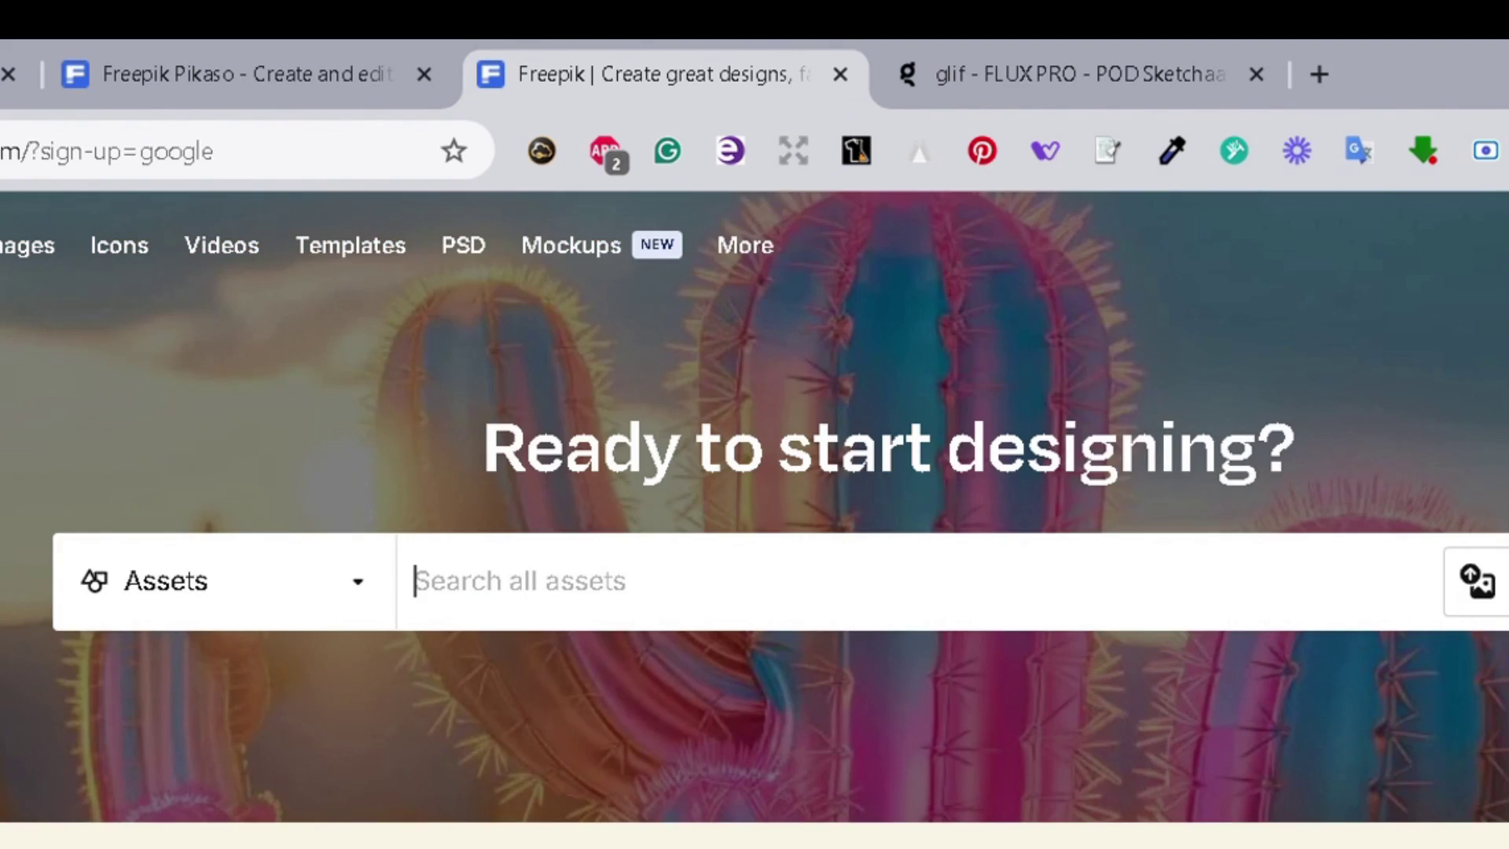
- Look over the signed-in Freepik home page and open the AI image generator
scroll(755, 471, down, 5)
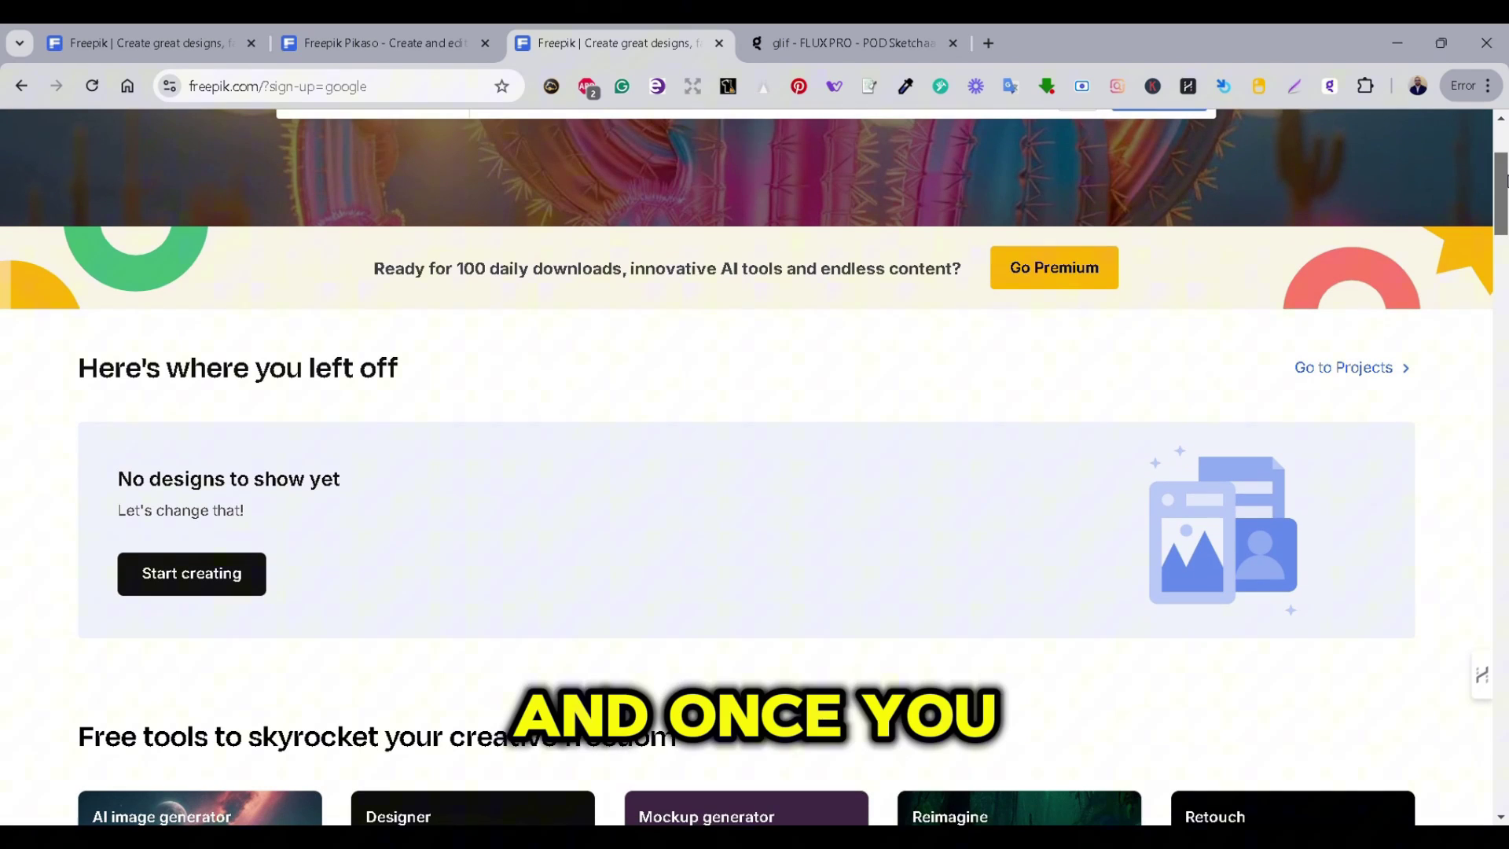
scroll(755, 471, down, 2)
drag(1506, 197, 1505, 143)
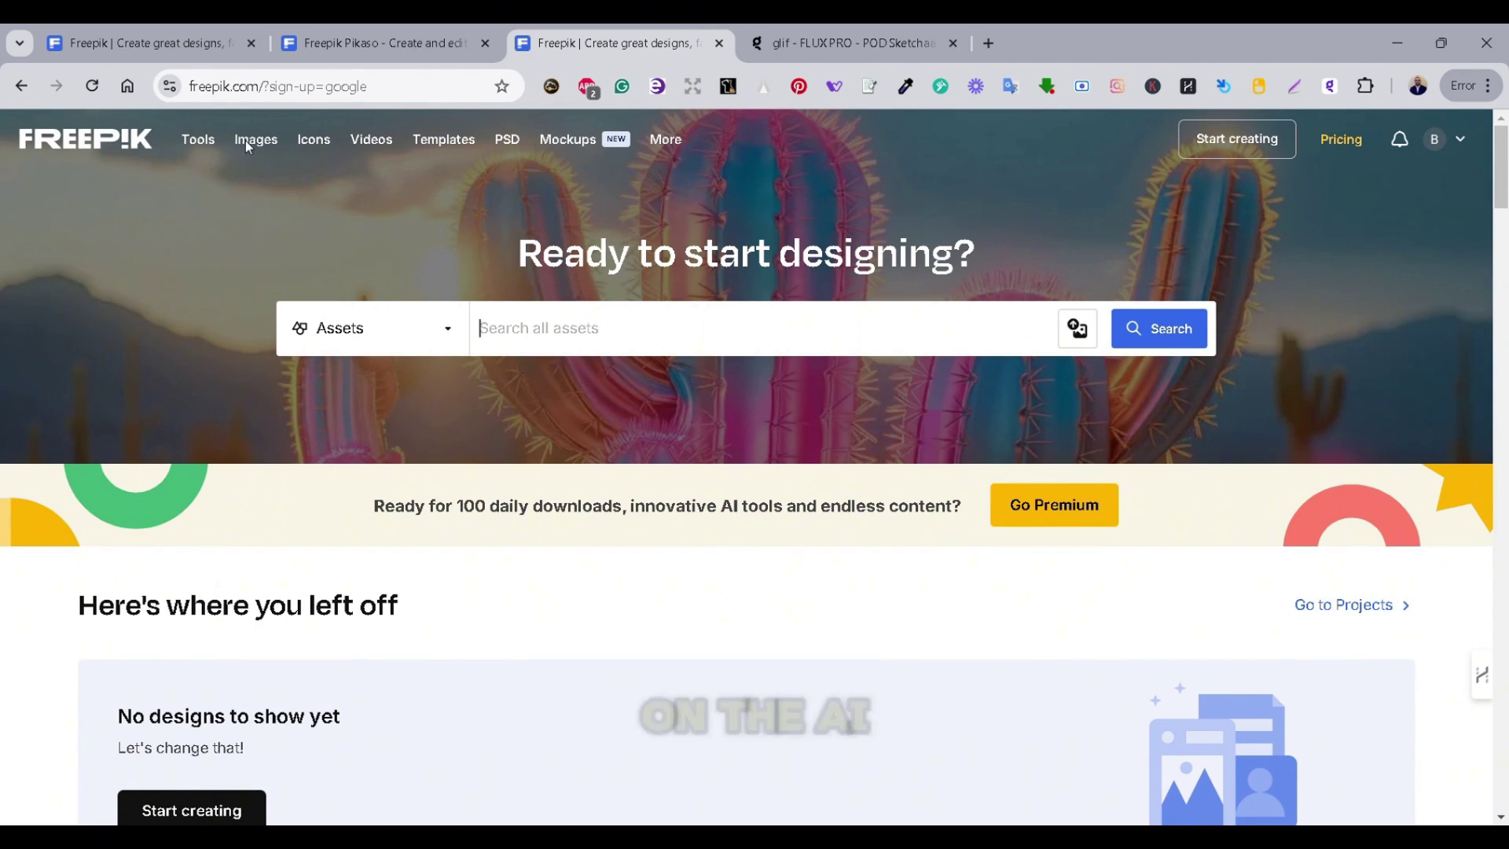
mouse_move(196, 139)
click(221, 235)
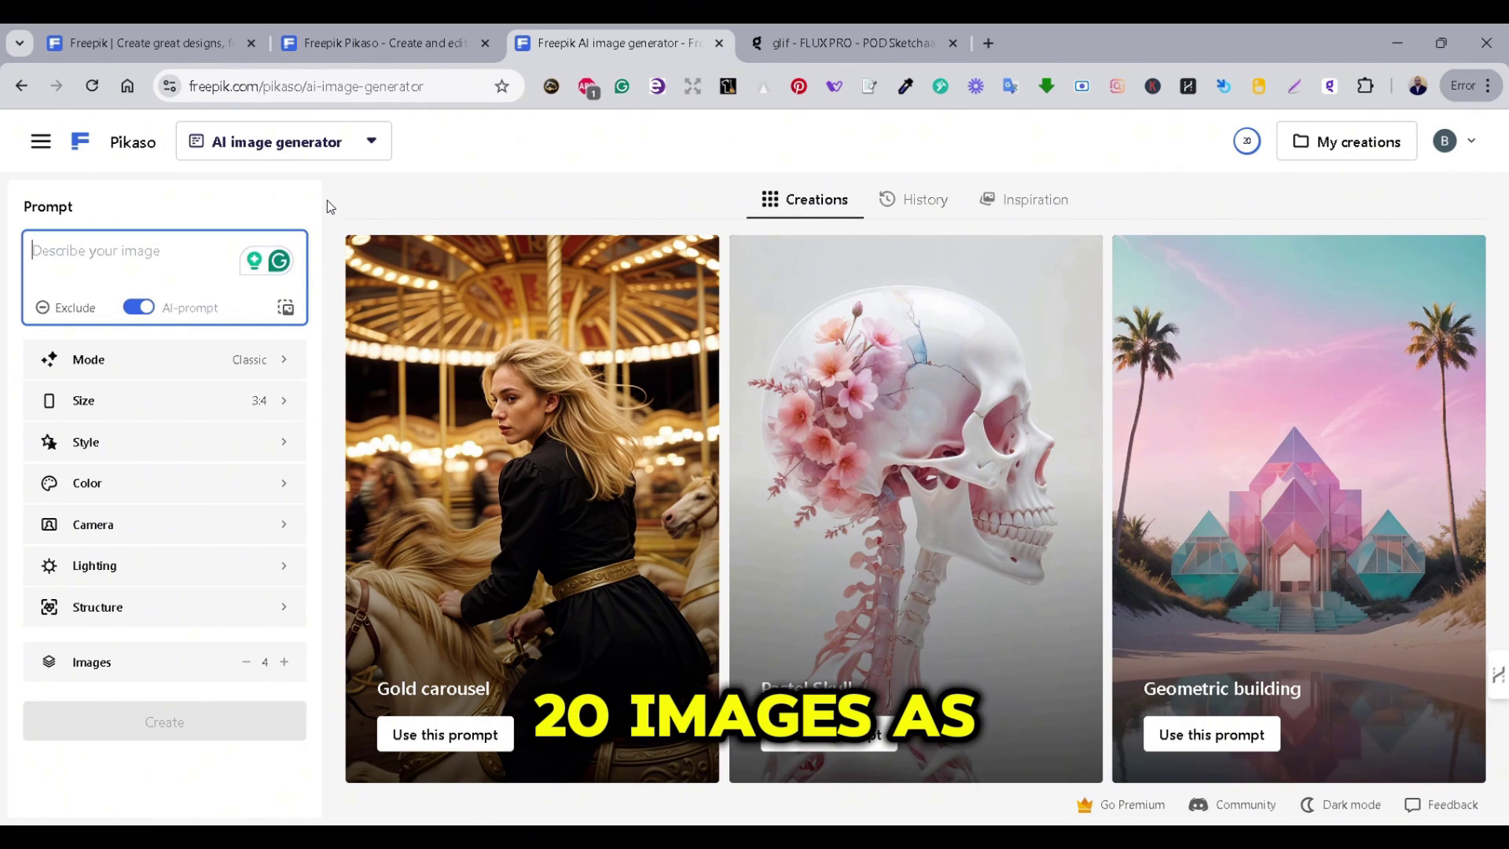
- Check the remaining daily images and the History, search Inspiration for "vector", and return to Creations
mouse_move(1249, 145)
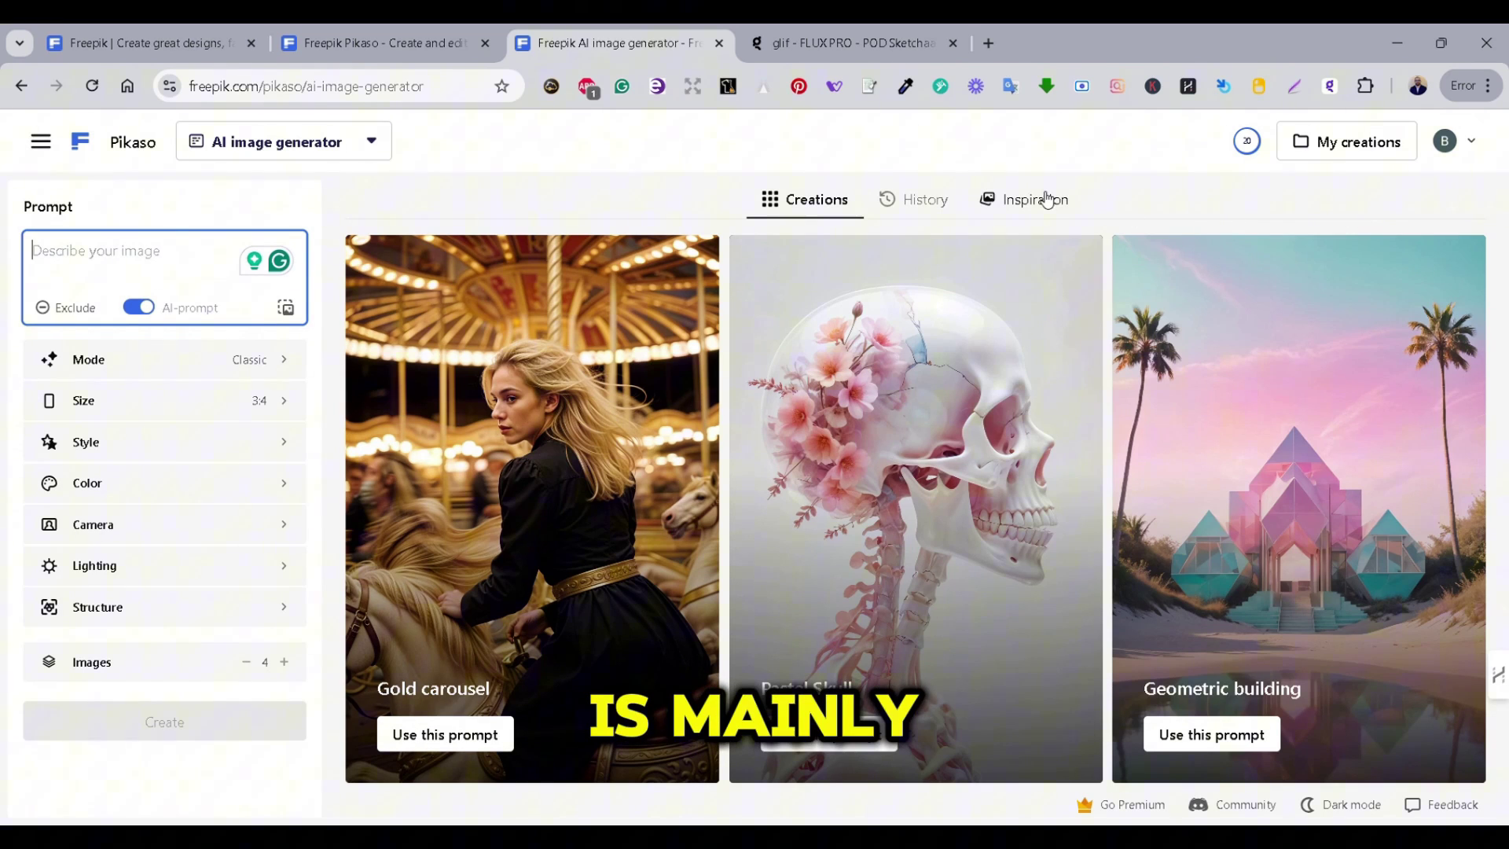
click(934, 202)
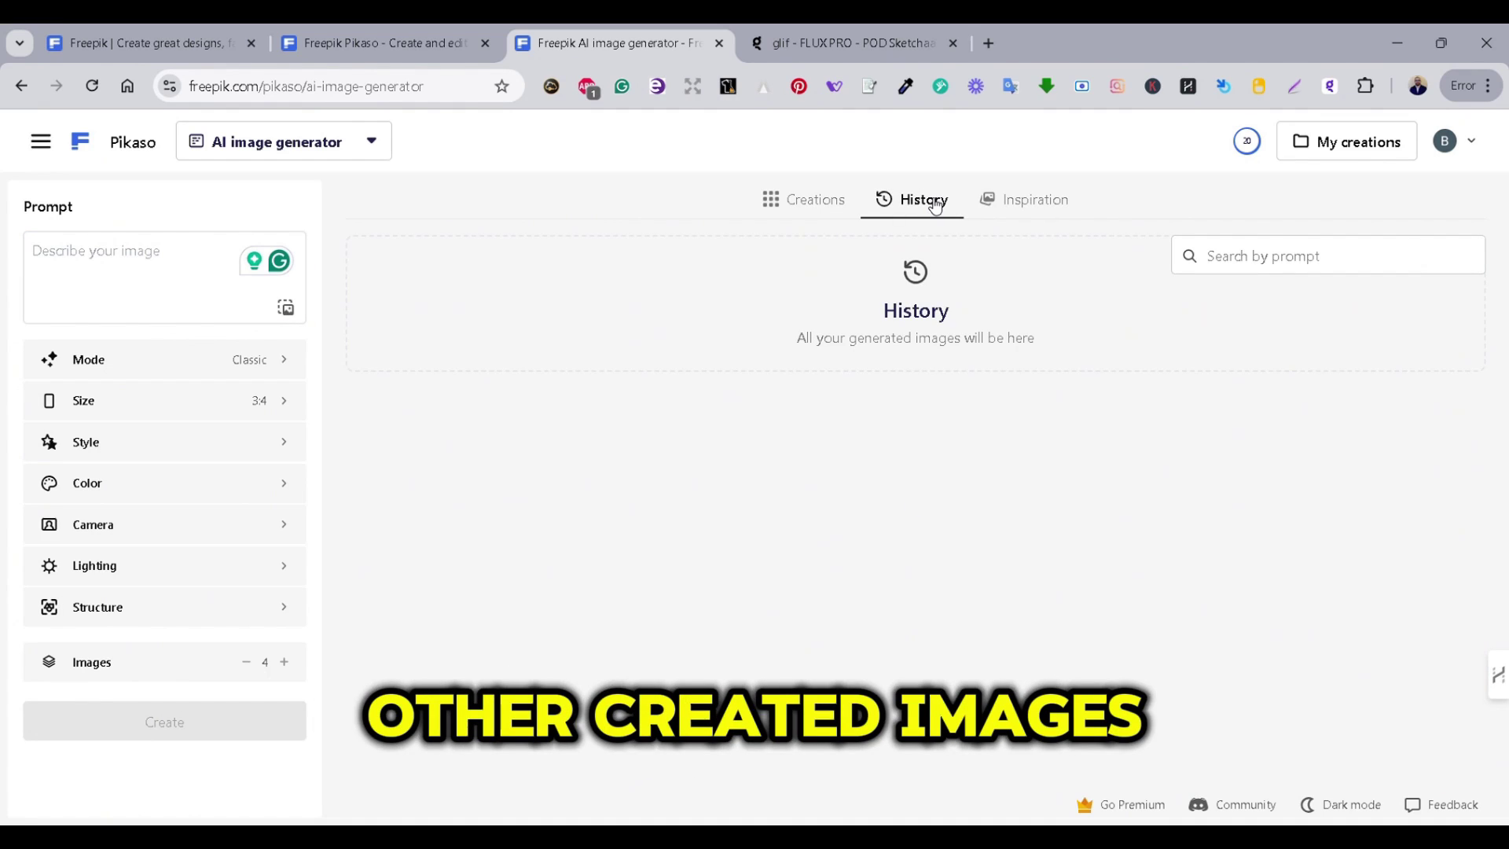
click(1027, 208)
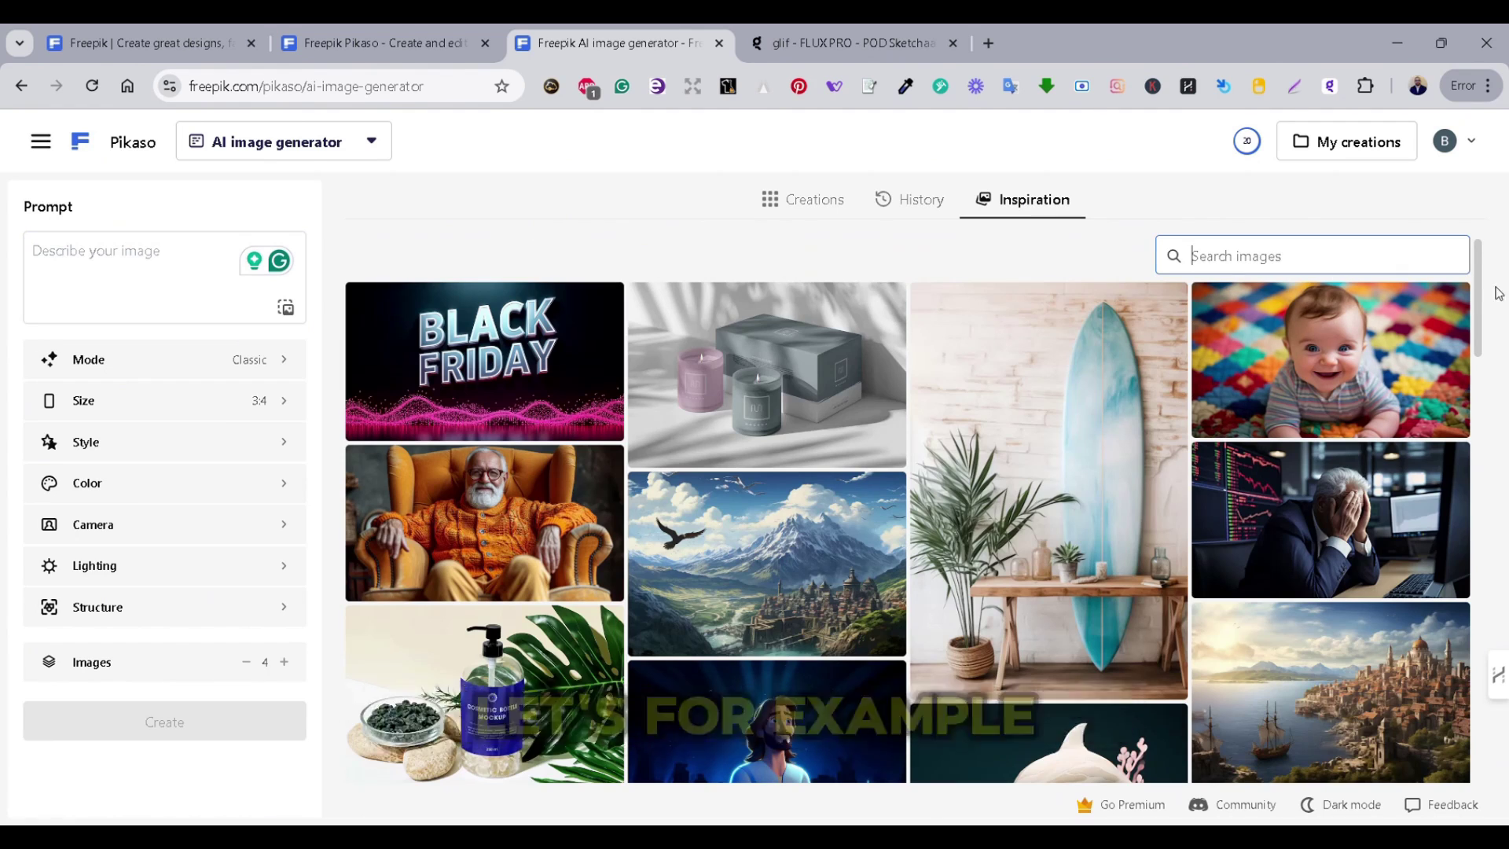
drag(1482, 268, 1492, 523)
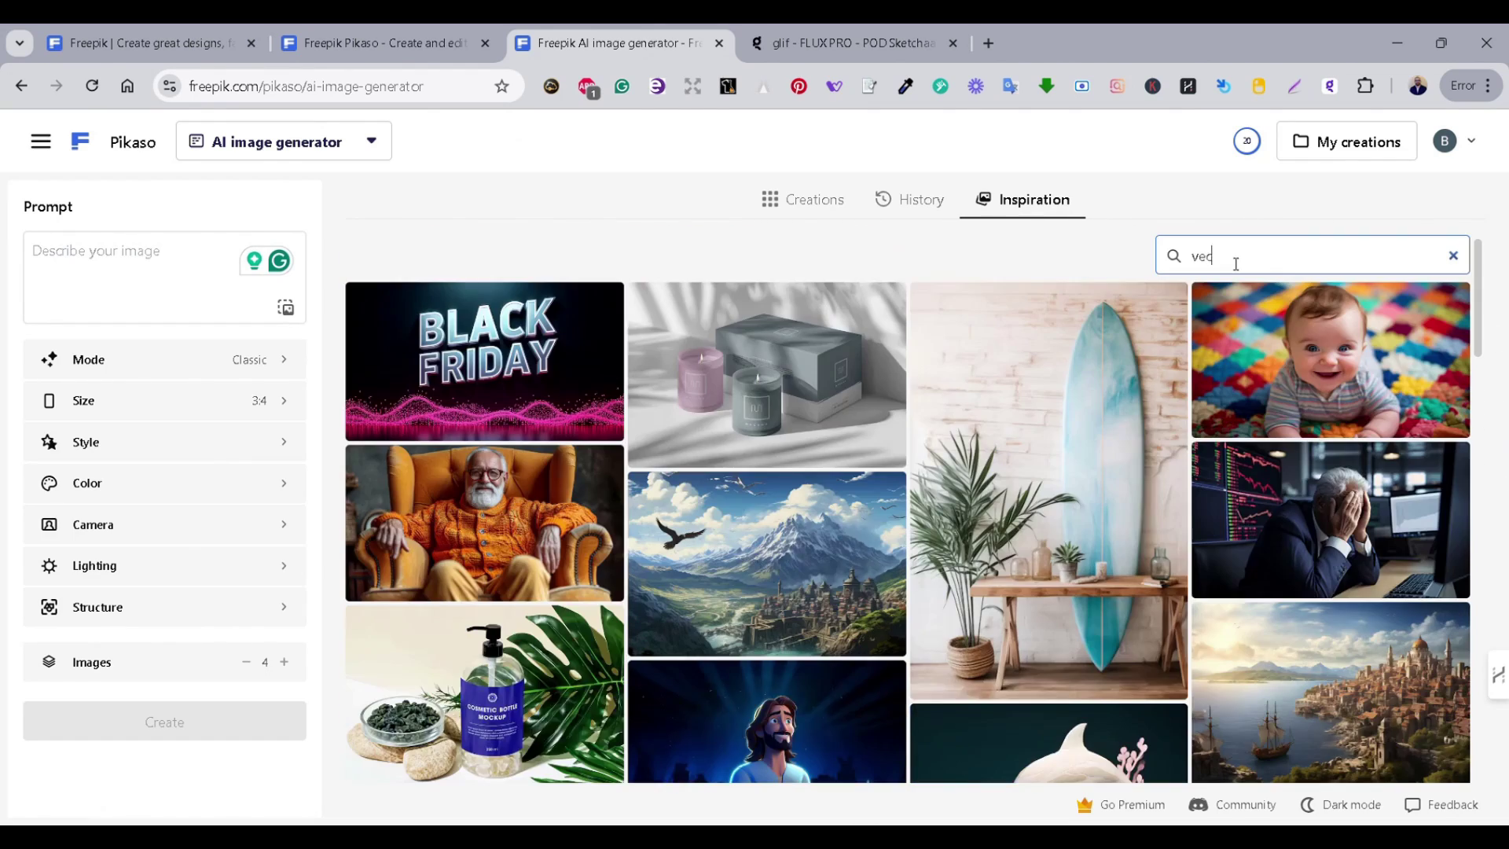
text(tor)
key(Return)
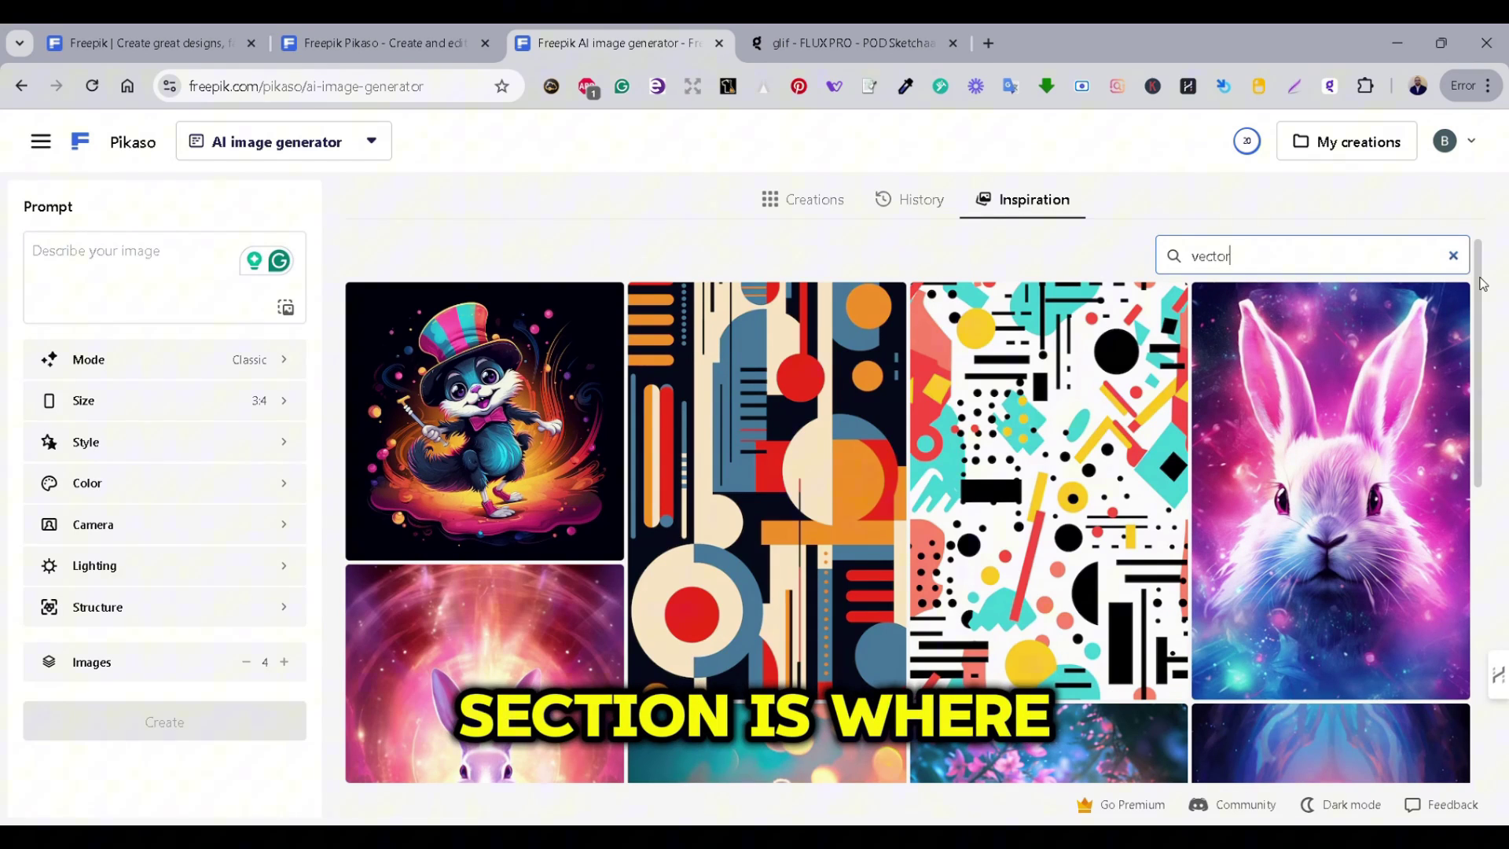
scroll(1483, 283, down, 5)
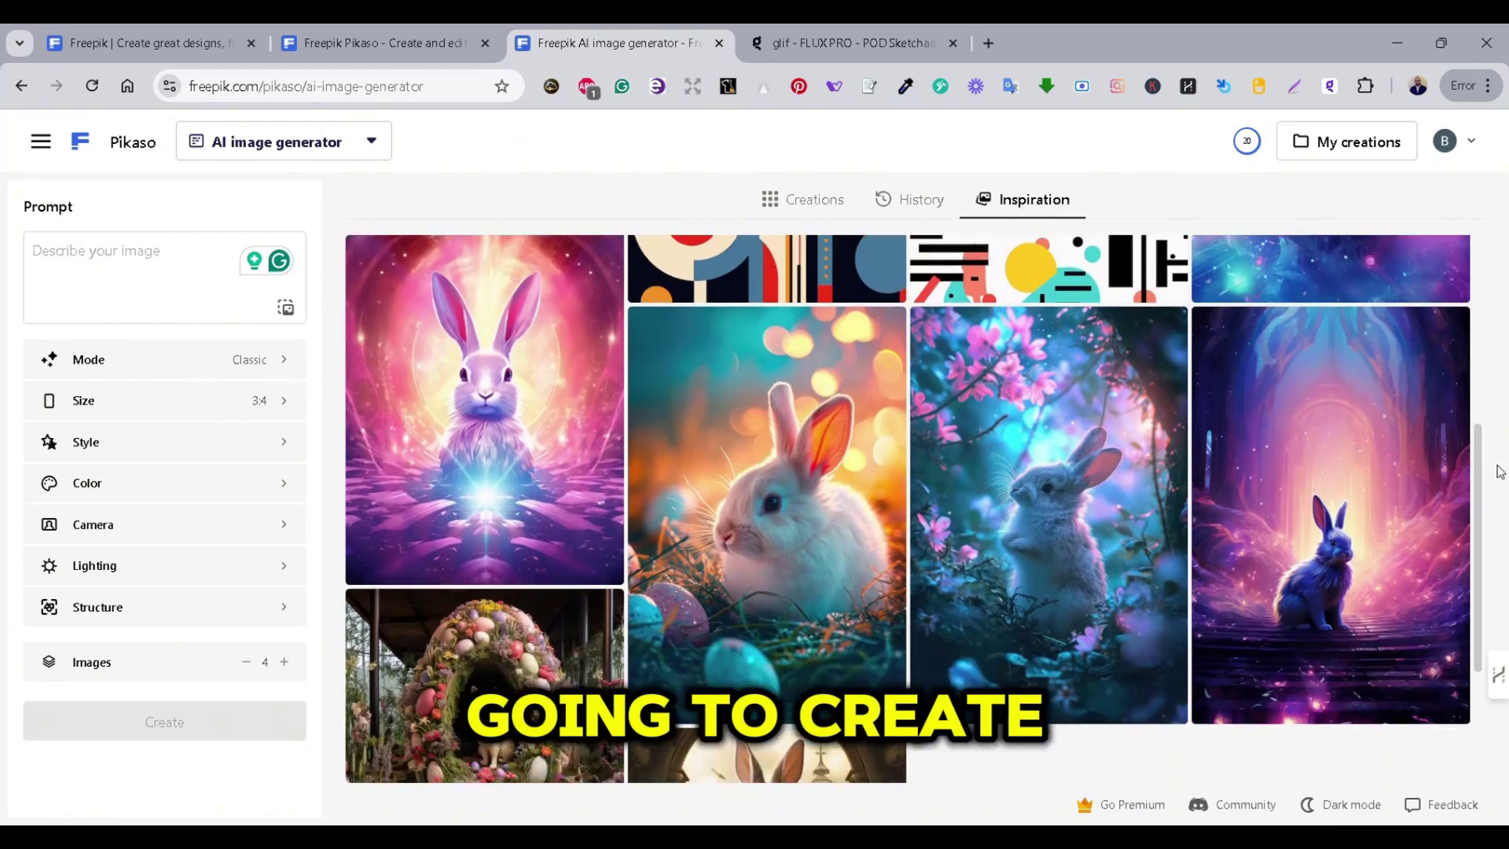
click(818, 199)
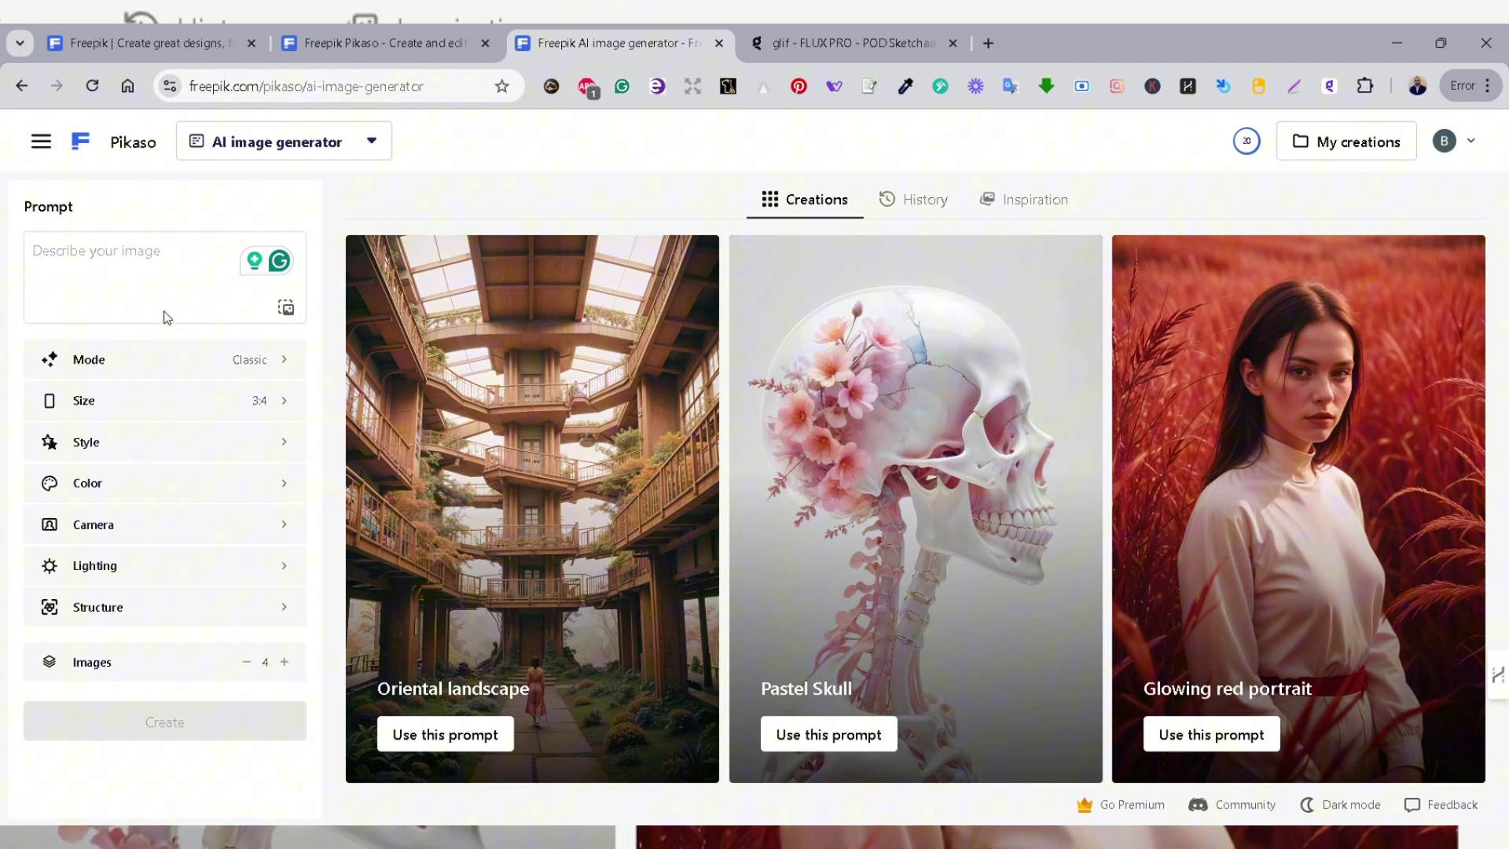
- Examine the available generation modes and image size ratios for the prompt
click(137, 265)
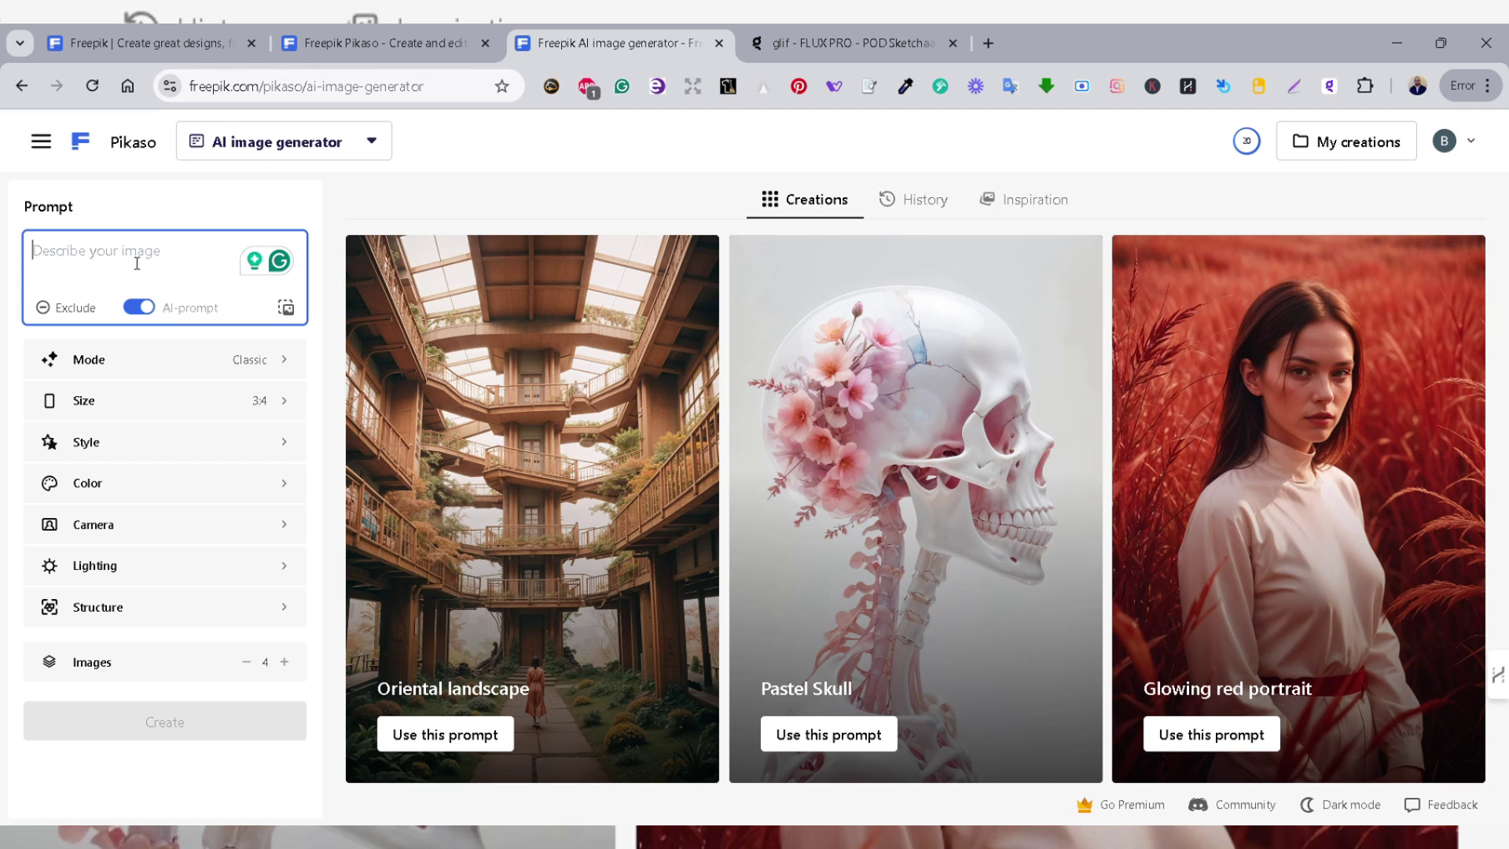
click(276, 364)
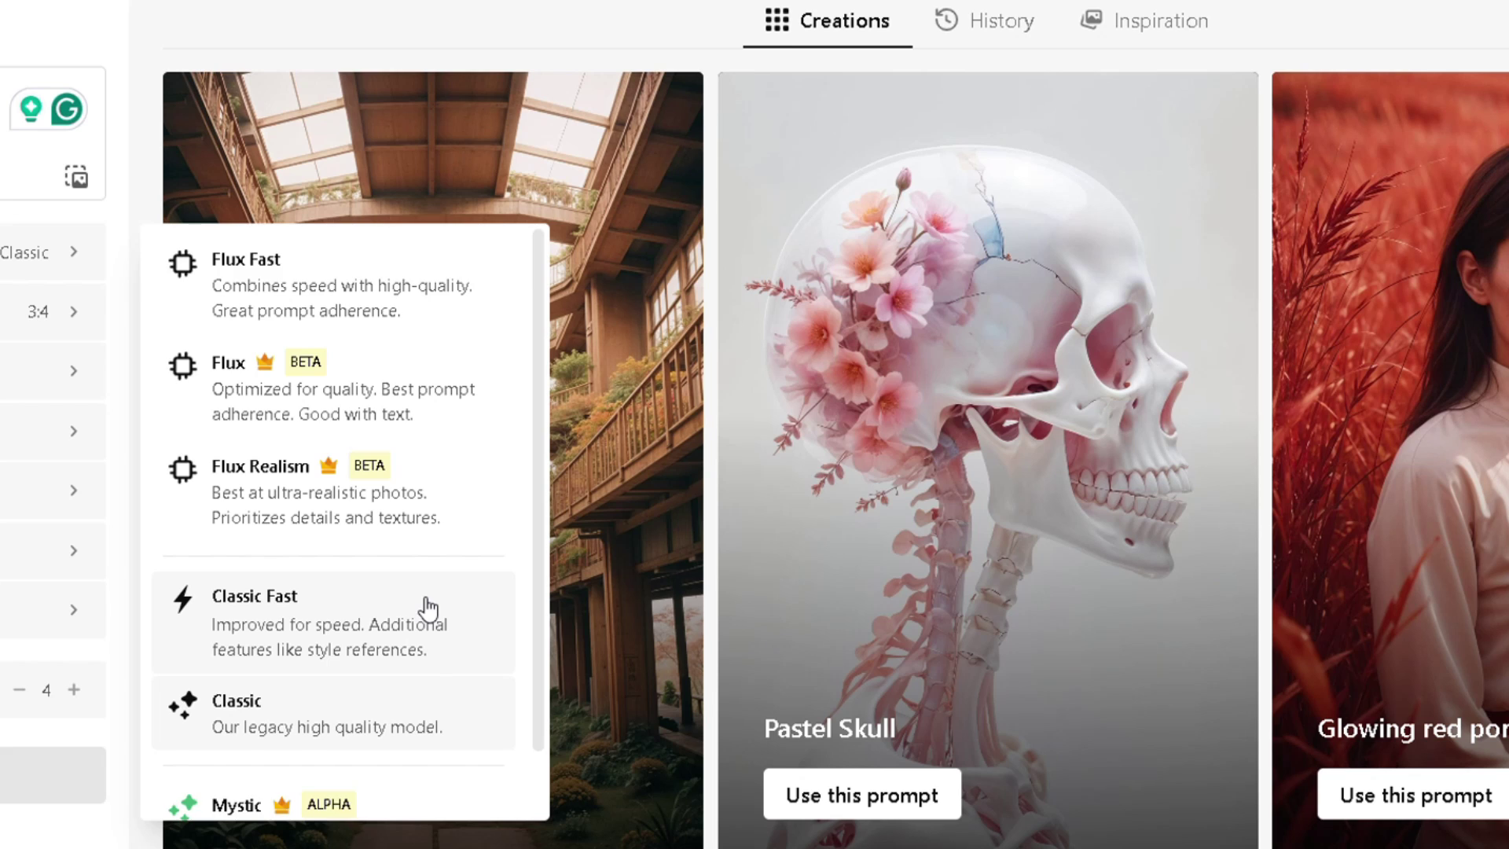
scroll(427, 608, down, 1)
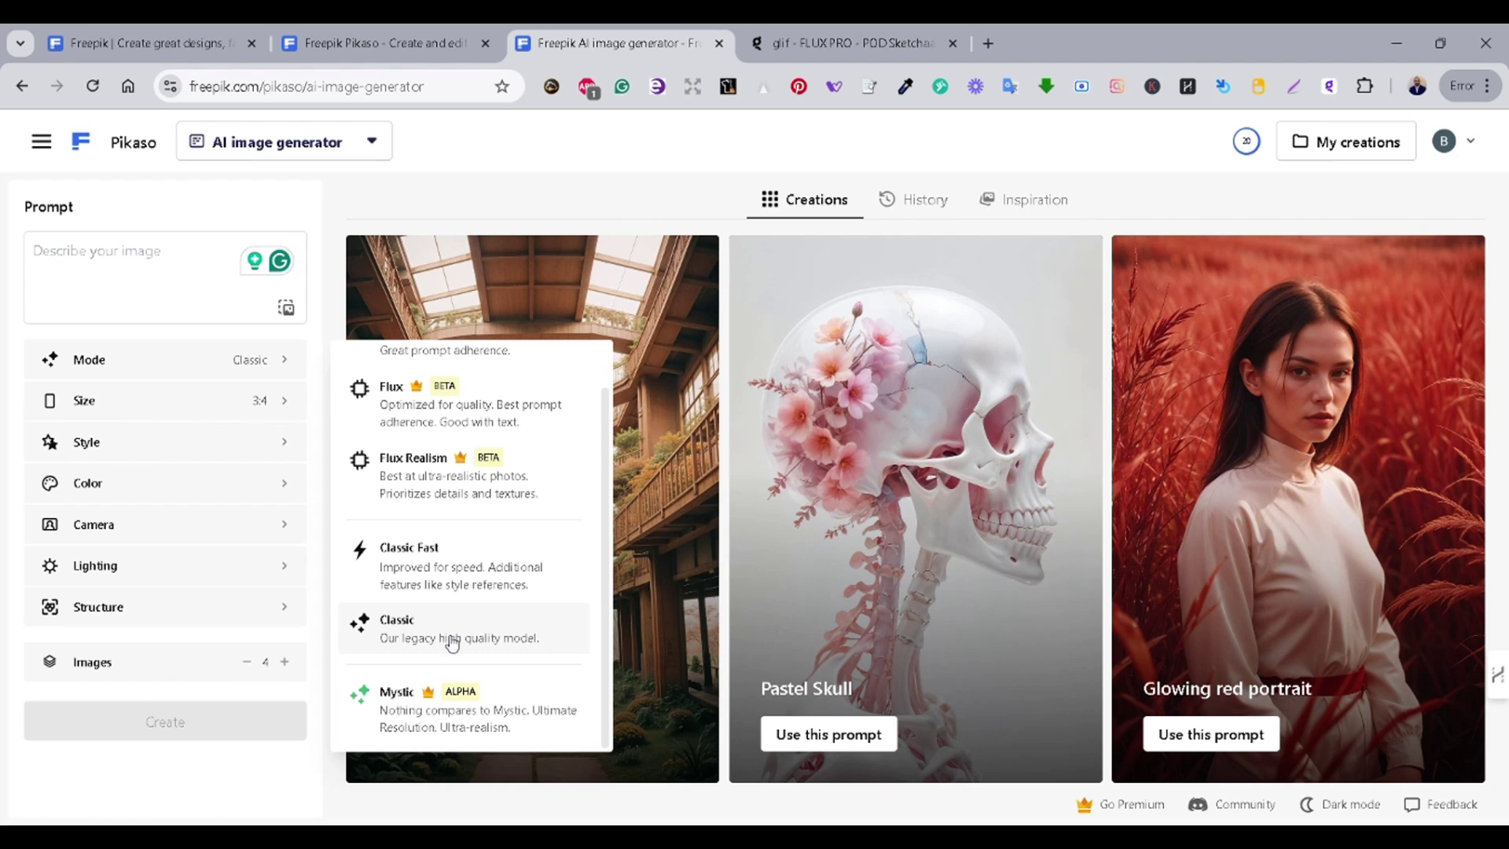
click(168, 314)
click(252, 403)
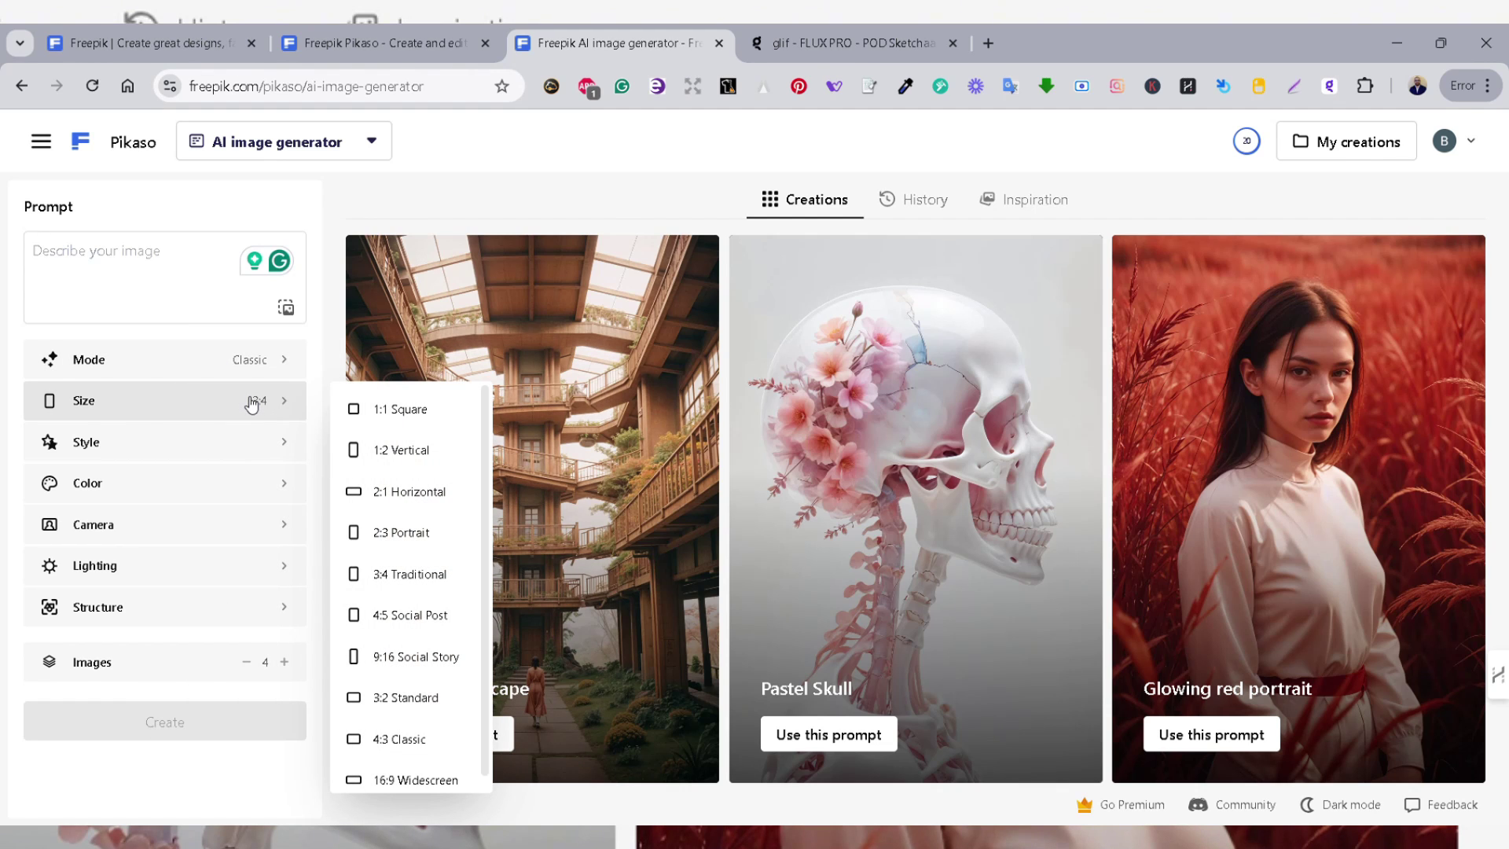
- Examine the full list of image styles available for generation
click(270, 454)
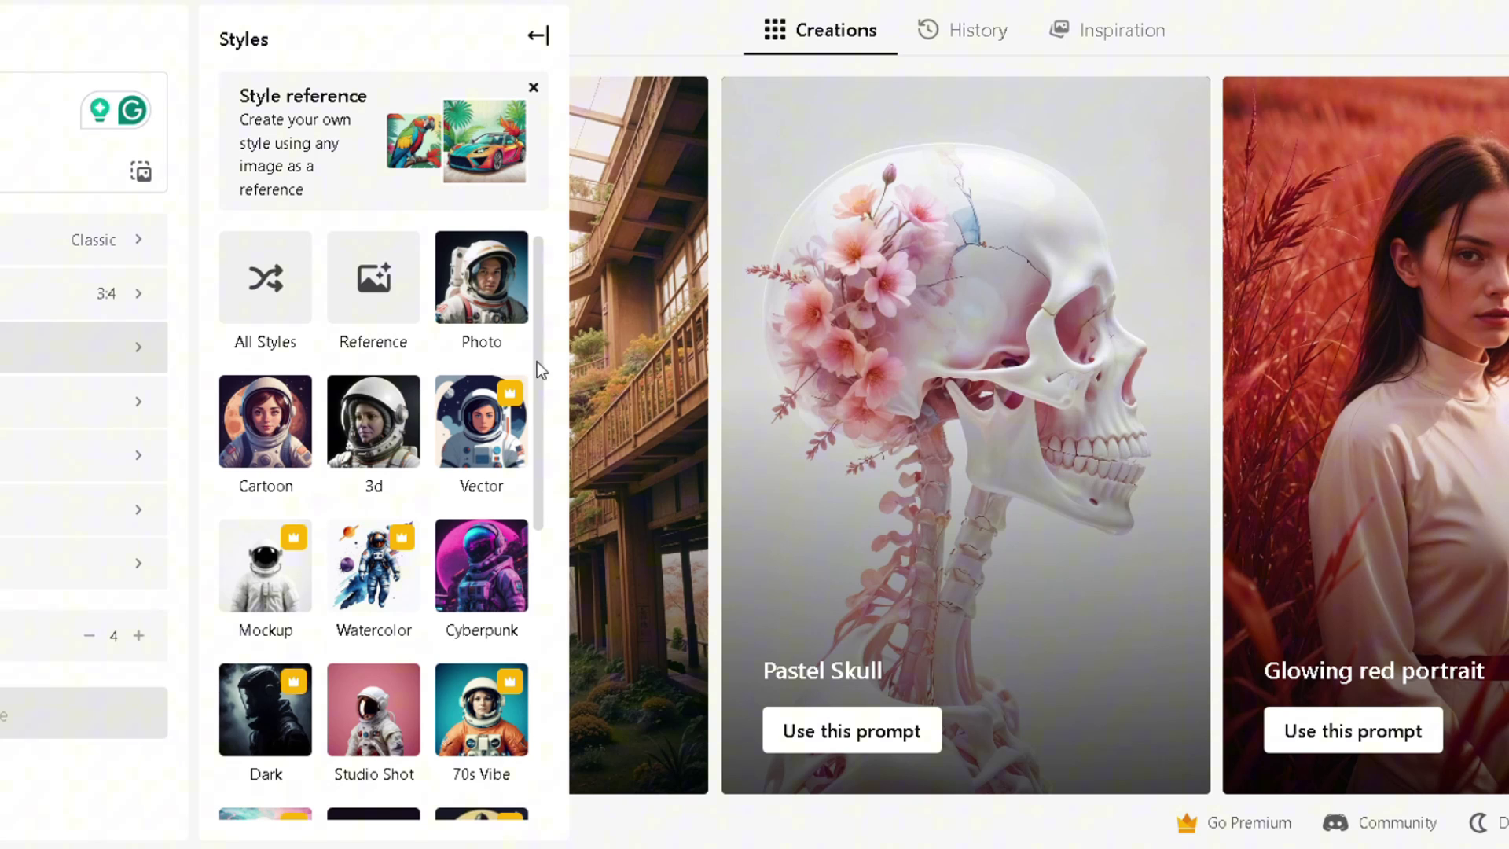
scroll(541, 384, down, 3)
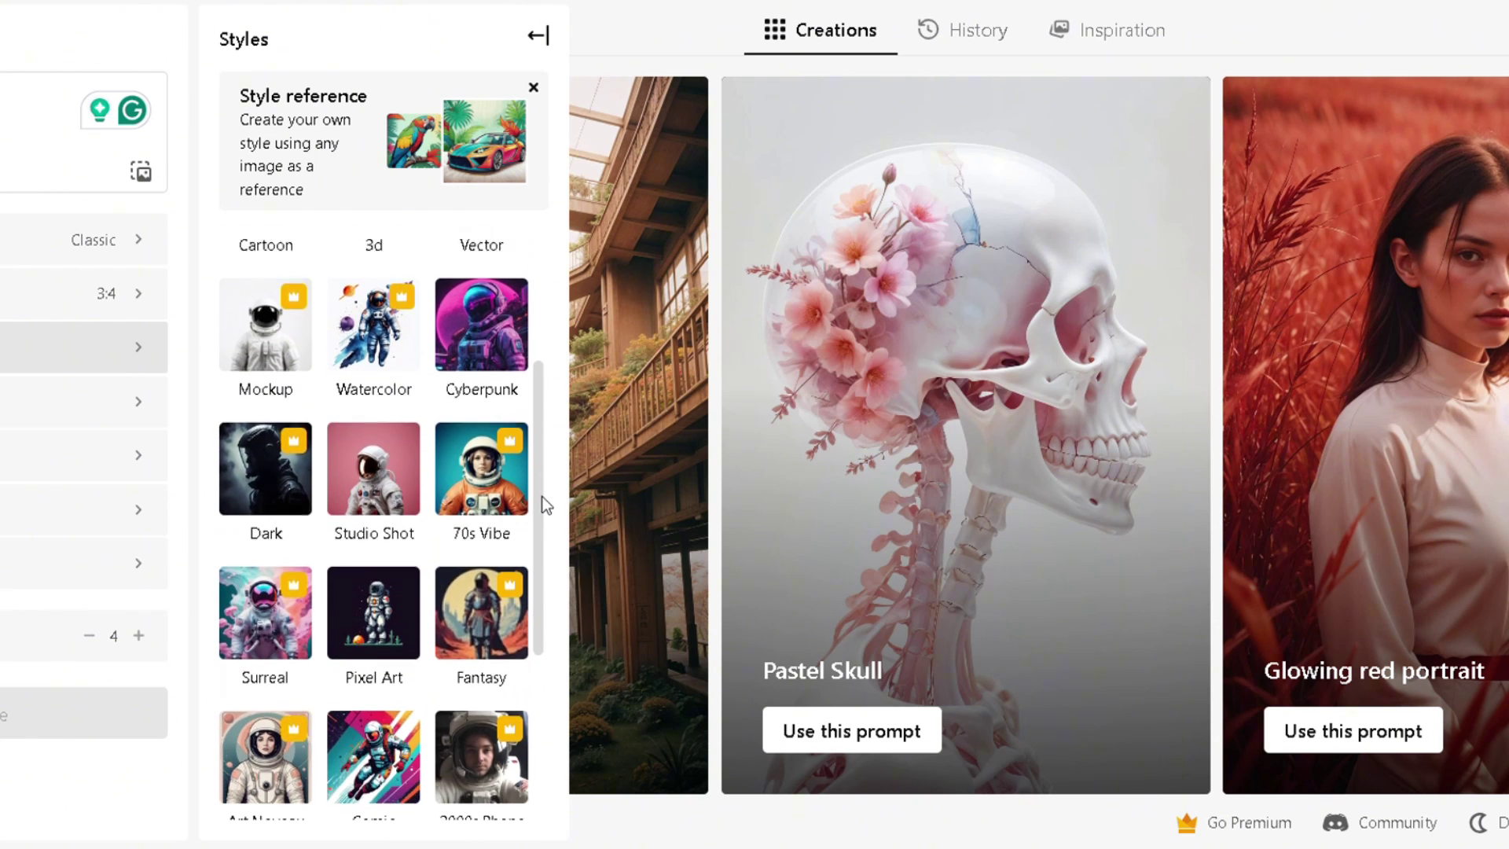
drag(543, 503, 569, 663)
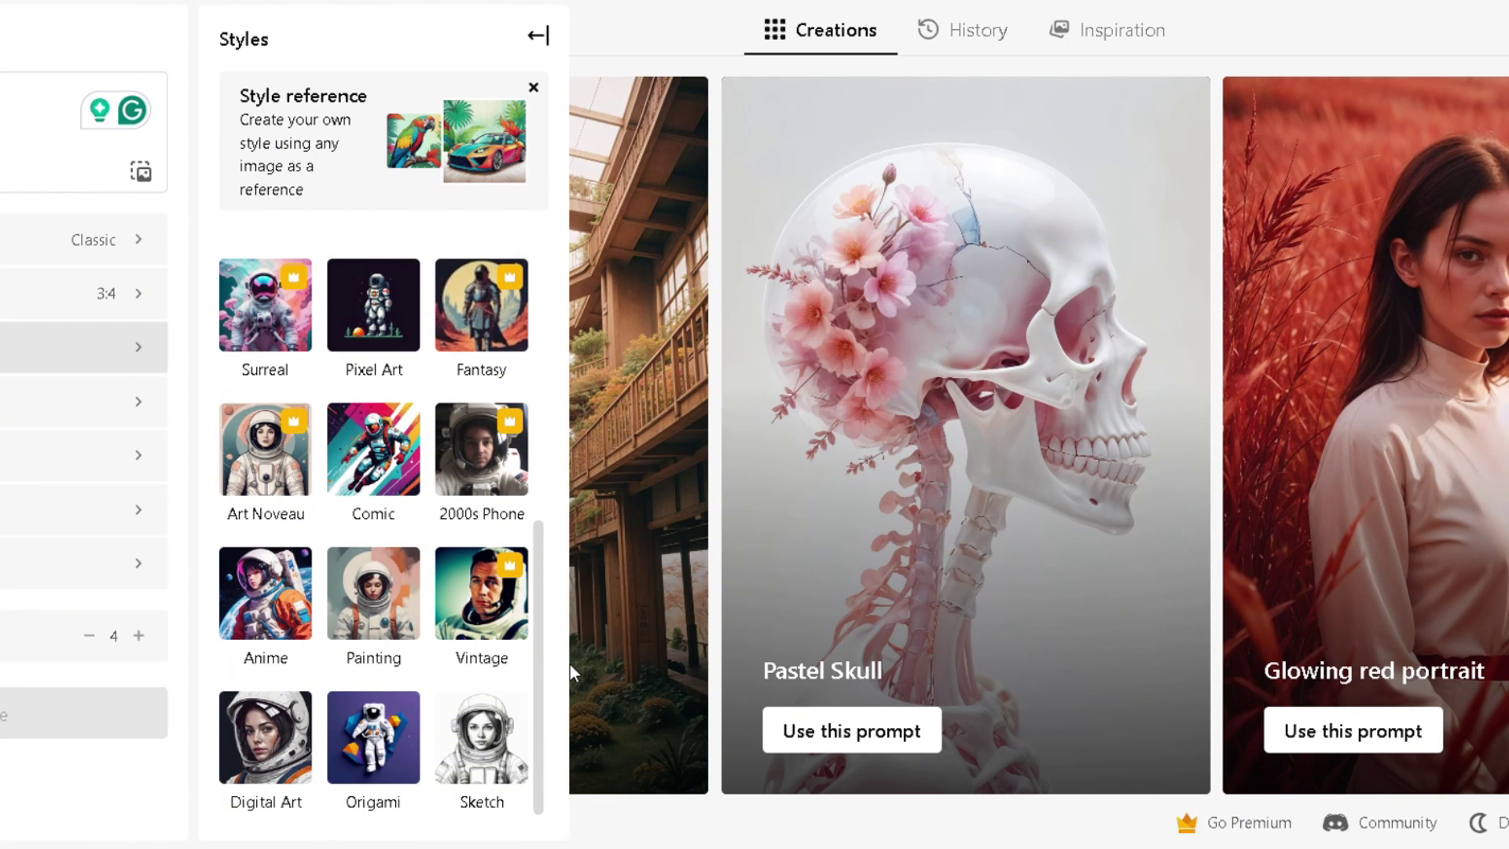
drag(569, 663, 569, 436)
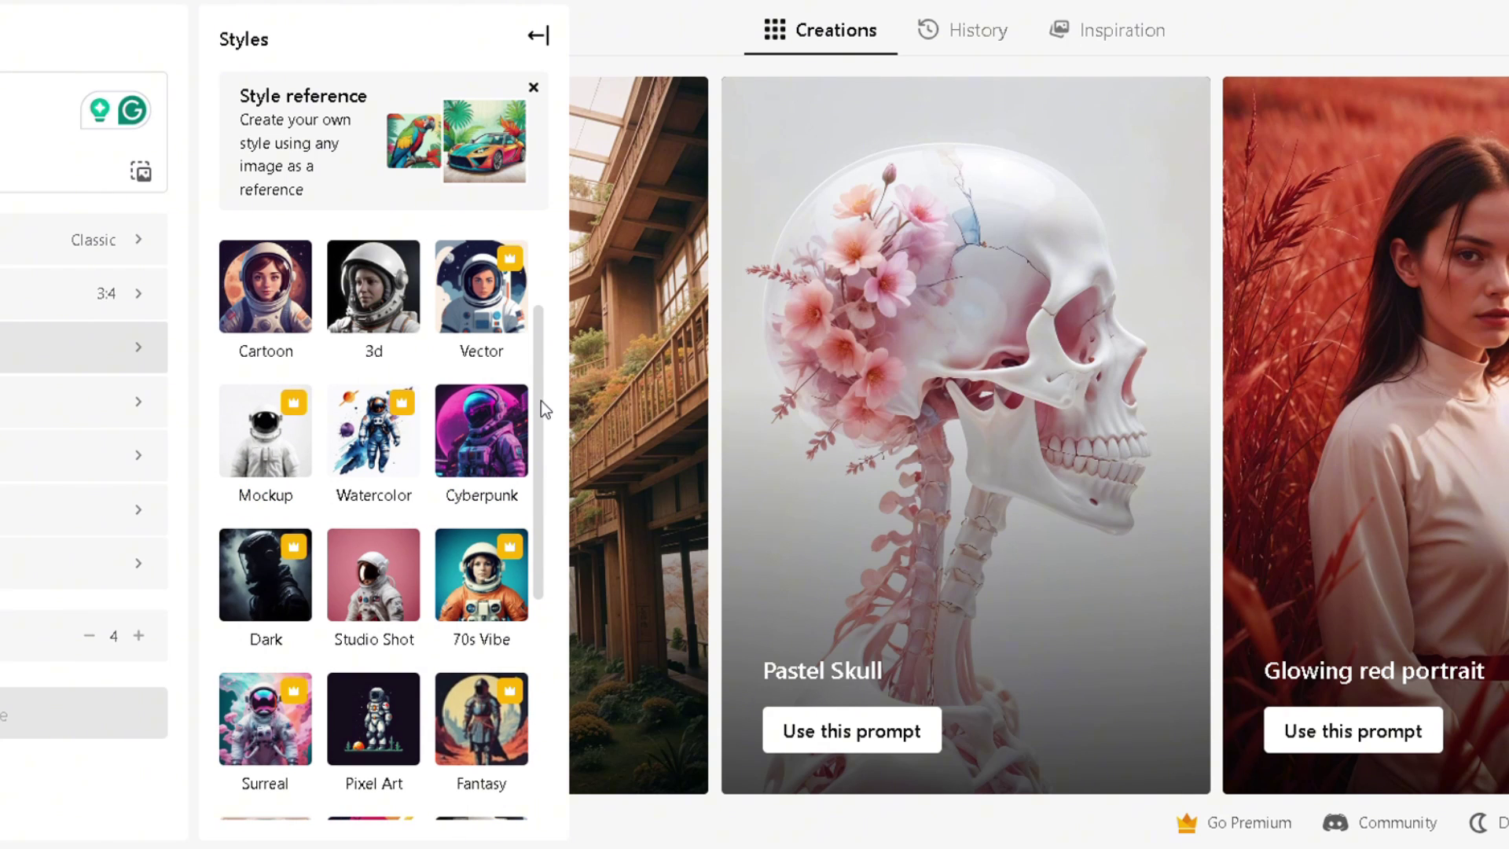
drag(542, 408, 543, 307)
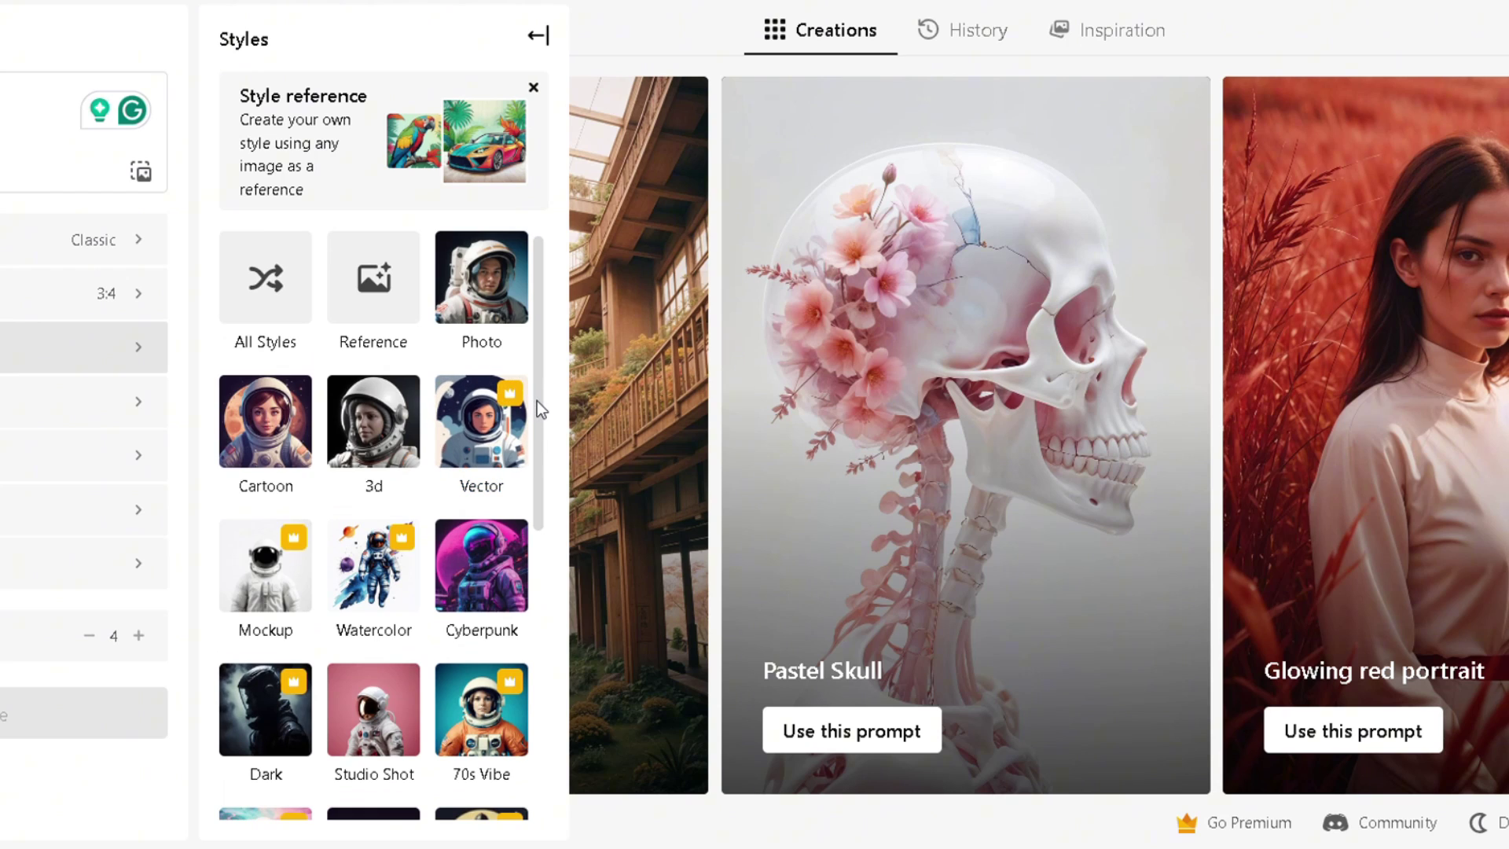
drag(536, 401, 547, 553)
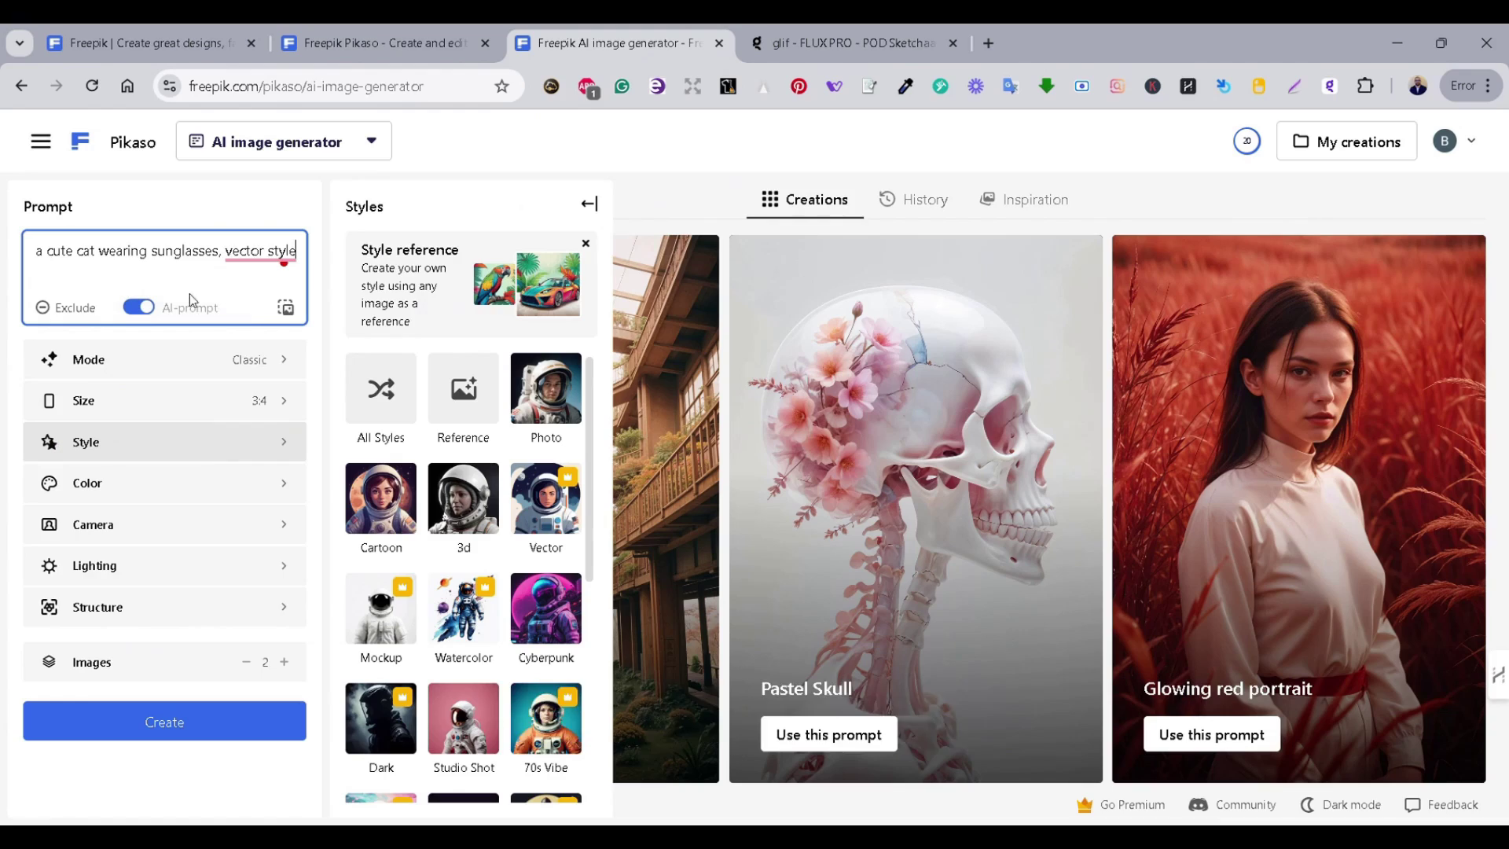
- Generate two images in Classic mode from the prompt "a cute cat wearing sunglasses, vector-style" with AI-prompt enabled
mouse_move(259, 253)
click(269, 308)
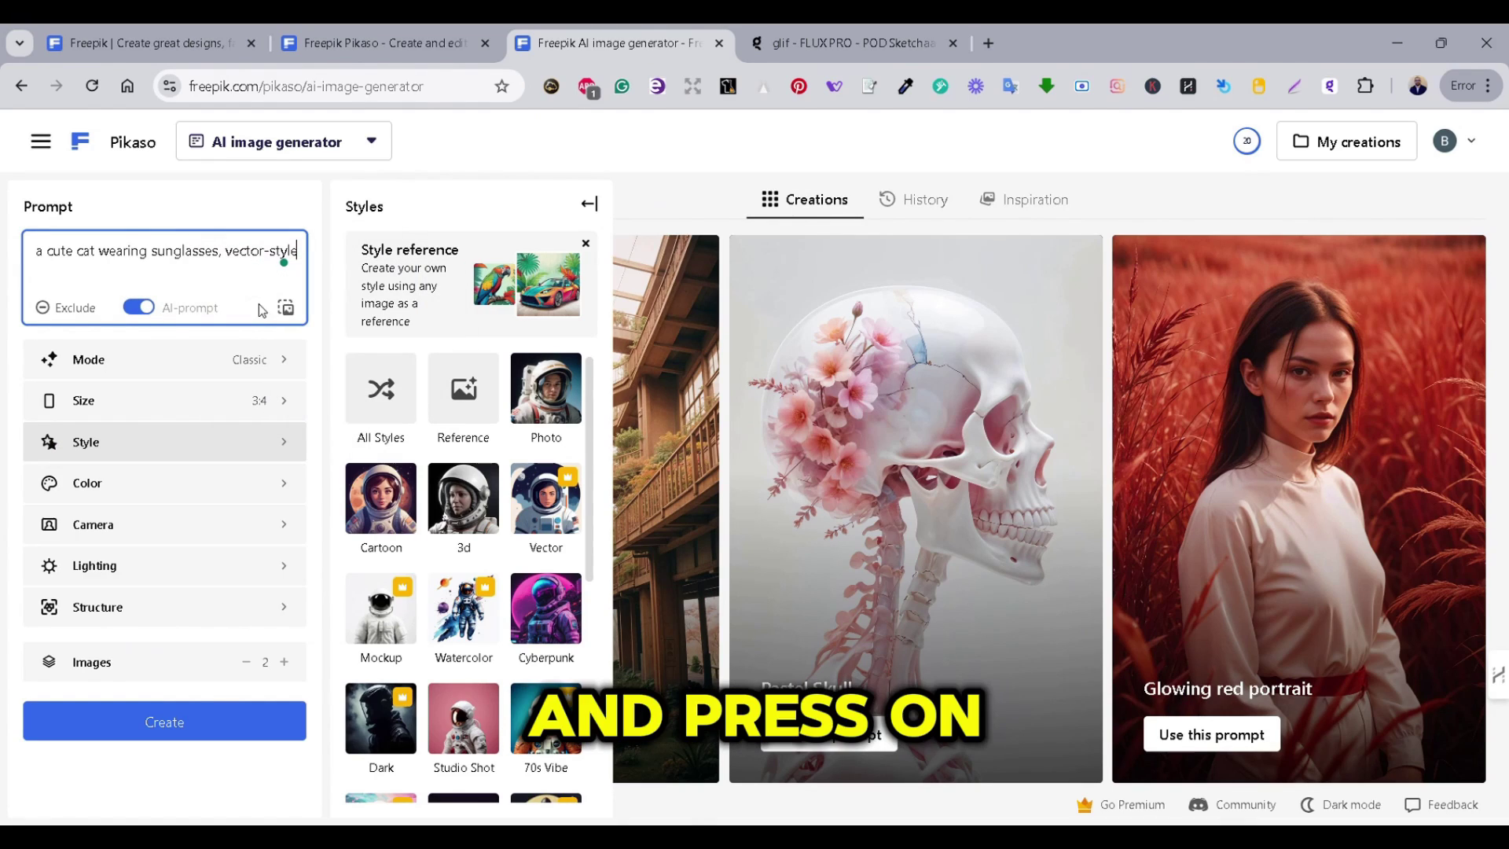
click(156, 308)
click(157, 310)
click(210, 731)
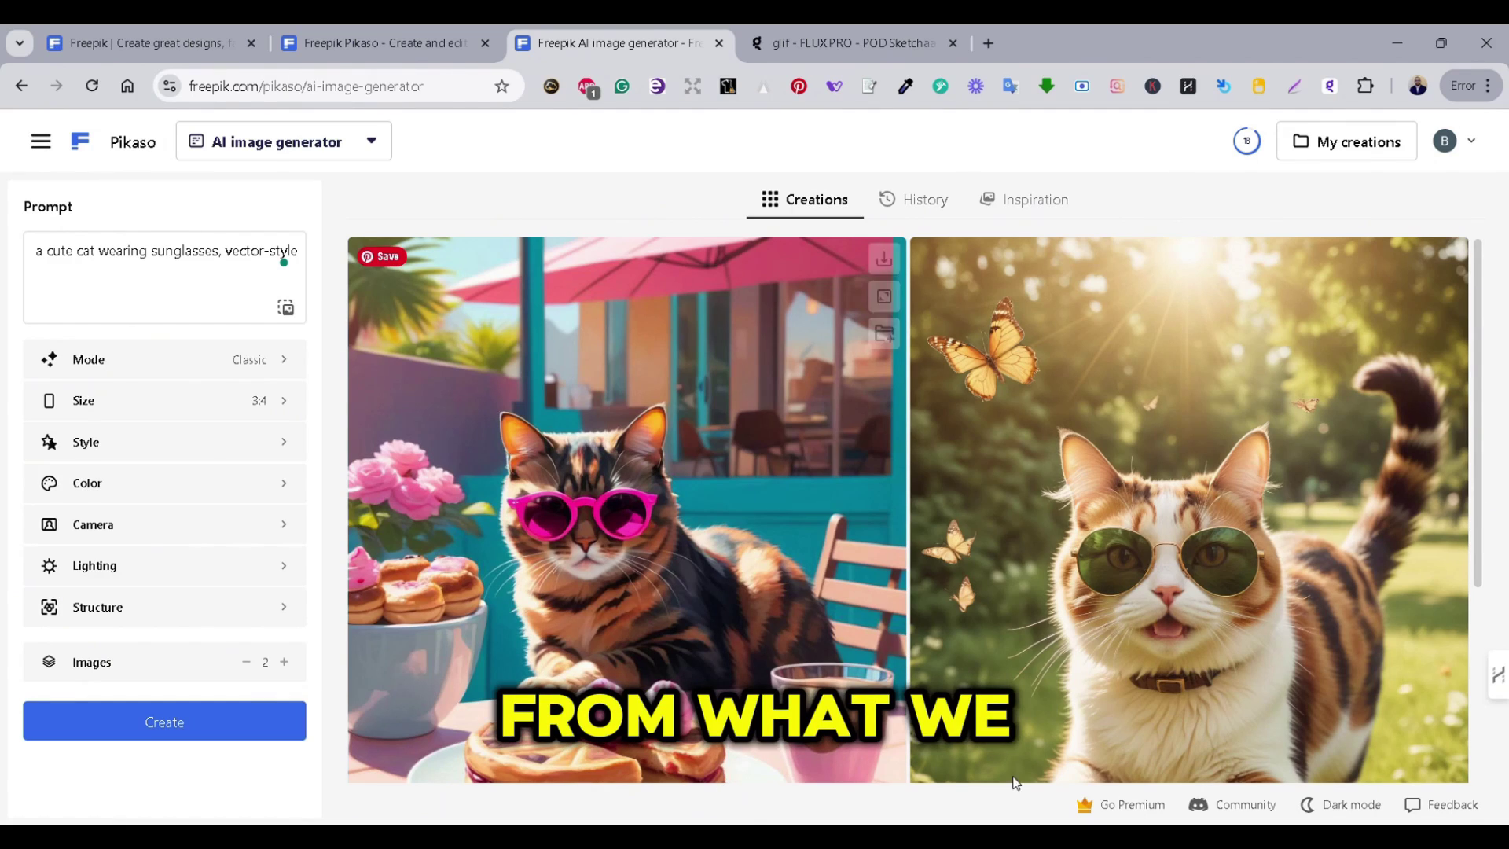
- Apply the Digital Art style and generate two images from the same cat prompt
mouse_move(1482, 408)
mouse_down()
mouse_move(1507, 483)
mouse_move(1508, 463)
mouse_up()
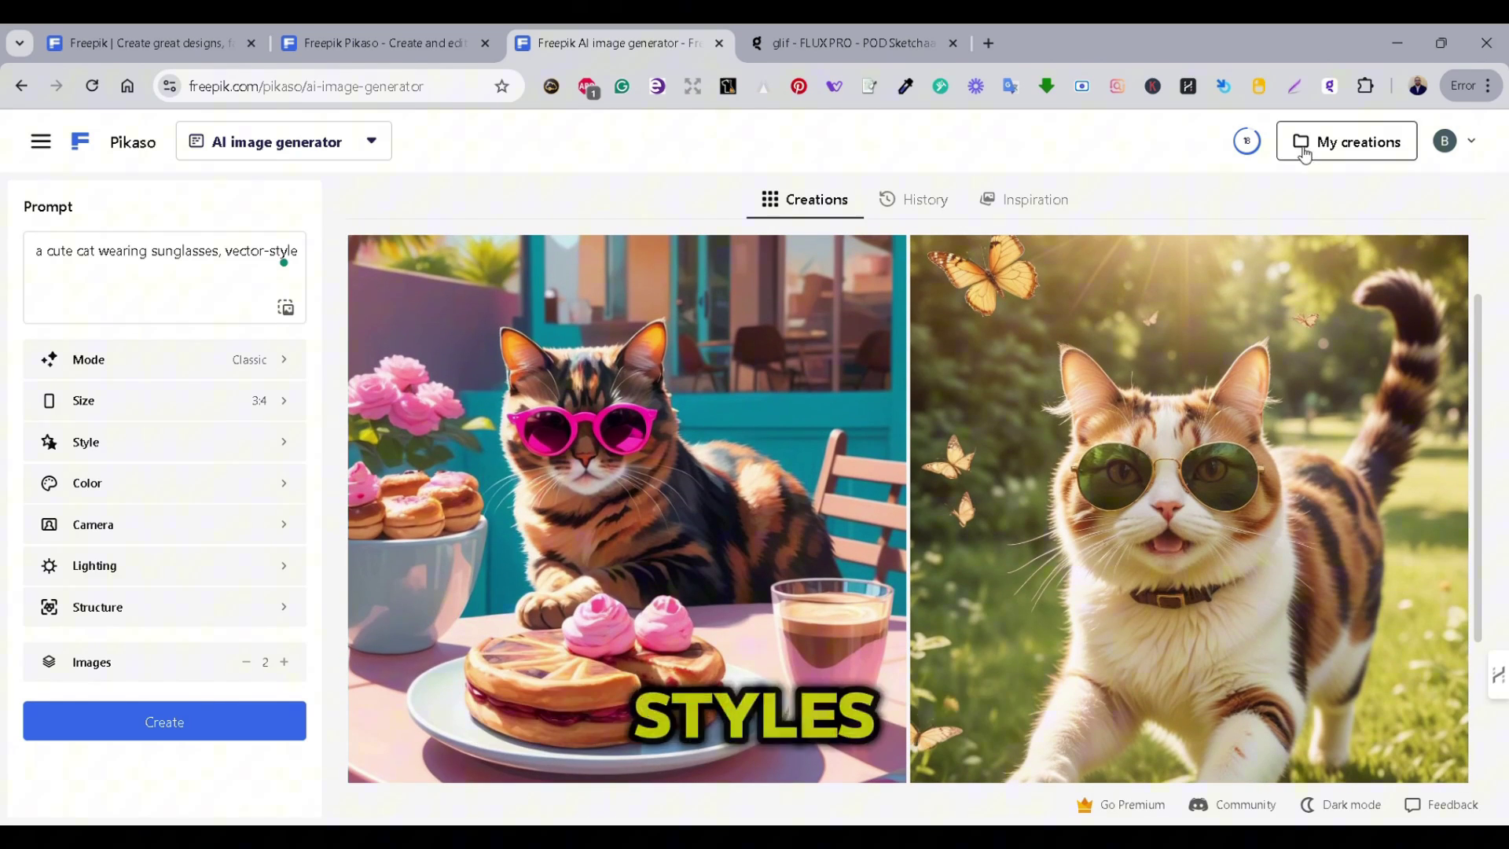
mouse_move(1252, 151)
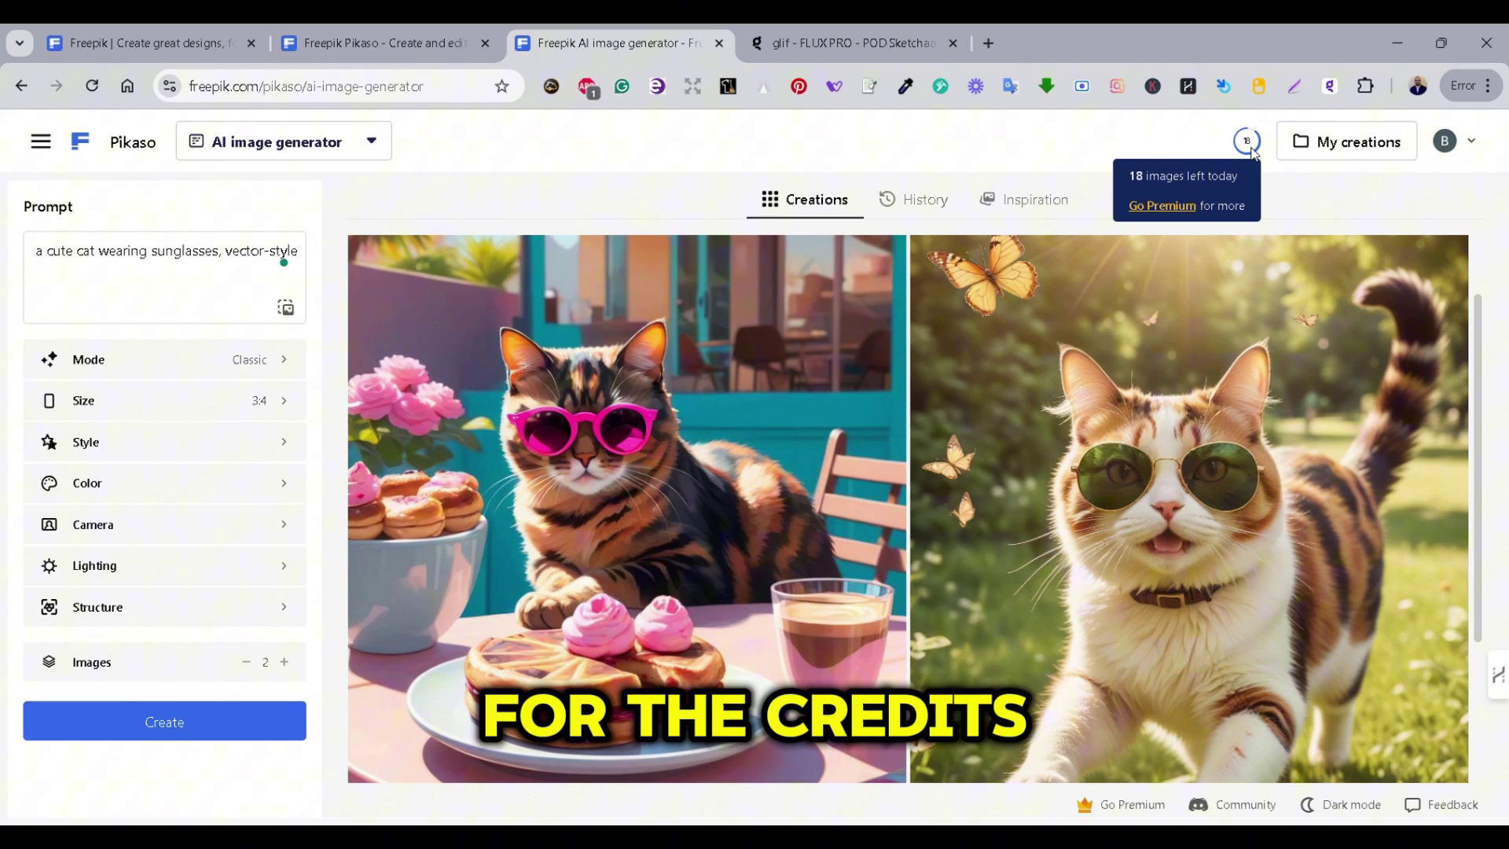
click(118, 442)
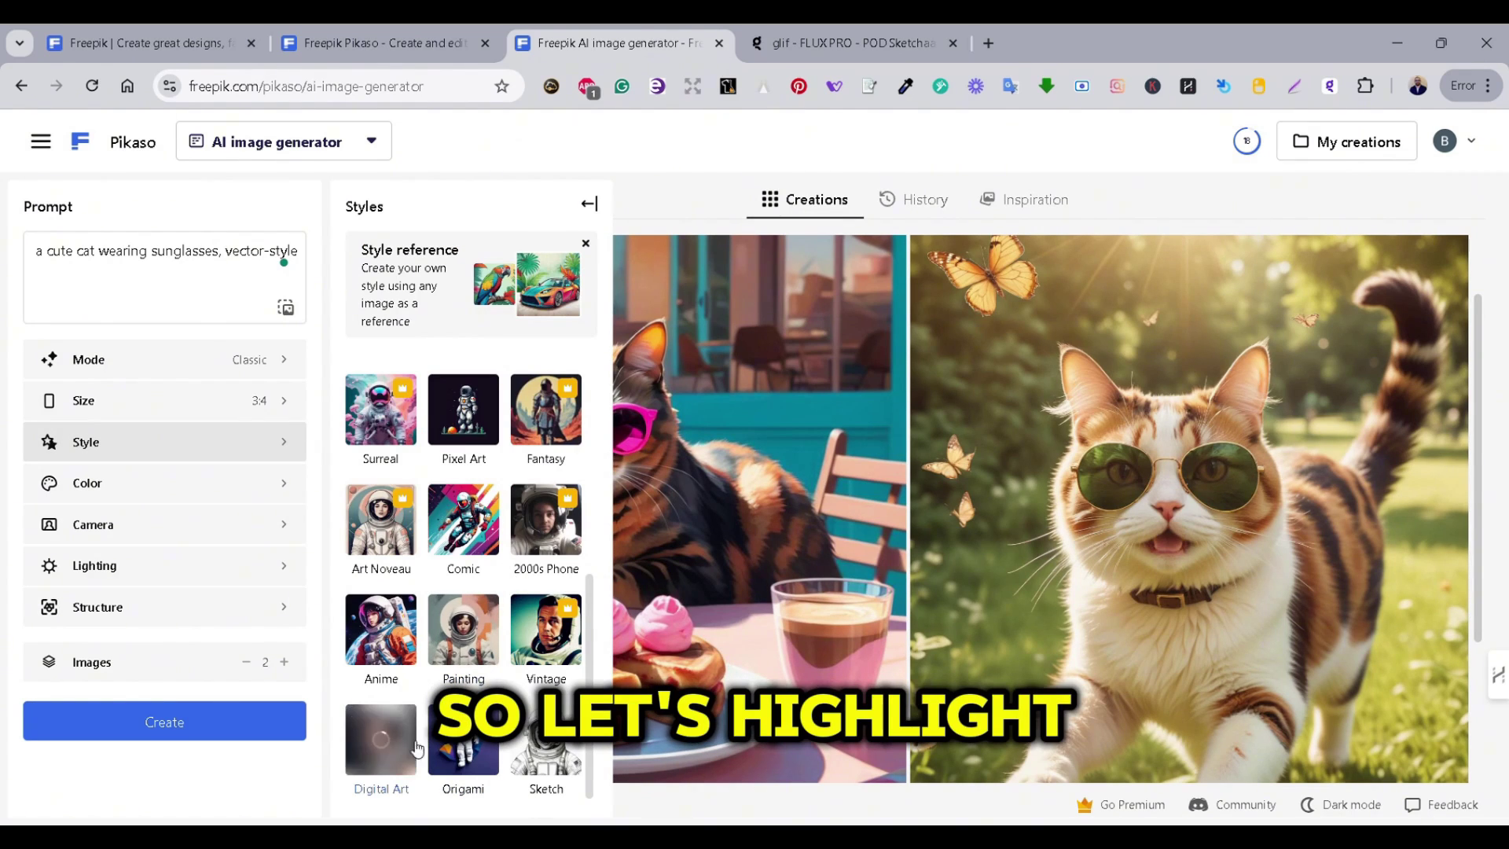
click(396, 756)
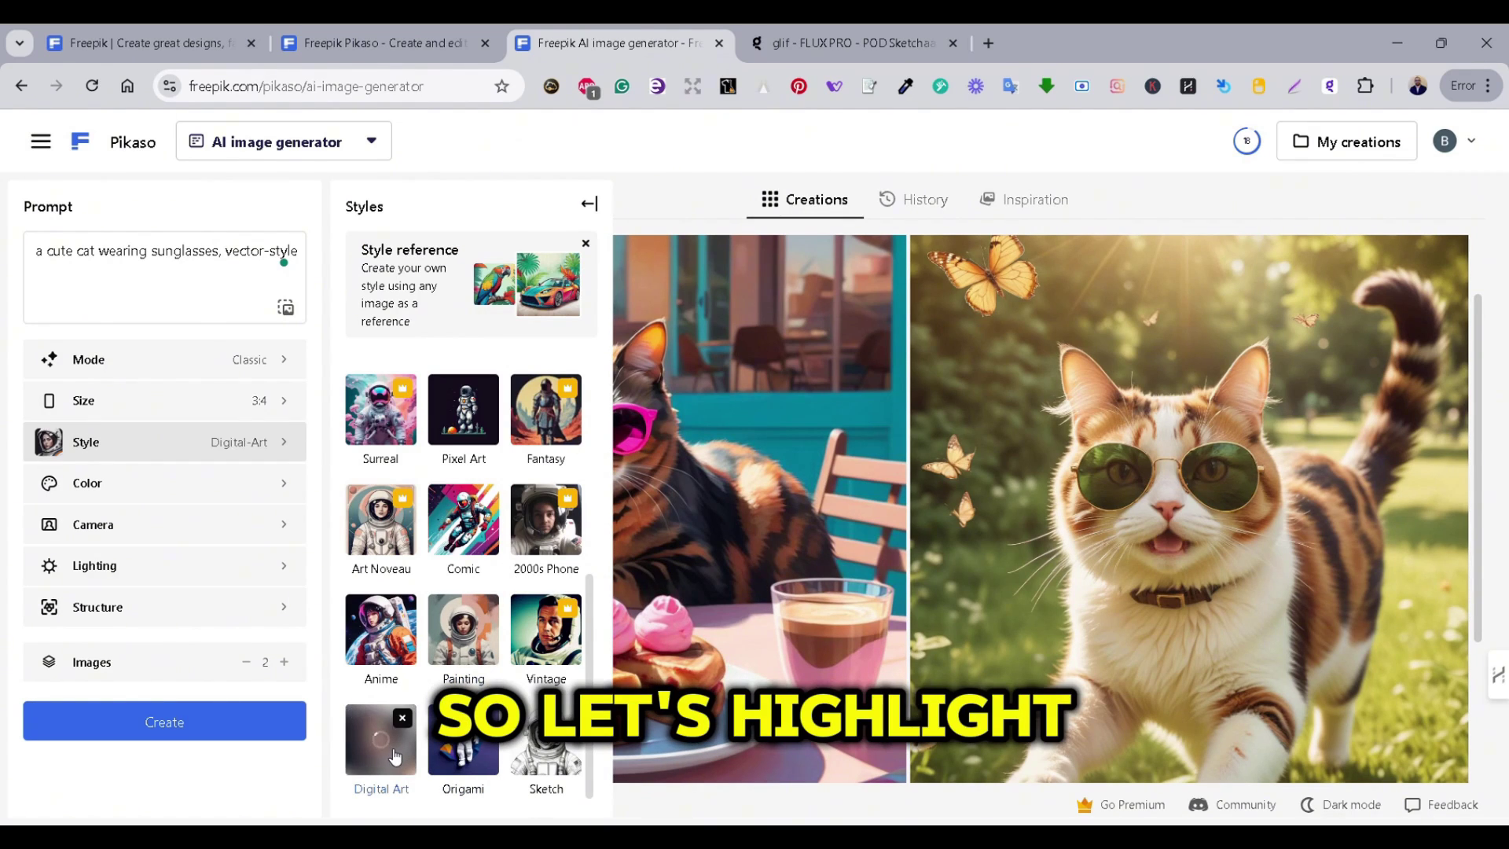
click(166, 727)
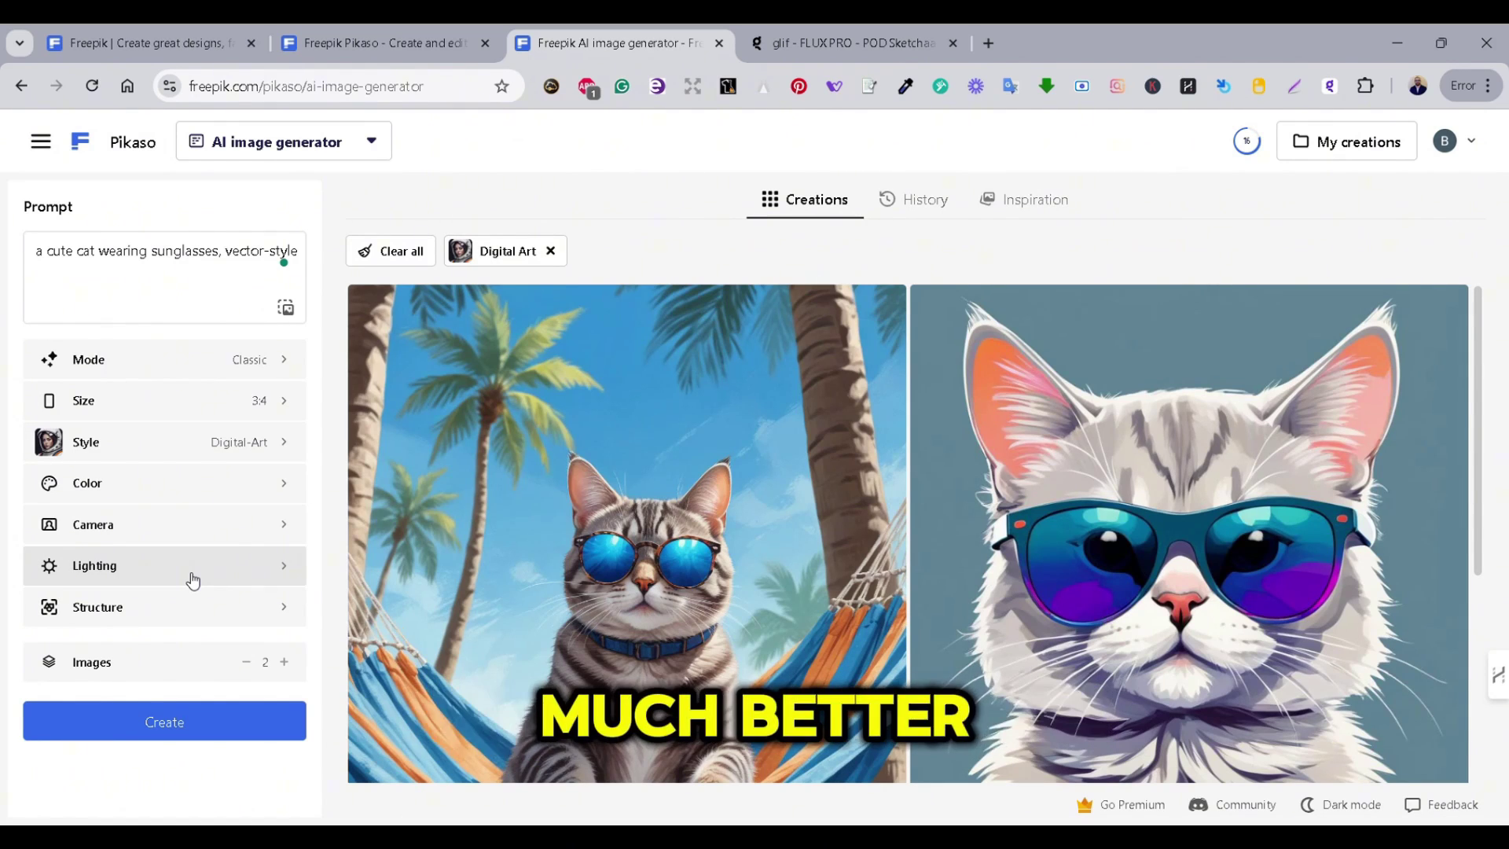
- Review the available modes, keep Classic, and generate two more Digital Art images from the current prompt
click(285, 364)
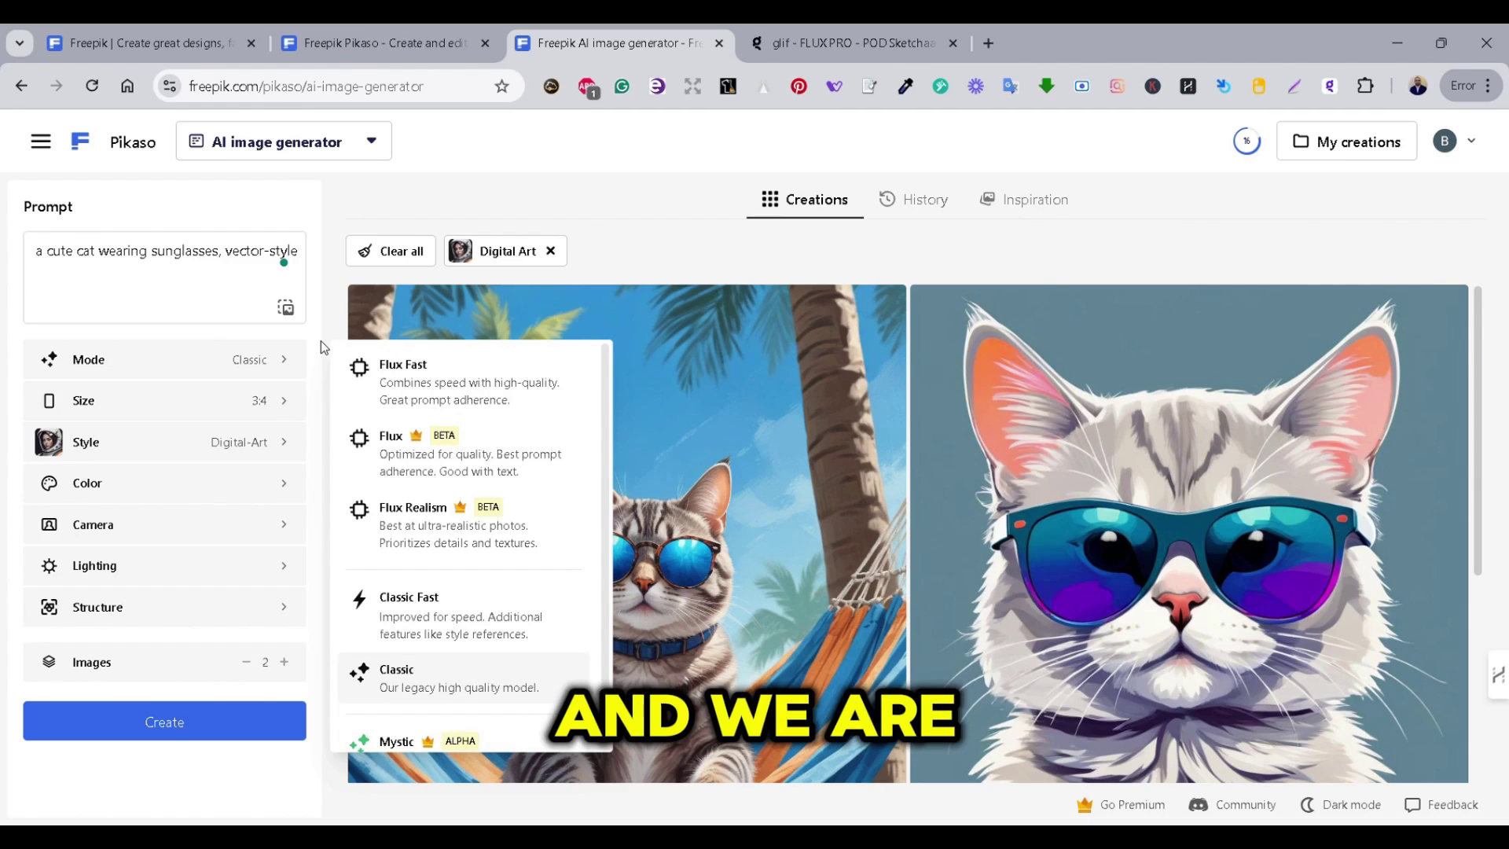
click(1412, 238)
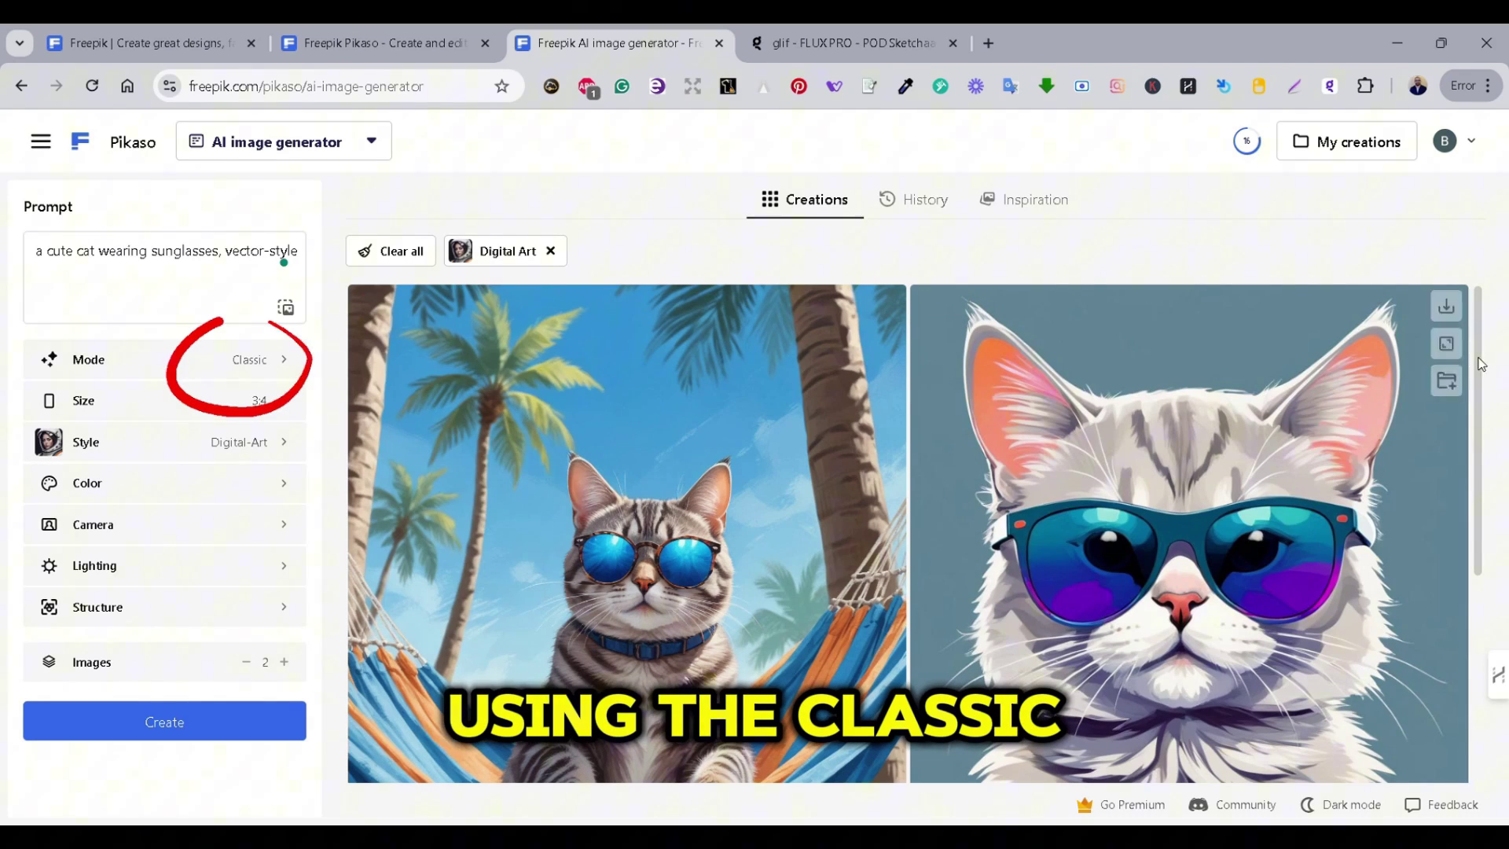
drag(1482, 368, 1505, 579)
click(944, 753)
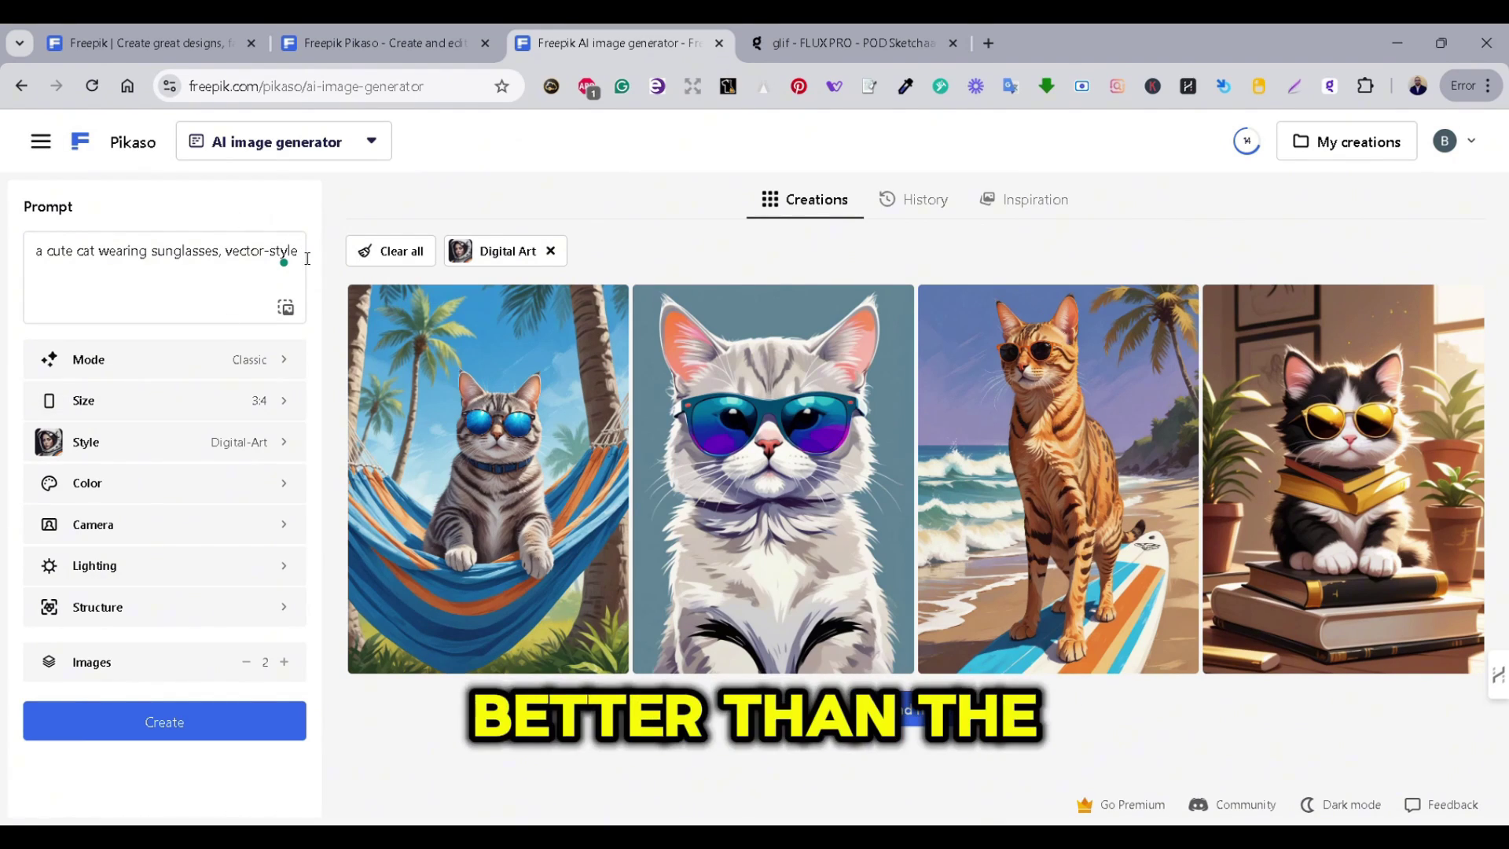
- Change the prompt to "a cute cat wearing sunglasses, detailed vector-style, on a white background, contour" and generate two images
click(308, 258)
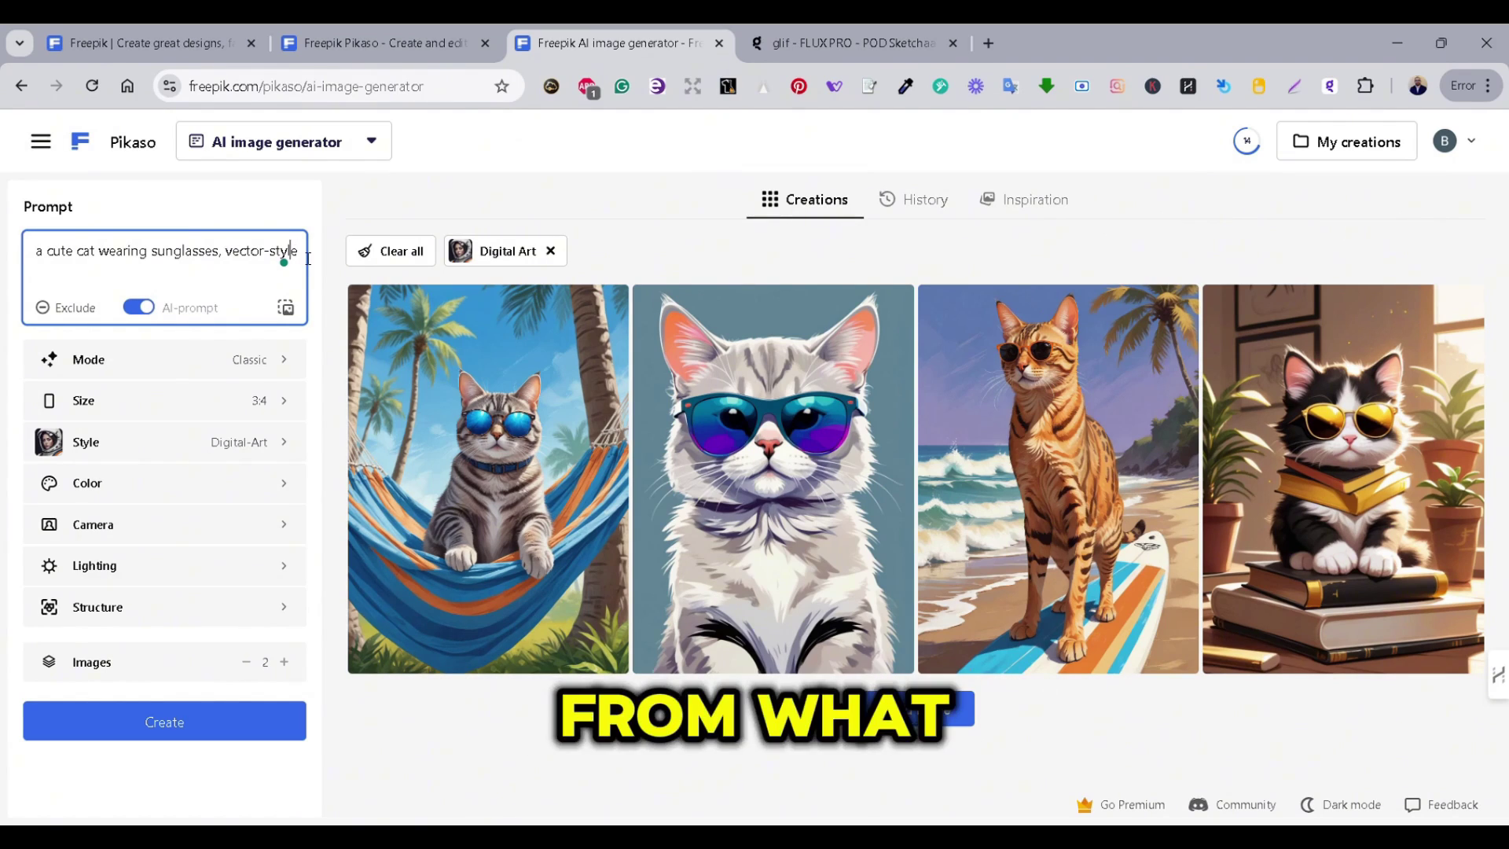
key(Left)
key(Left)
key(Left)
key(Left)
key(Left)
key(Left)
key(Left)
key(Left)
key(Left)
text(detailed vector-style,)
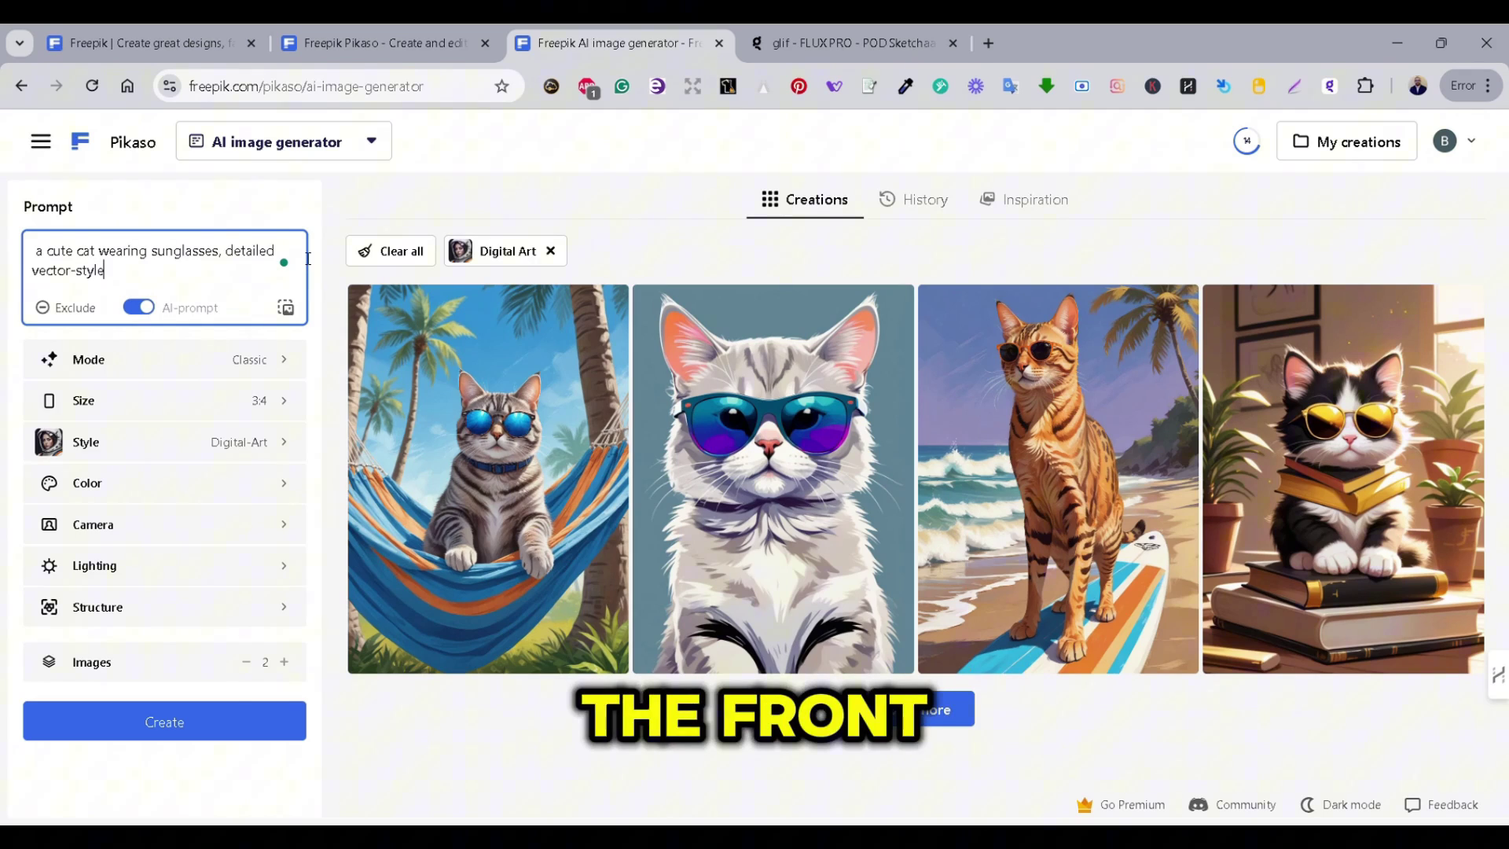
text( on a white backg)
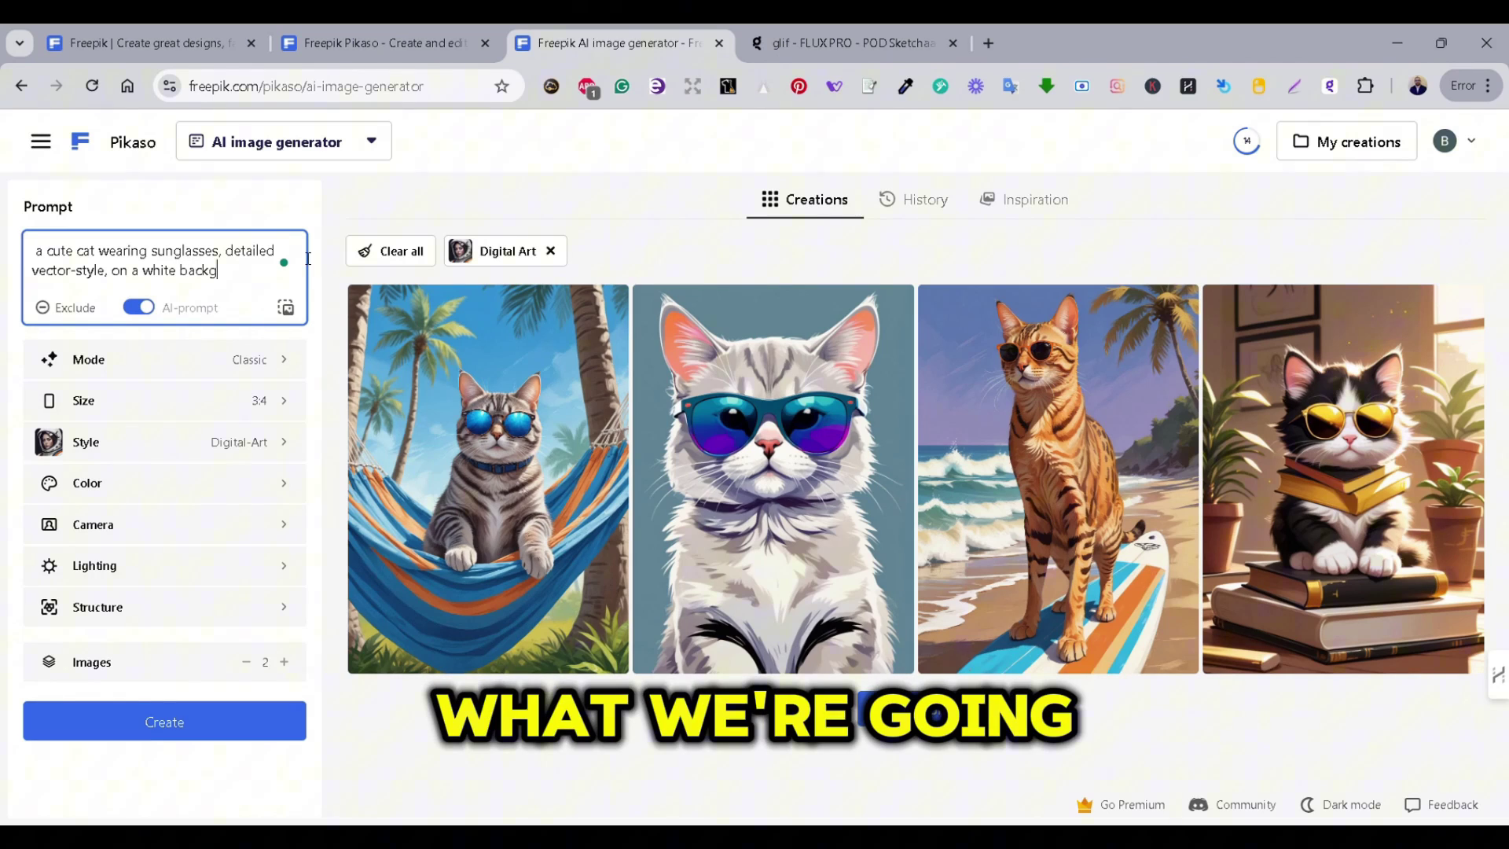
text(round, co)
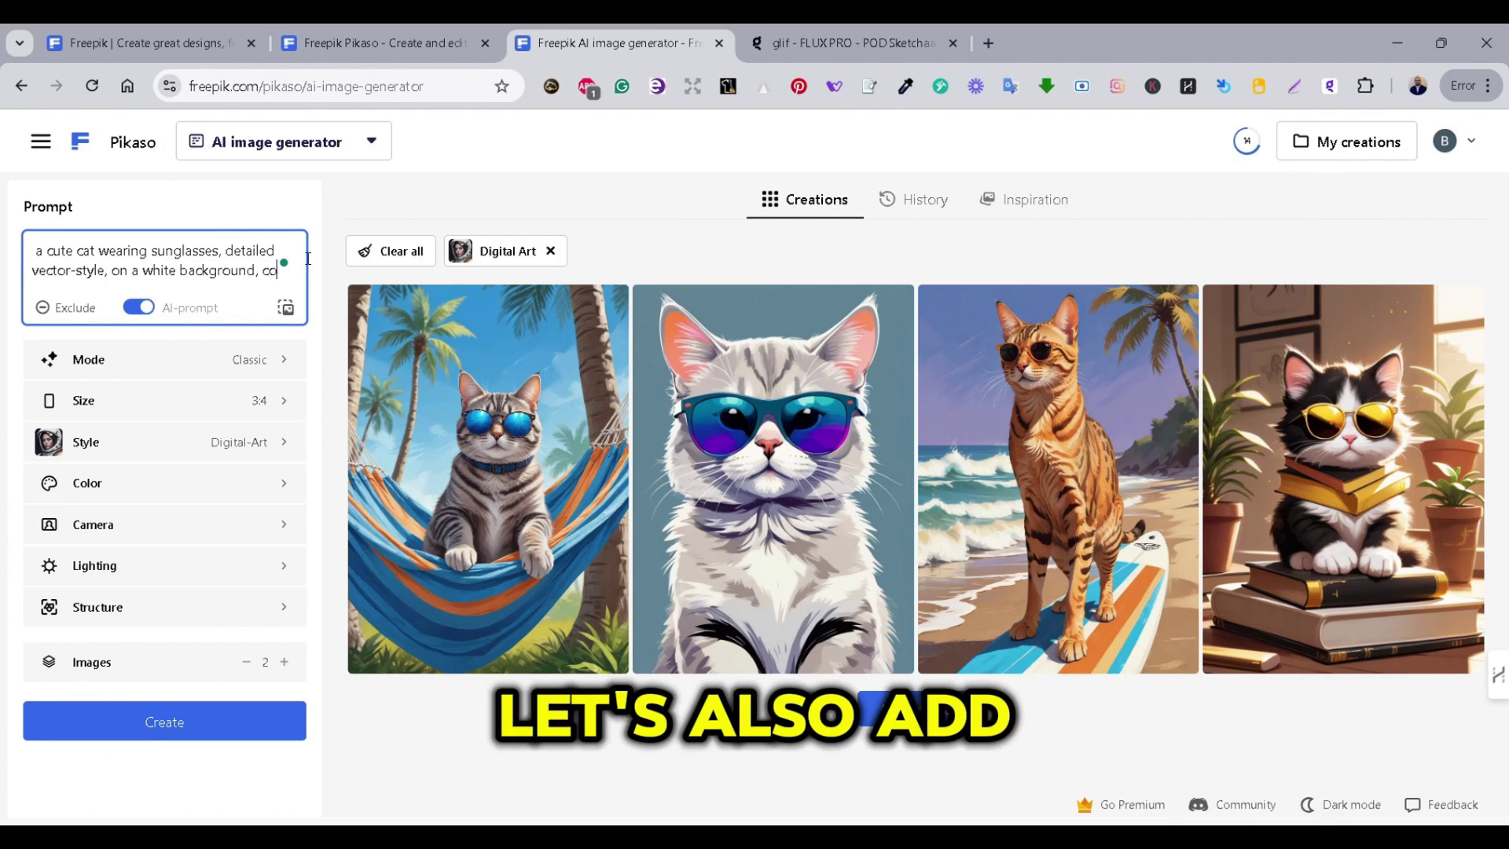
text(ntour)
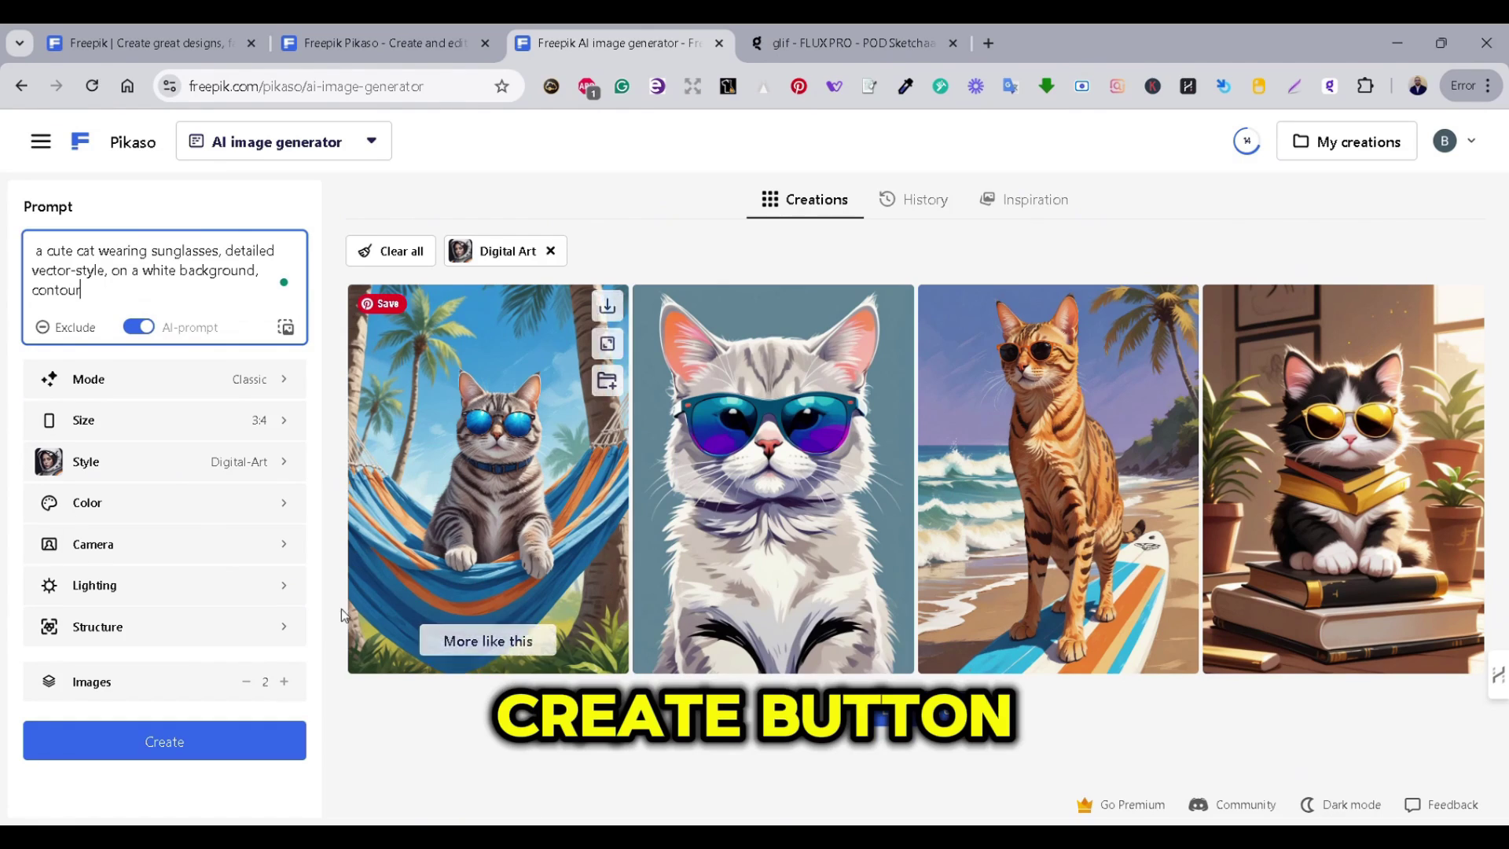
click(297, 740)
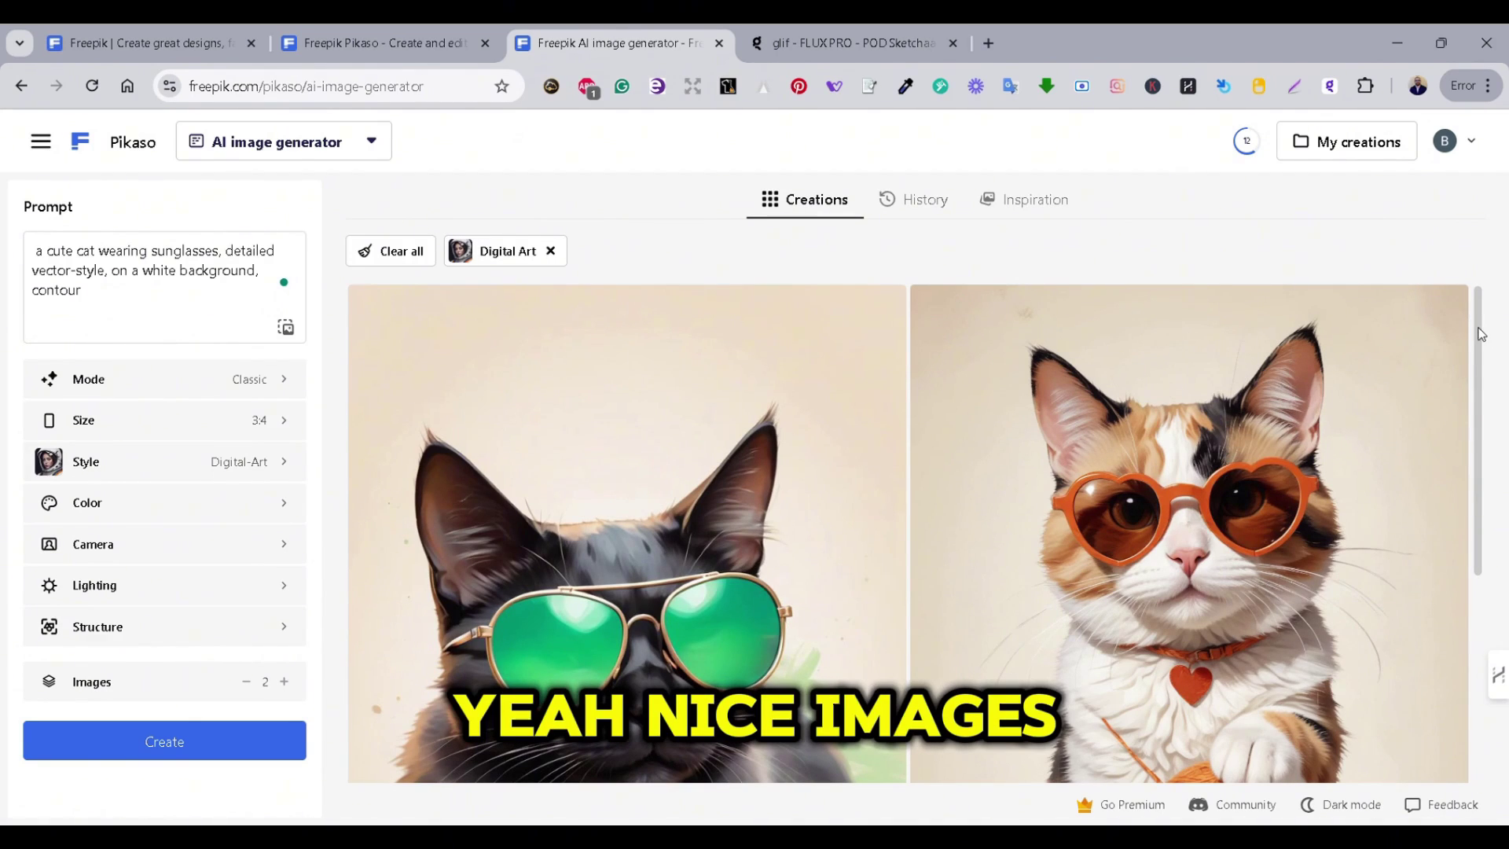
- Switch the mode to Flux Fast, remove the prompt's leading space, and generate two images
mouse_move(1481, 334)
mouse_down()
mouse_move(1507, 497)
mouse_move(1506, 341)
mouse_move(1508, 454)
mouse_move(1488, 309)
mouse_up()
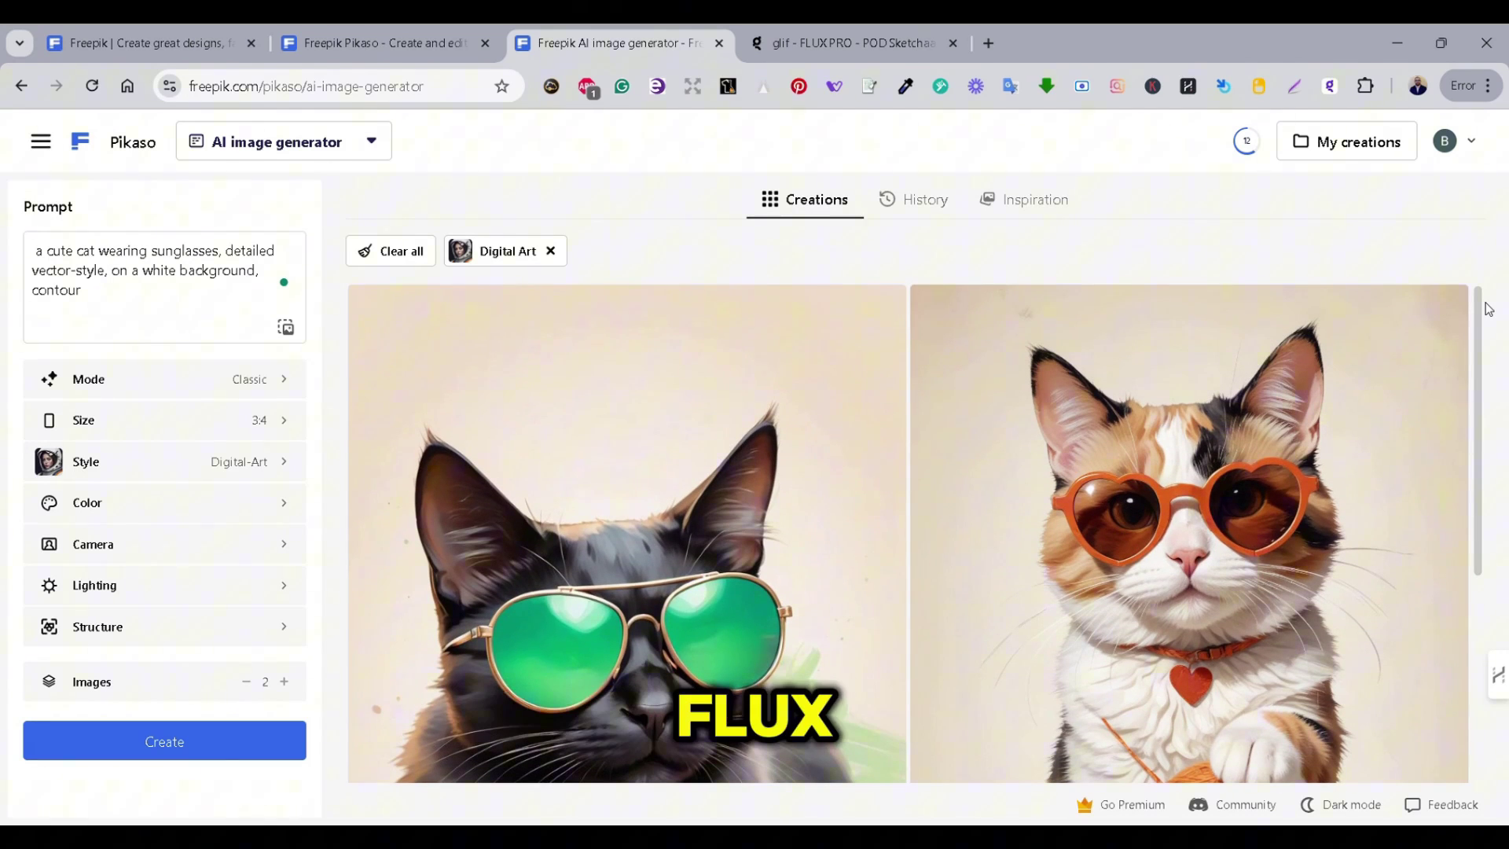
click(235, 381)
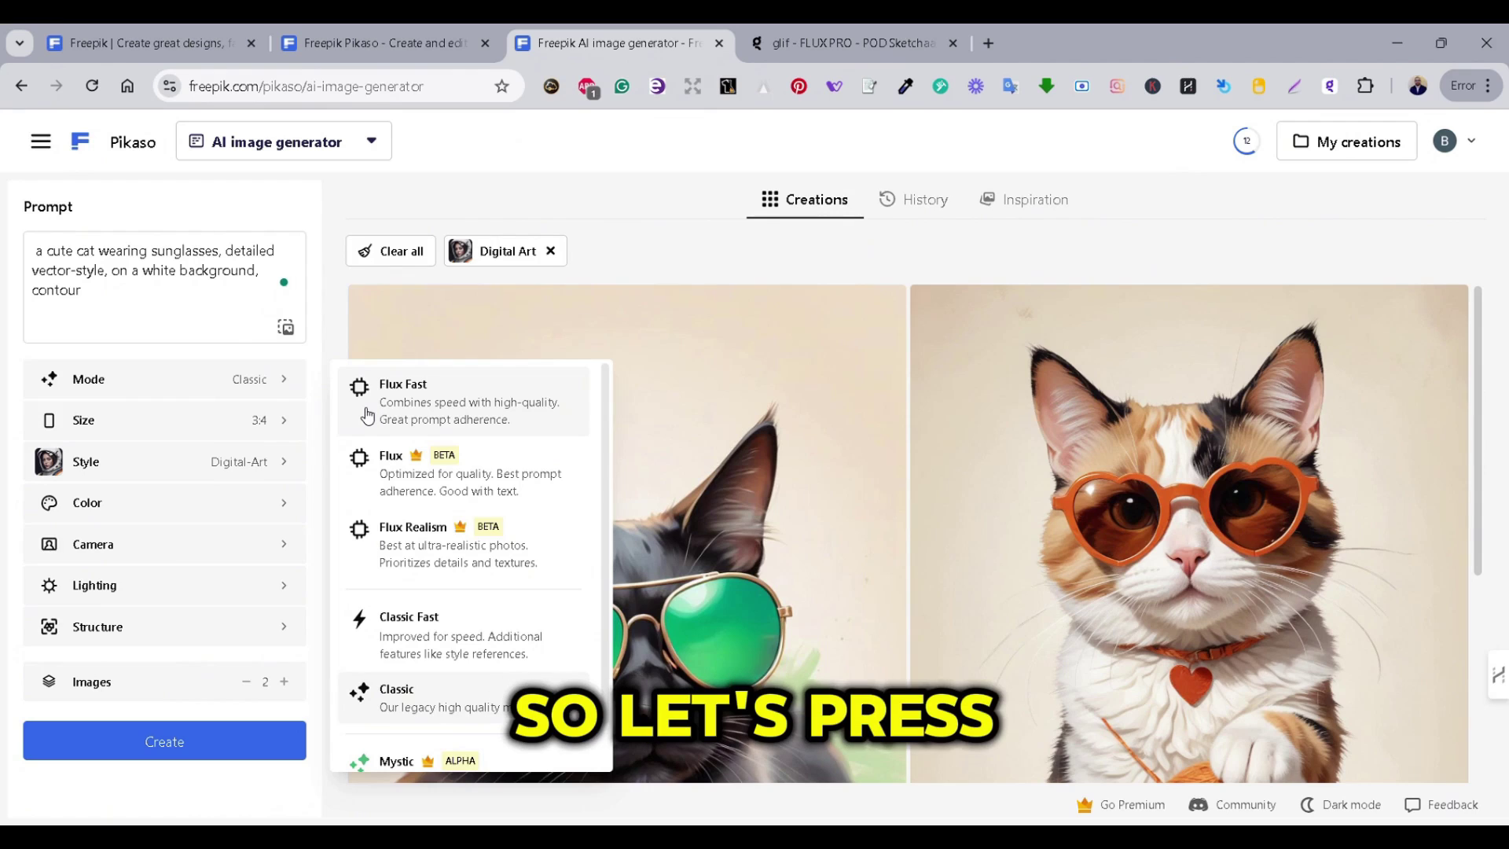
click(410, 418)
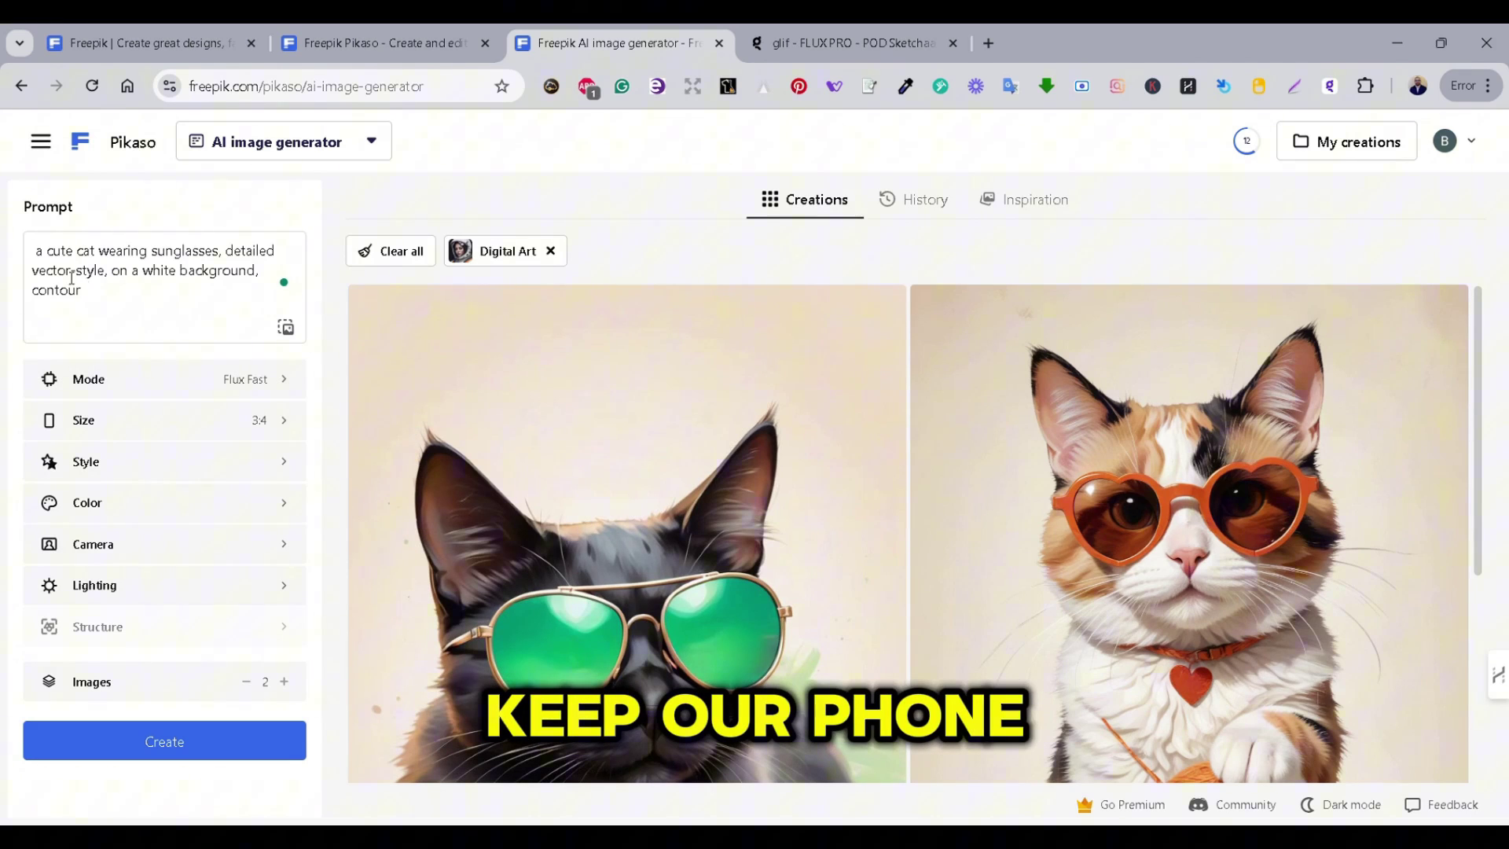
click(40, 258)
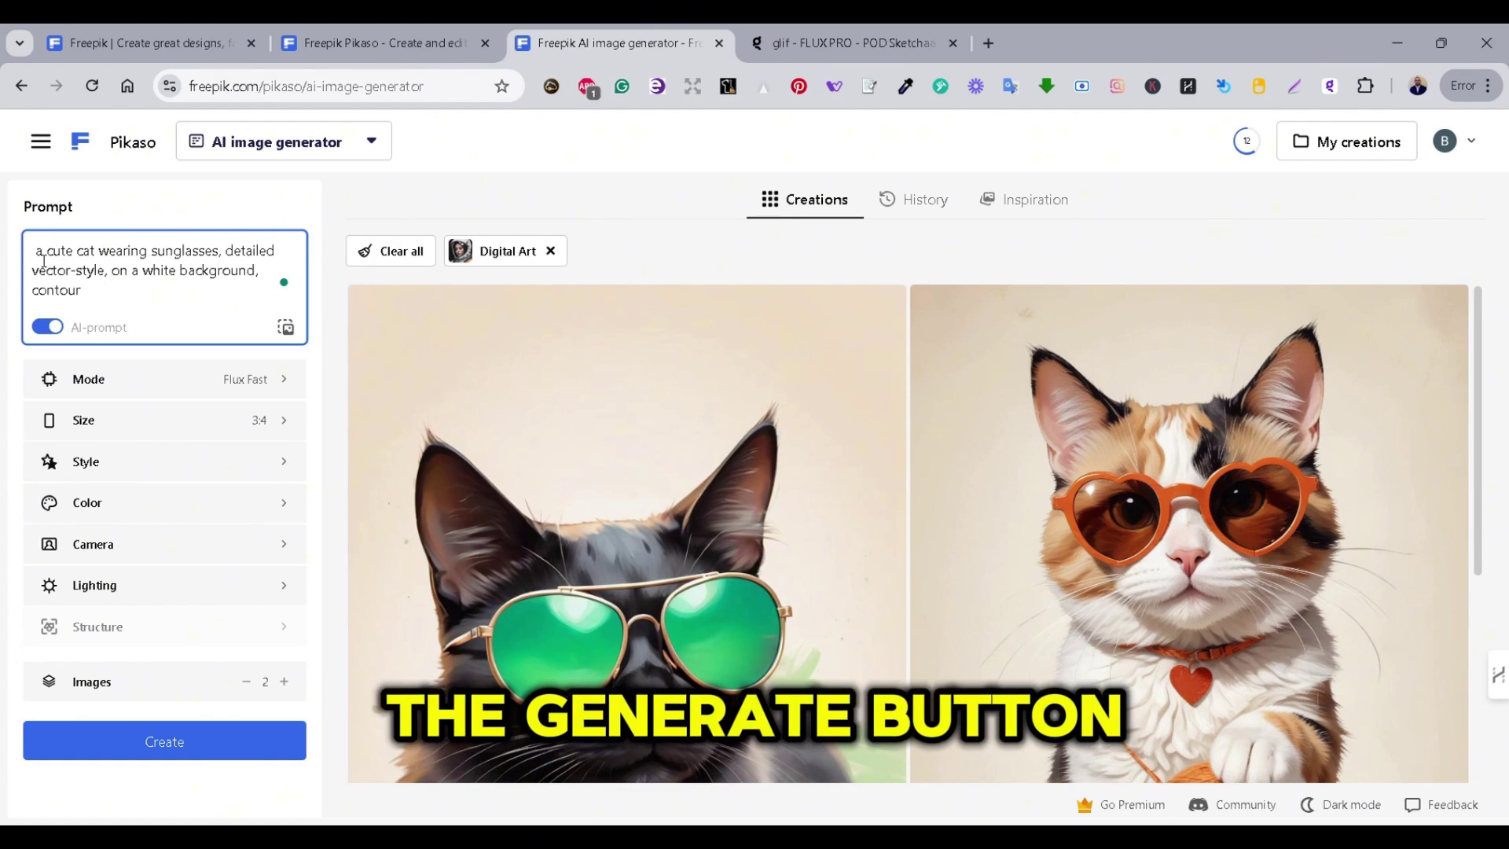
click(189, 753)
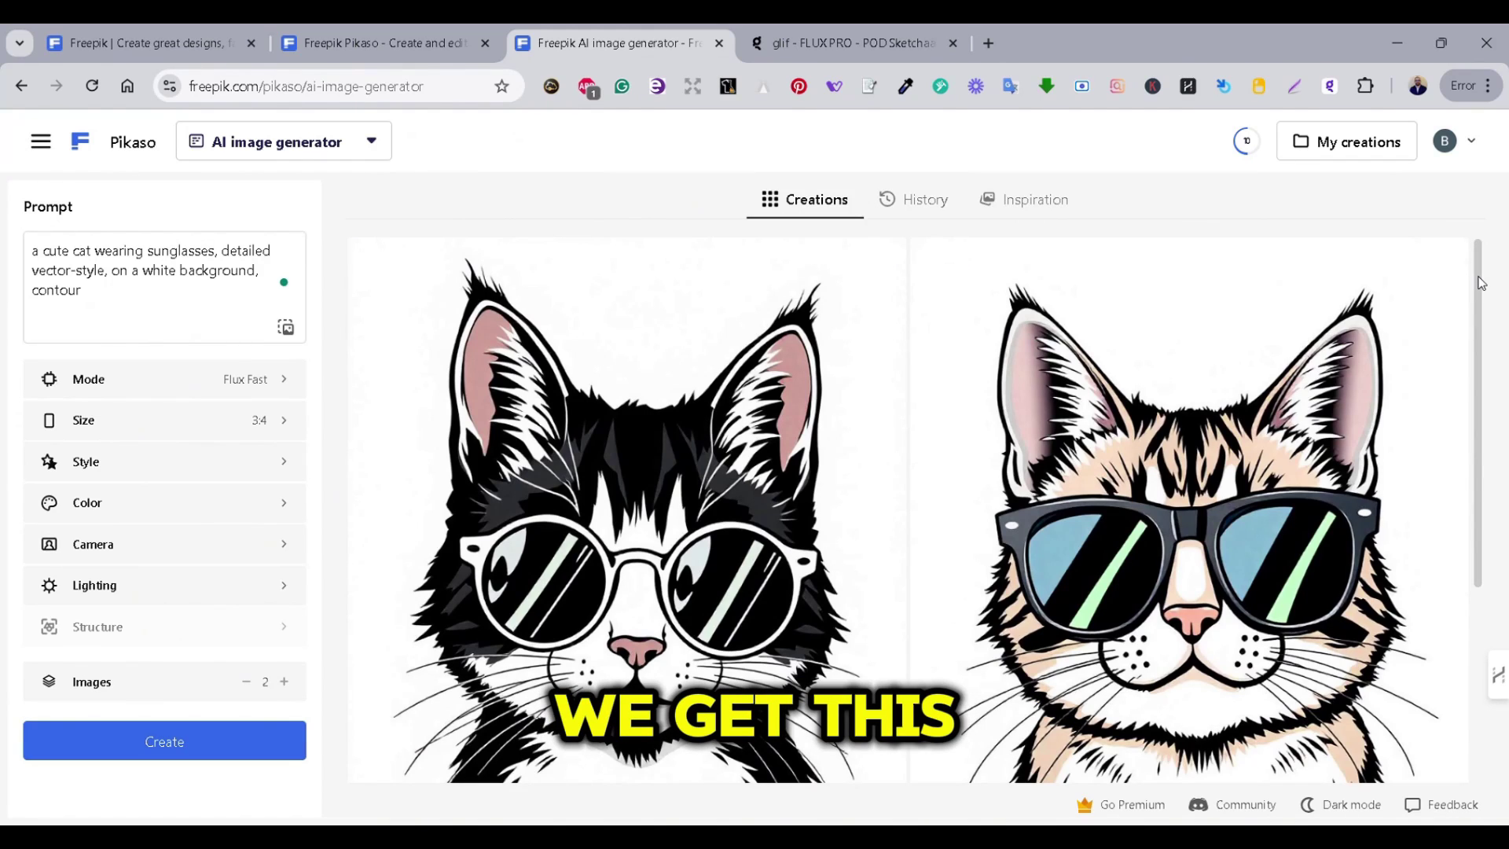
- Upscale the peach-coloured cat image to 2k with Subtle imagination and export it for use in a design
drag(1481, 283, 1506, 444)
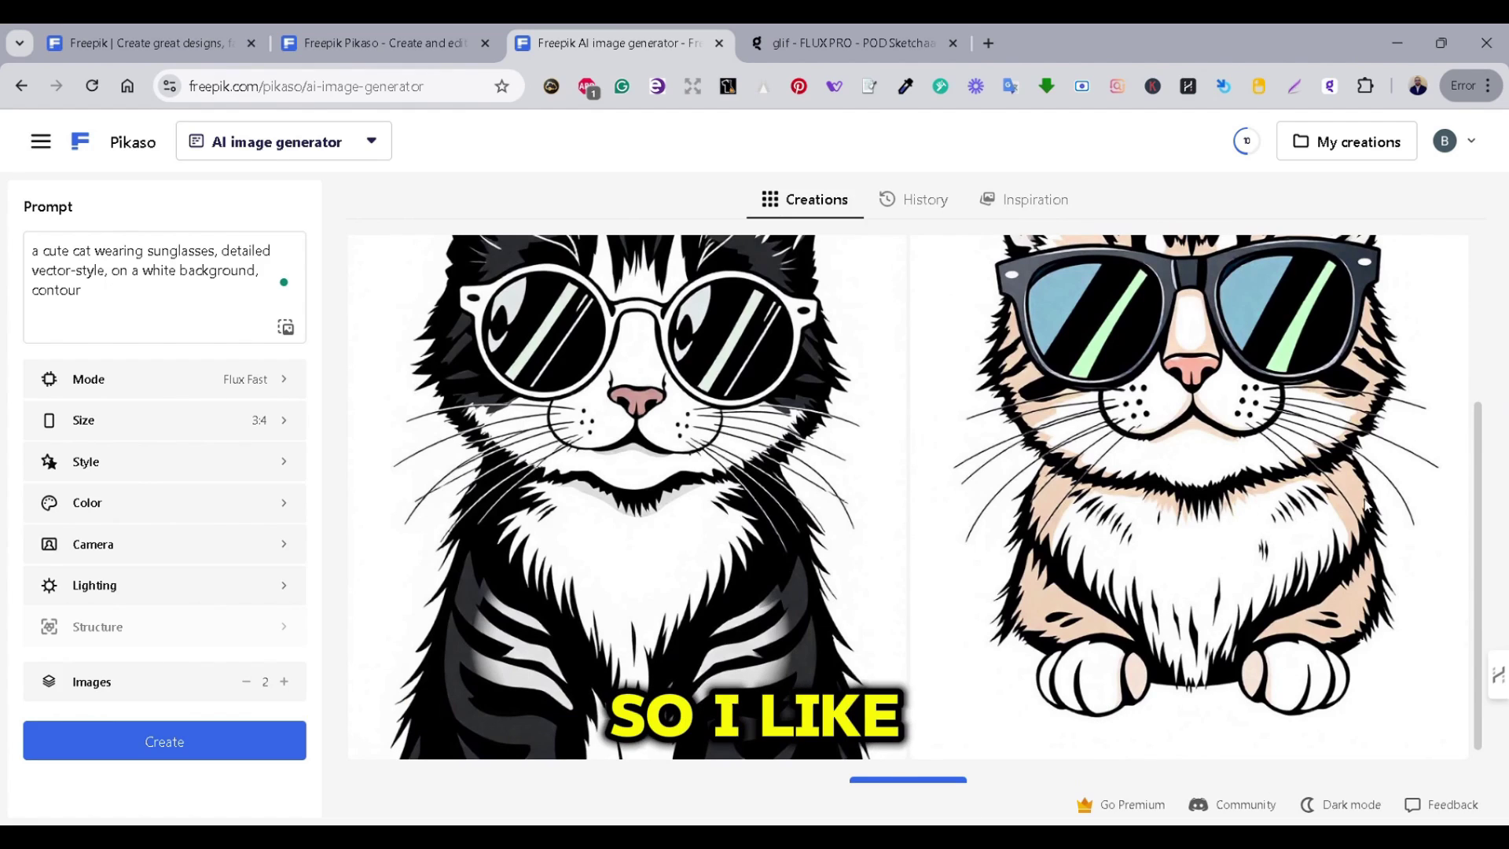
key(ctrl+minus)
key(ctrl+minus)
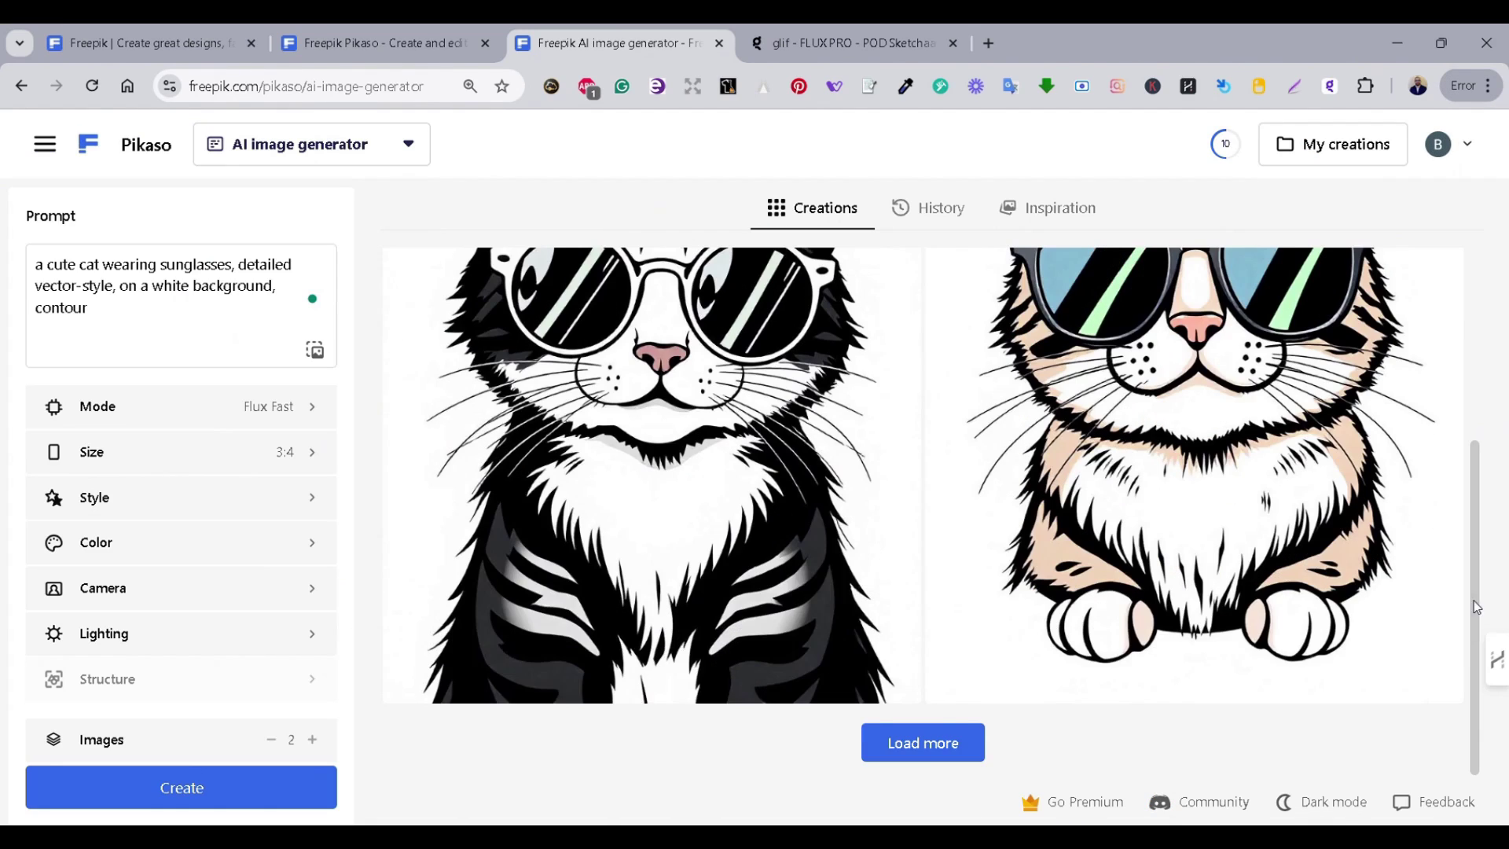
drag(1474, 607, 1474, 447)
key(ctrl+minus)
click(1278, 498)
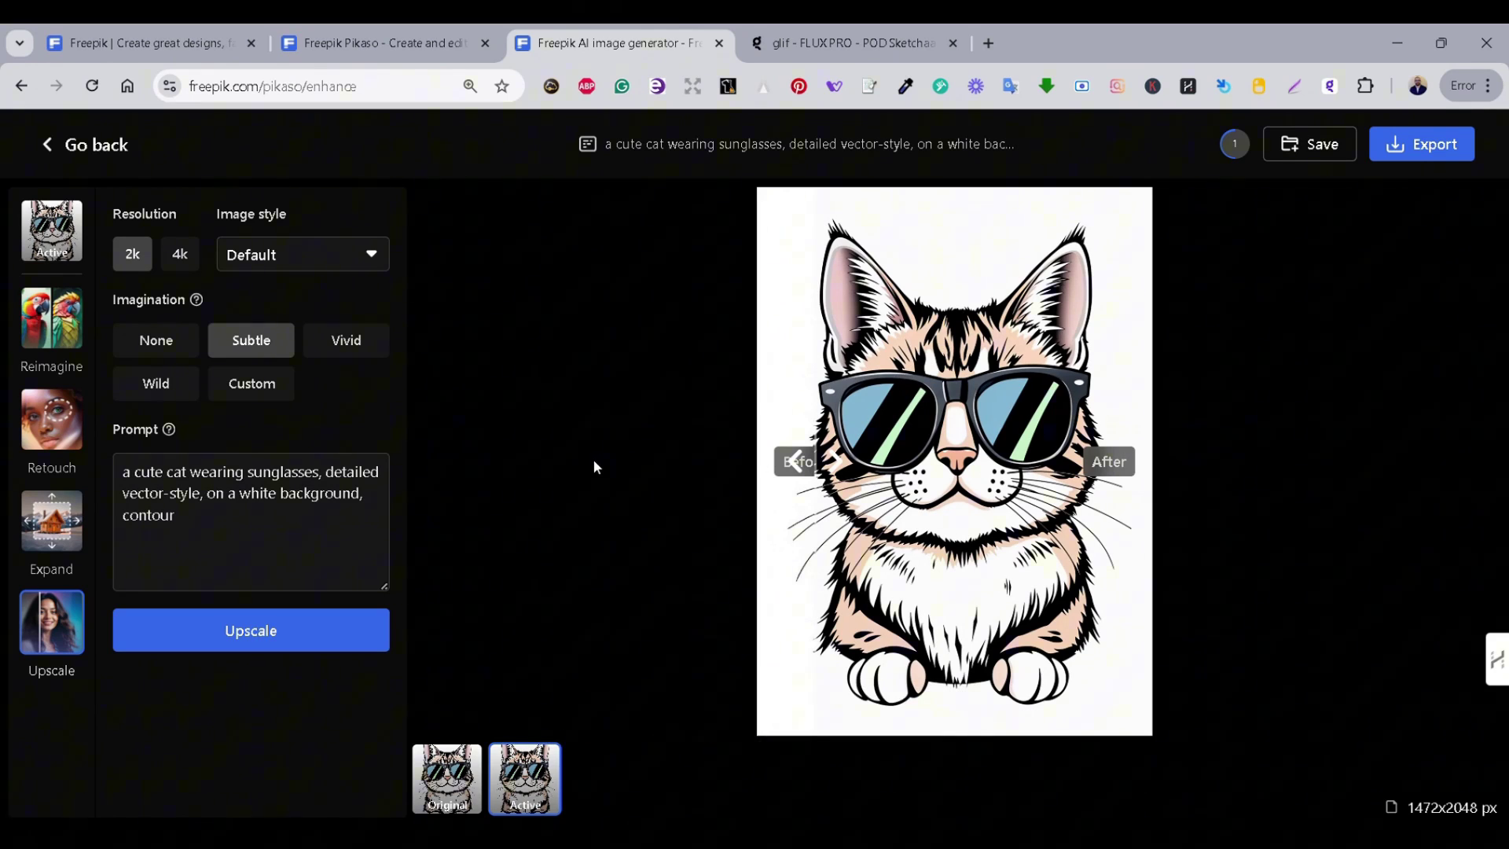
click(1429, 145)
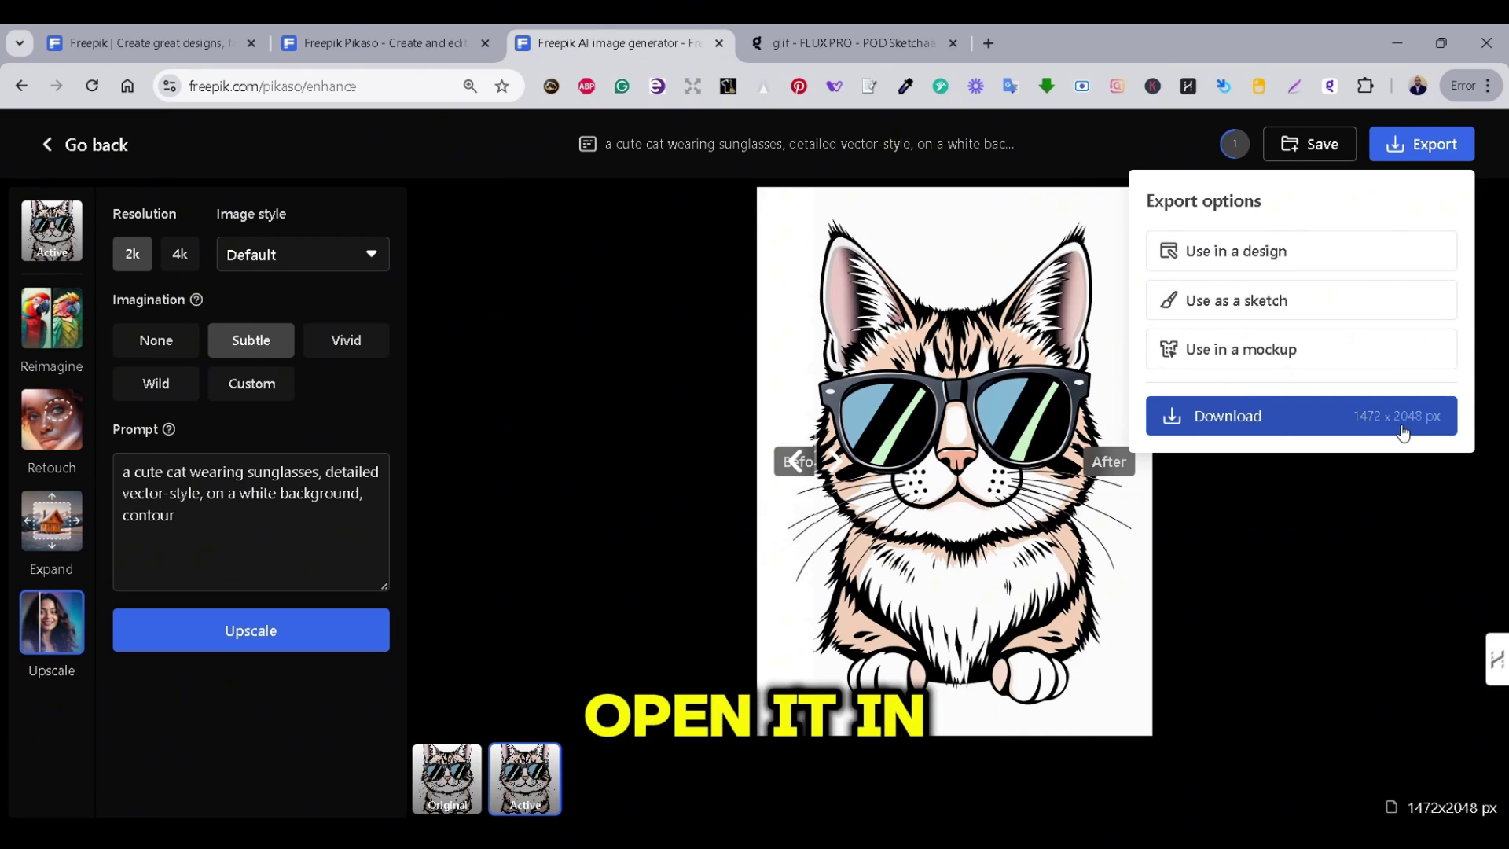
click(1251, 265)
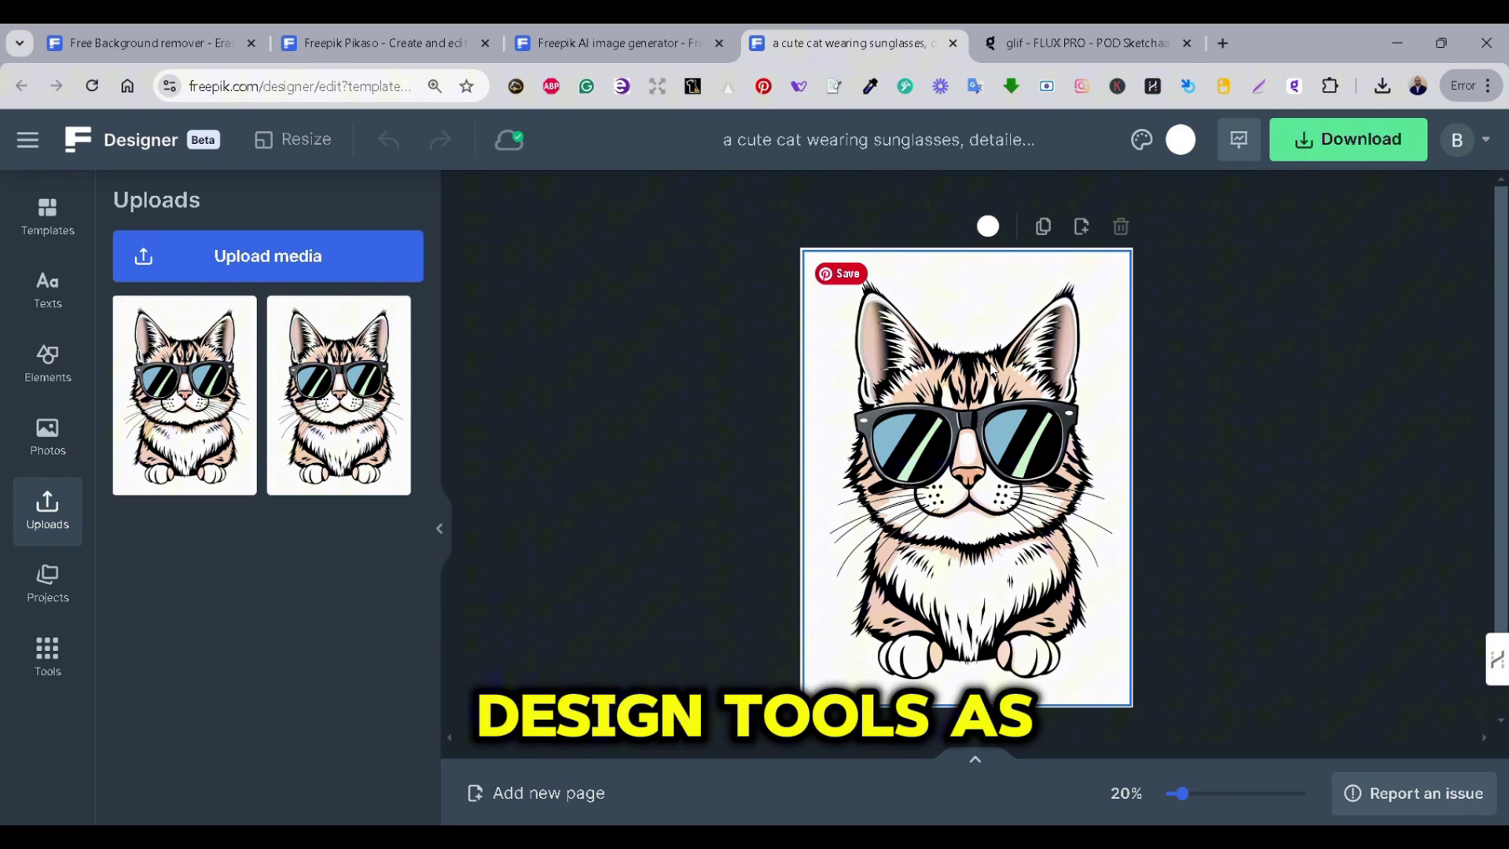
- Remove the cat image's background and move the cat lower on the page
click(931, 307)
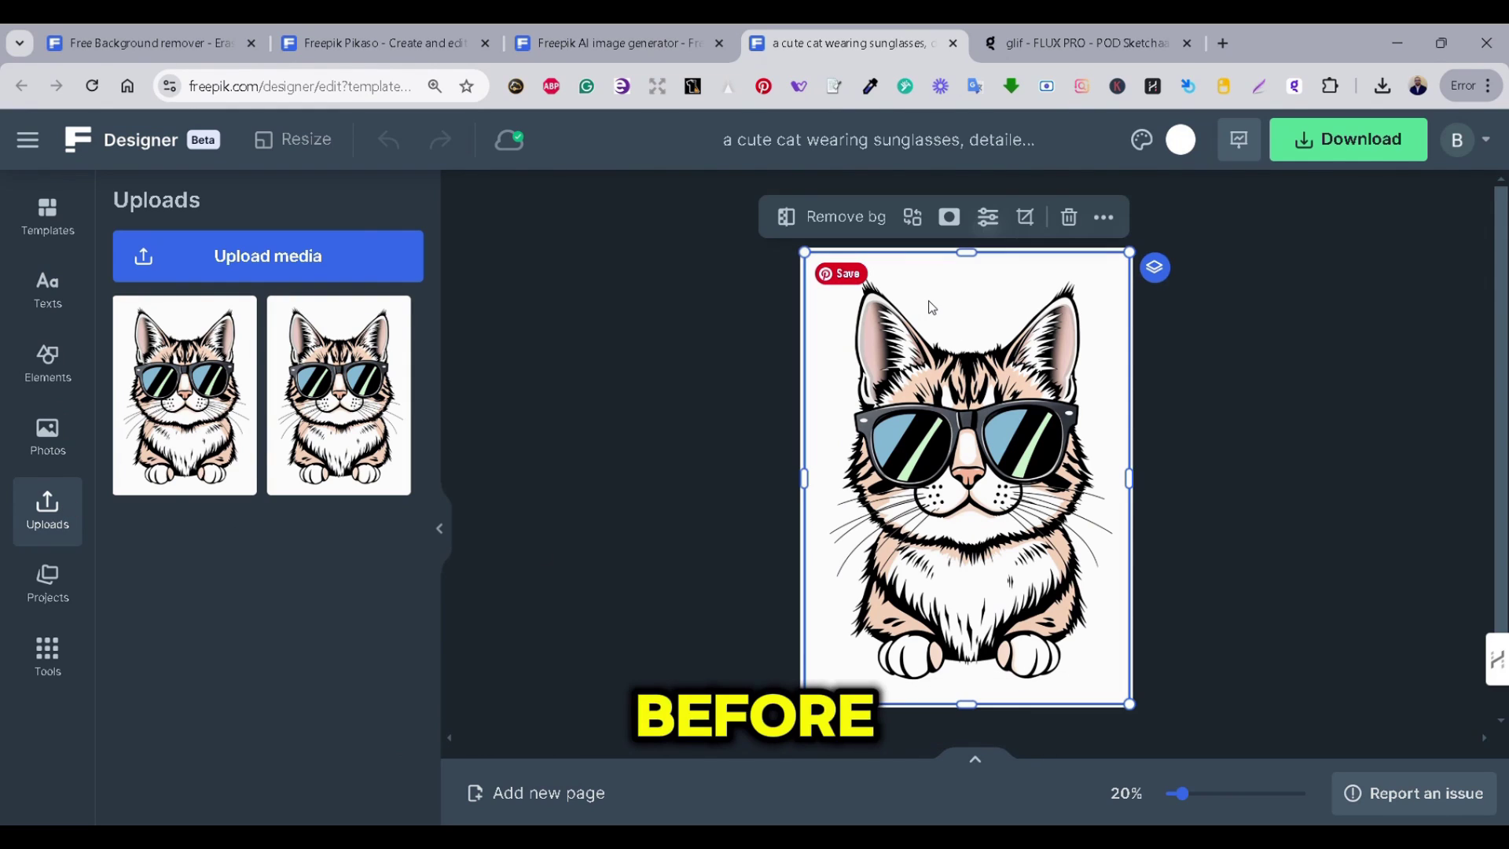
click(865, 220)
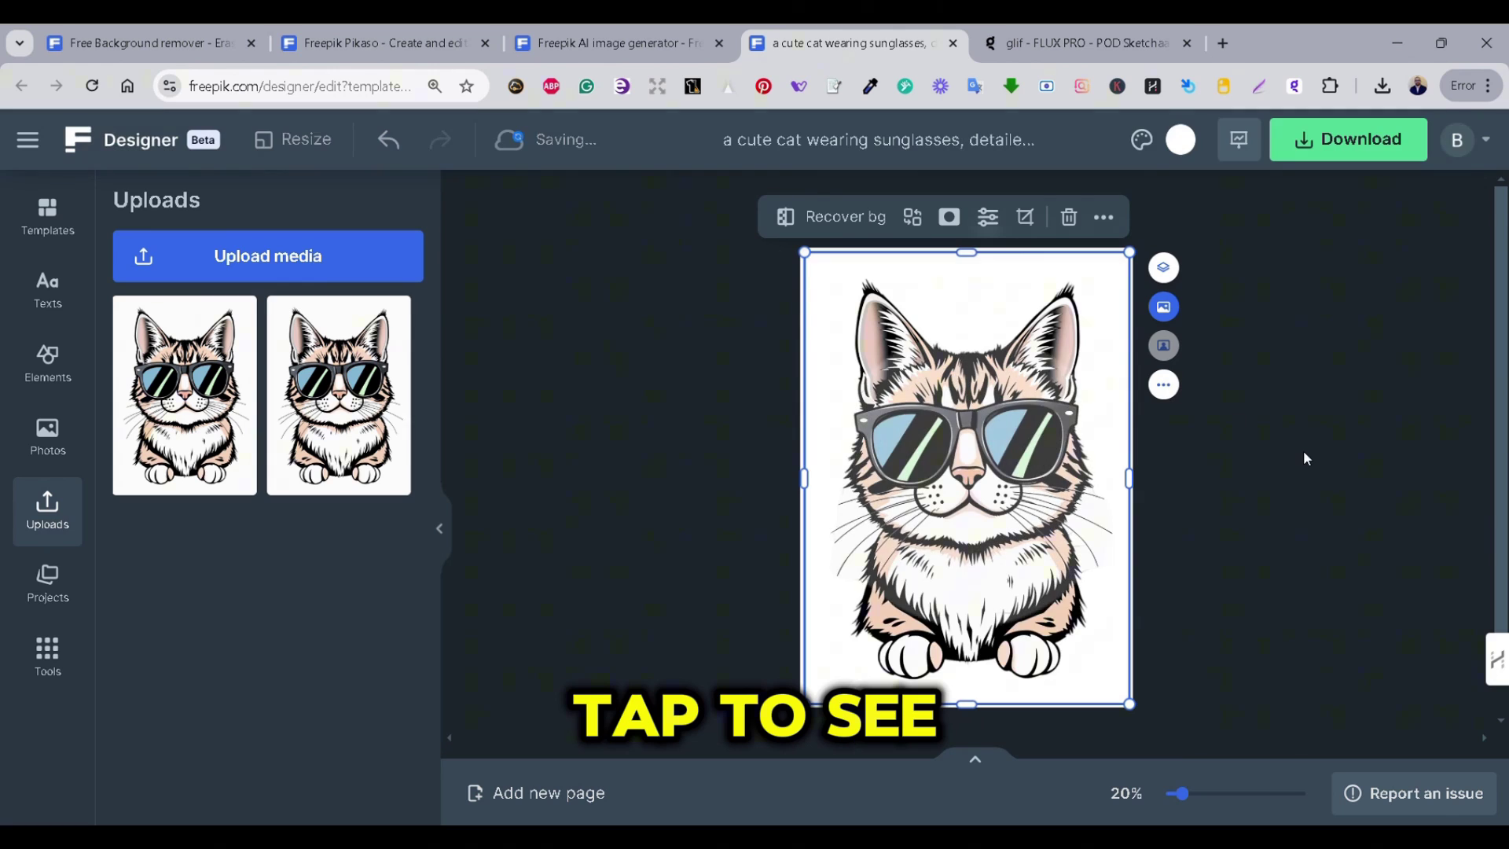
mouse_move(957, 434)
mouse_down()
mouse_move(899, 461)
mouse_move(962, 431)
mouse_up()
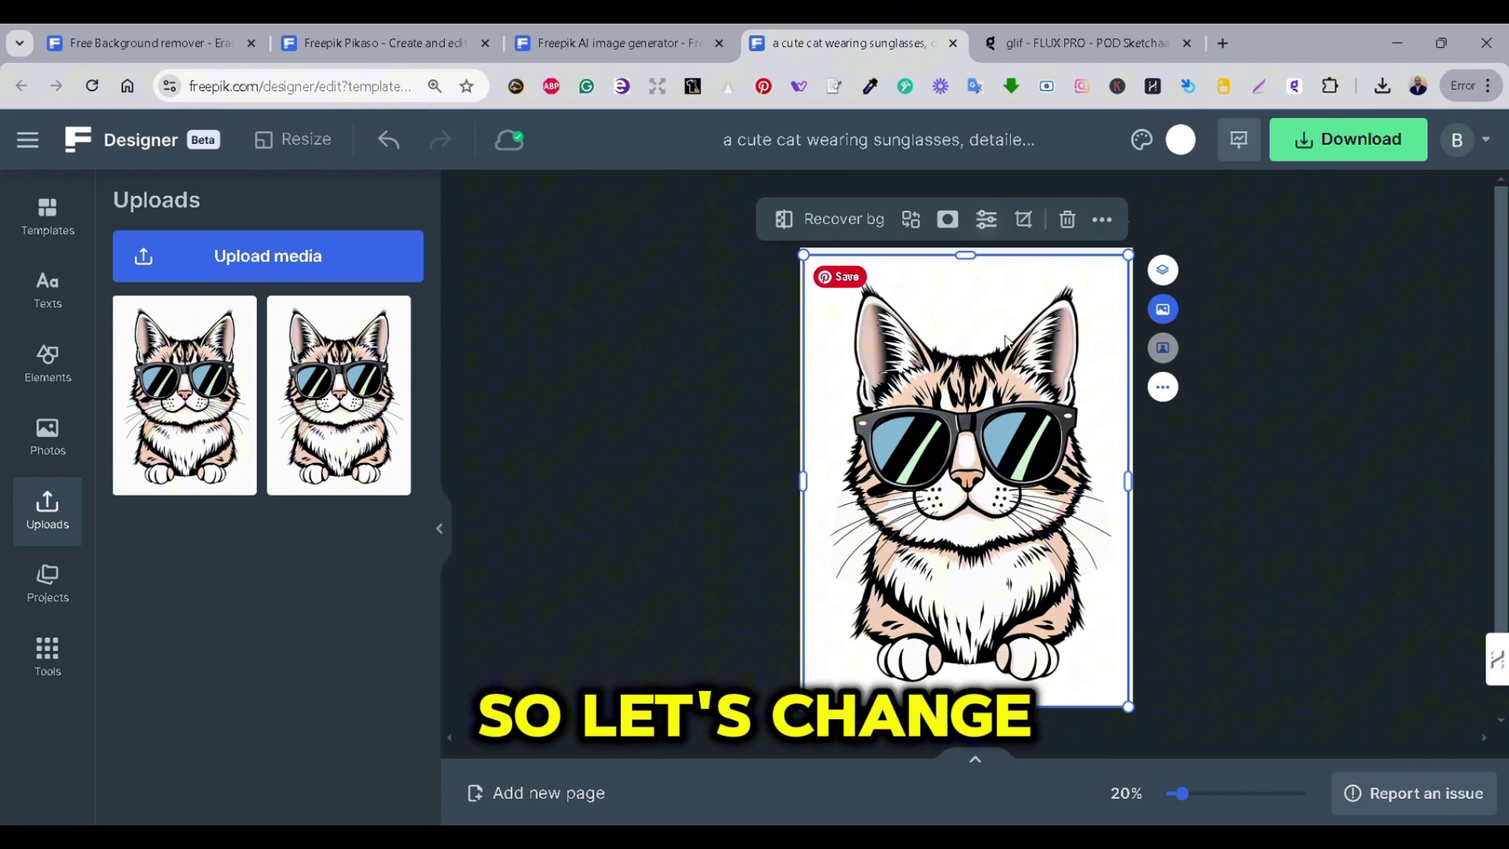
drag(1003, 349, 1000, 414)
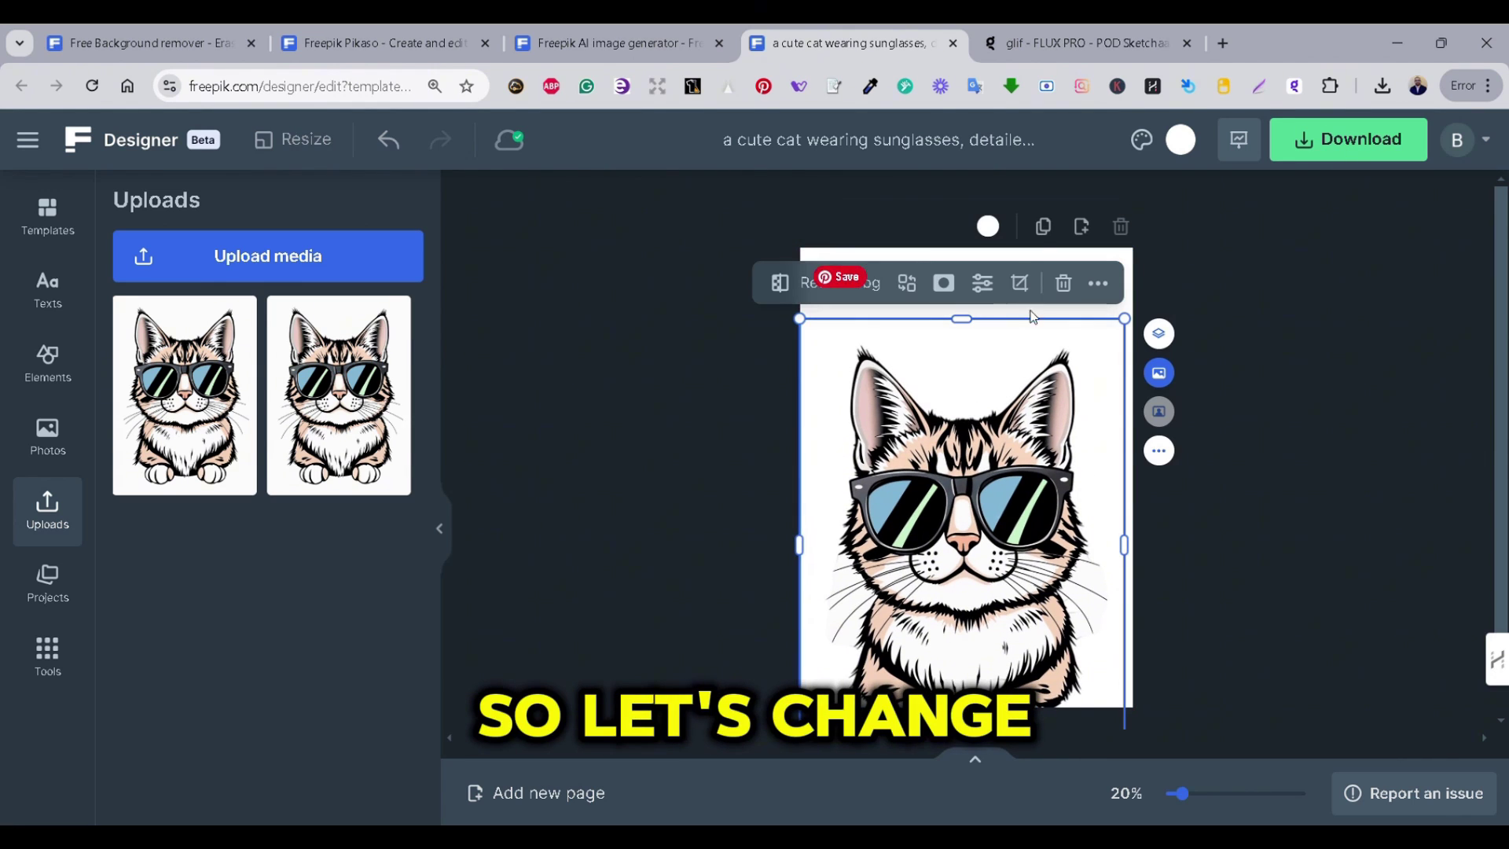
- Set the page background to solid red F20D0D to check the cat's cutout
click(988, 227)
click(1070, 299)
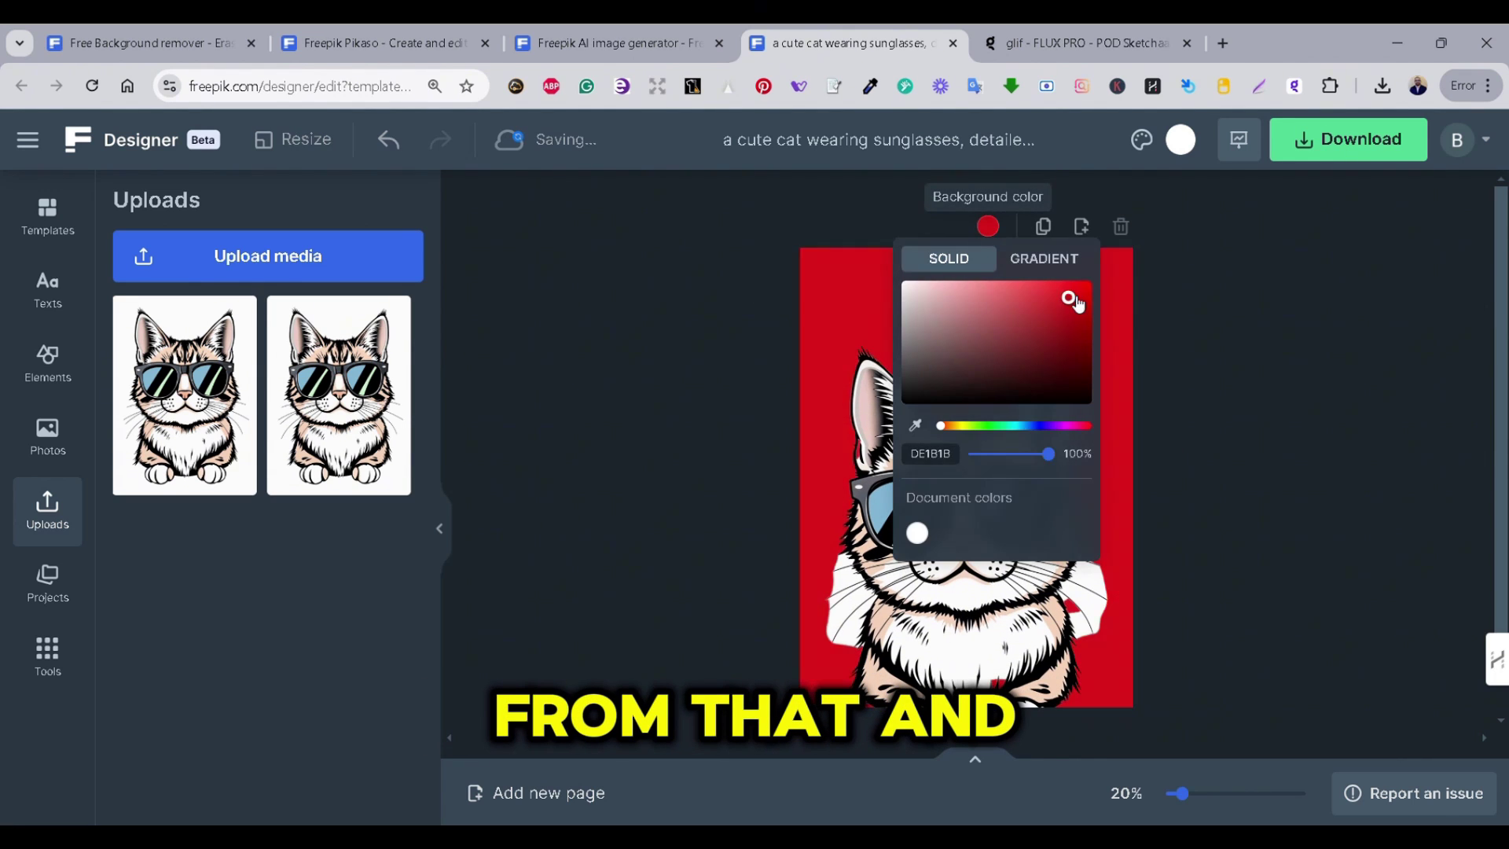
click(1249, 407)
- Delete the cutout cat from the red page and try the second uploaded cat image in its place
click(1003, 431)
drag(1003, 431, 1003, 464)
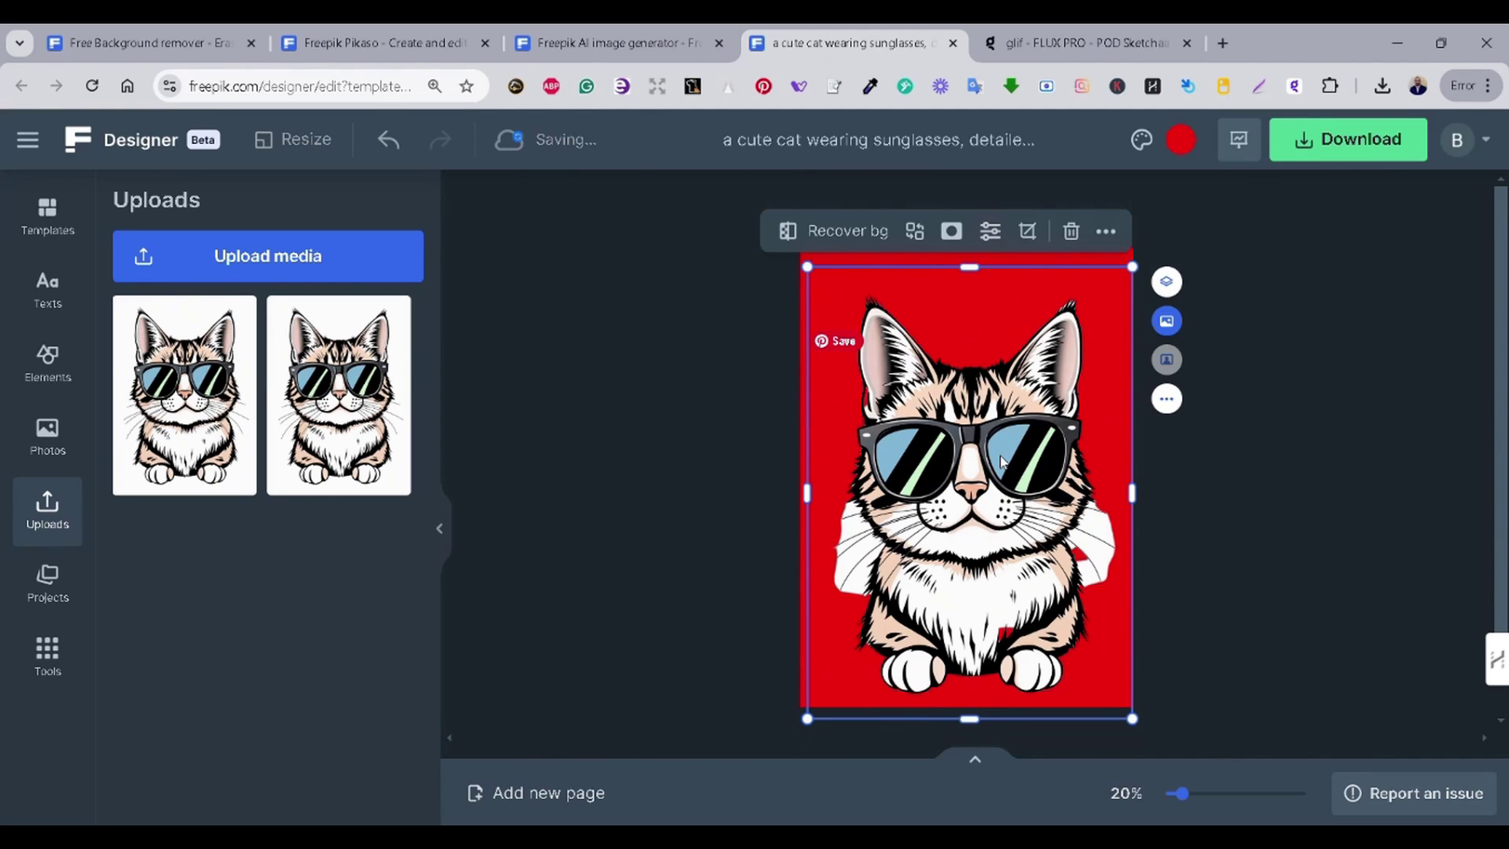
key(ctrl+z)
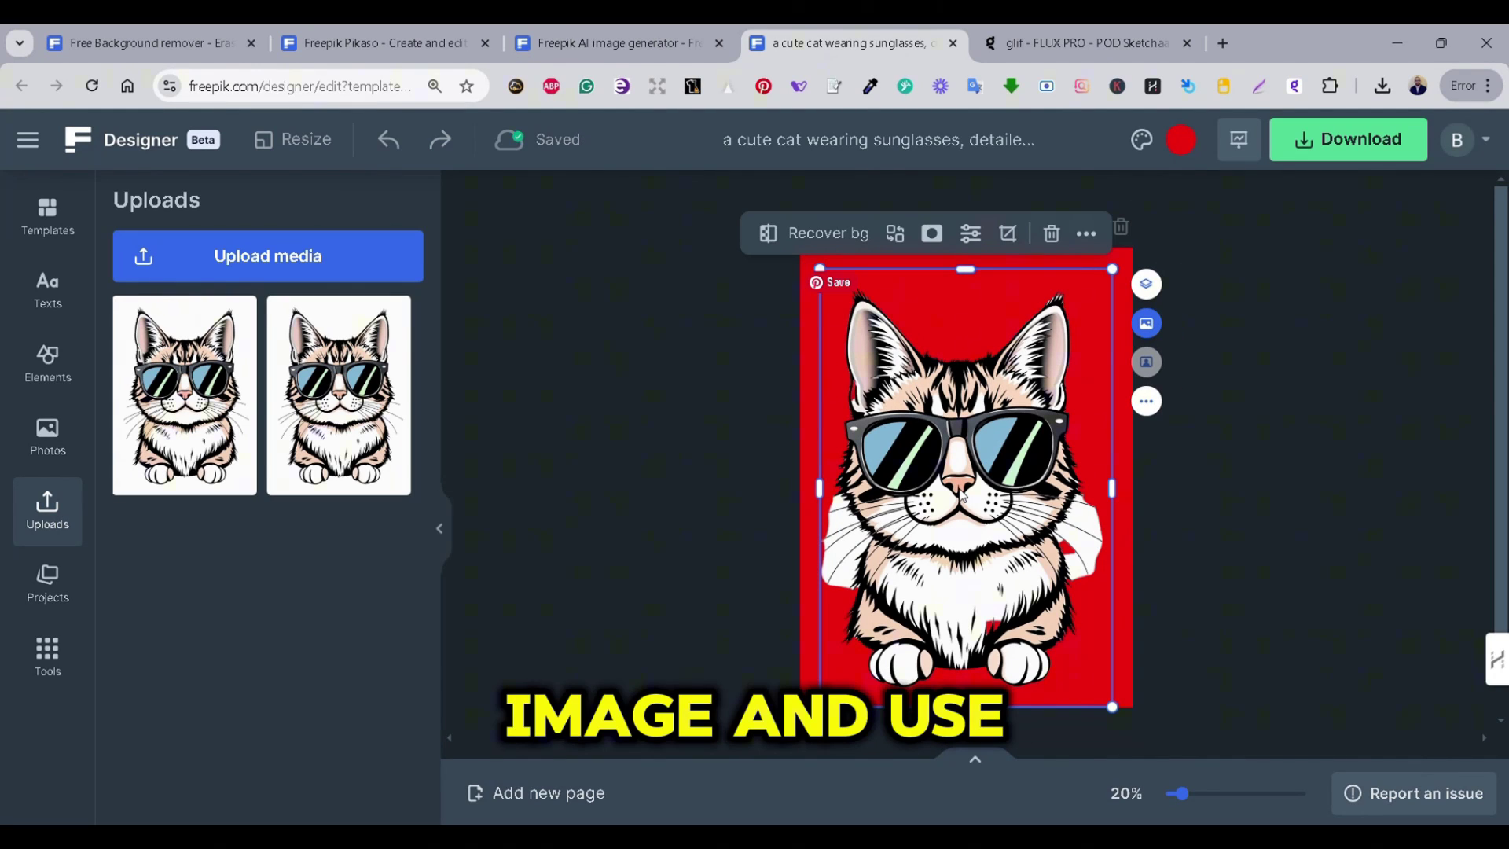
key(Delete)
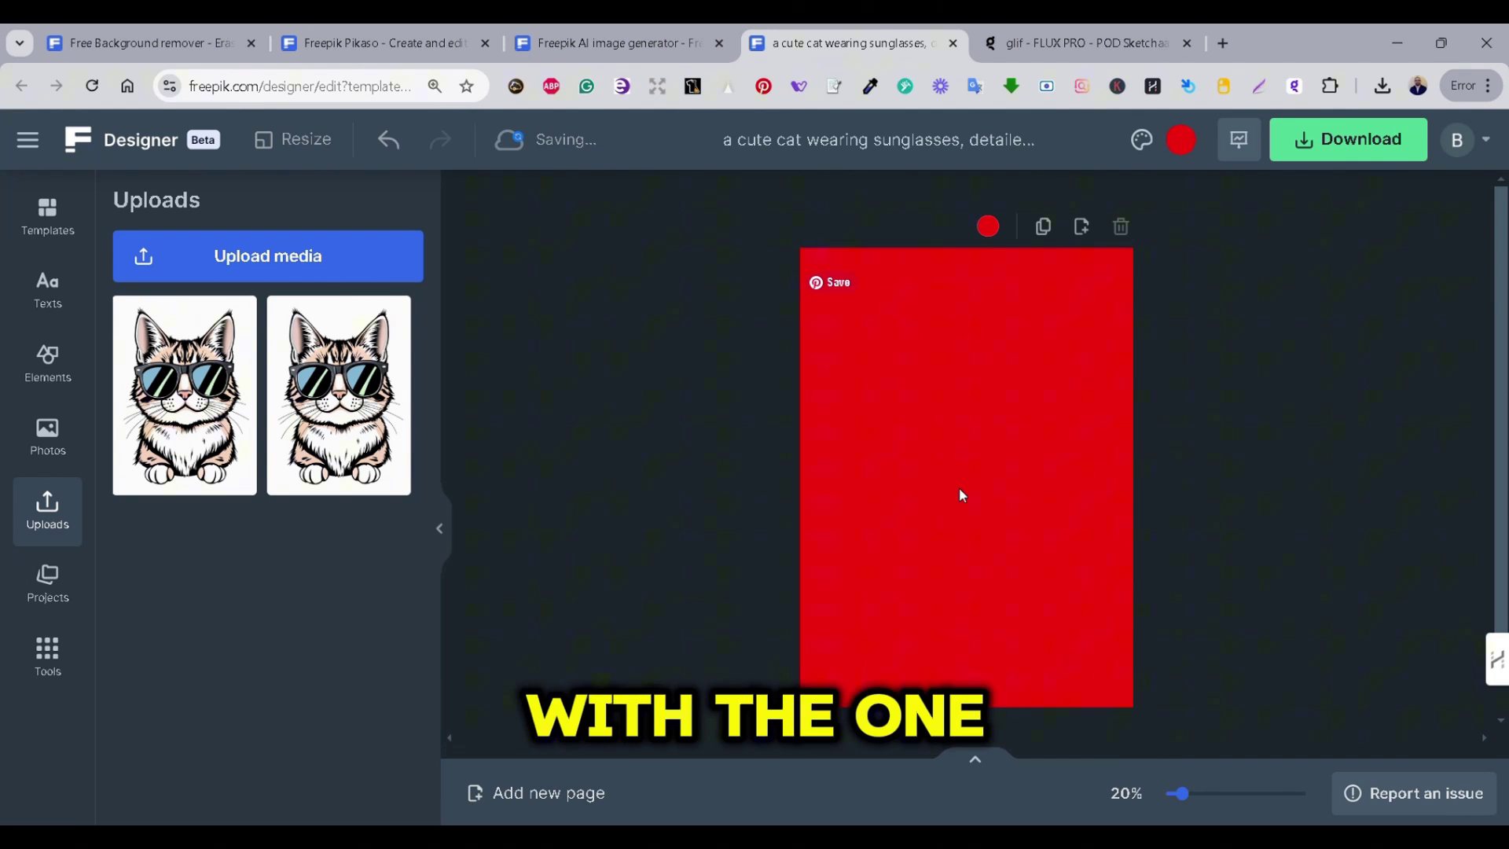
click(363, 433)
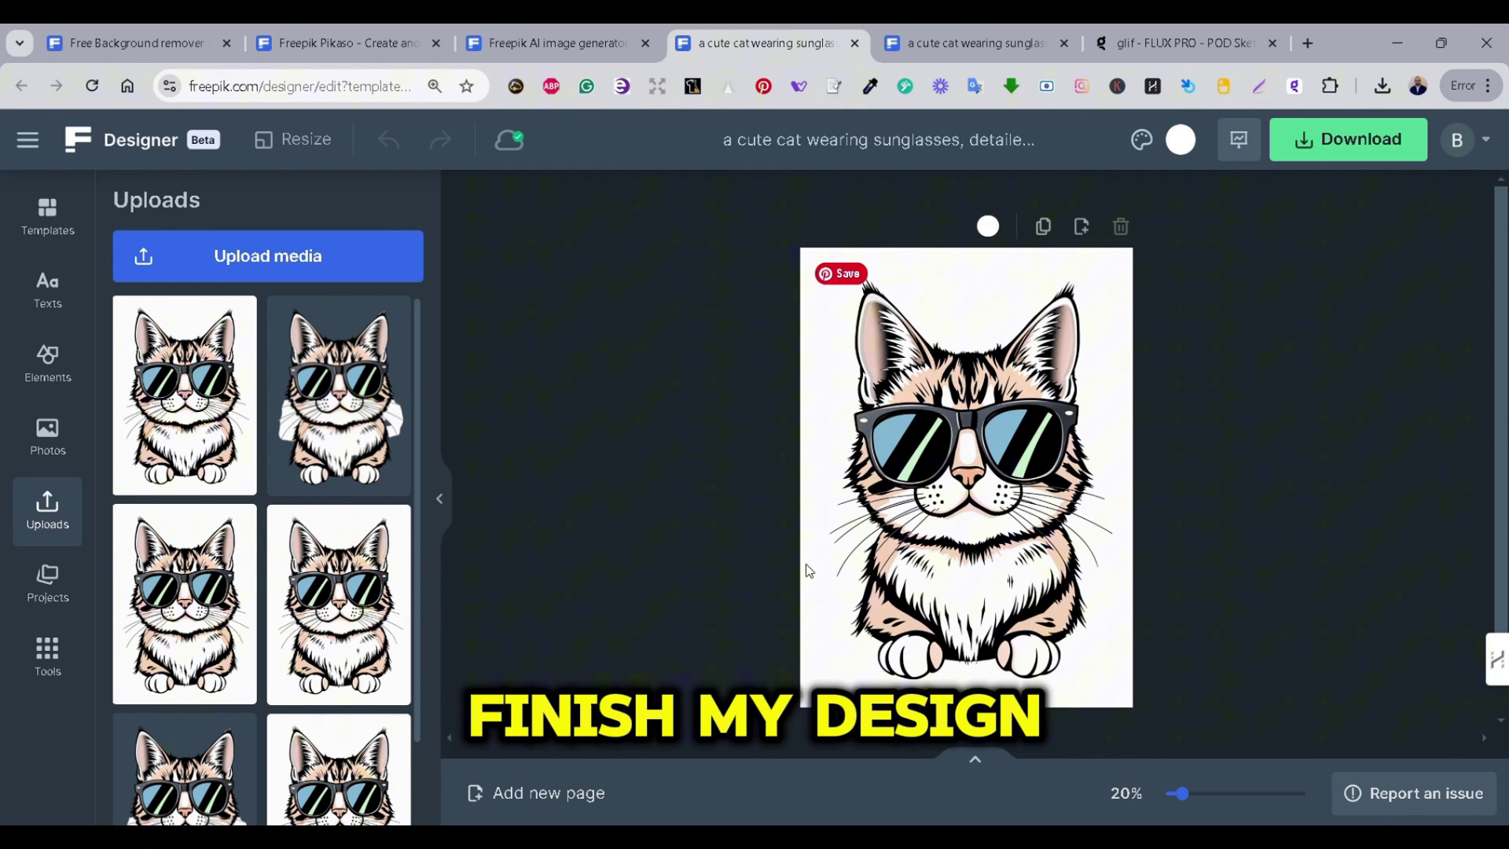
- Move the cat down in the fresh design and set the page background to off-white FAFAFA
drag(984, 512, 978, 552)
click(988, 226)
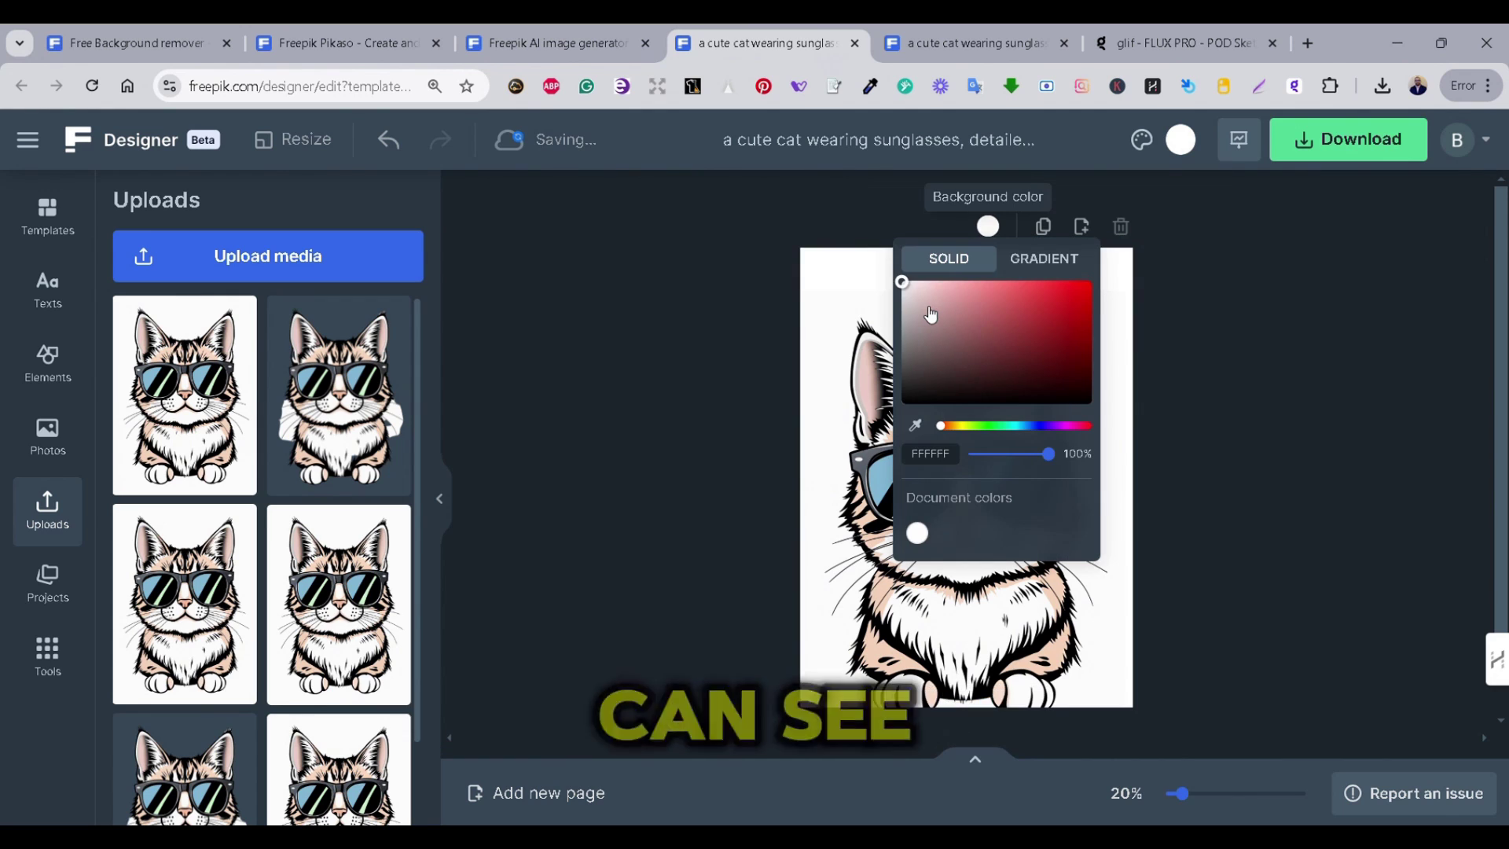
click(1065, 296)
drag(1080, 285, 902, 284)
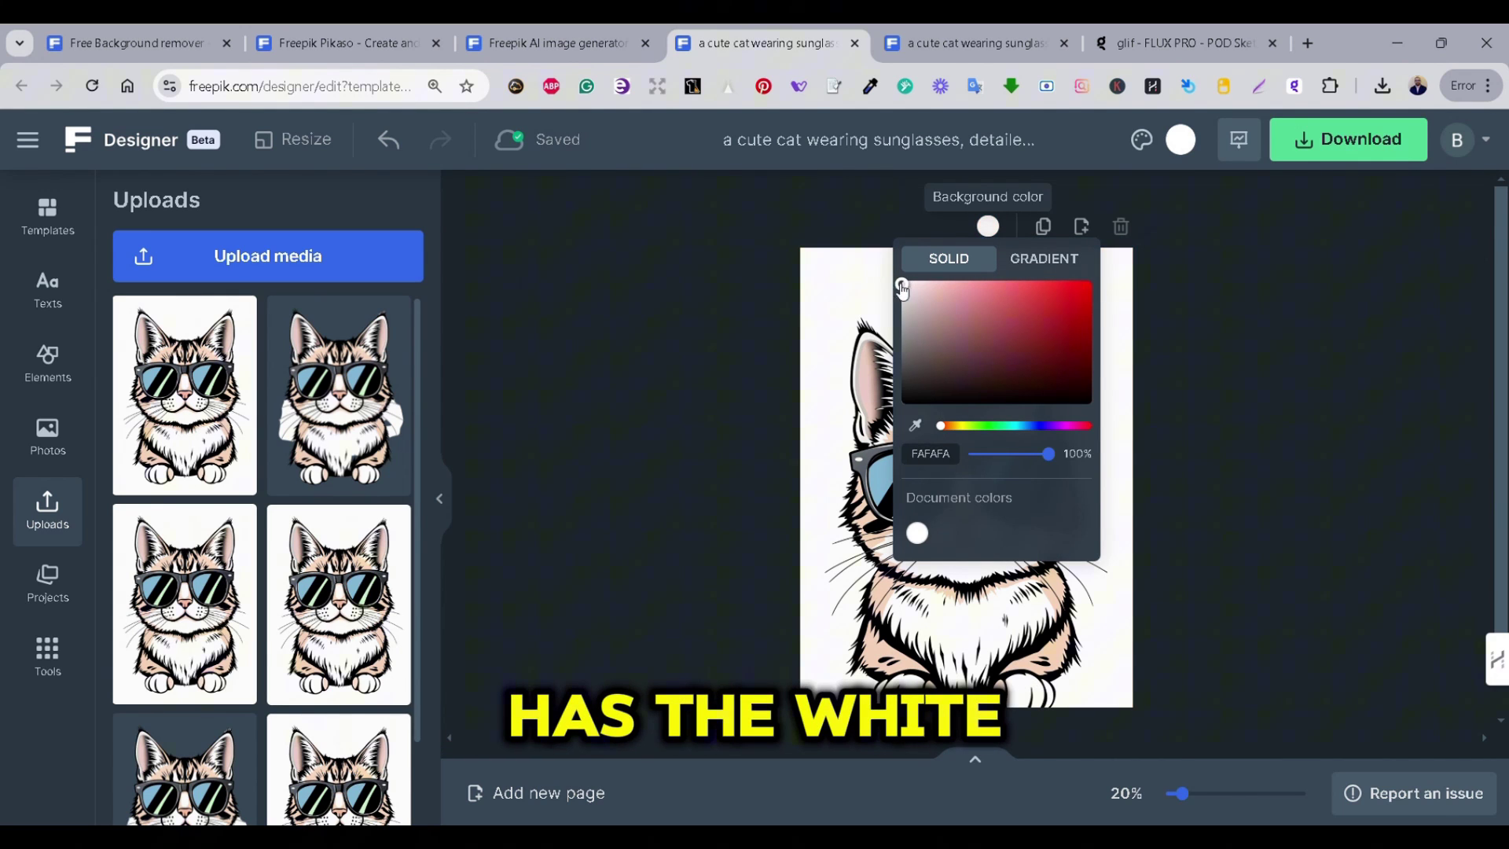
- Scale the cat image down and center it on the page with margins on all sides
click(1120, 351)
drag(1138, 245, 1101, 334)
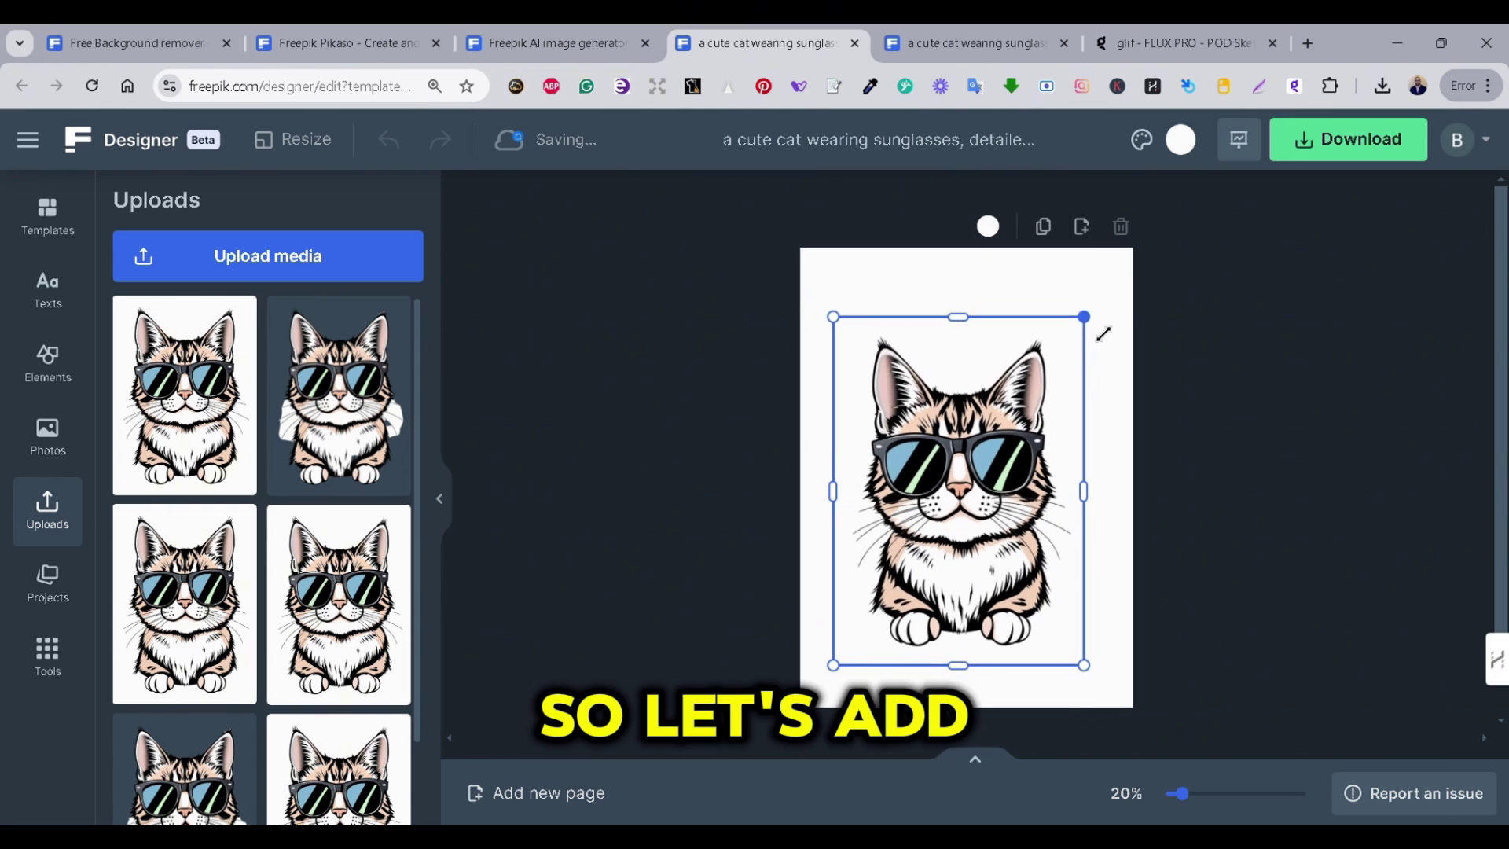
drag(945, 511, 954, 493)
click(1242, 486)
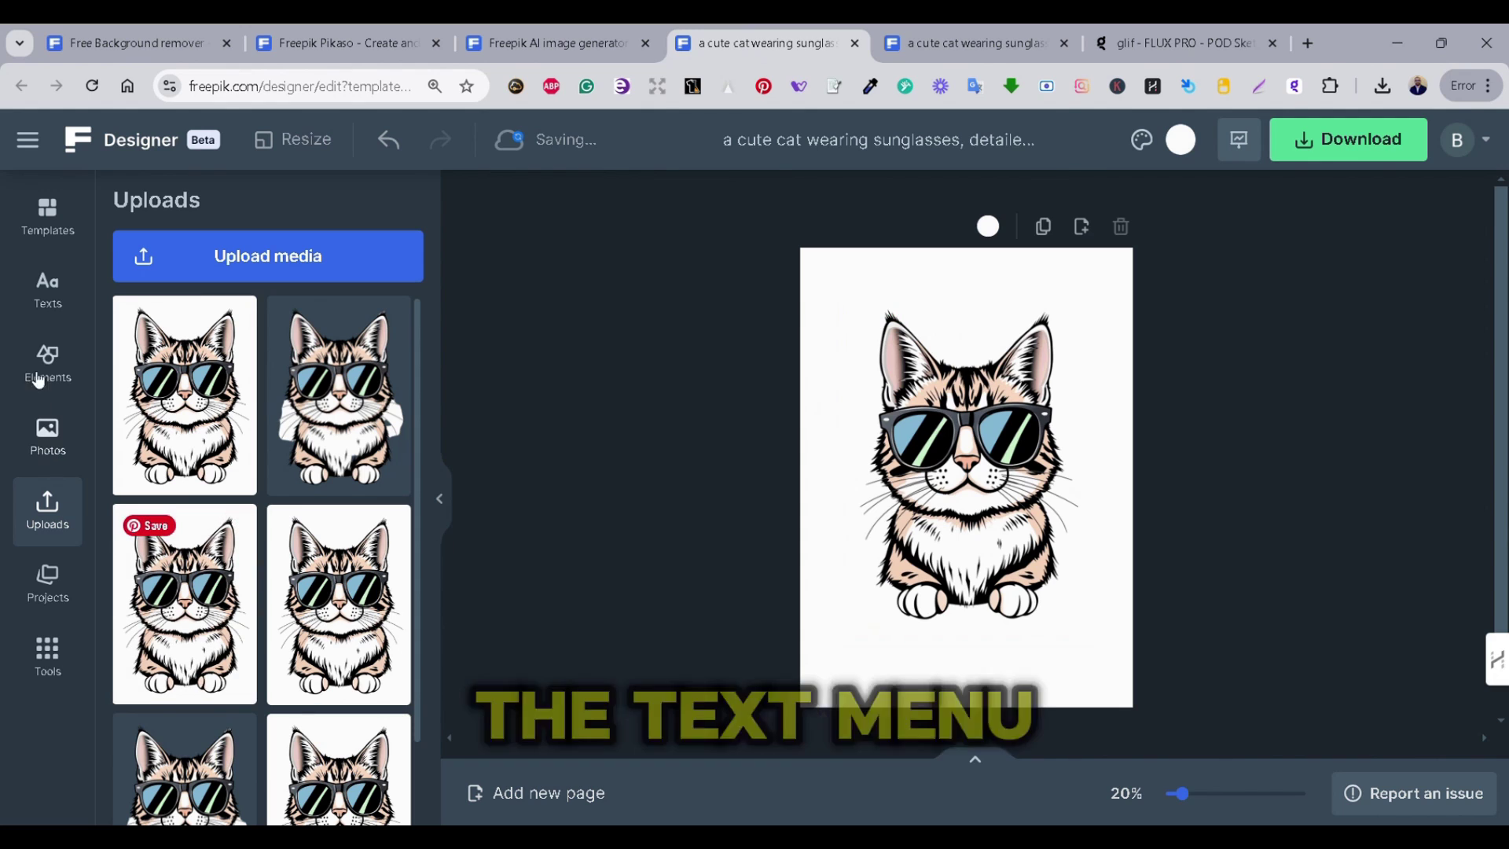
- Add a heading text to the page, enlarge it to font size 117 and place it above the cat's ears
click(48, 305)
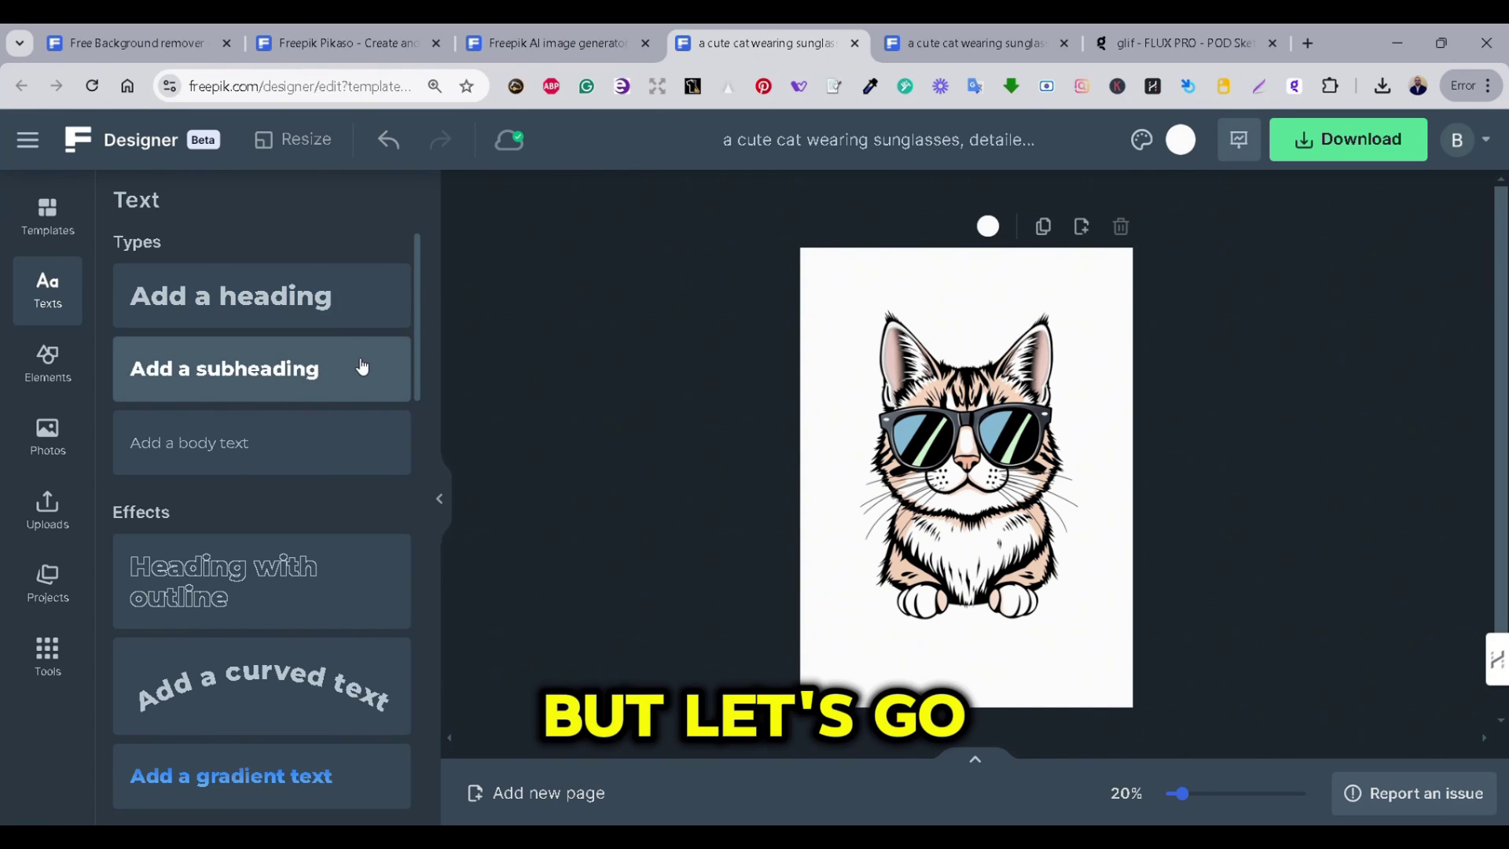
scroll(369, 393, down, 3)
scroll(375, 430, down, 1)
scroll(369, 447, down, 3)
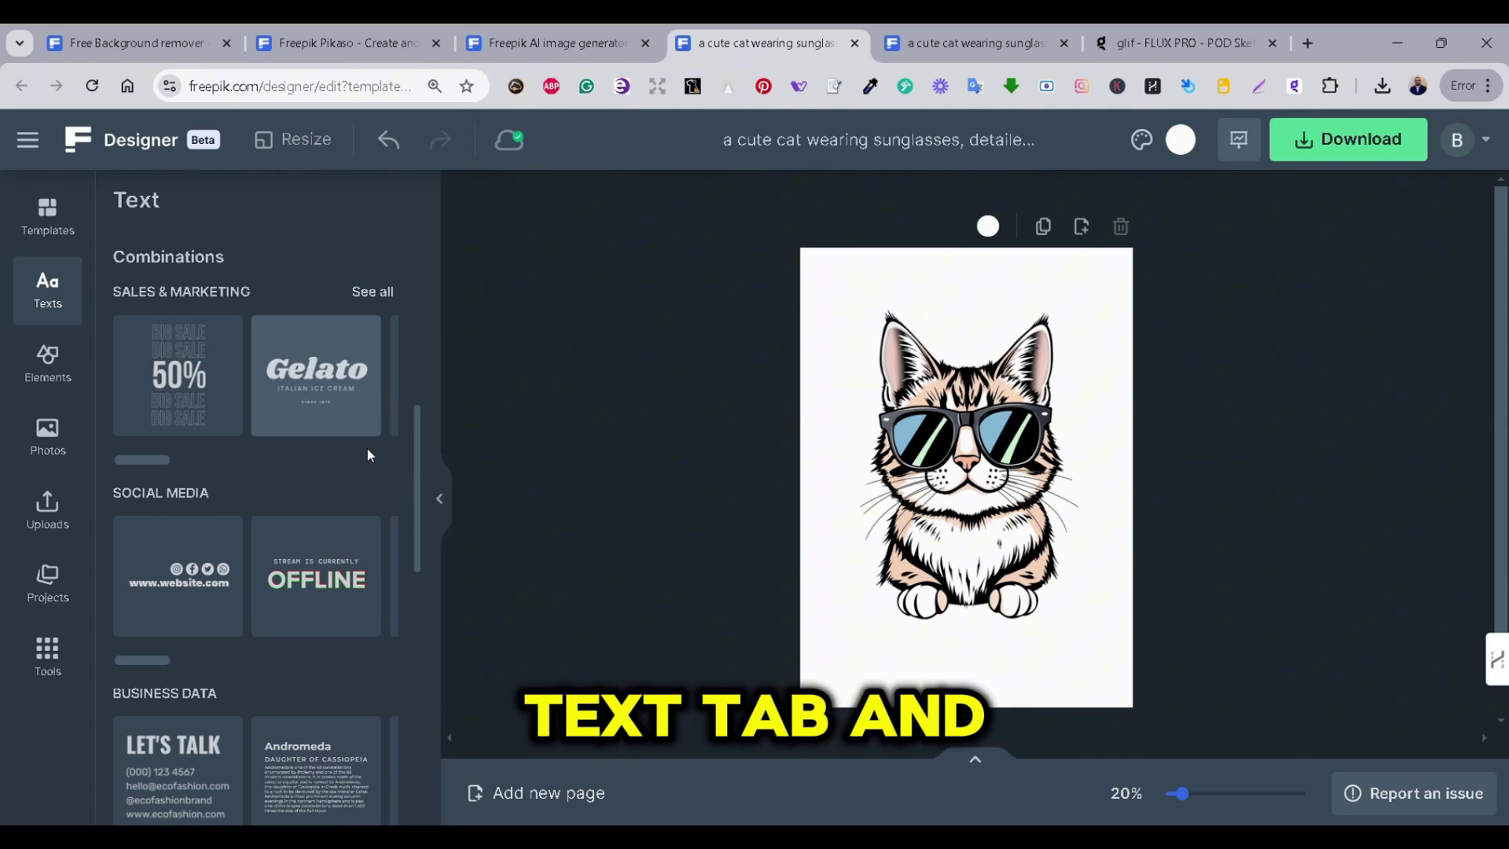
scroll(367, 448, down, 6)
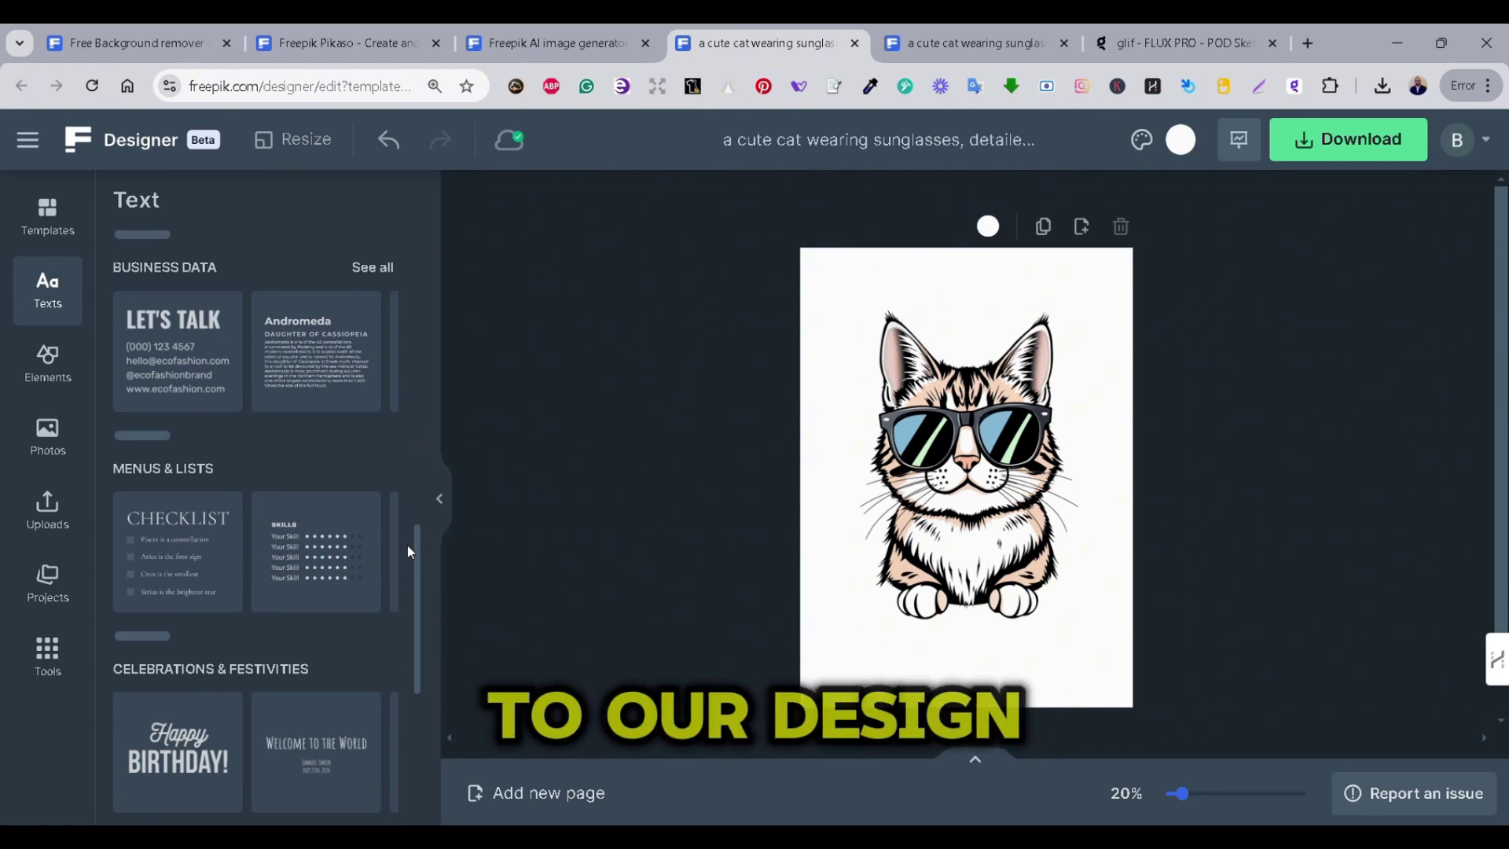
scroll(403, 615, up, 15)
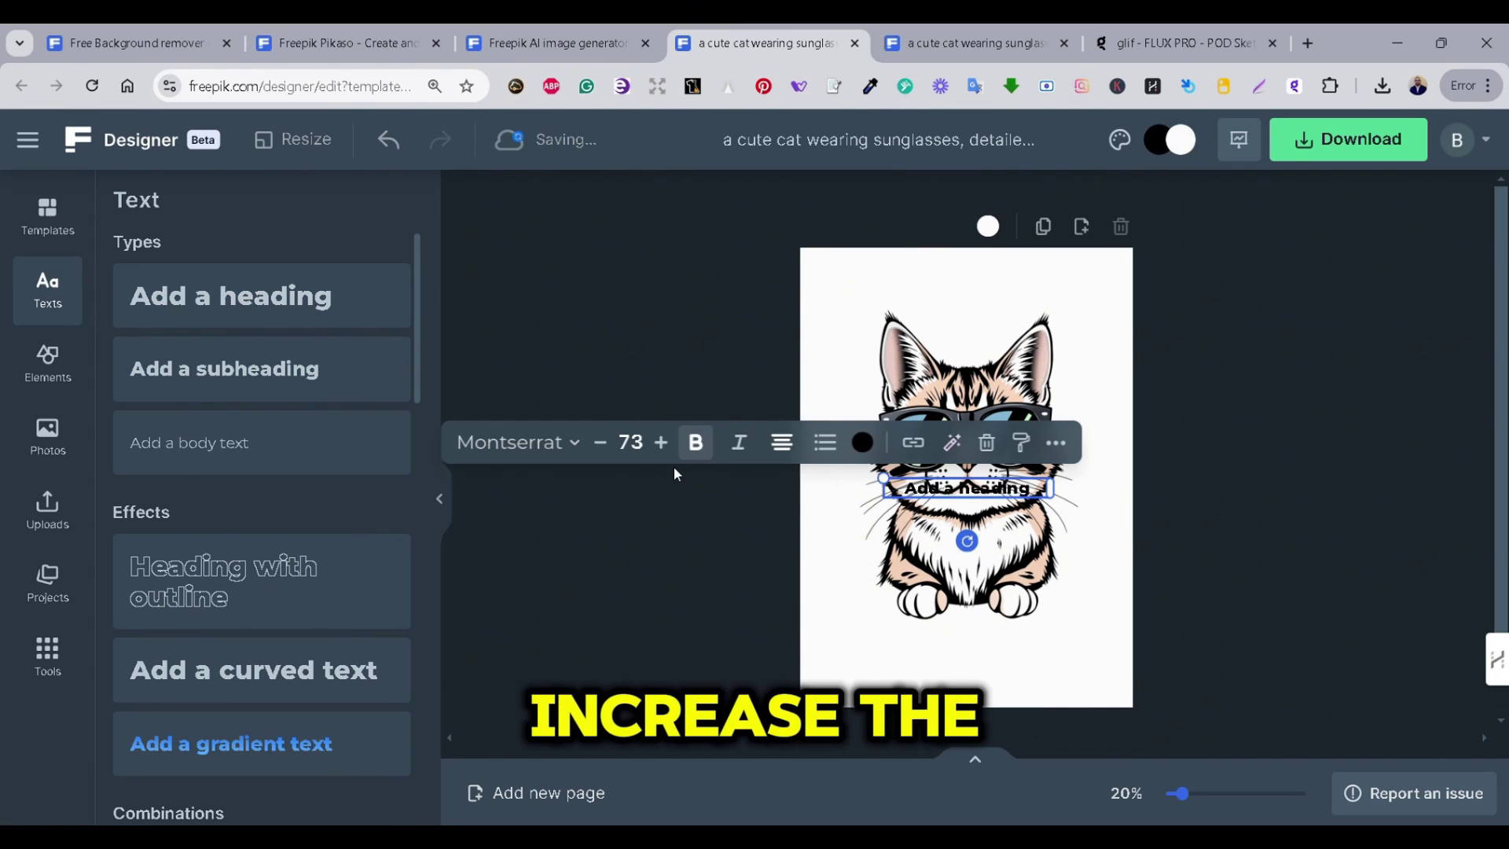
drag(895, 487, 792, 468)
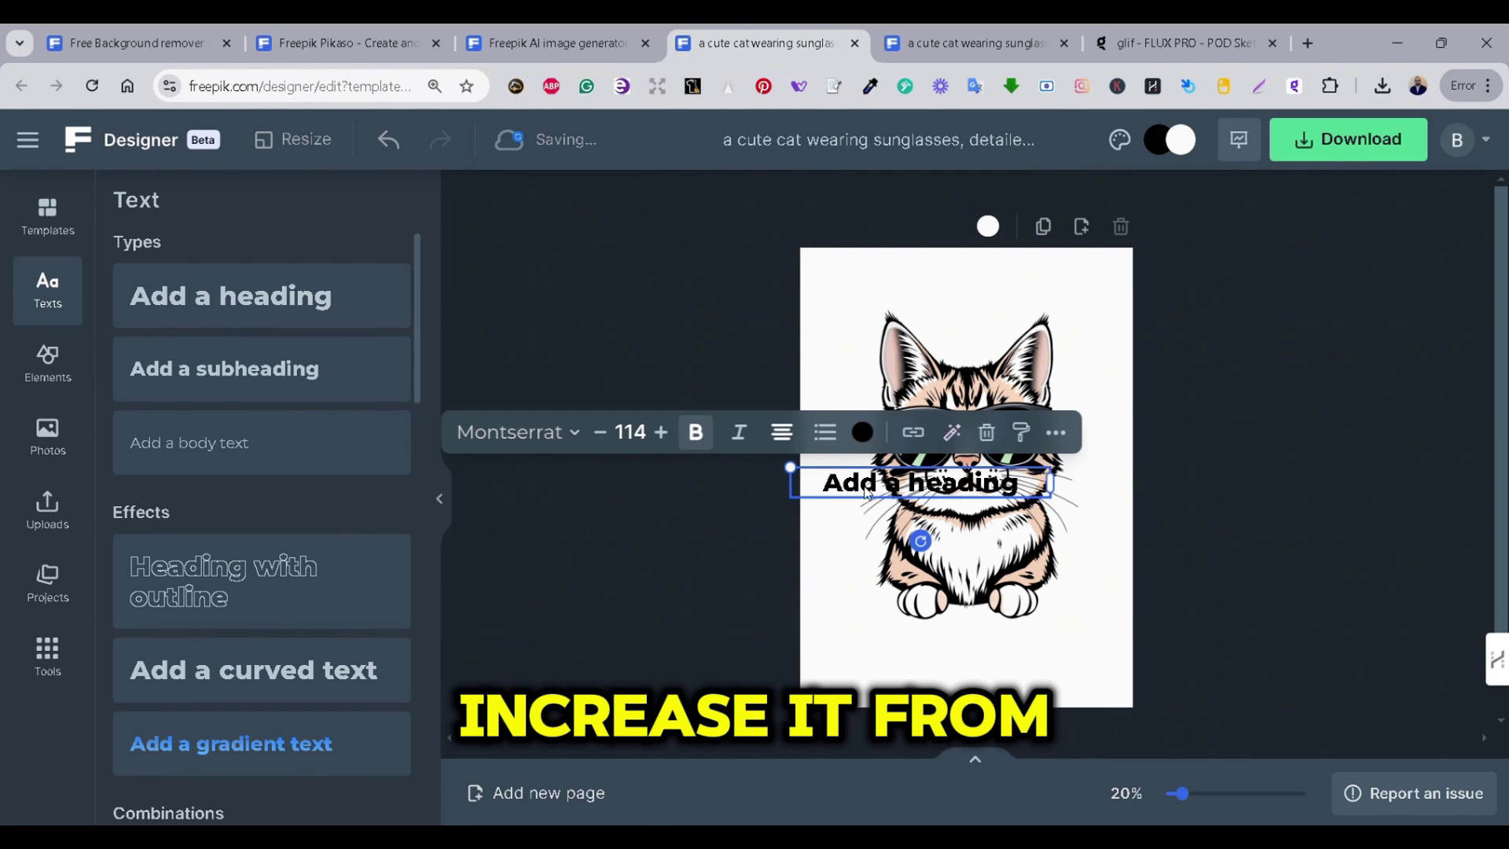
drag(930, 471, 970, 279)
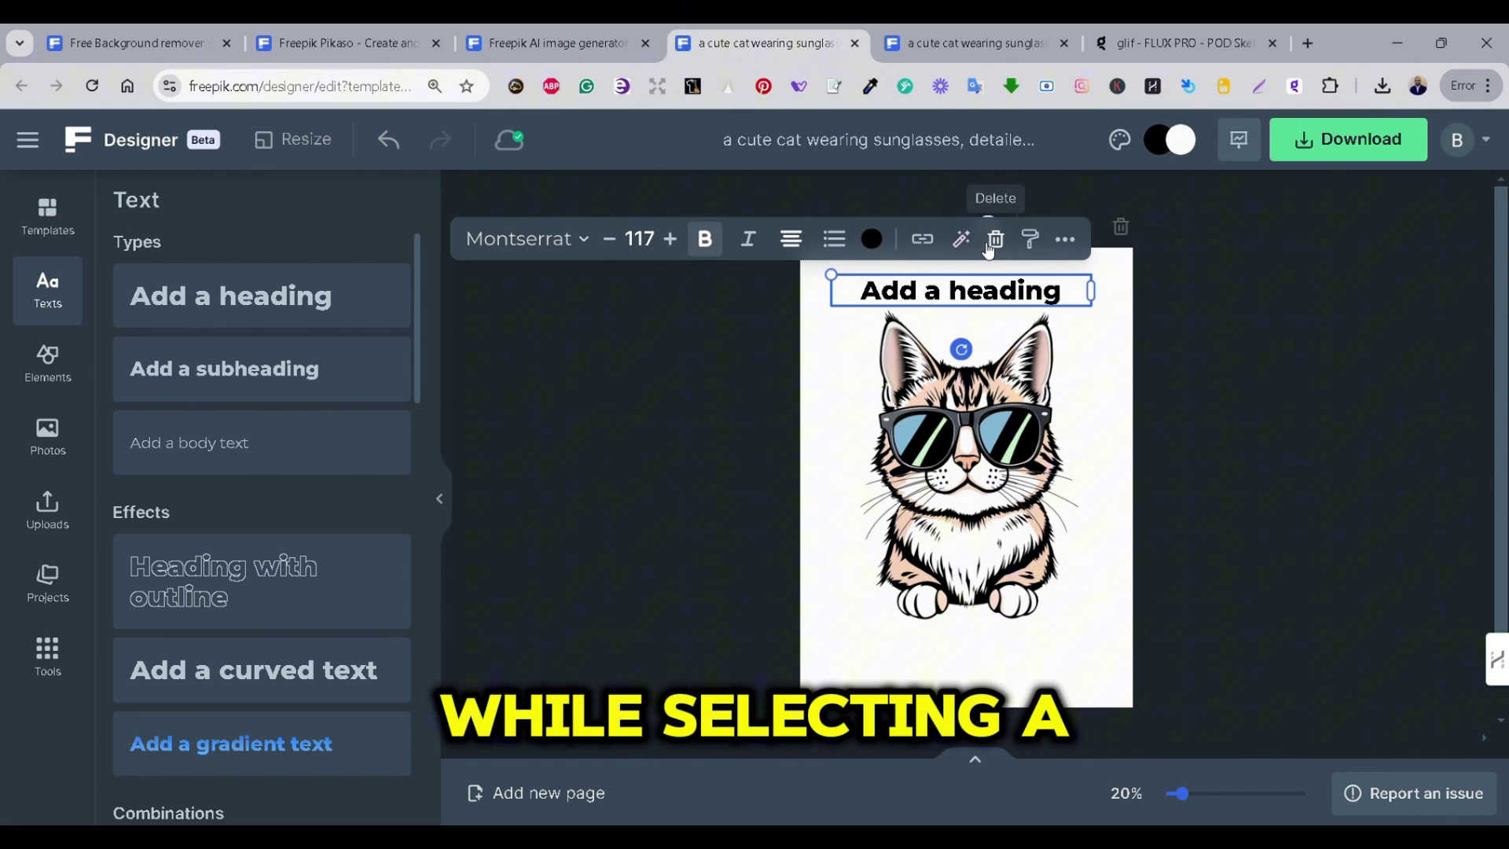
- Open the full set of text effects for the heading
click(1066, 247)
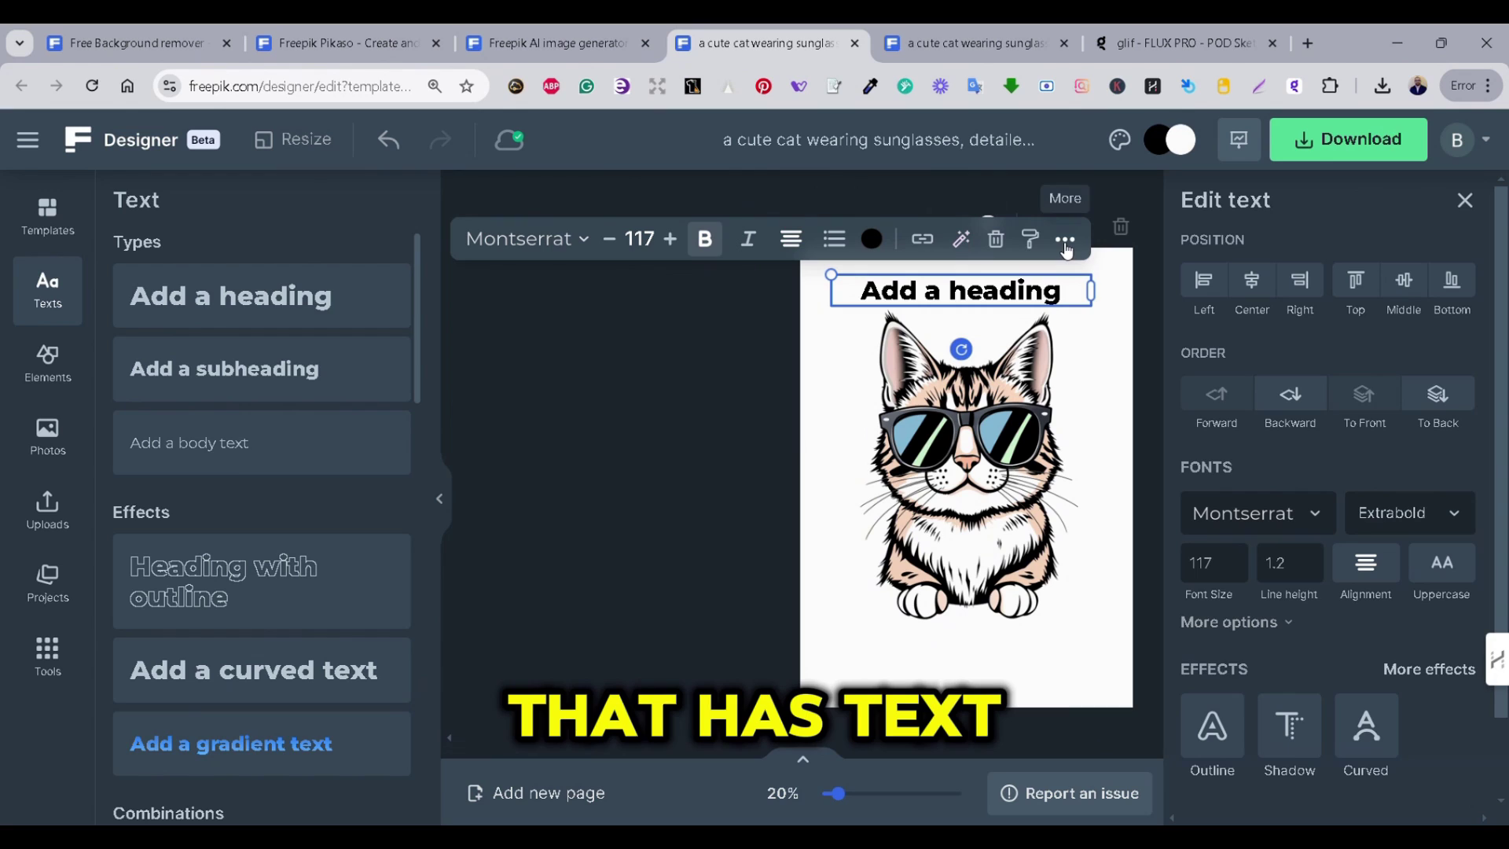
scroll(1353, 452, down, 1)
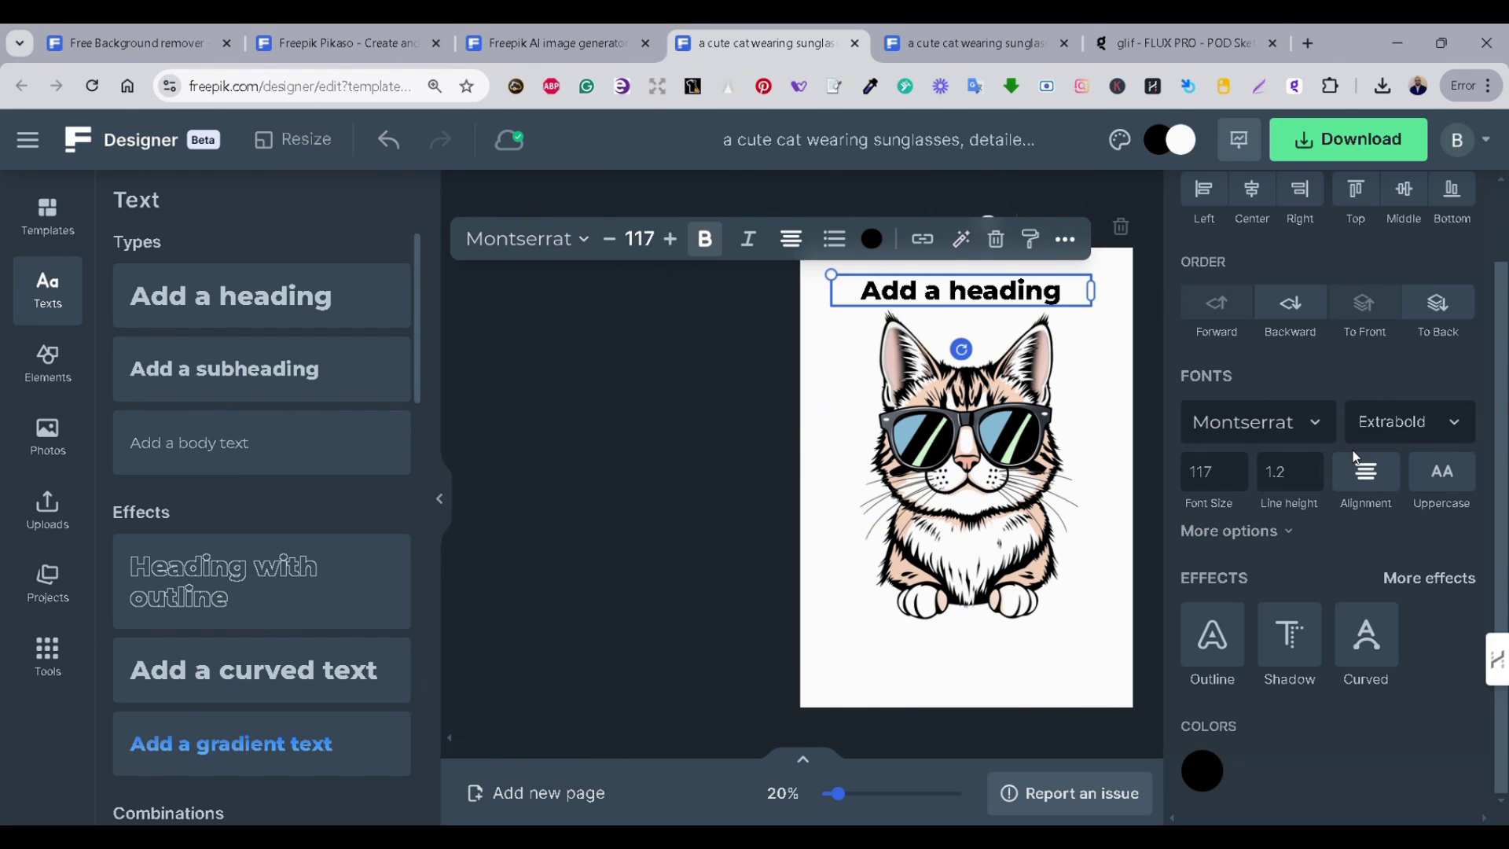
click(1419, 580)
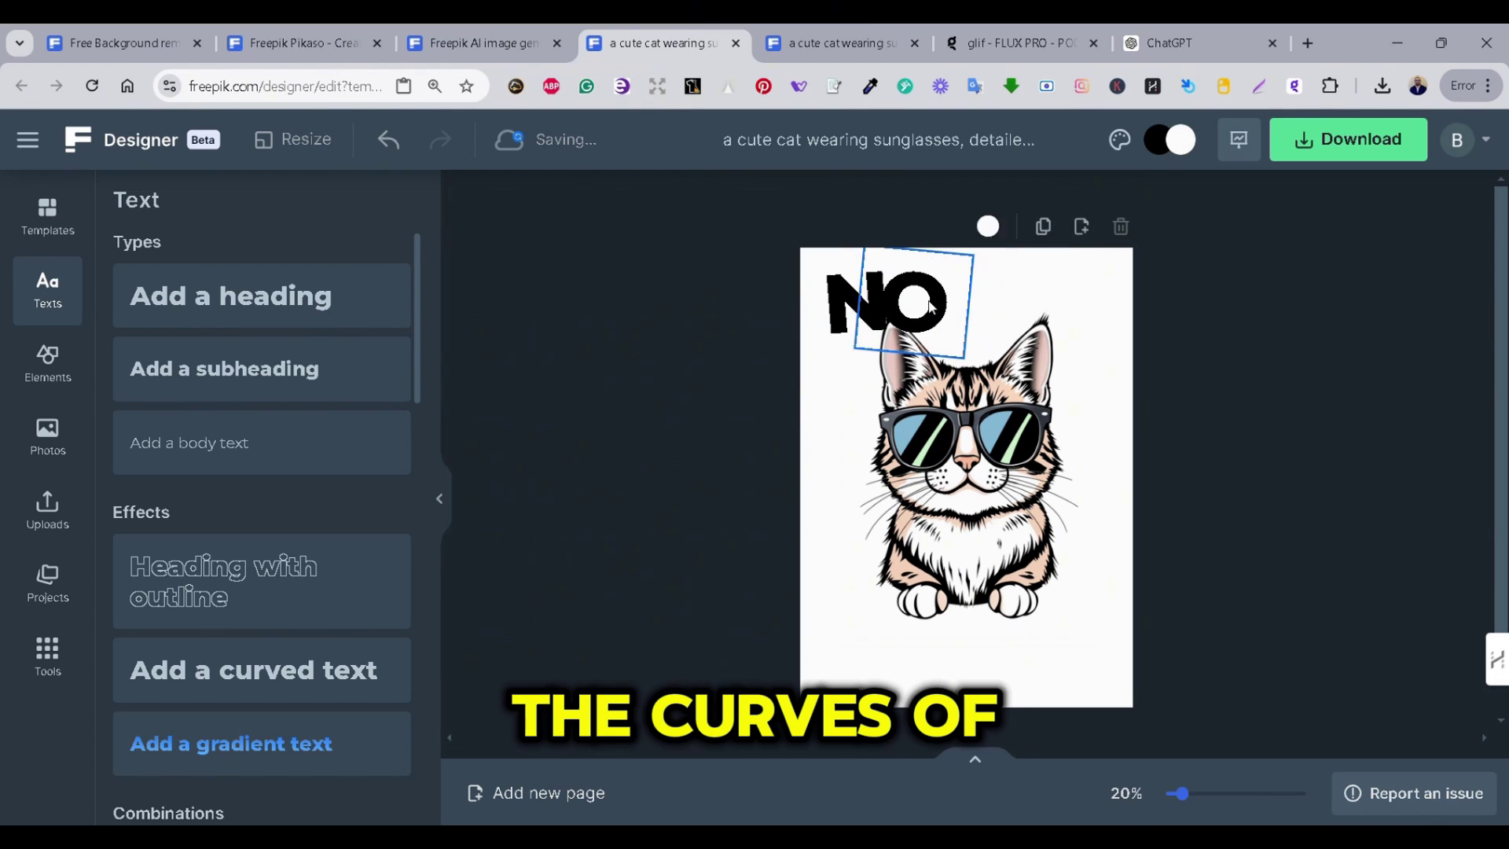
- Duplicate the rotated letter above the cat and retype the copies one by one to spell NO RUL
click(930, 307)
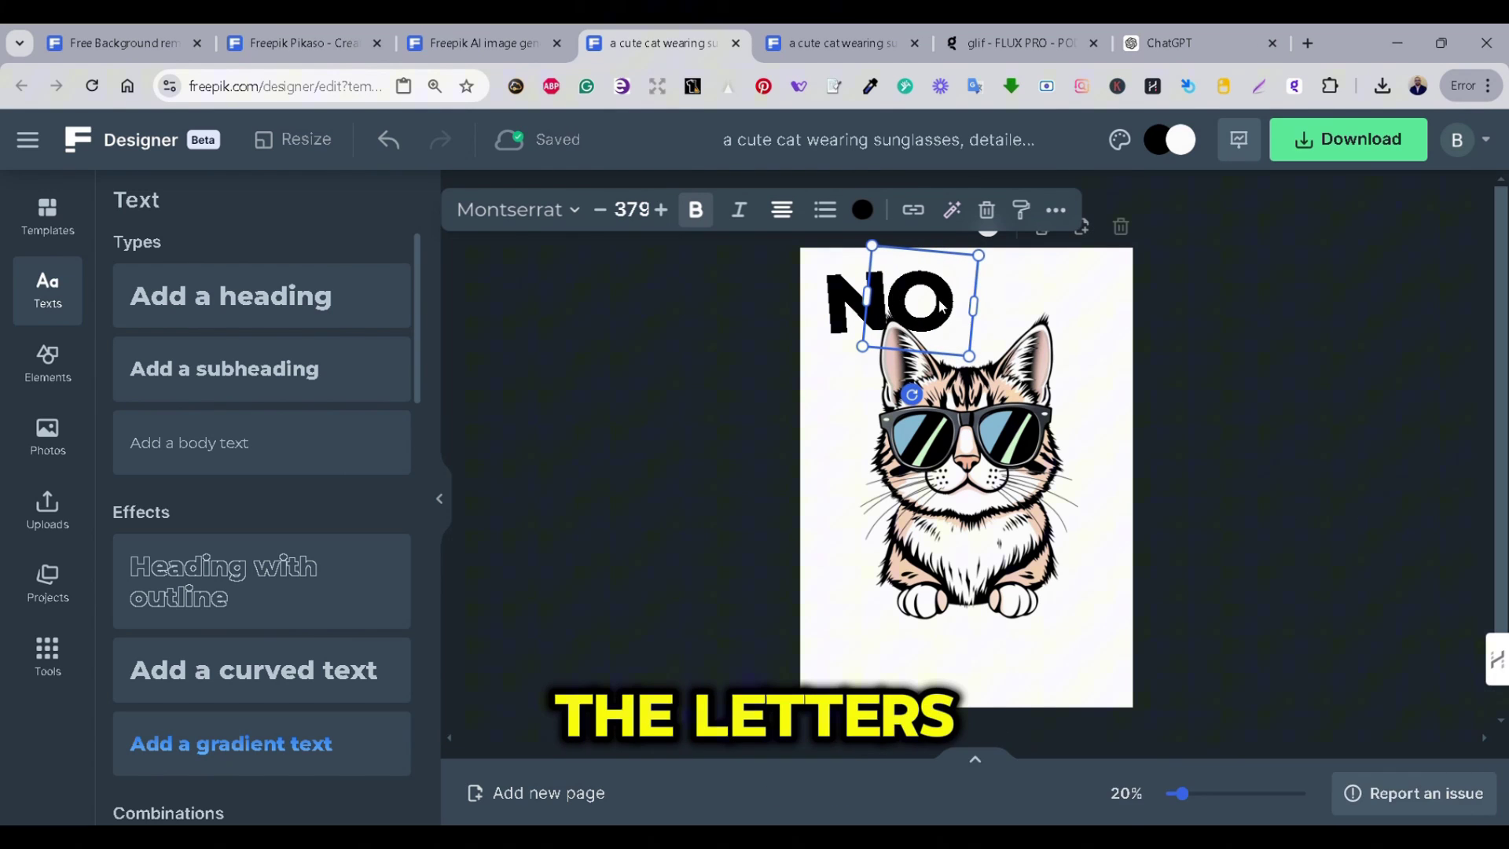
right_click(1008, 302)
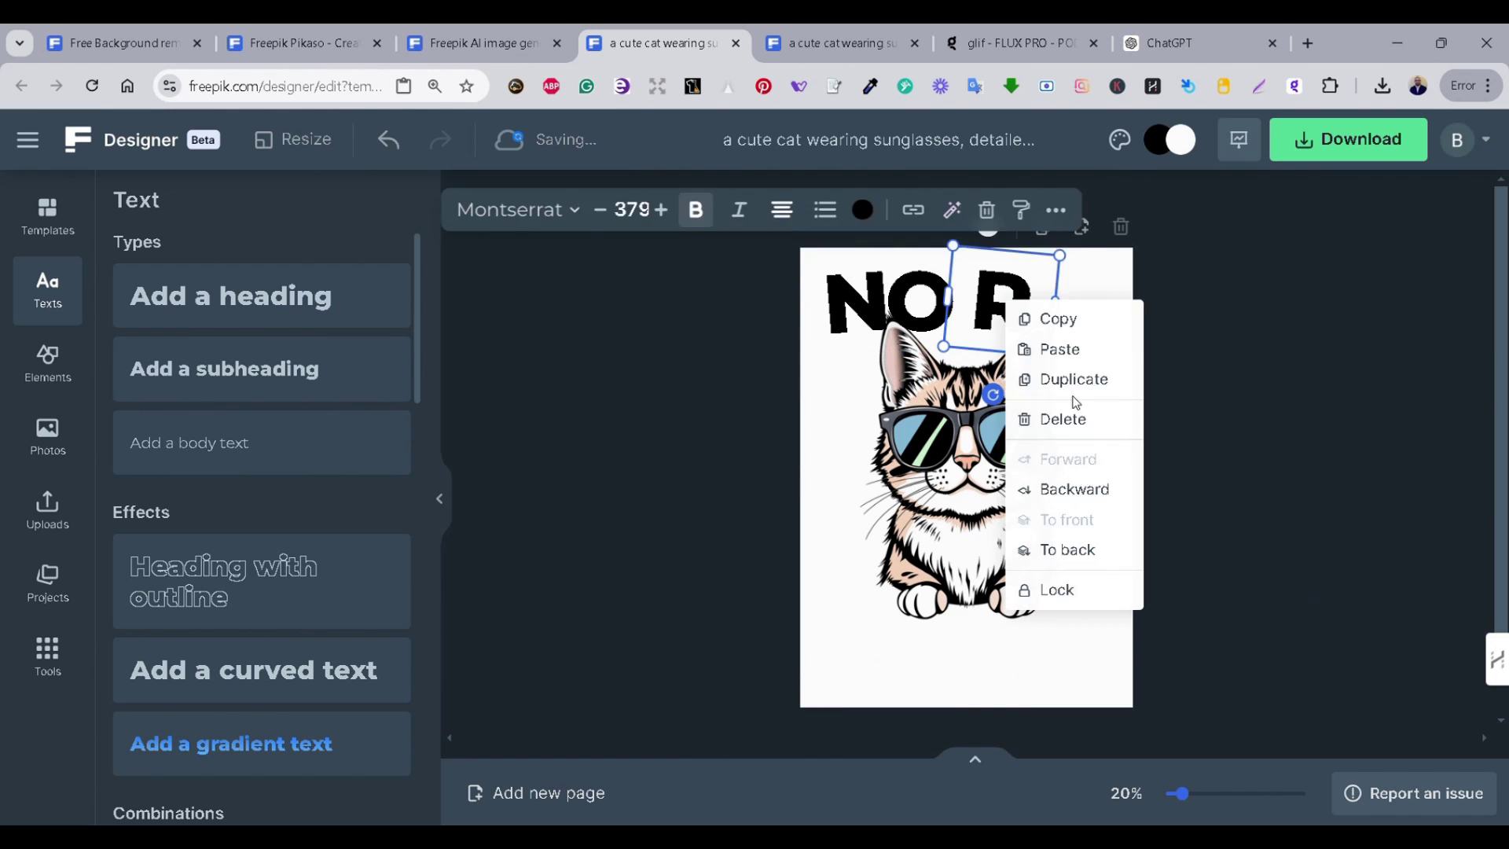
click(1074, 380)
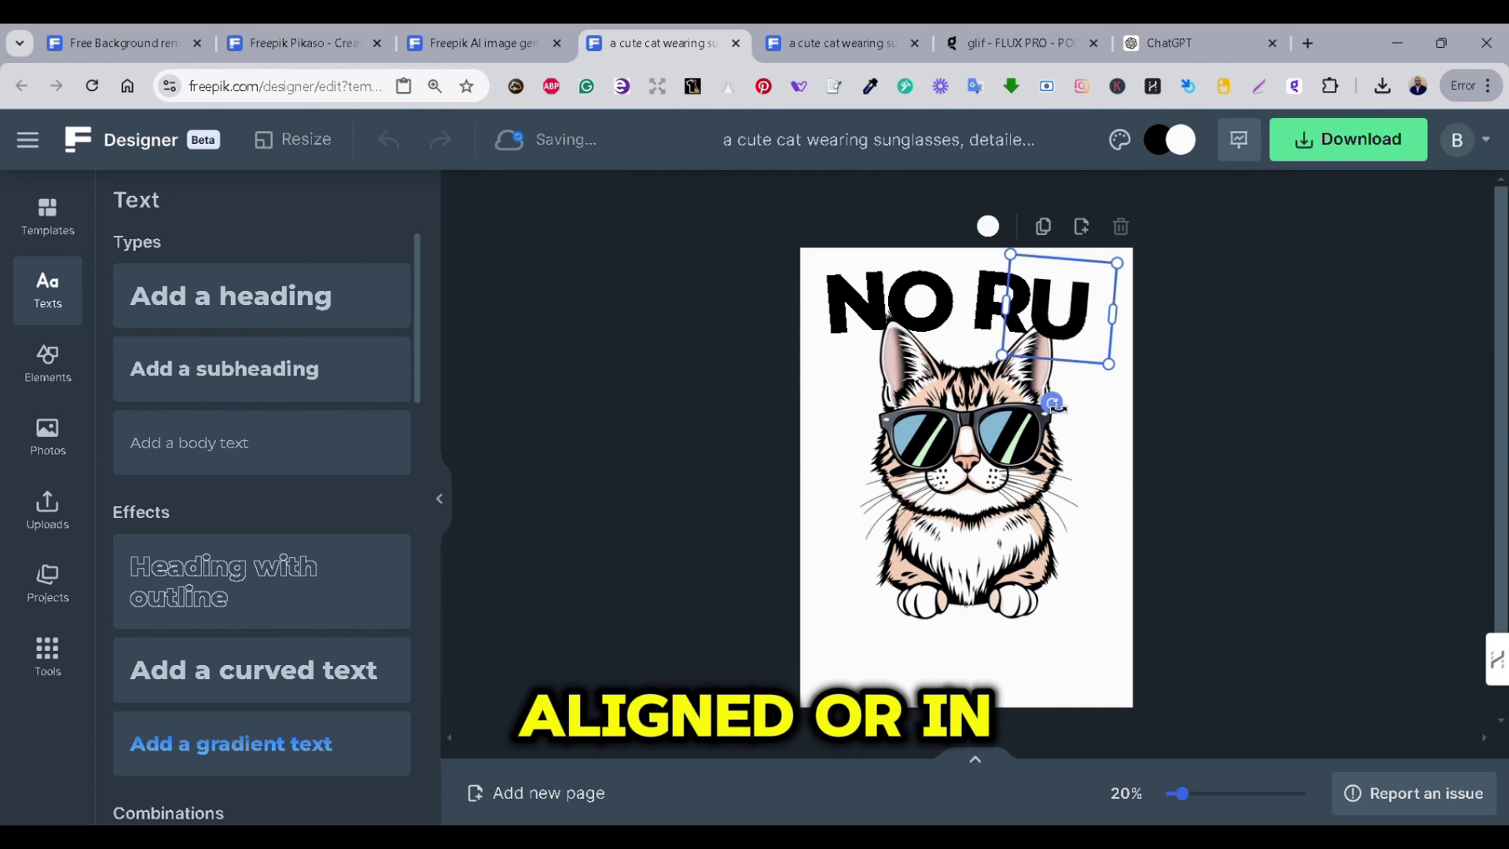
click(979, 312)
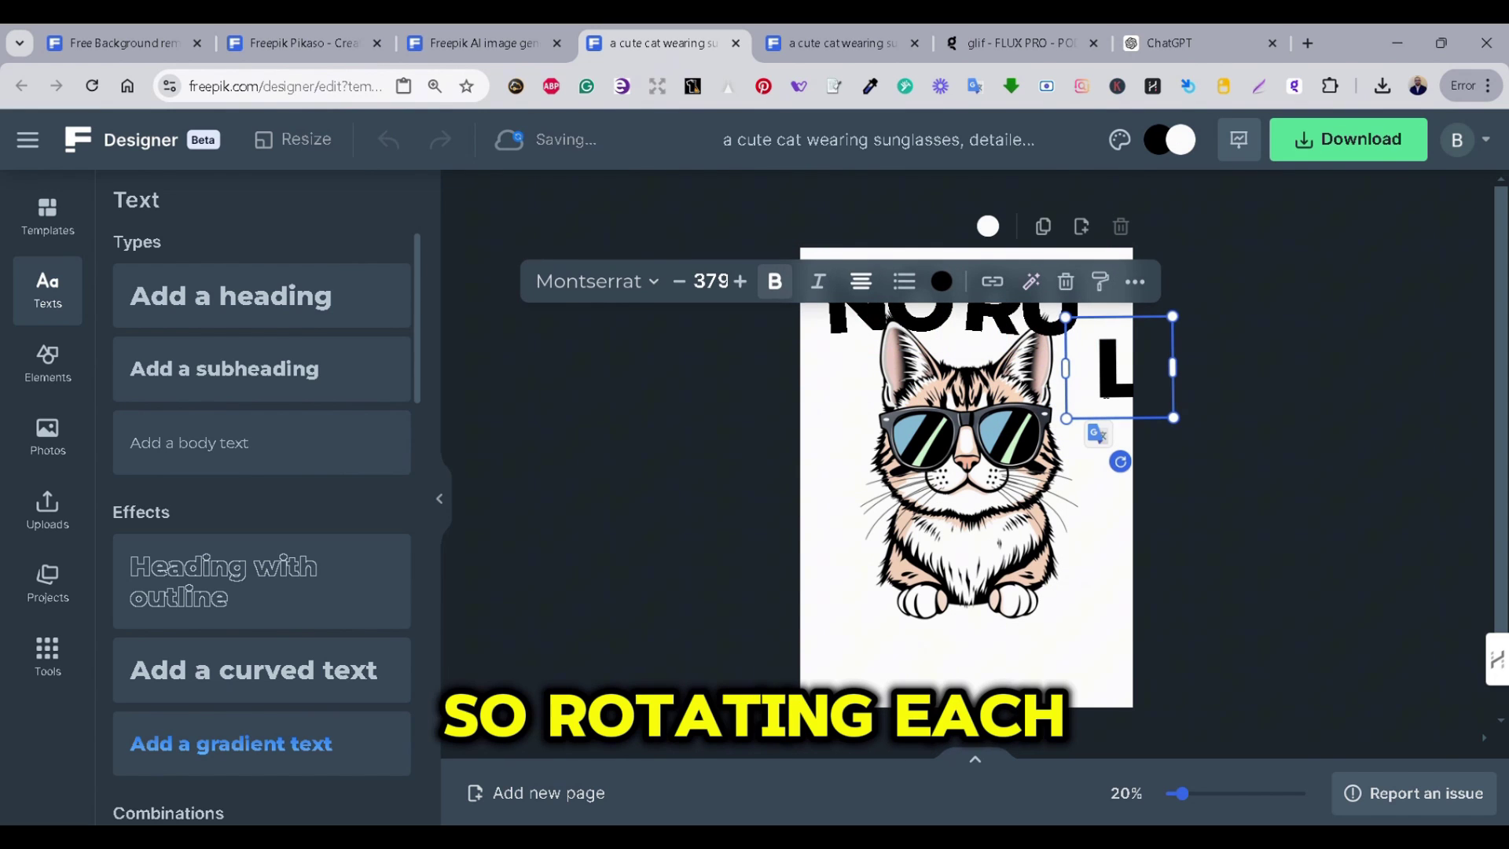
- Spread the letters across the page to make room and place the L and E after RU
drag(857, 309, 843, 306)
drag(923, 308, 981, 306)
drag(1051, 312, 1041, 312)
drag(1121, 377, 1095, 313)
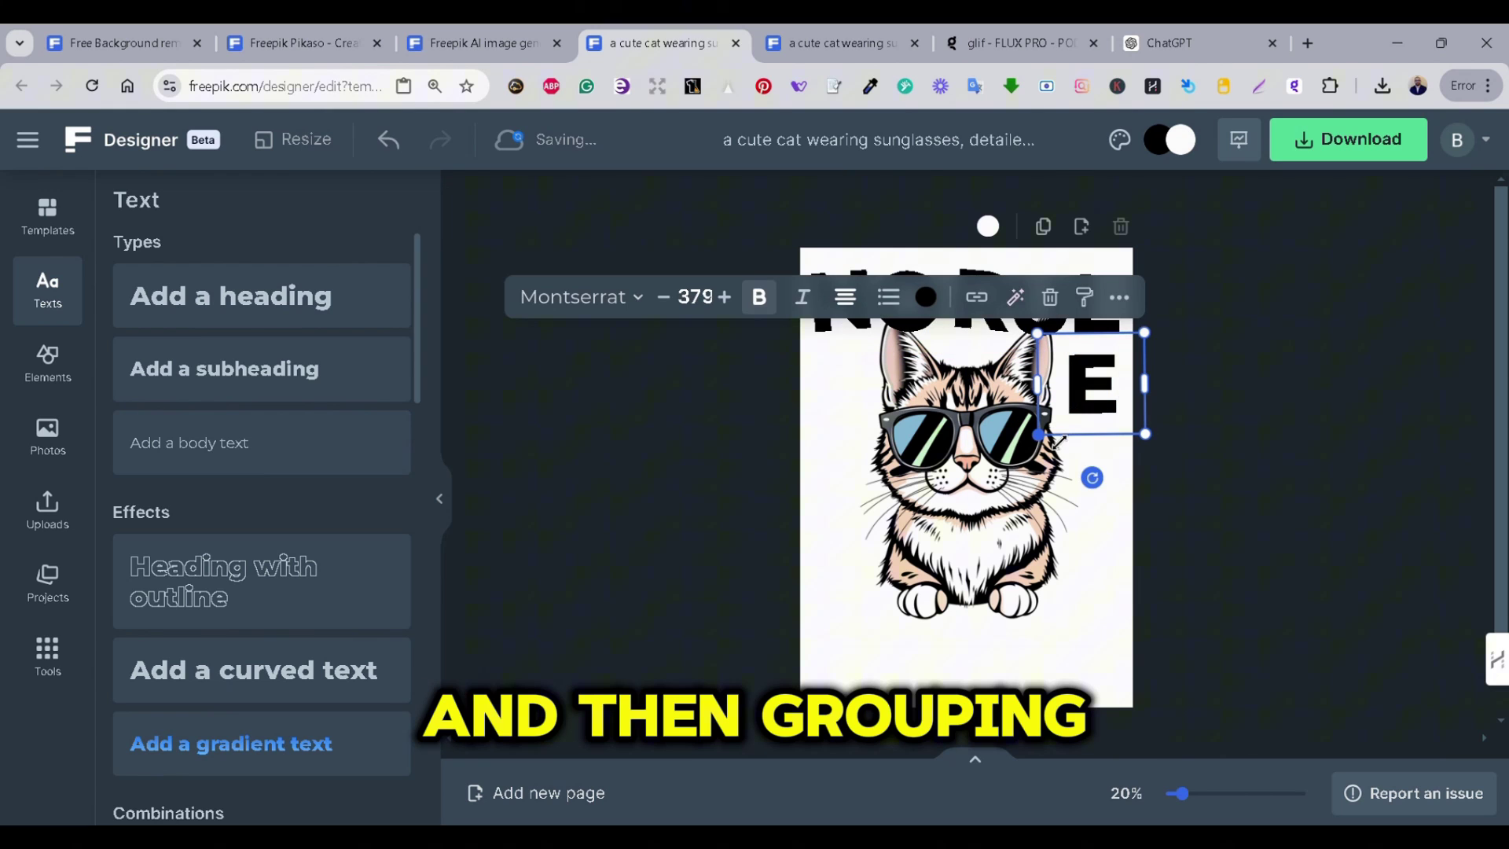
drag(1101, 373, 1139, 323)
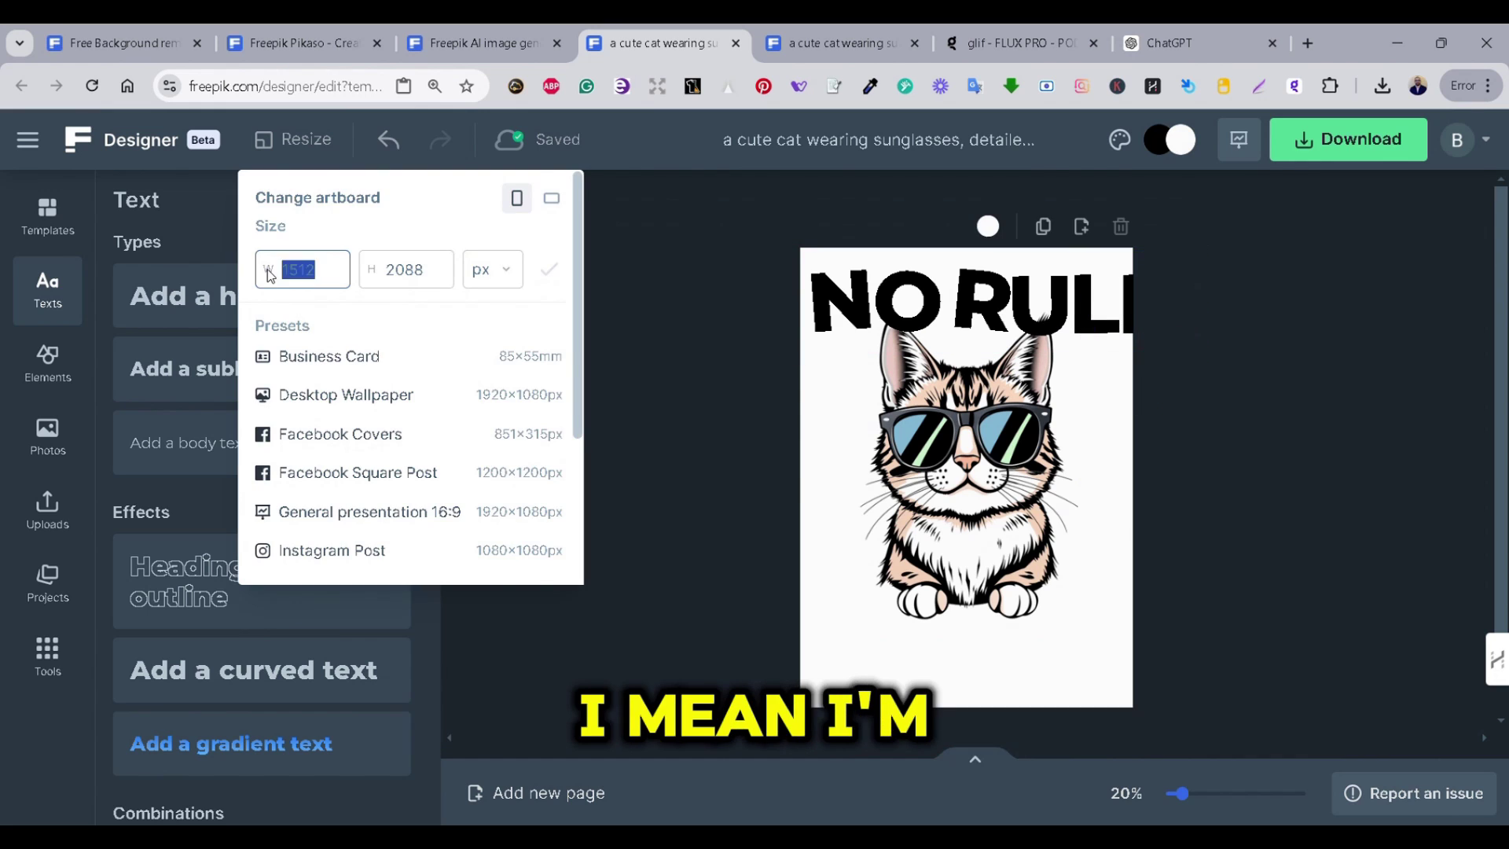
- Resize the artboard to 4500 × 5400 px
text(4500)
key(Tab)
text(5400)
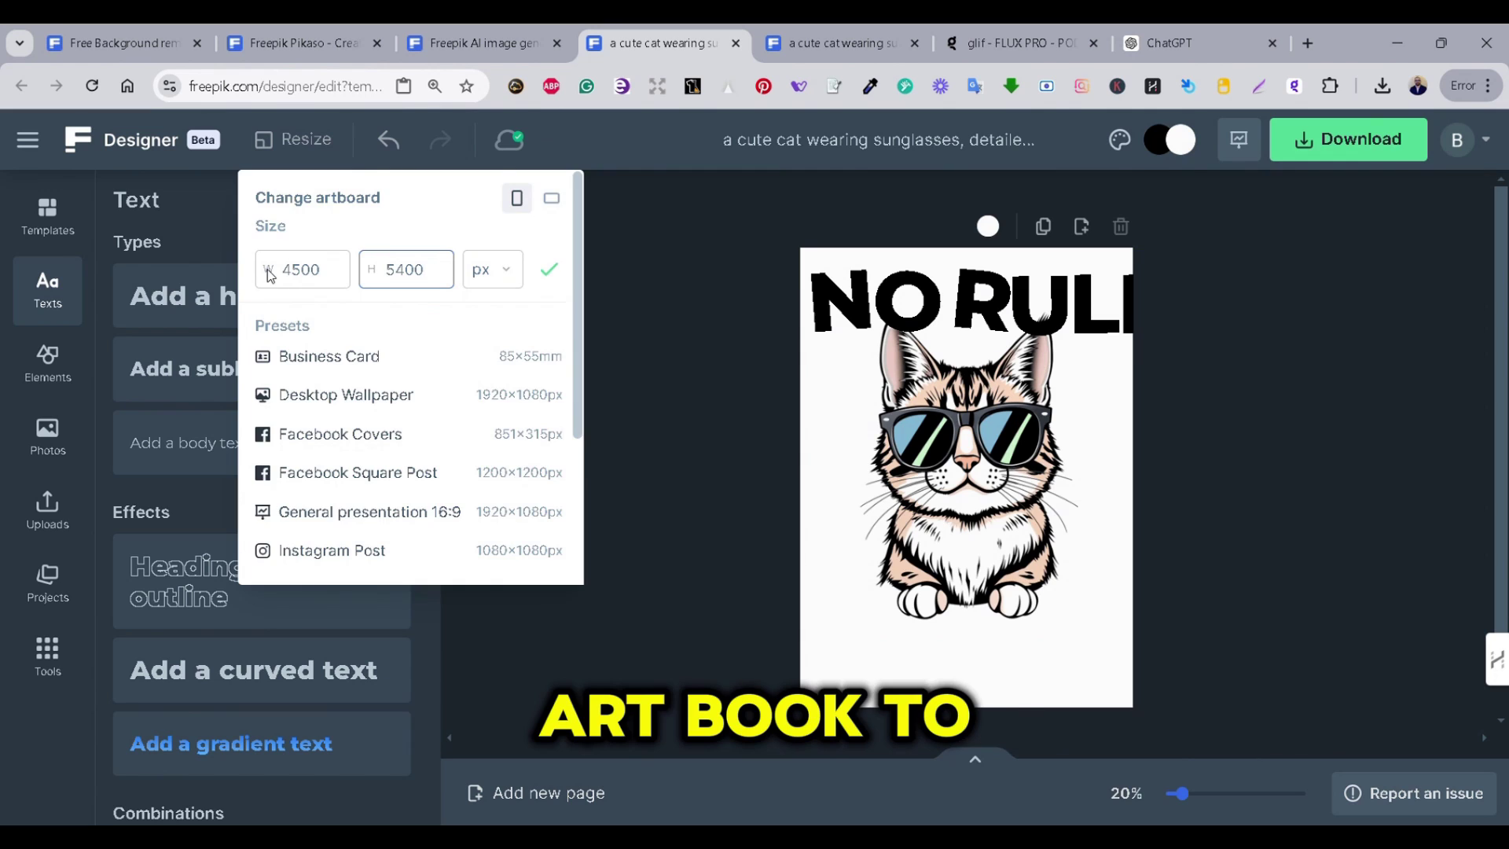
key(Return)
- Reposition the letters on the resized page so that NO RULE forms a line above the cat's ears
drag(840, 336, 822, 304)
drag(908, 338, 888, 305)
drag(983, 336, 1036, 306)
drag(1116, 342, 1128, 311)
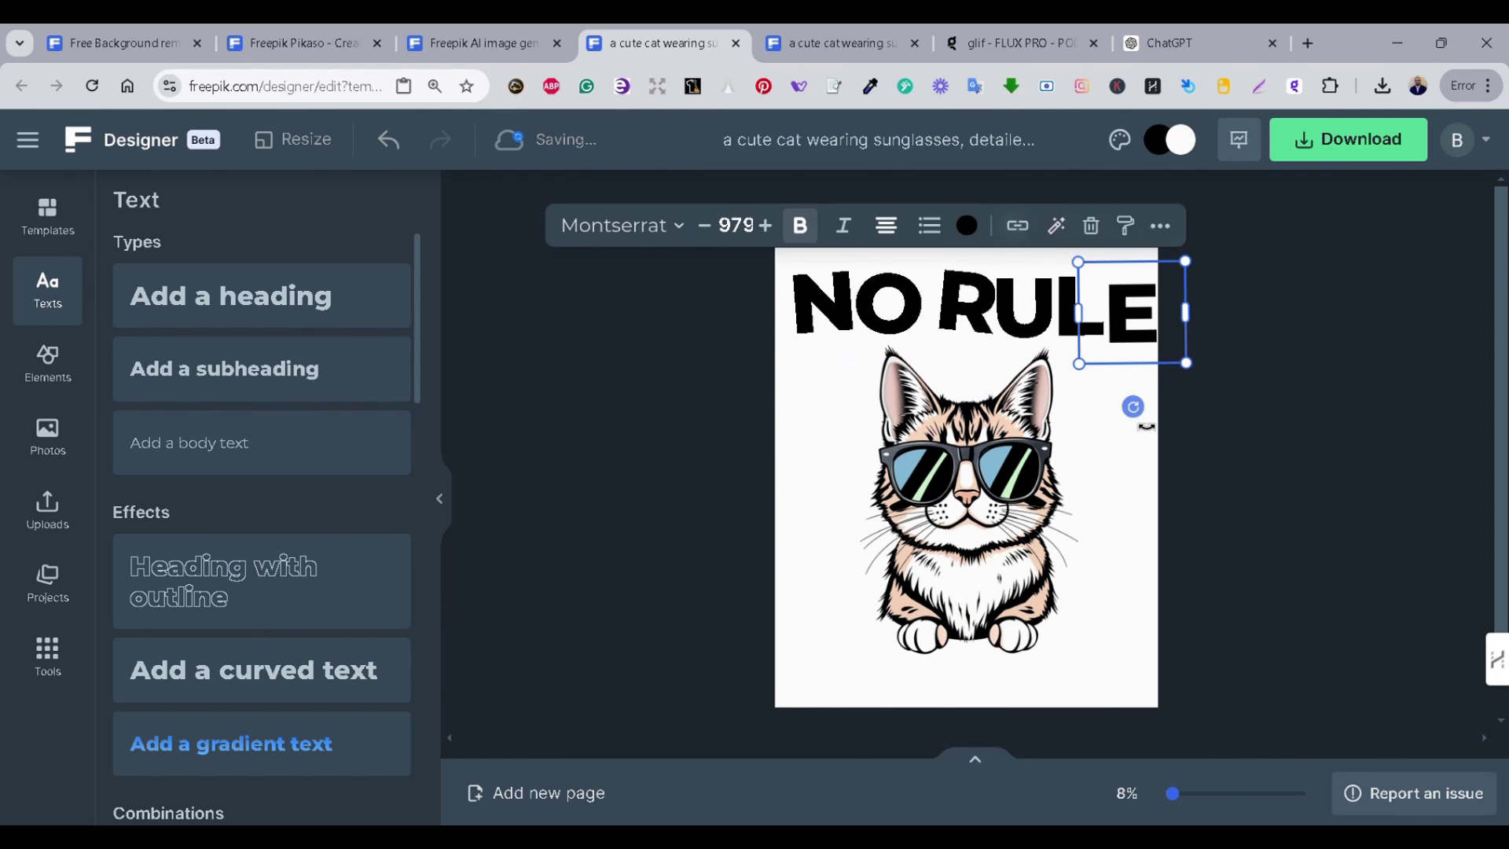
click(1145, 383)
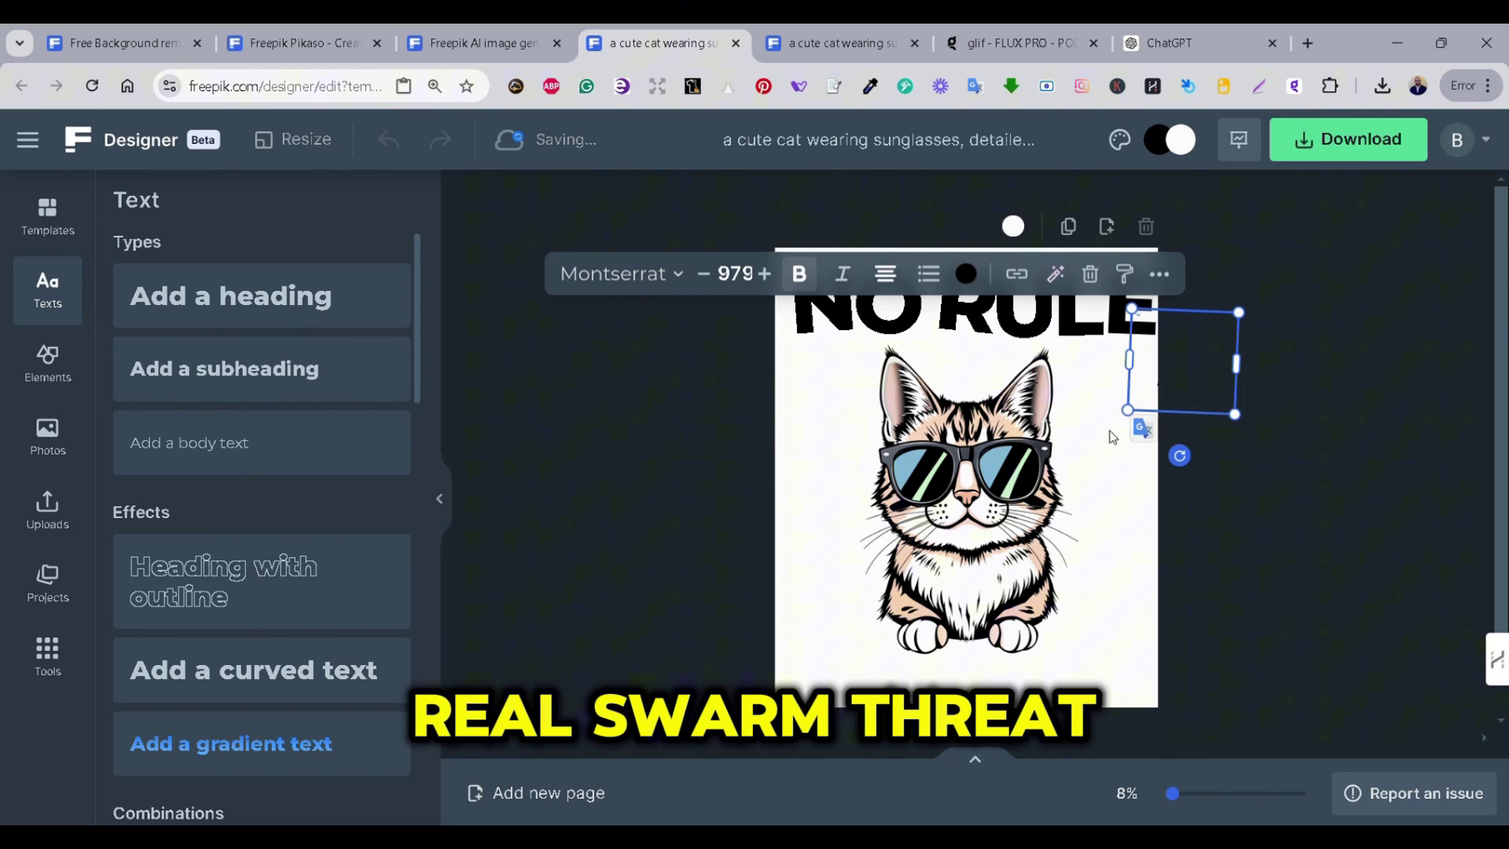
- Scale the letters down together to font size 793 and place the S at the end of NO RULES
click(823, 306)
shift+click(888, 306)
shift+click(967, 306)
shift+click(1022, 307)
shift+click(1076, 322)
shift+click(1124, 315)
shift+click(1171, 380)
drag(766, 246, 844, 313)
drag(1027, 341, 960, 331)
click(1191, 403)
drag(1126, 365, 1128, 320)
- Enlarge the cat image slightly and center it below the lettering
click(975, 464)
drag(841, 325, 816, 291)
drag(992, 490, 1011, 484)
click(827, 319)
shift+click(890, 319)
shift+click(949, 318)
shift+click(998, 321)
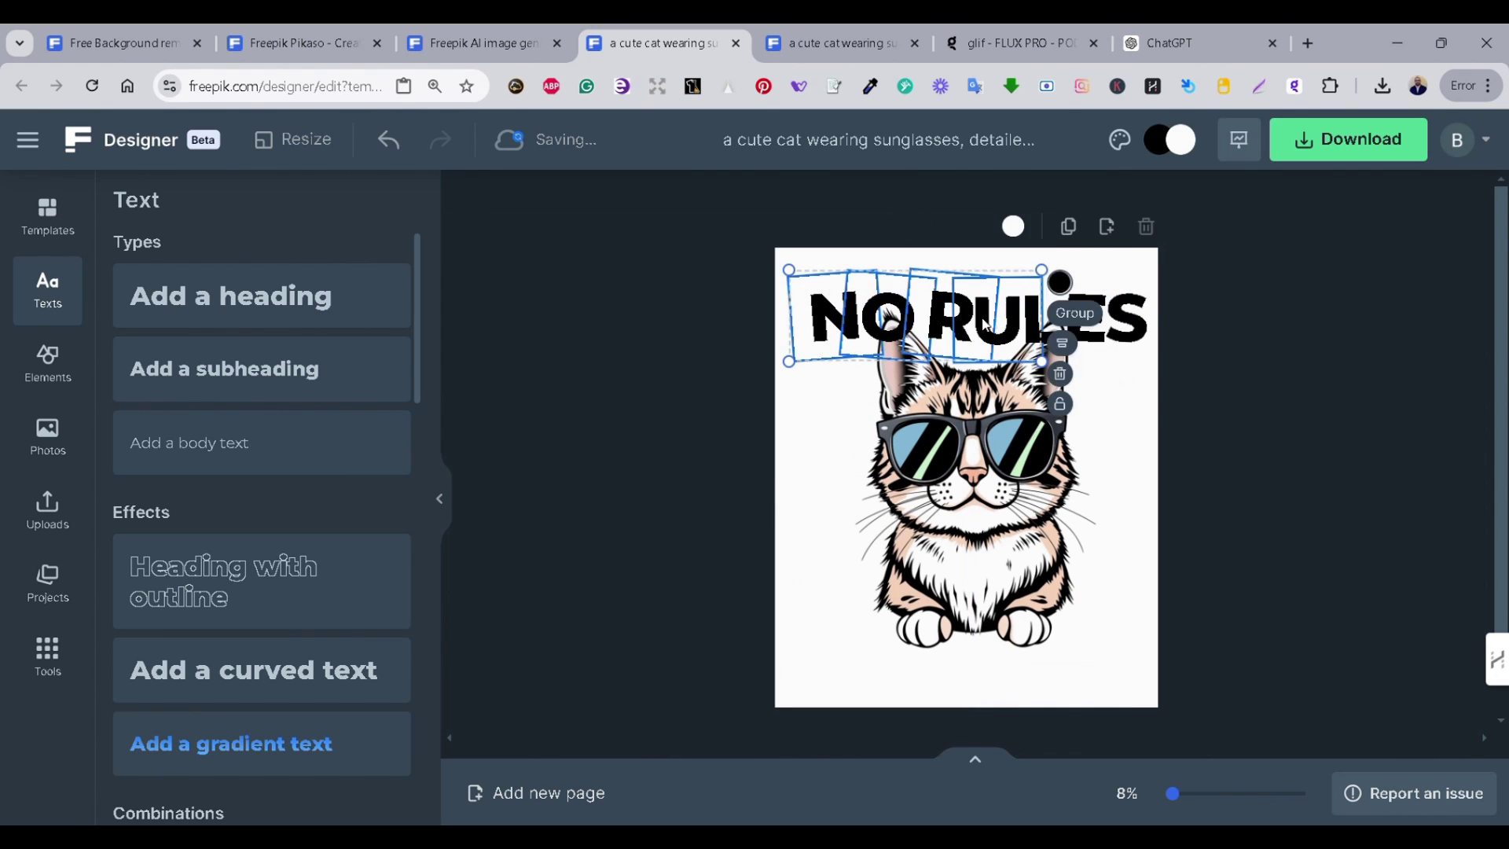
shift+click(1042, 322)
shift+click(1084, 320)
shift+click(1128, 320)
- Open the text effects for the letter N of NO
click(833, 338)
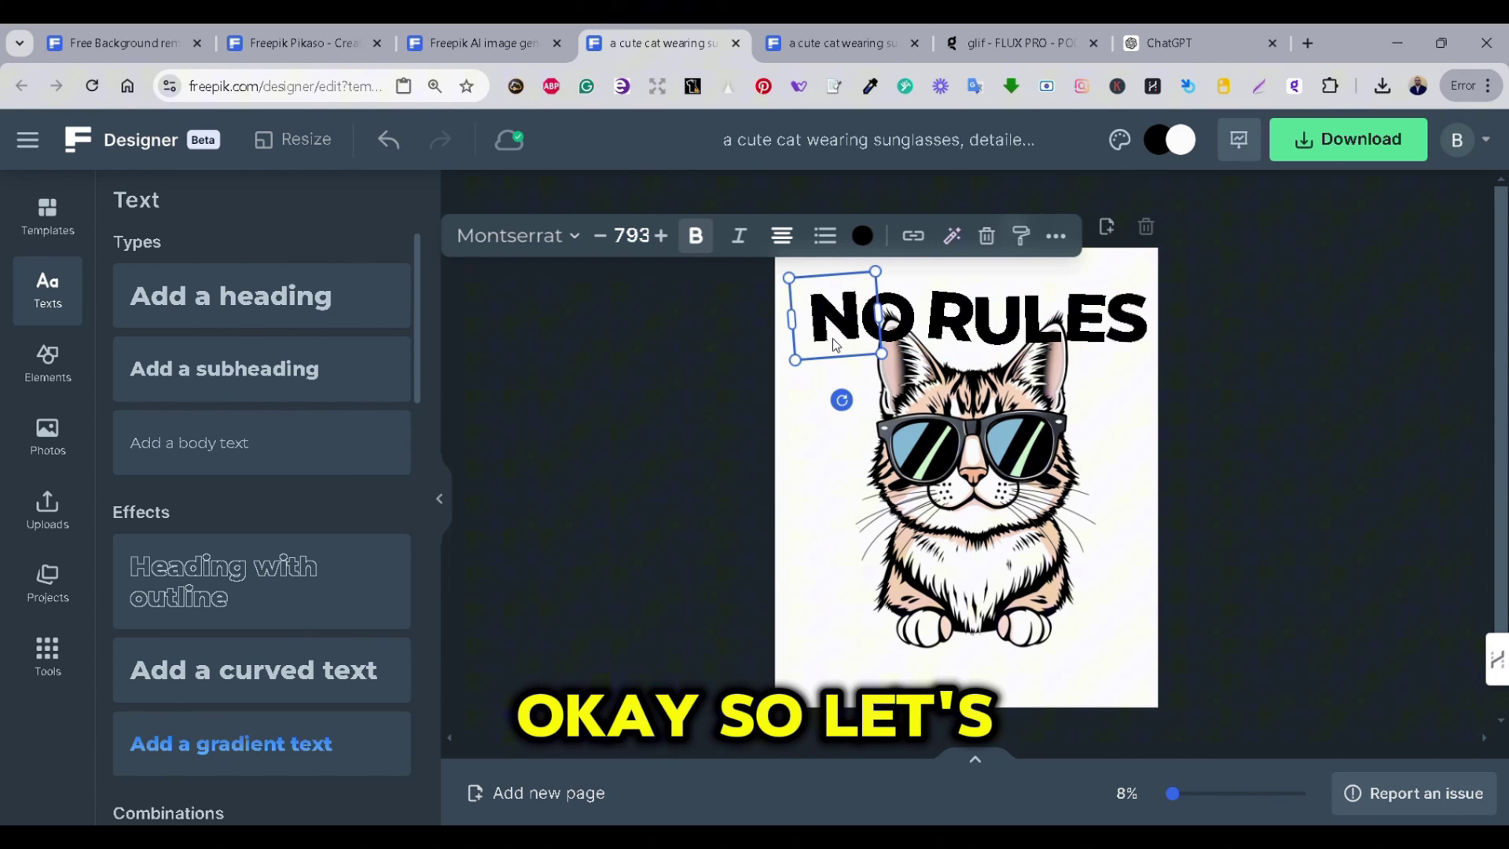
click(1057, 237)
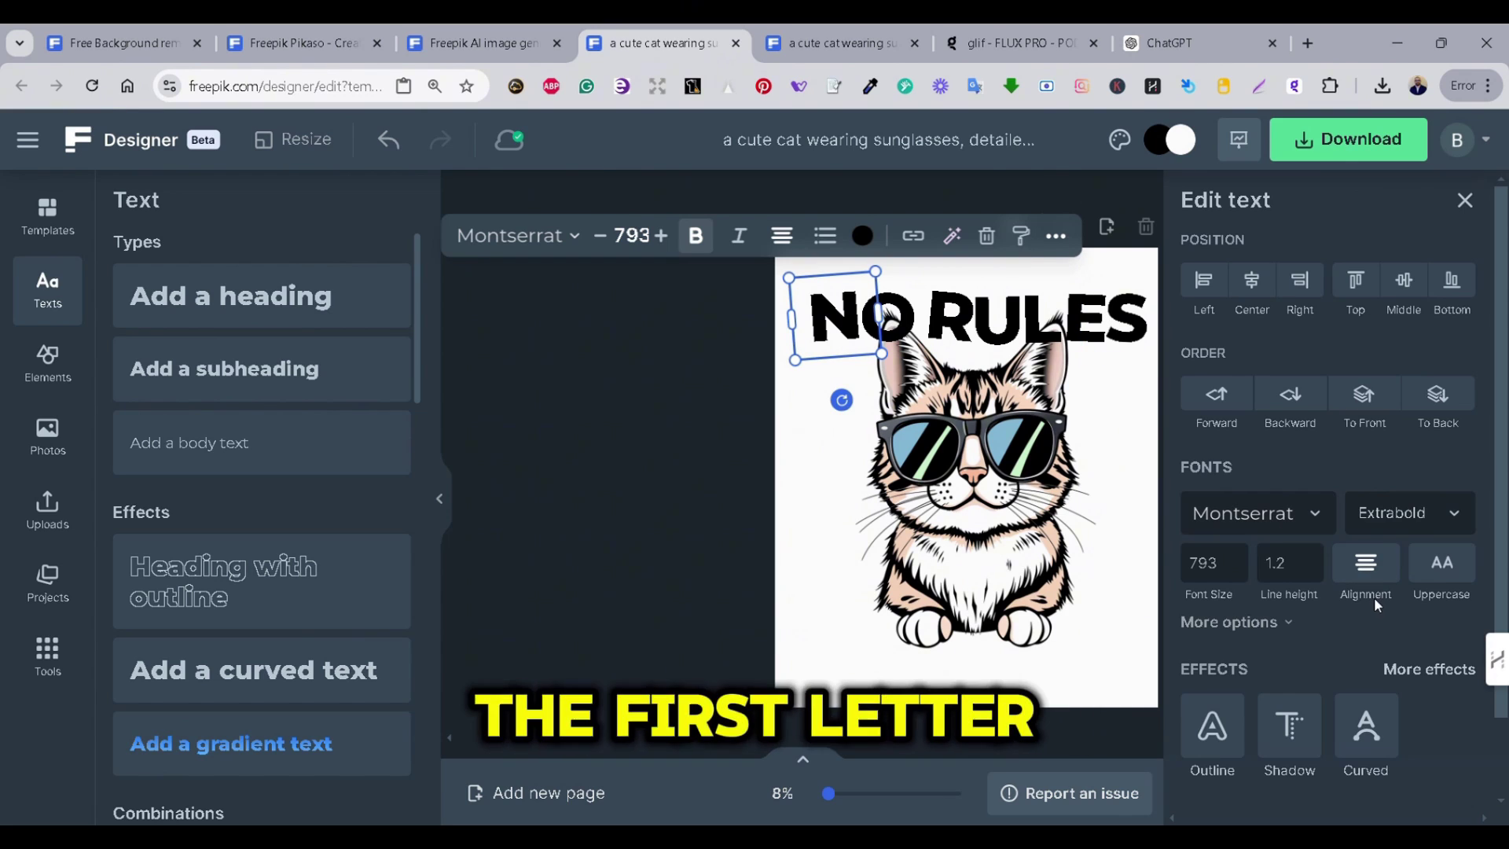
scroll(1374, 601, down, 2)
click(1439, 582)
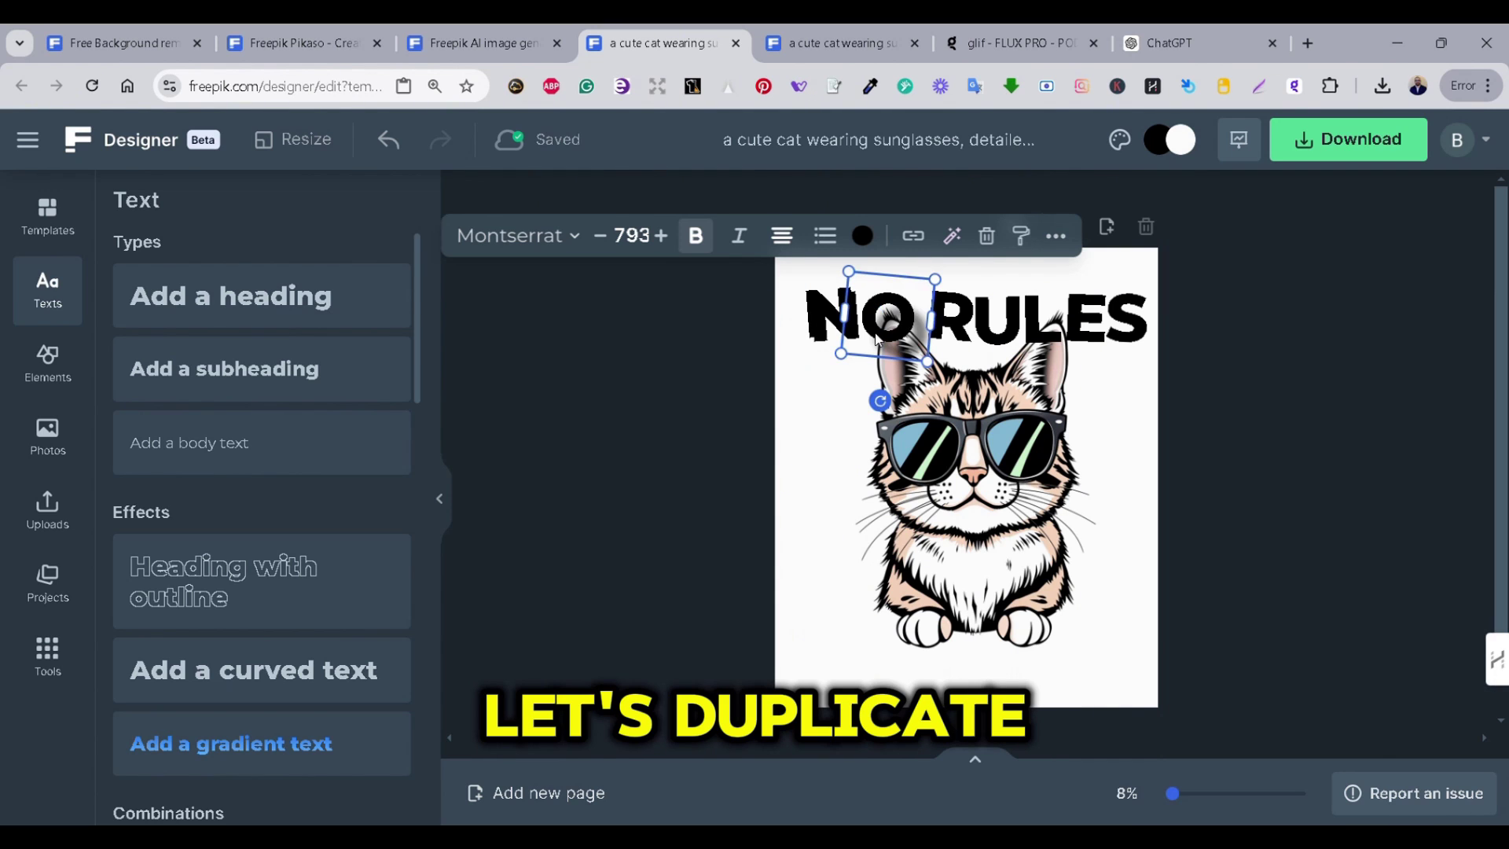
- Delete the O of NO and try a duplicate of the N retyped as O in its place
key(Delete)
double_click(868, 384)
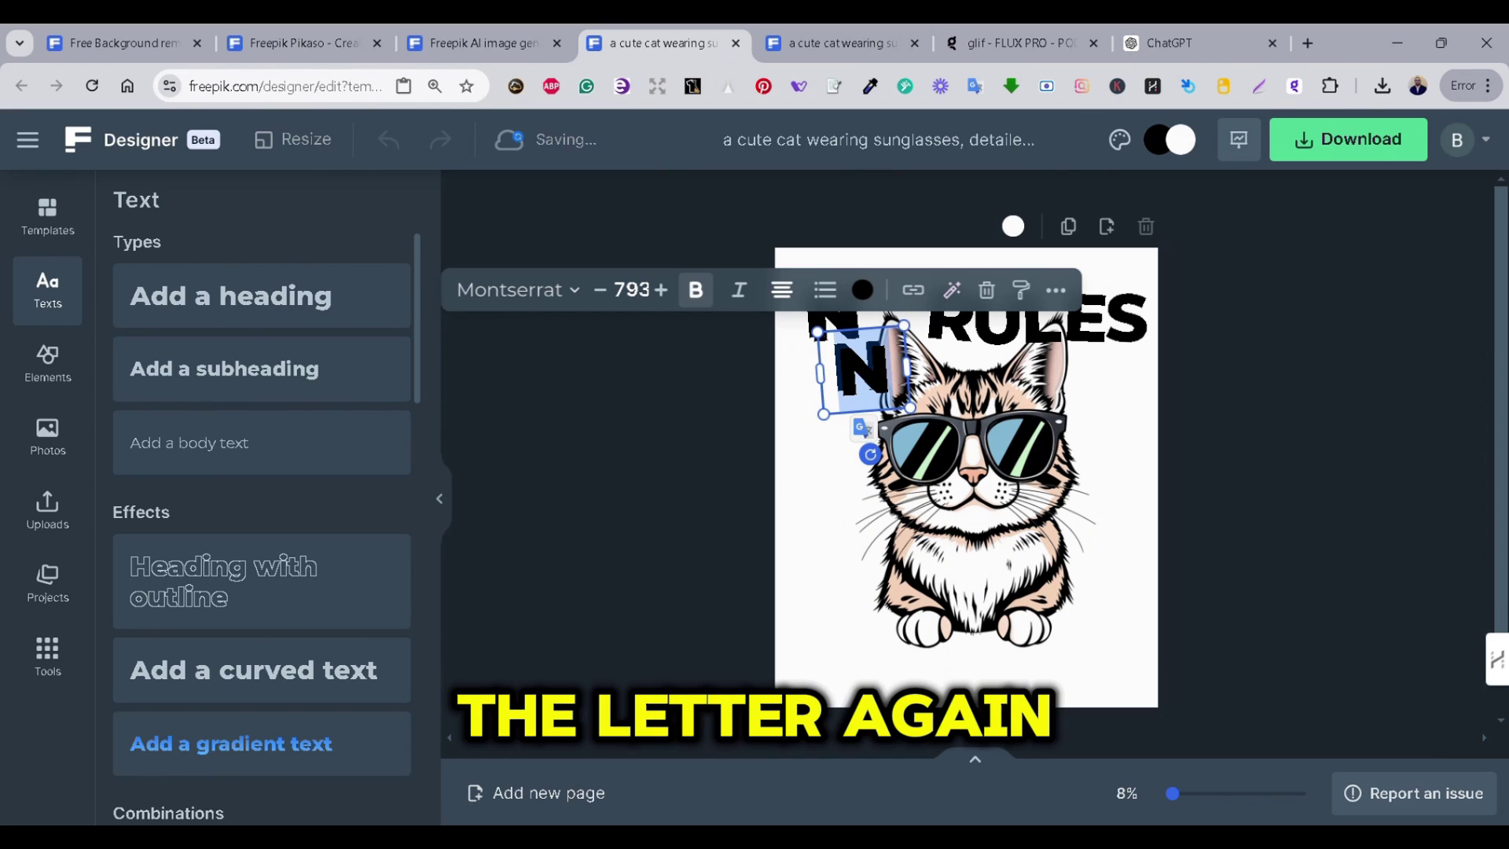
text(O)
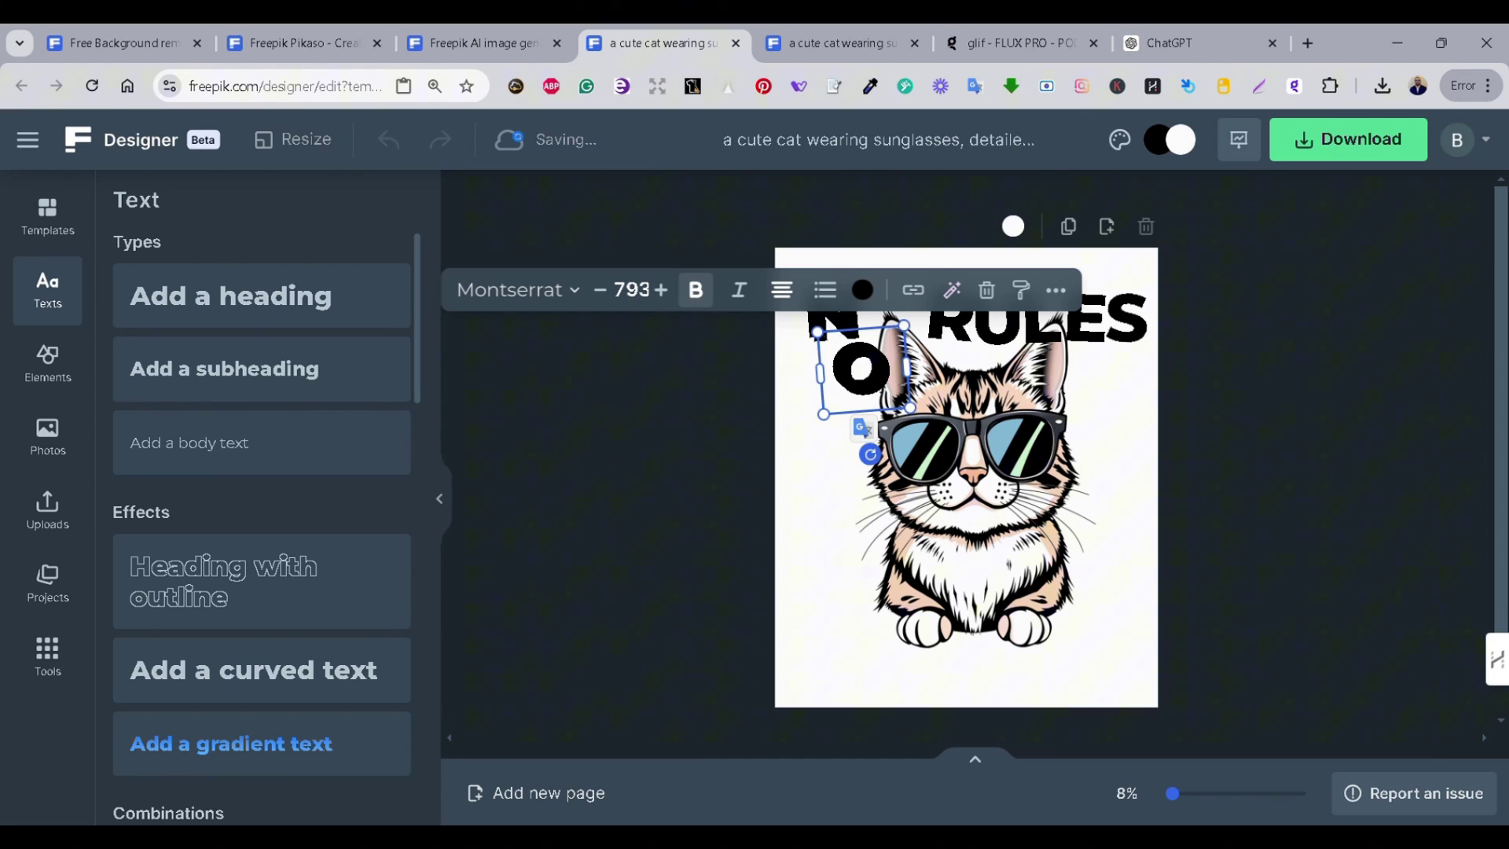
drag(868, 405, 900, 362)
key(Delete)
- Recolor the lettering light blue and set the page background to gray ABA9A9
click(876, 346)
click(1161, 146)
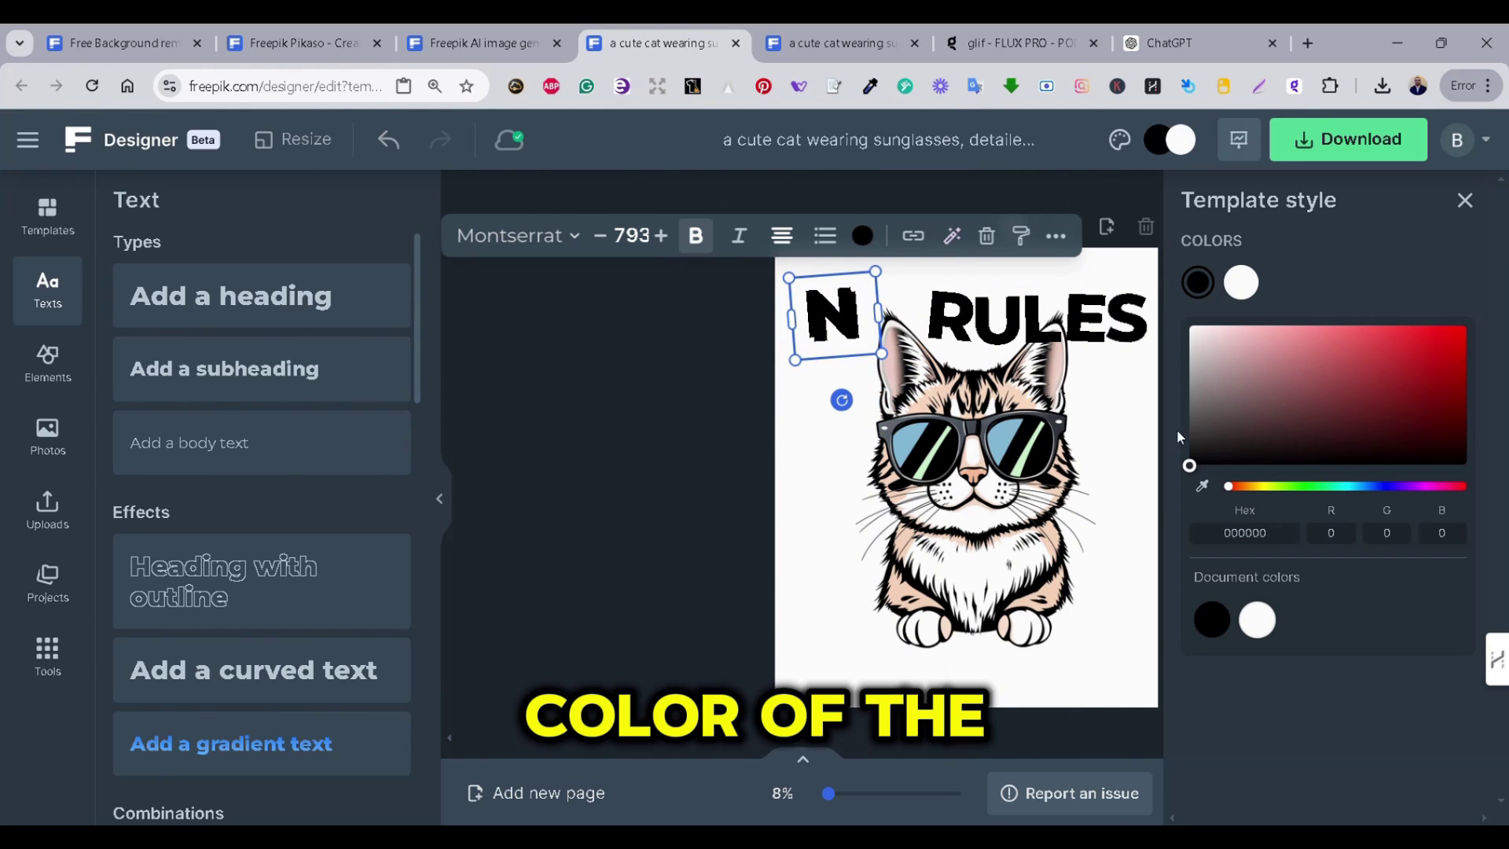
click(1363, 487)
click(1392, 428)
click(1249, 285)
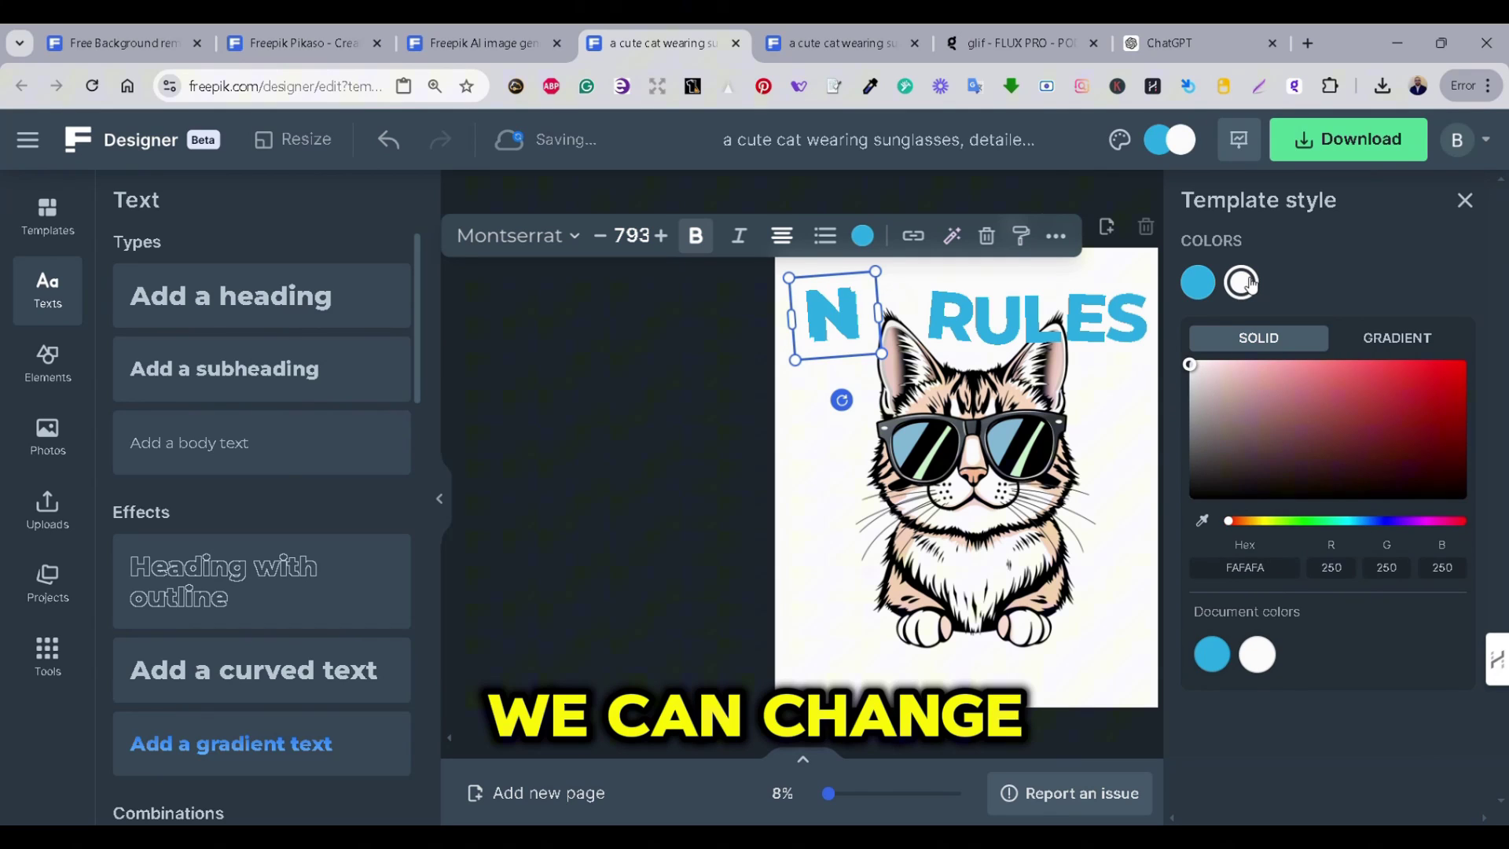
drag(1238, 462, 1200, 413)
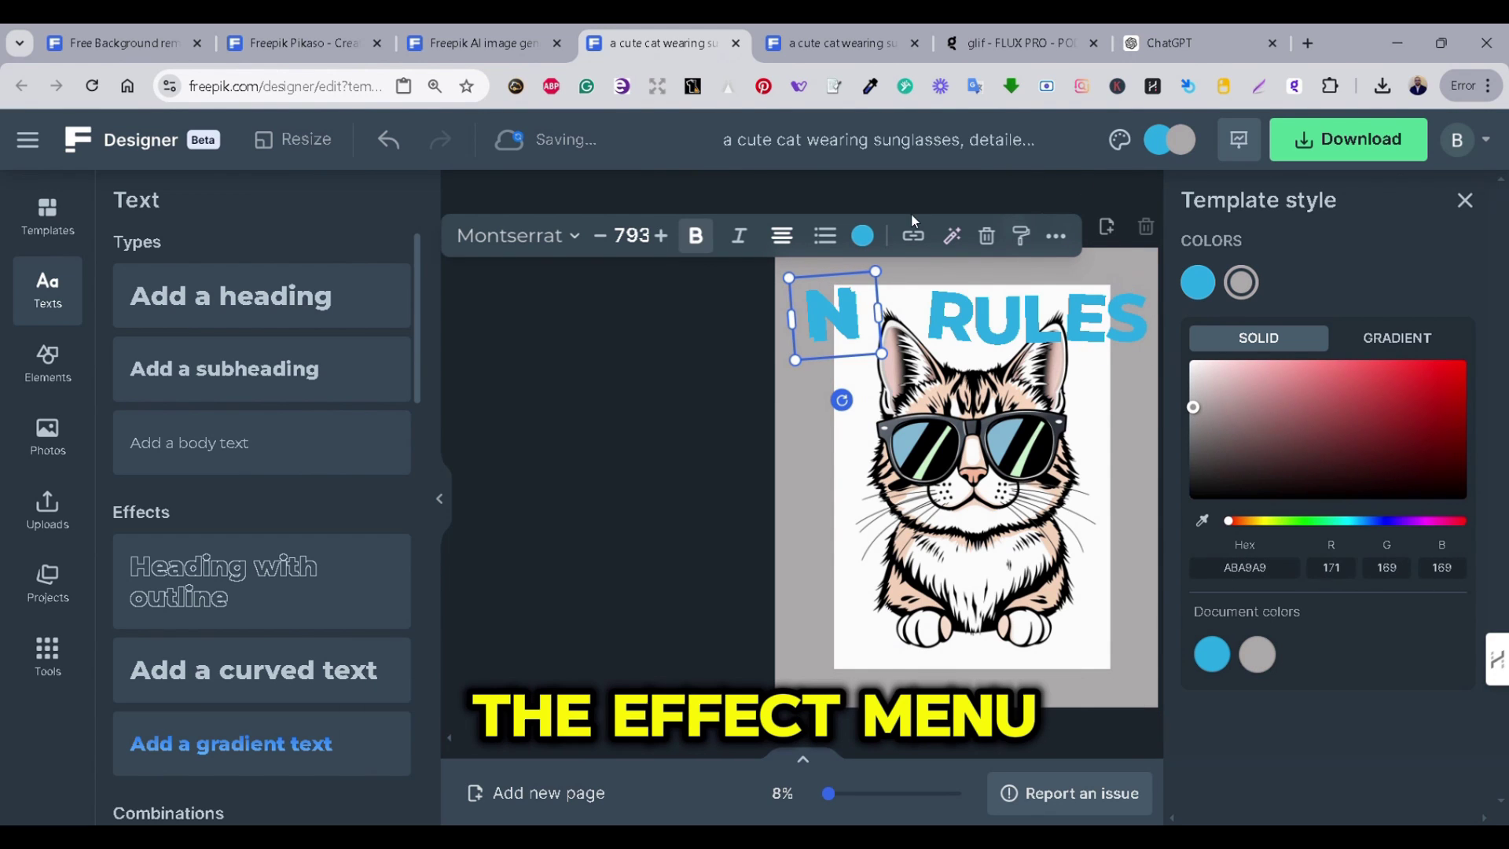
- Apply a solid black shadow with 100% opacity and no blur to the N, angled to fall below the letter
click(1056, 238)
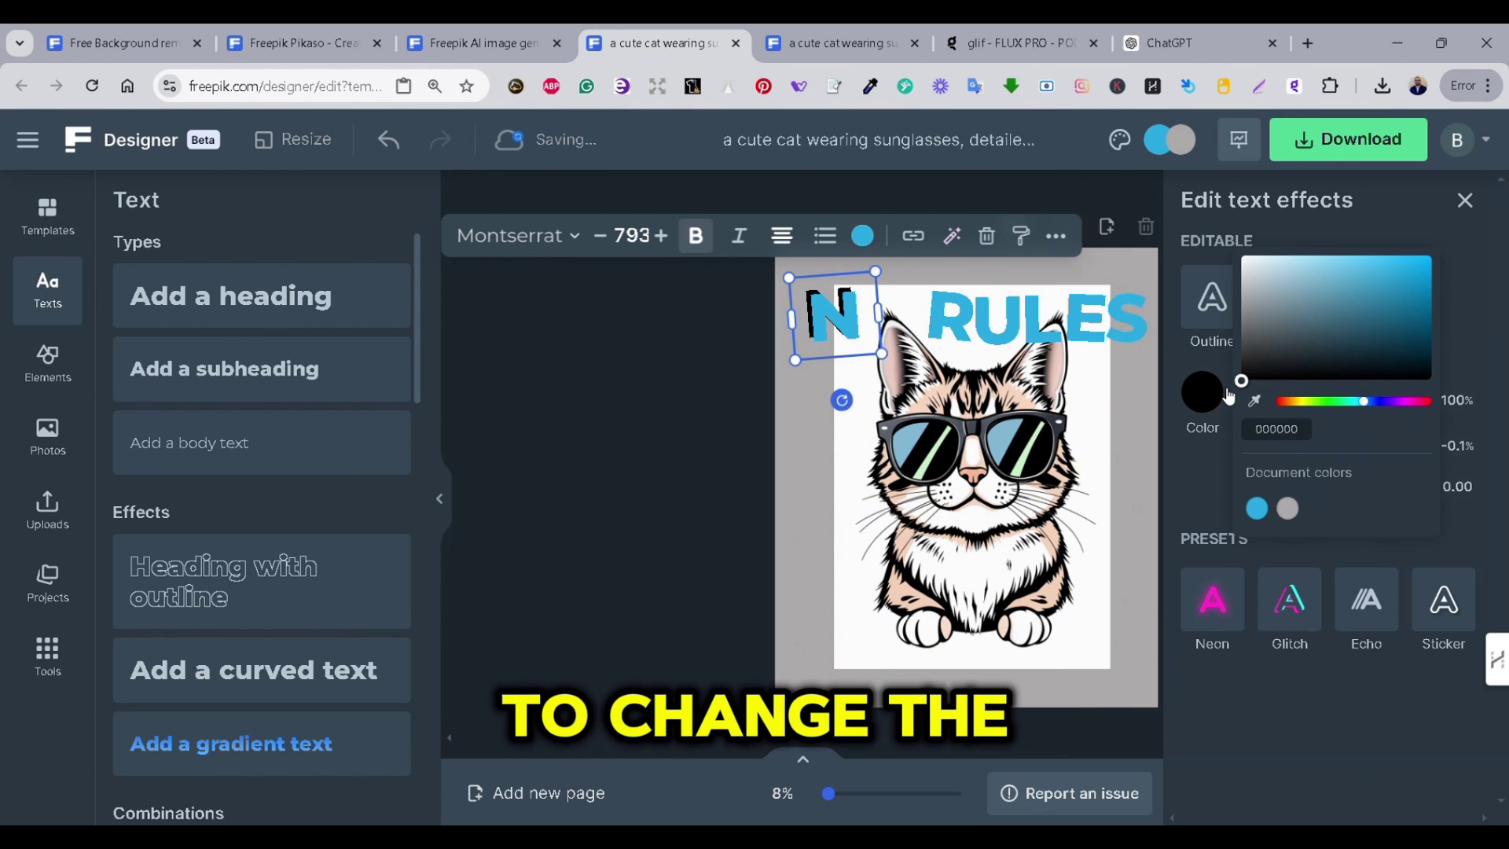
click(823, 512)
click(822, 511)
click(834, 315)
click(1058, 238)
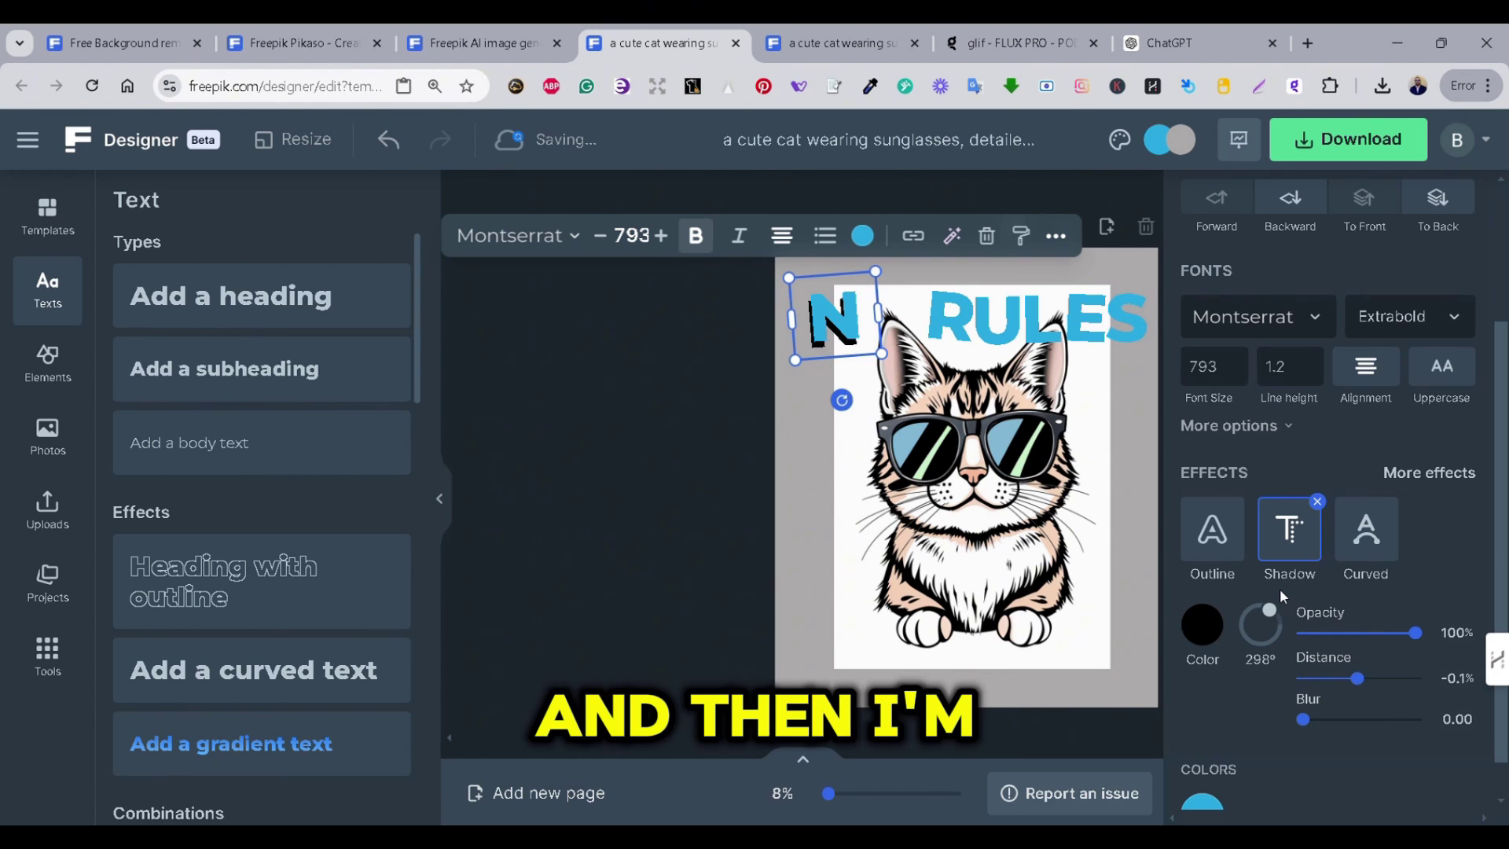
click(1278, 572)
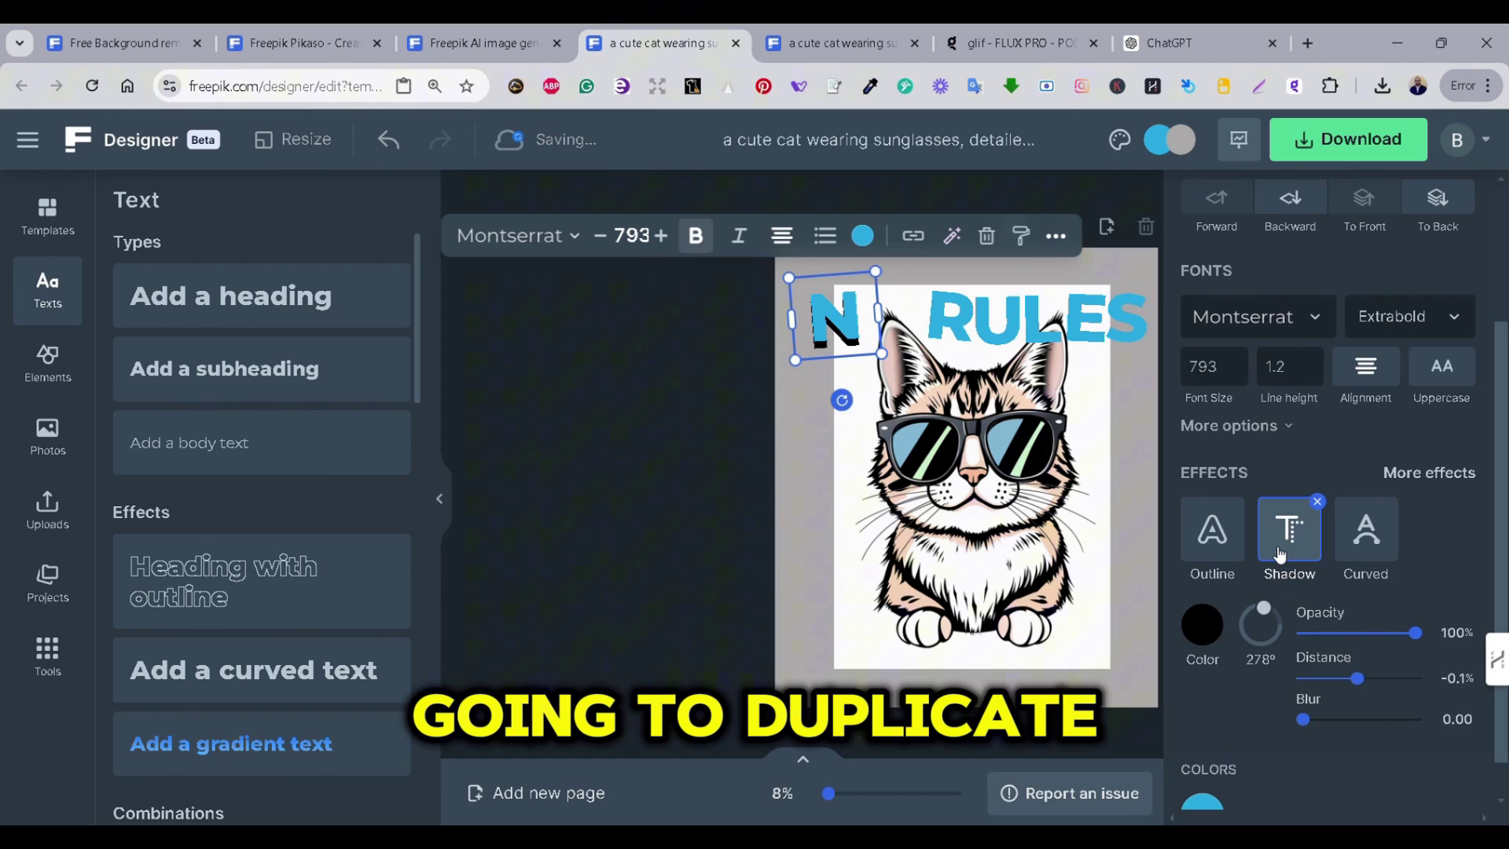
click(1132, 428)
- Move the shadowed N toward the page's upper-left corner and set the page background back to white
click(827, 307)
drag(827, 307, 807, 297)
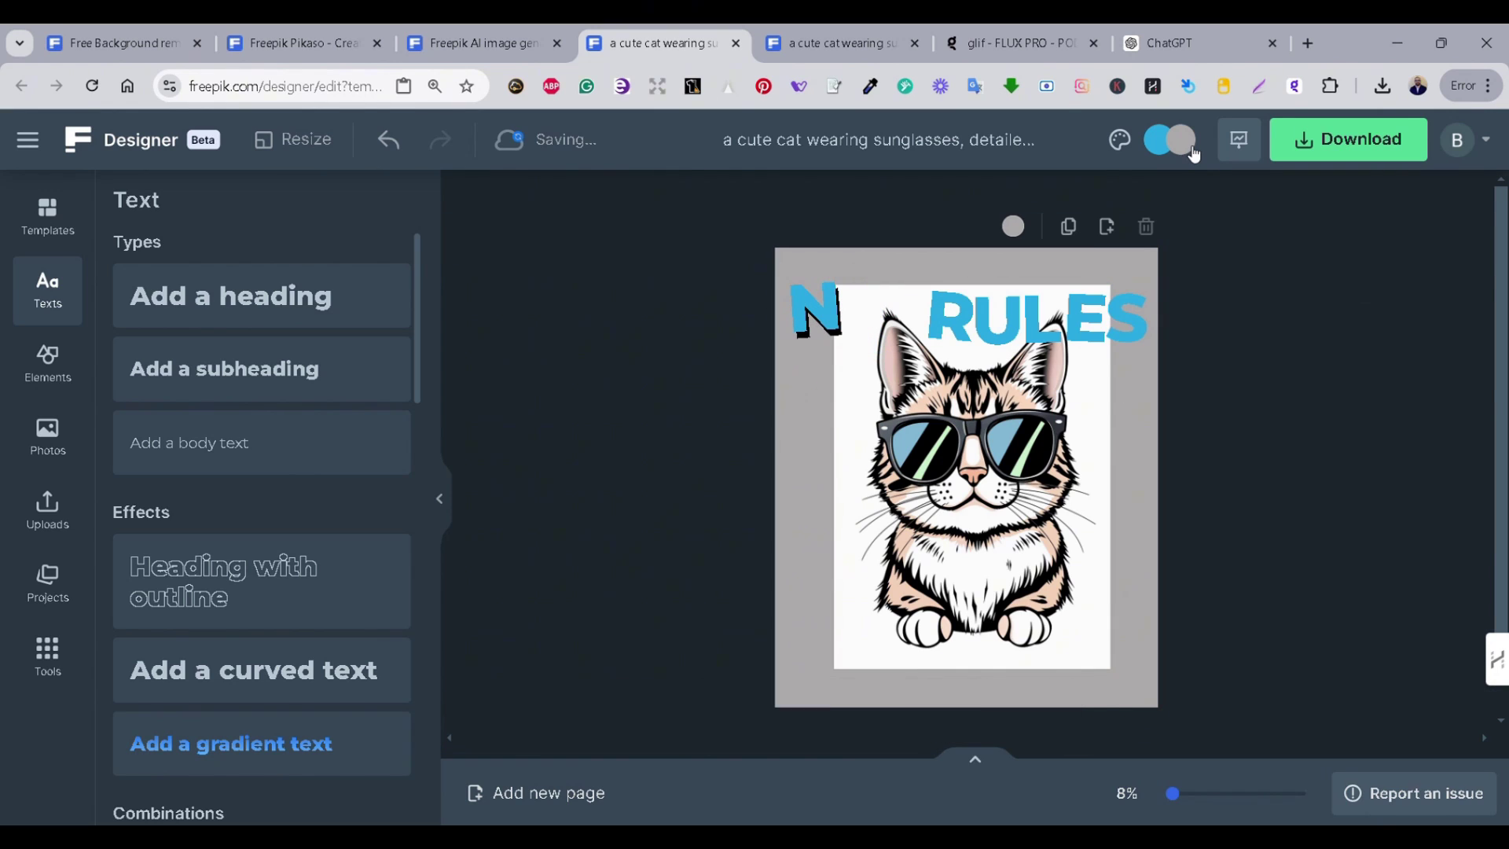
click(1193, 151)
click(813, 319)
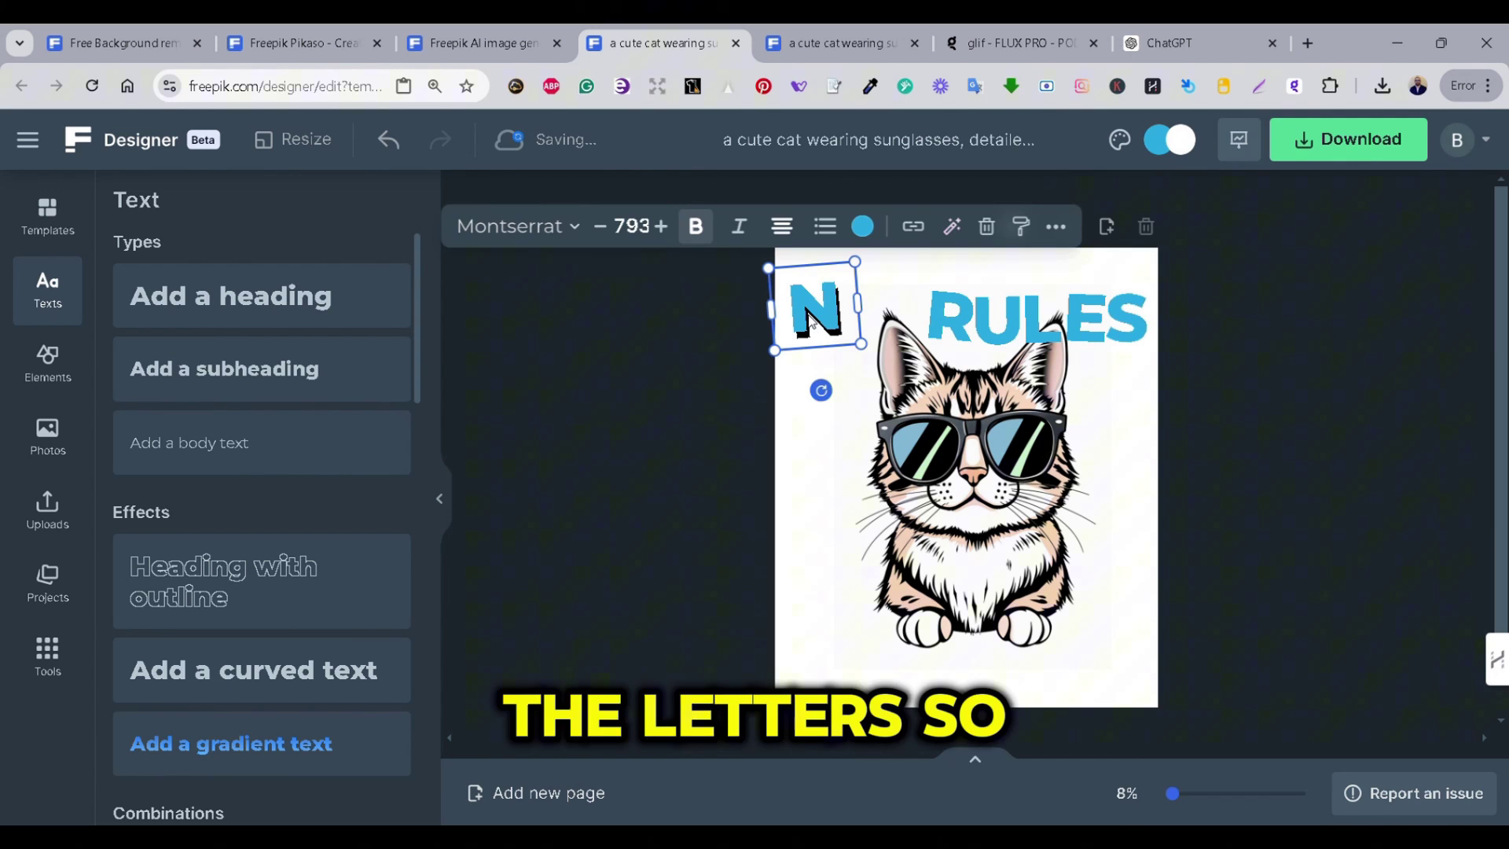
- Duplicate the shadowed N, change the copy to O and place it beside the N, tilted the other way
right_click(809, 316)
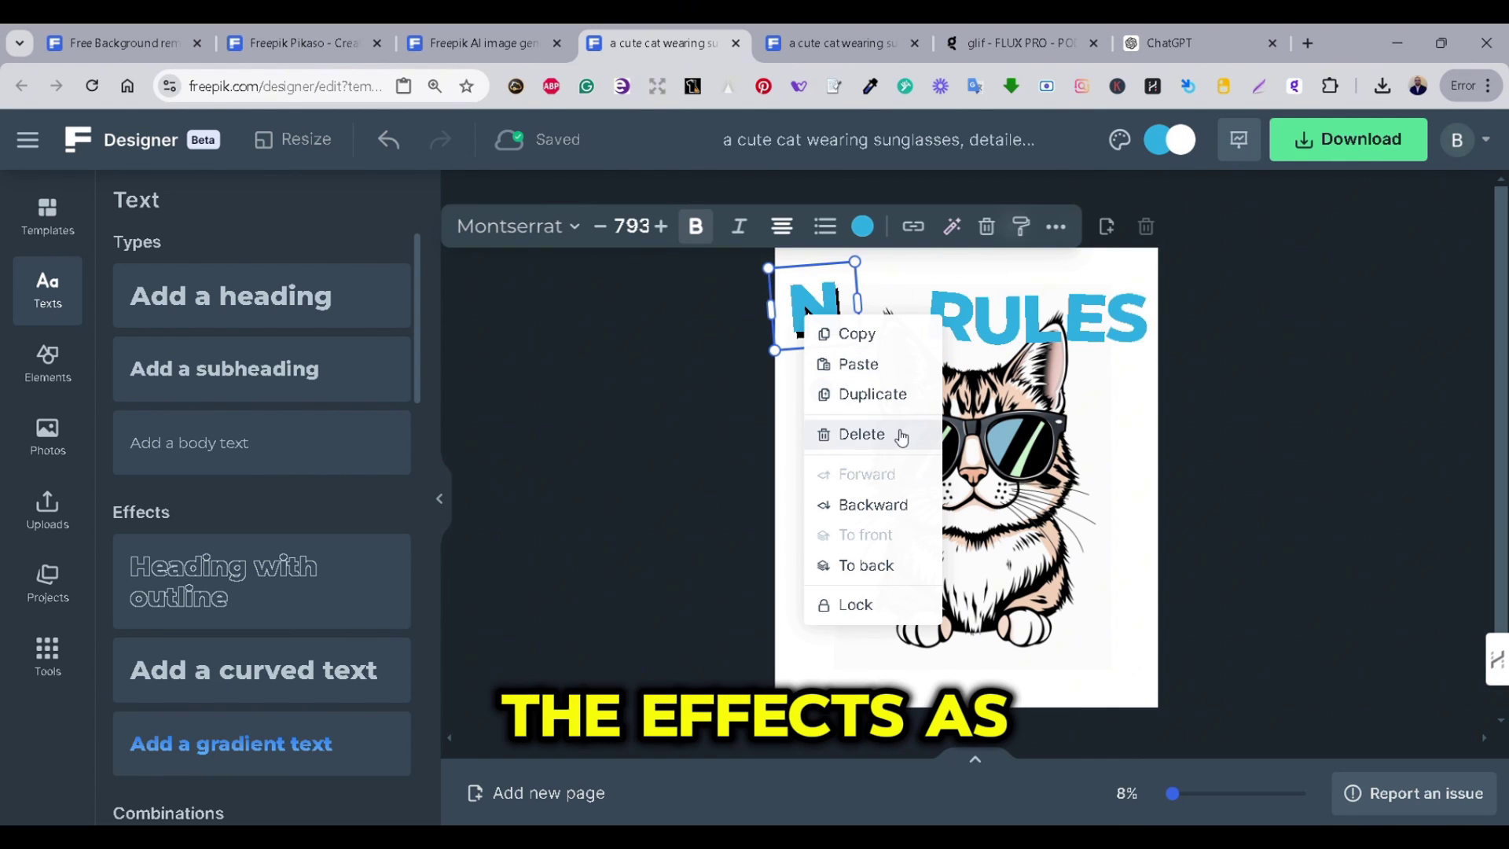
click(871, 394)
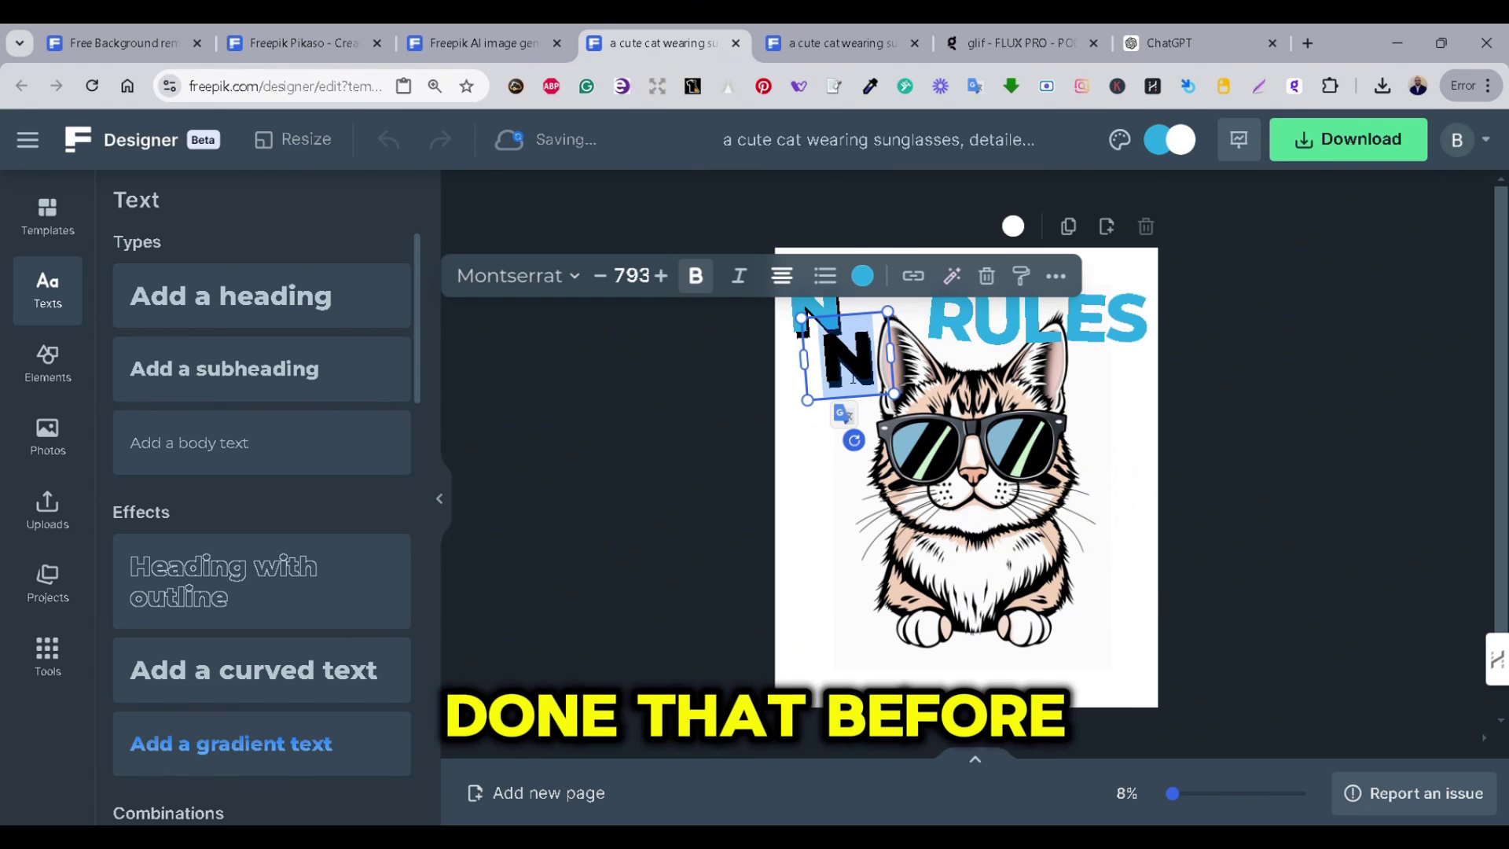
text(O)
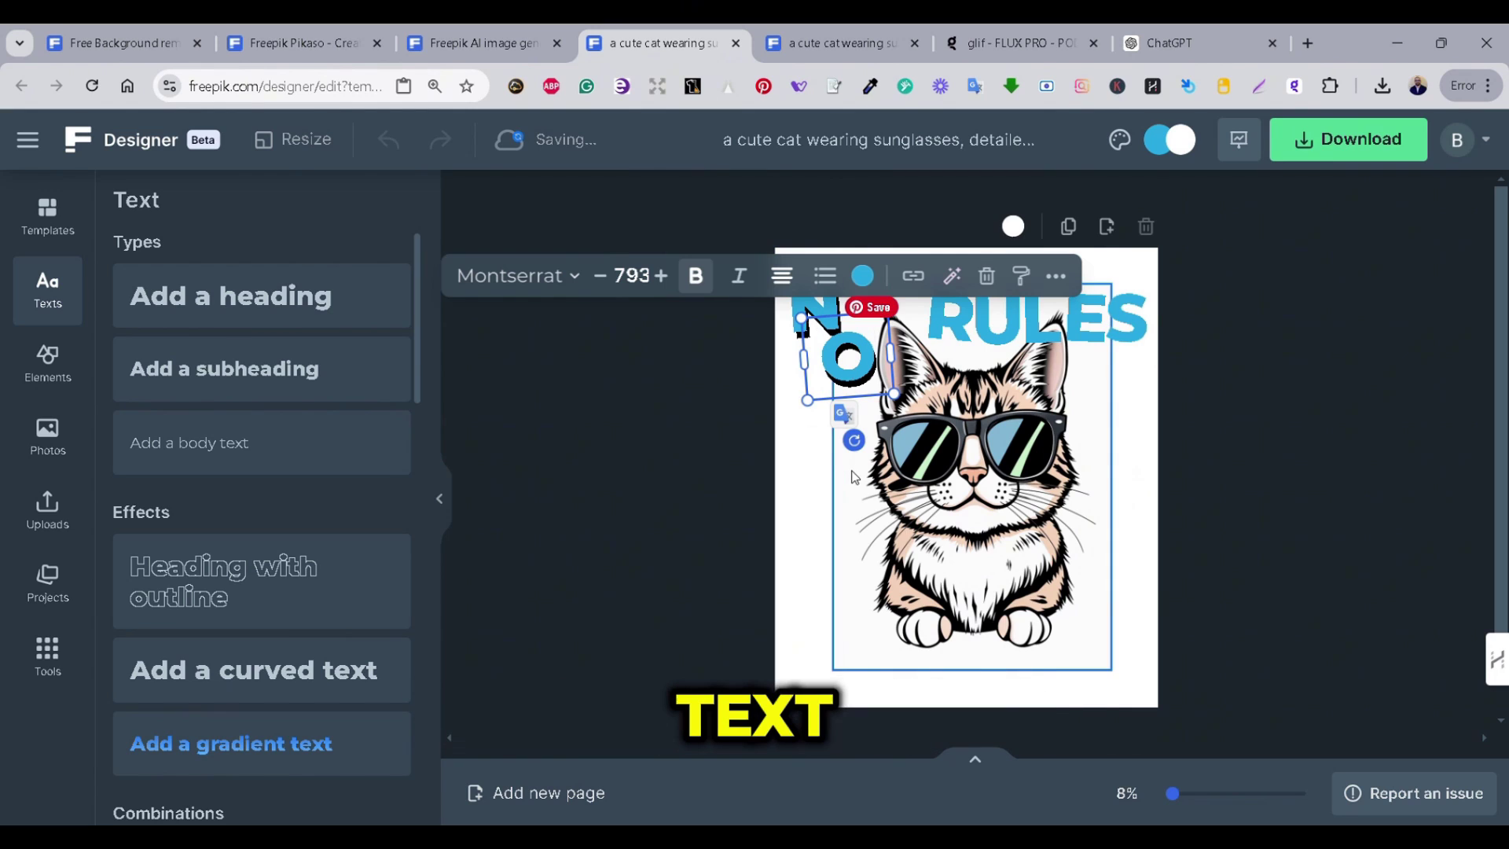
drag(850, 366, 869, 315)
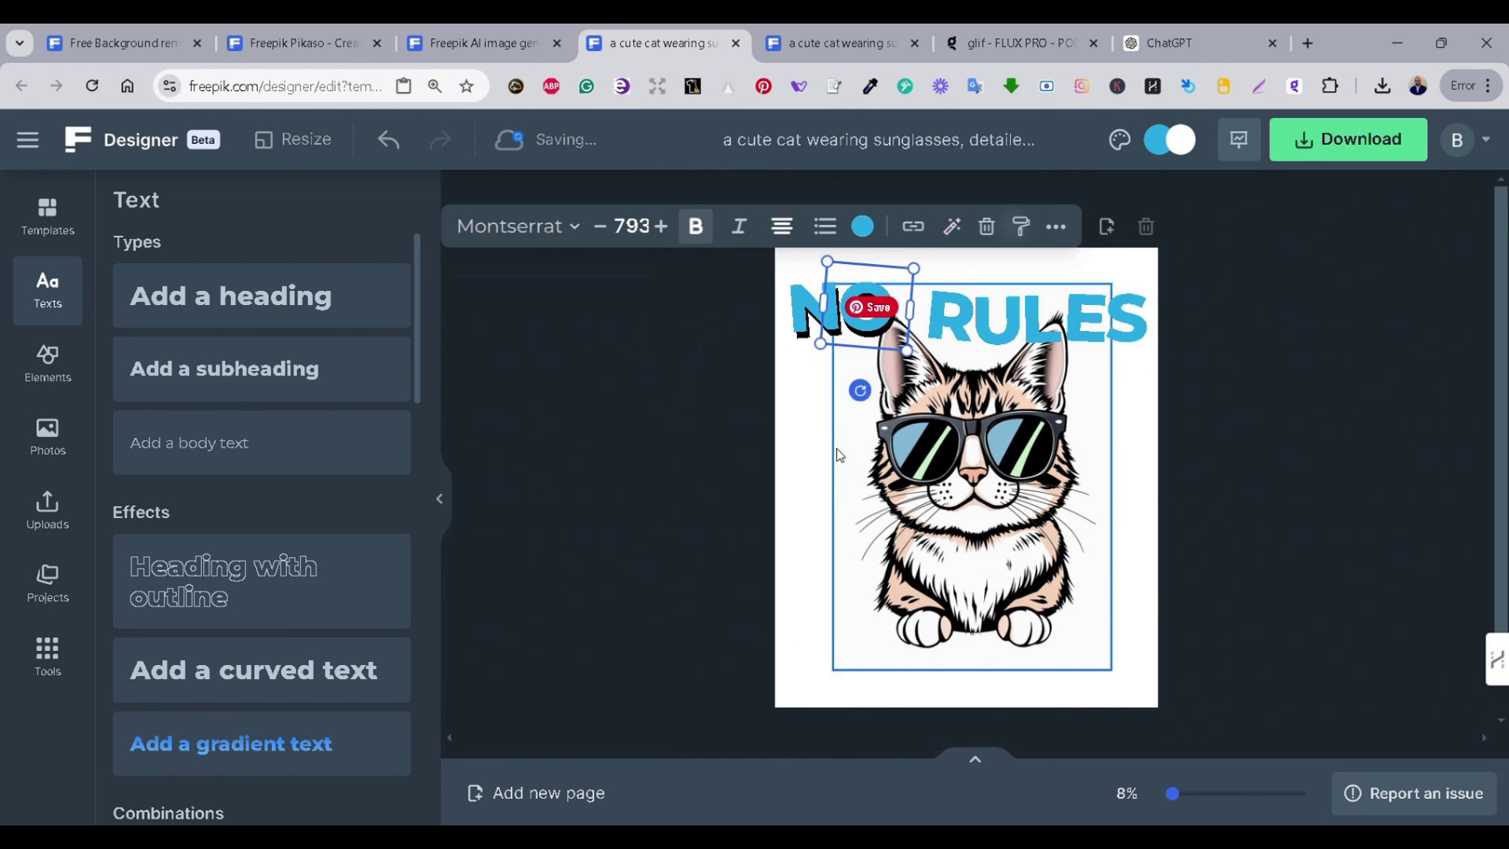
click(804, 452)
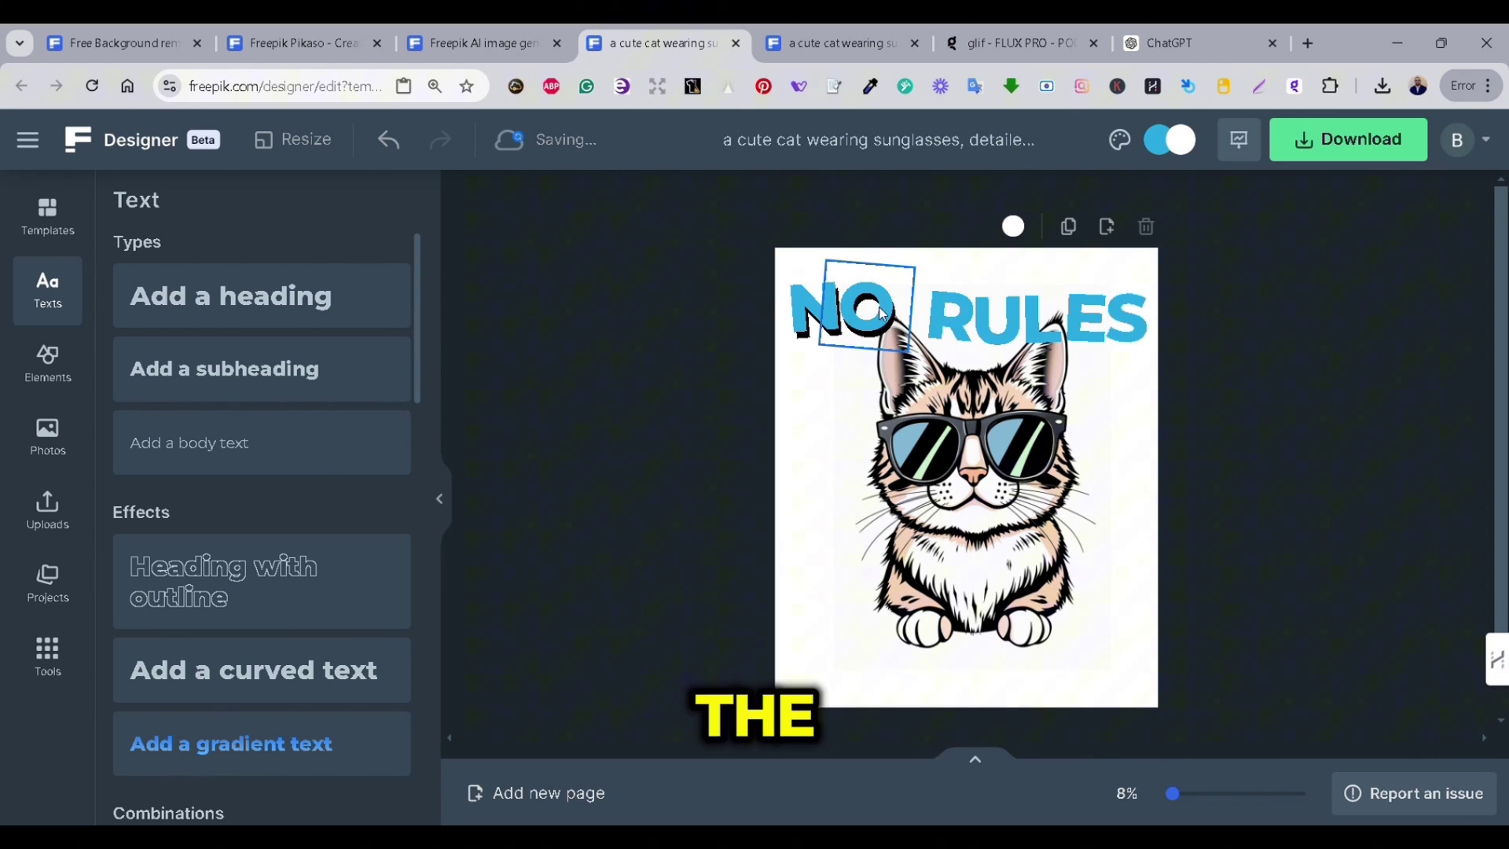
- Duplicate the shadowed O and change the copy's letter to R
right_click(868, 314)
click(871, 391)
double_click(928, 367)
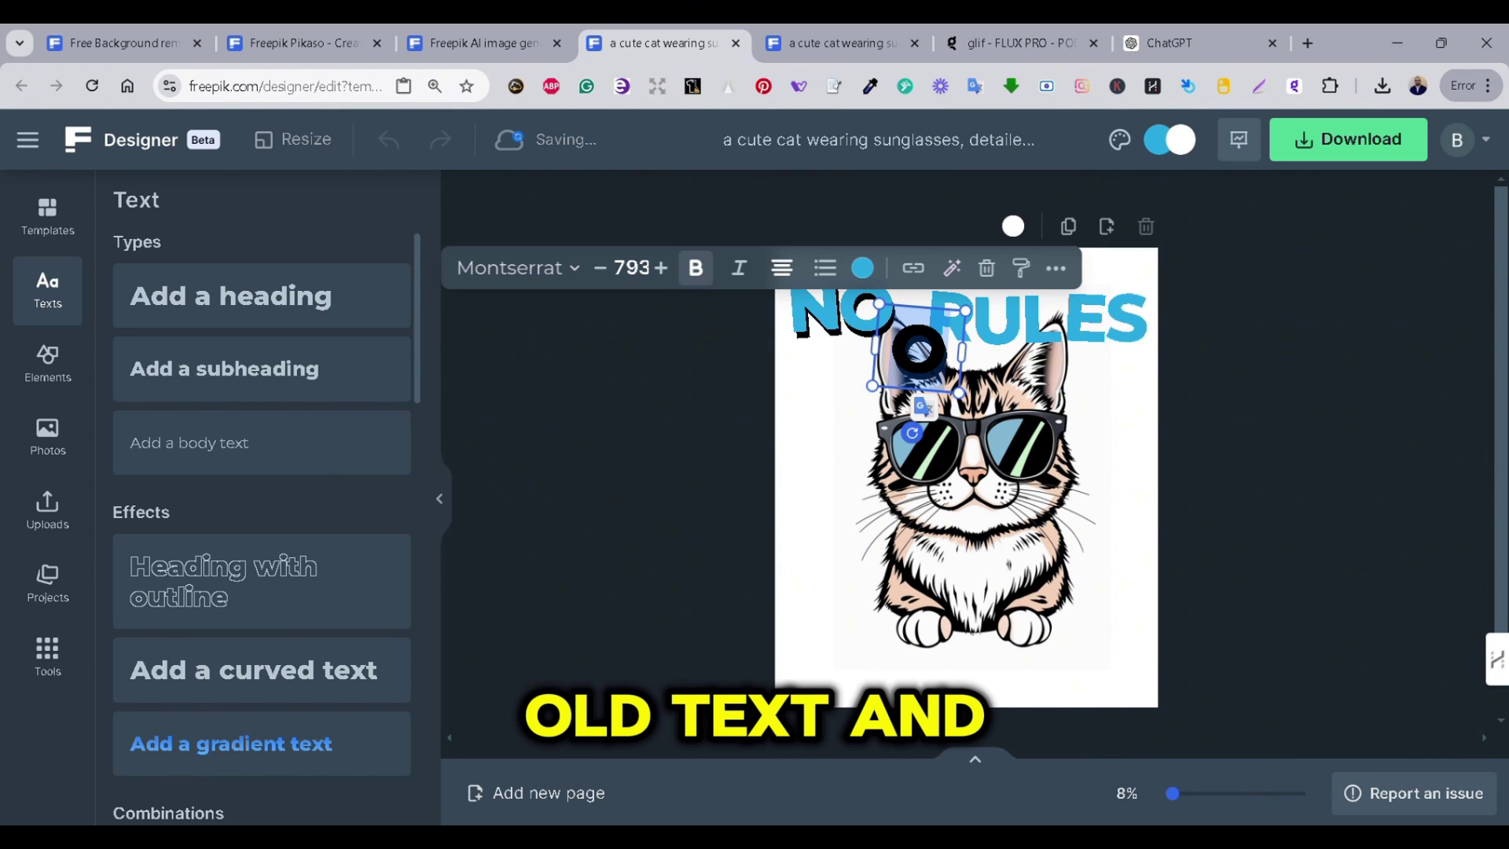
text(R)
click(1144, 475)
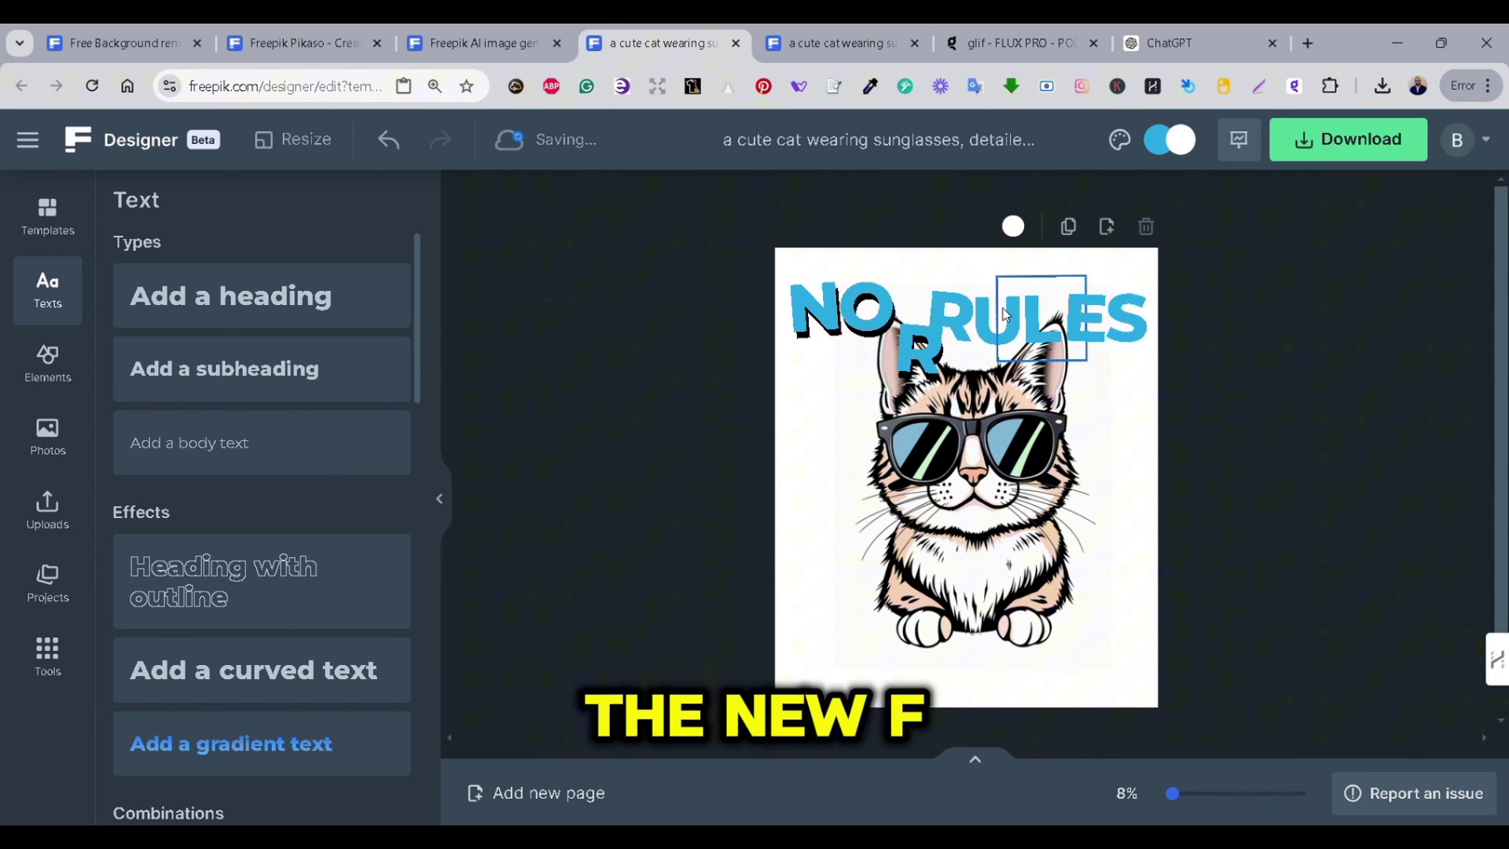
- Delete the old unshadowed R of RULES and move the shadowed R into its place
click(953, 314)
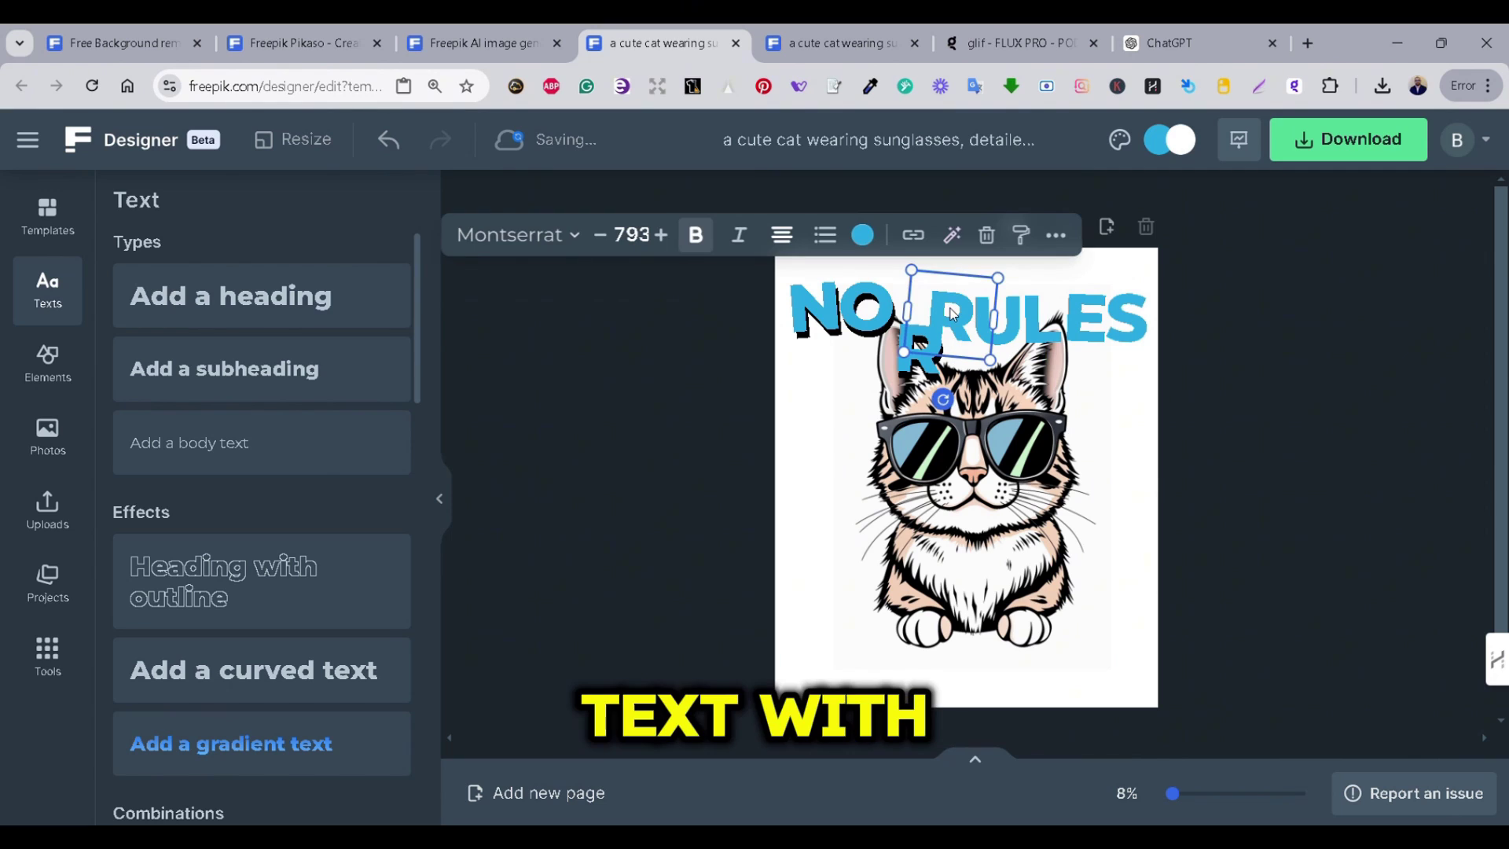
key(Delete)
click(929, 351)
drag(930, 349, 931, 313)
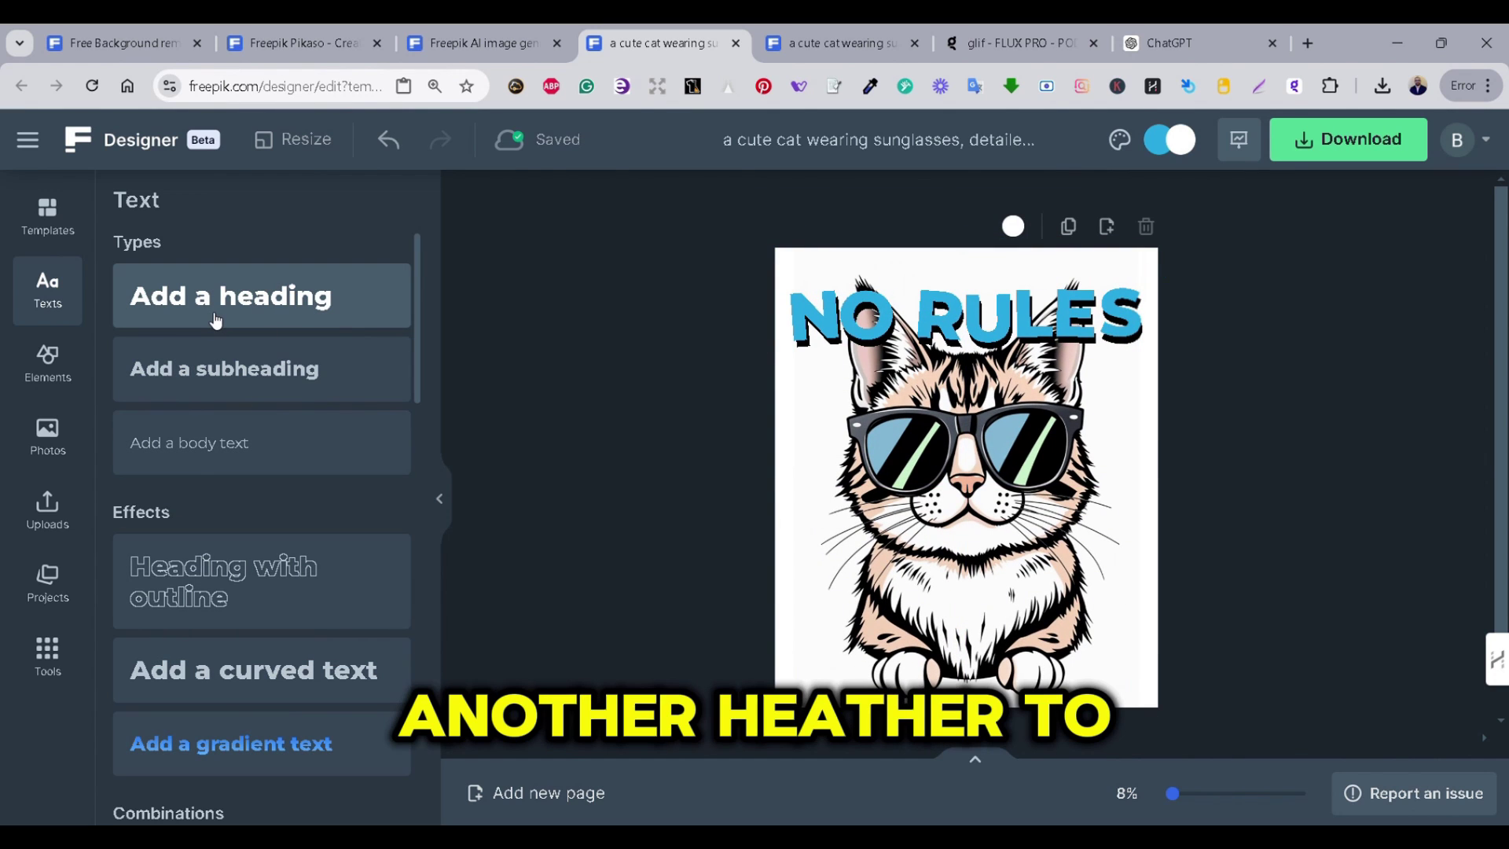
- Add a heading above NO RULES, change its text to TINY REBEL and increase its font size to 303
click(210, 311)
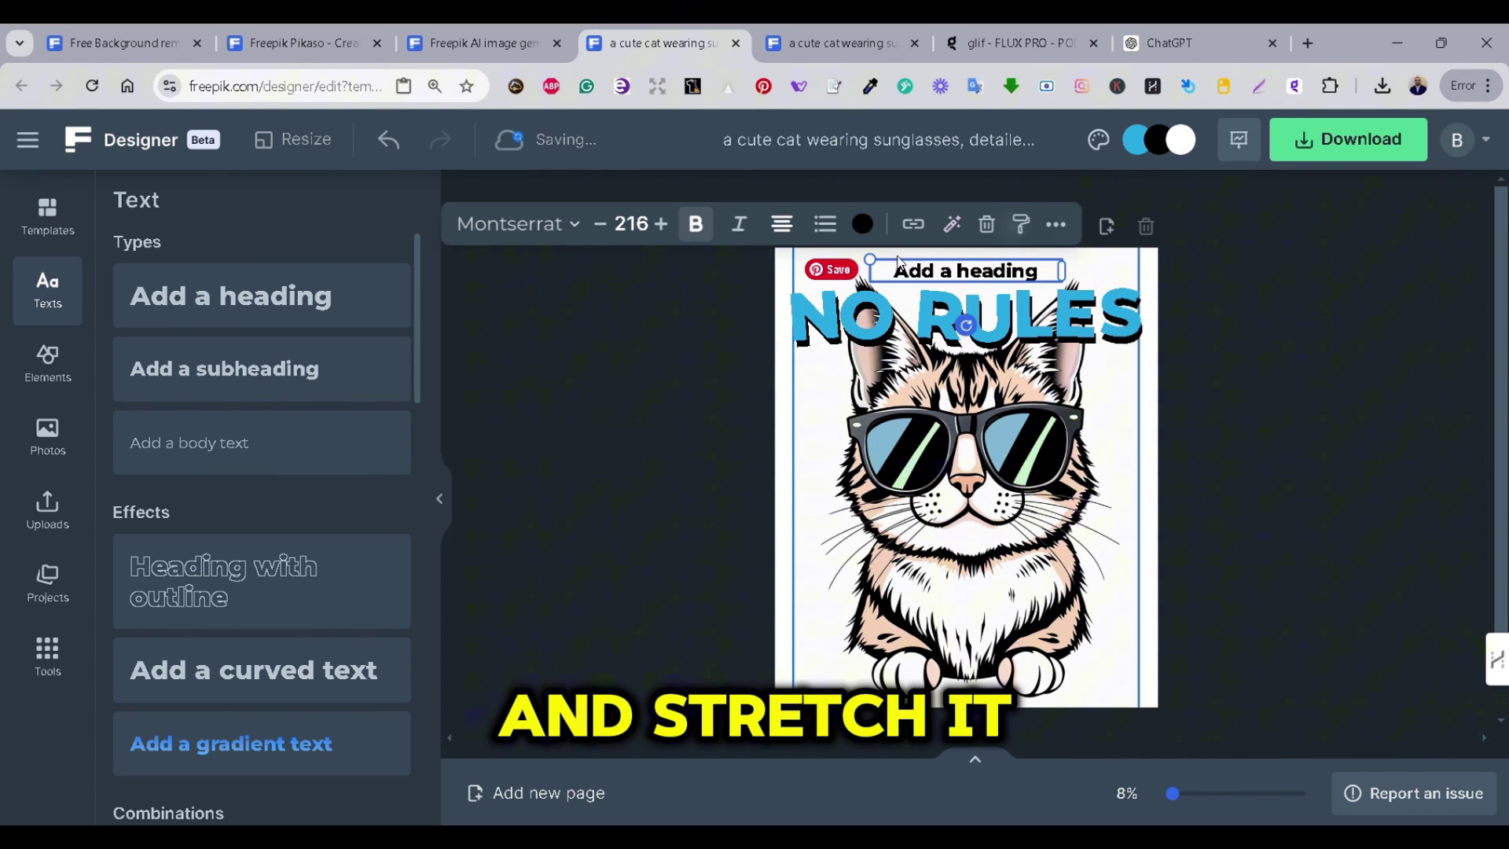
drag(880, 271, 830, 265)
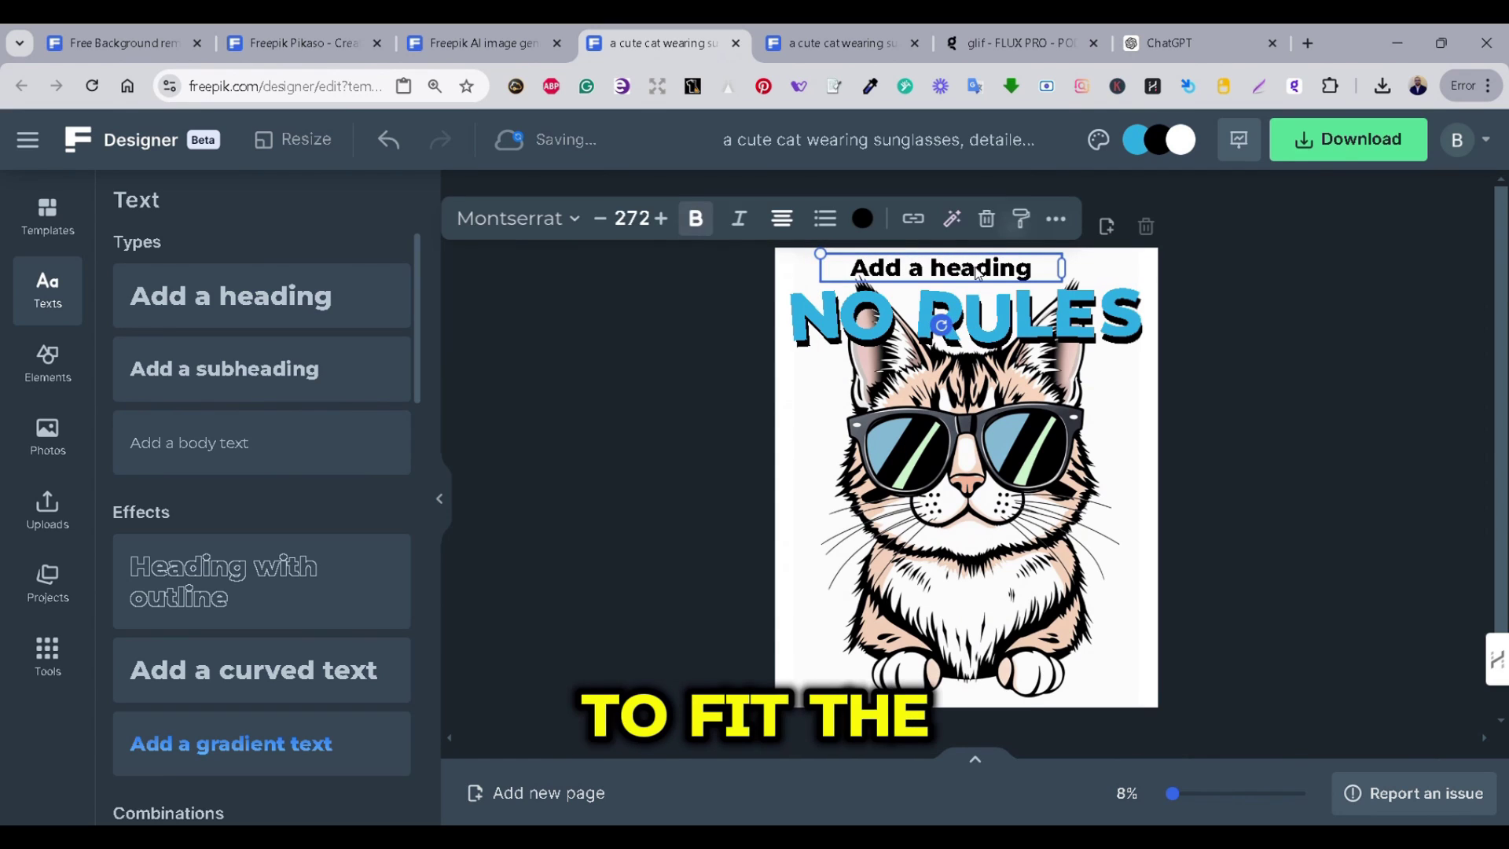
drag(978, 272, 999, 275)
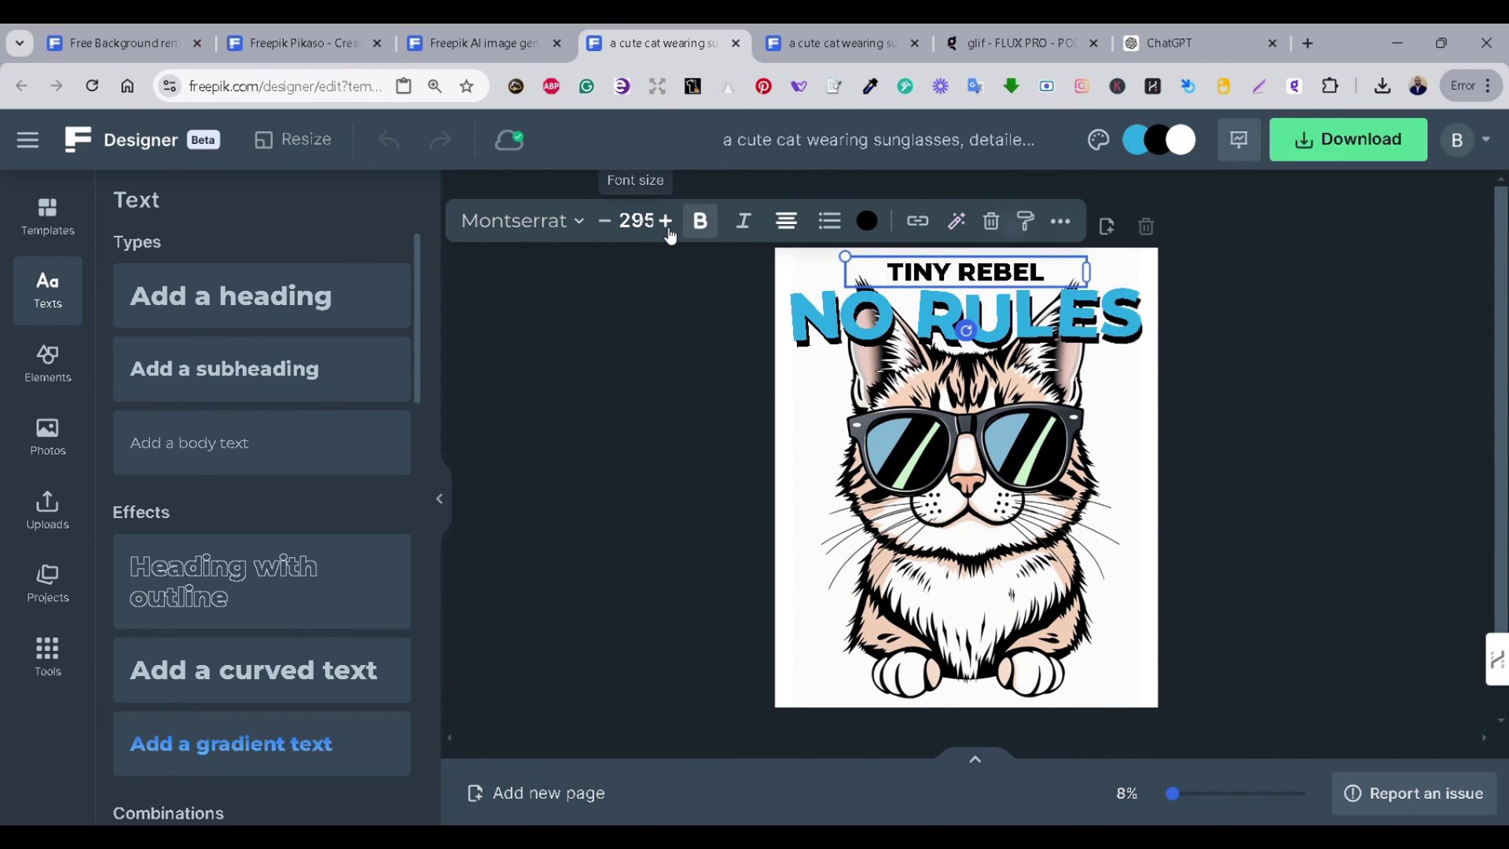
click(667, 228)
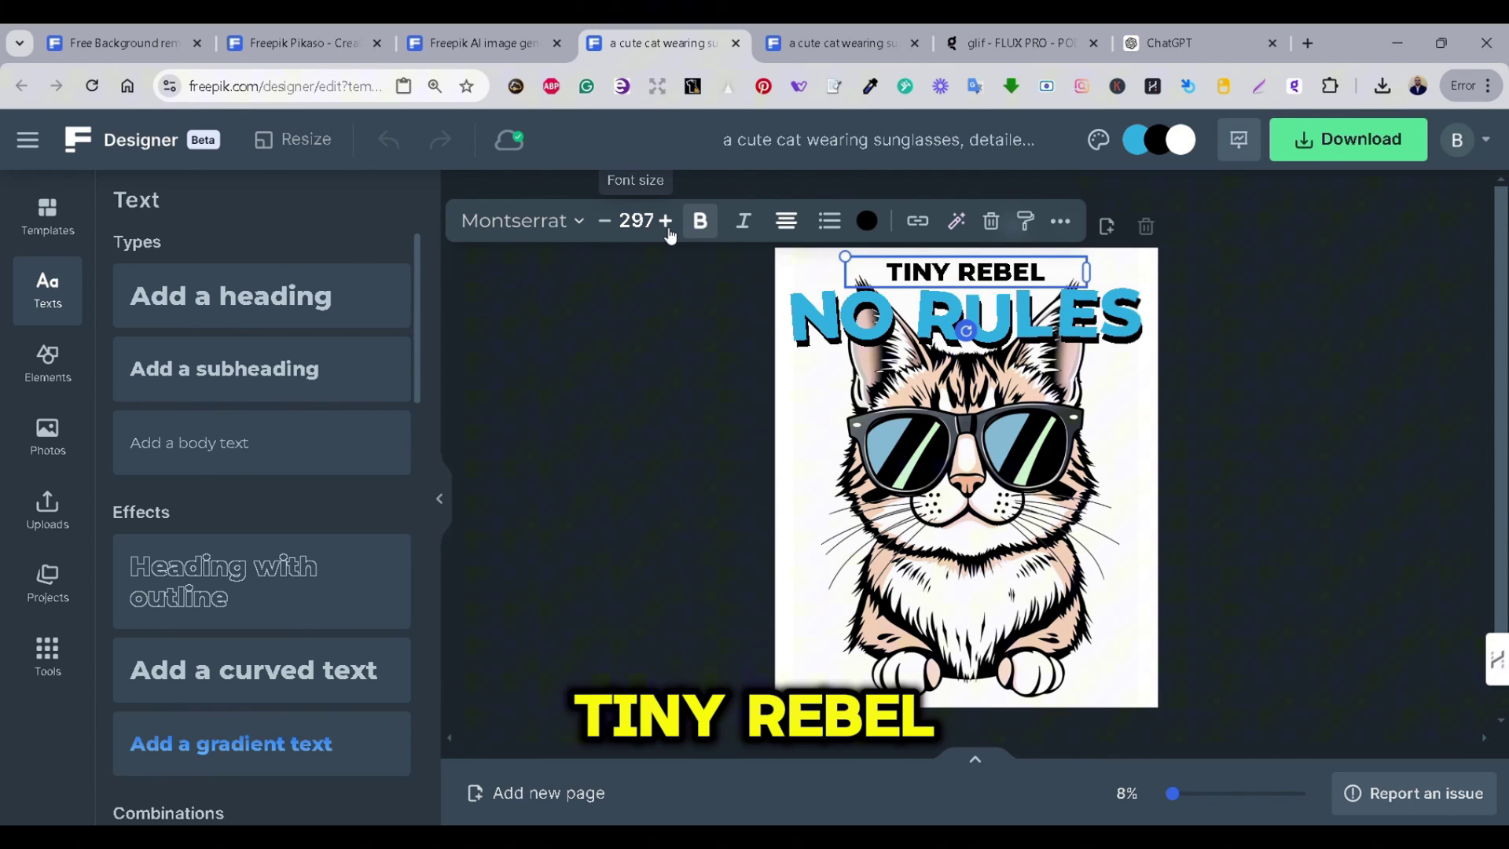
click(665, 221)
click(665, 222)
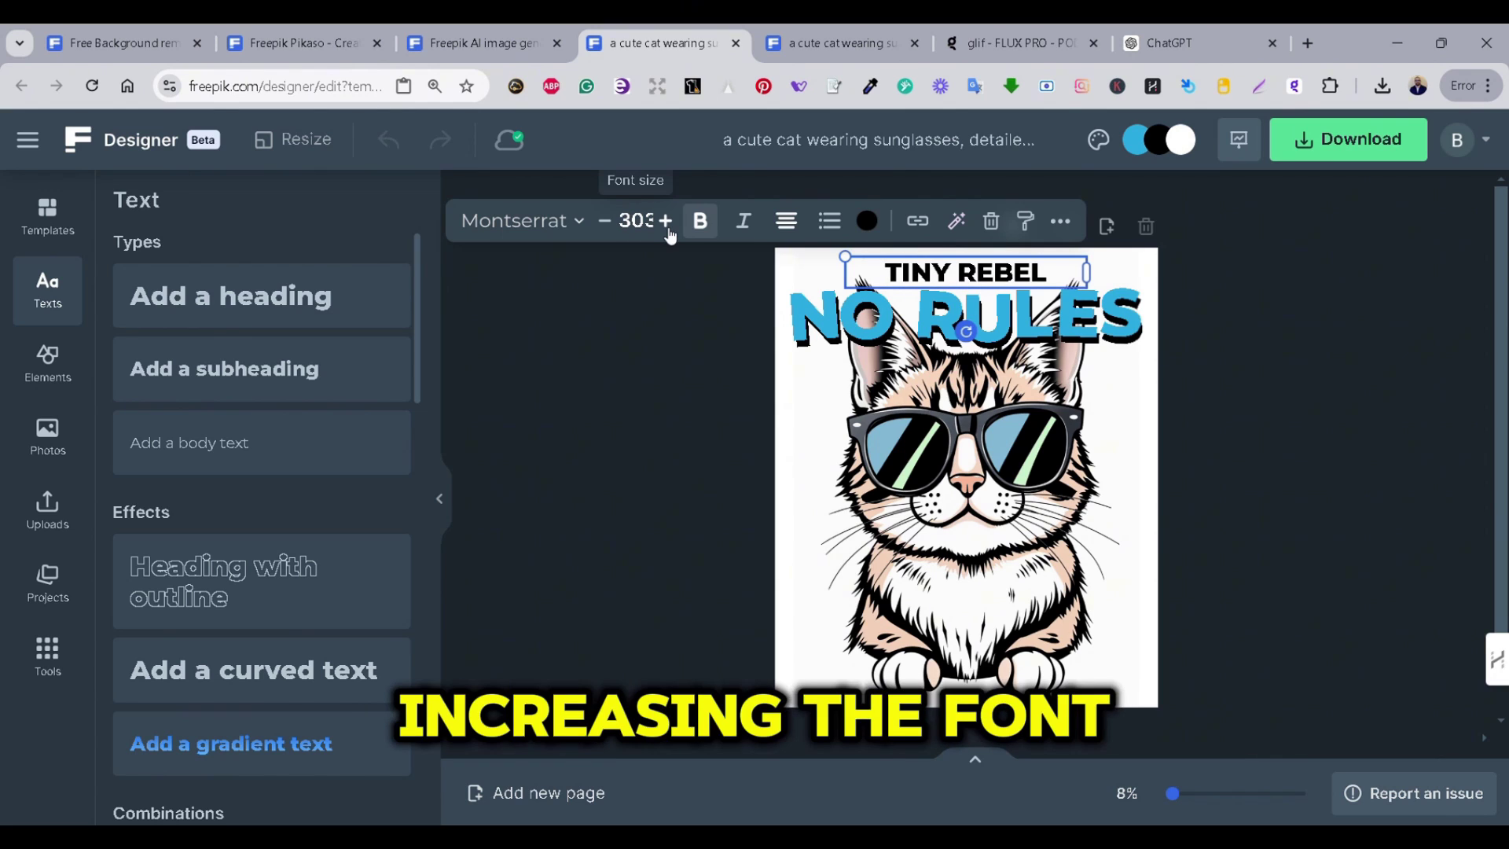
- Narrow the TINY REBEL text box, scale the text to size 320 and center it above NO RULES
drag(1087, 273, 1036, 275)
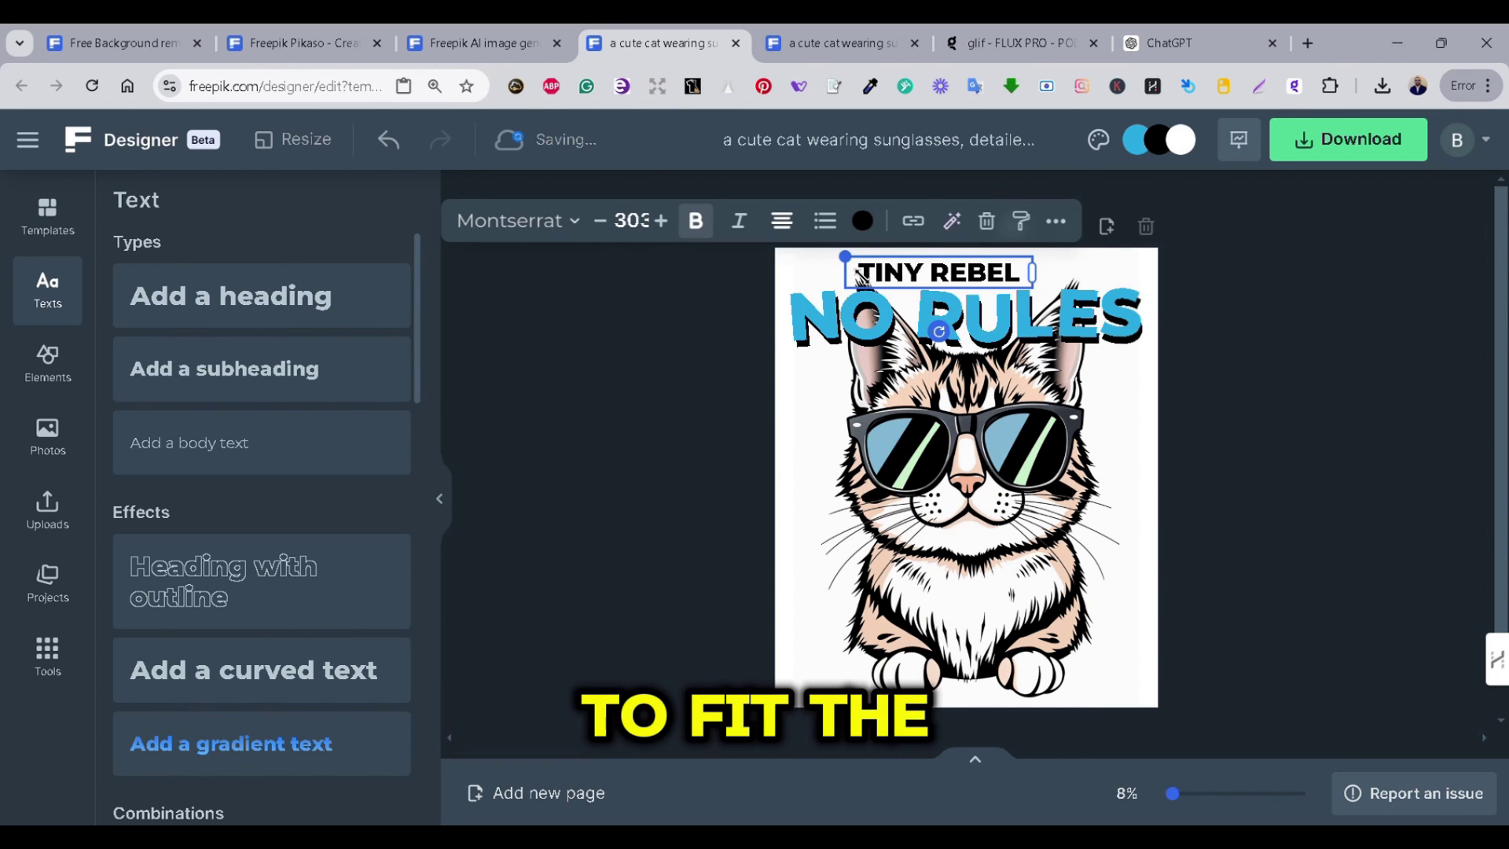
drag(846, 256, 835, 254)
drag(942, 264, 979, 267)
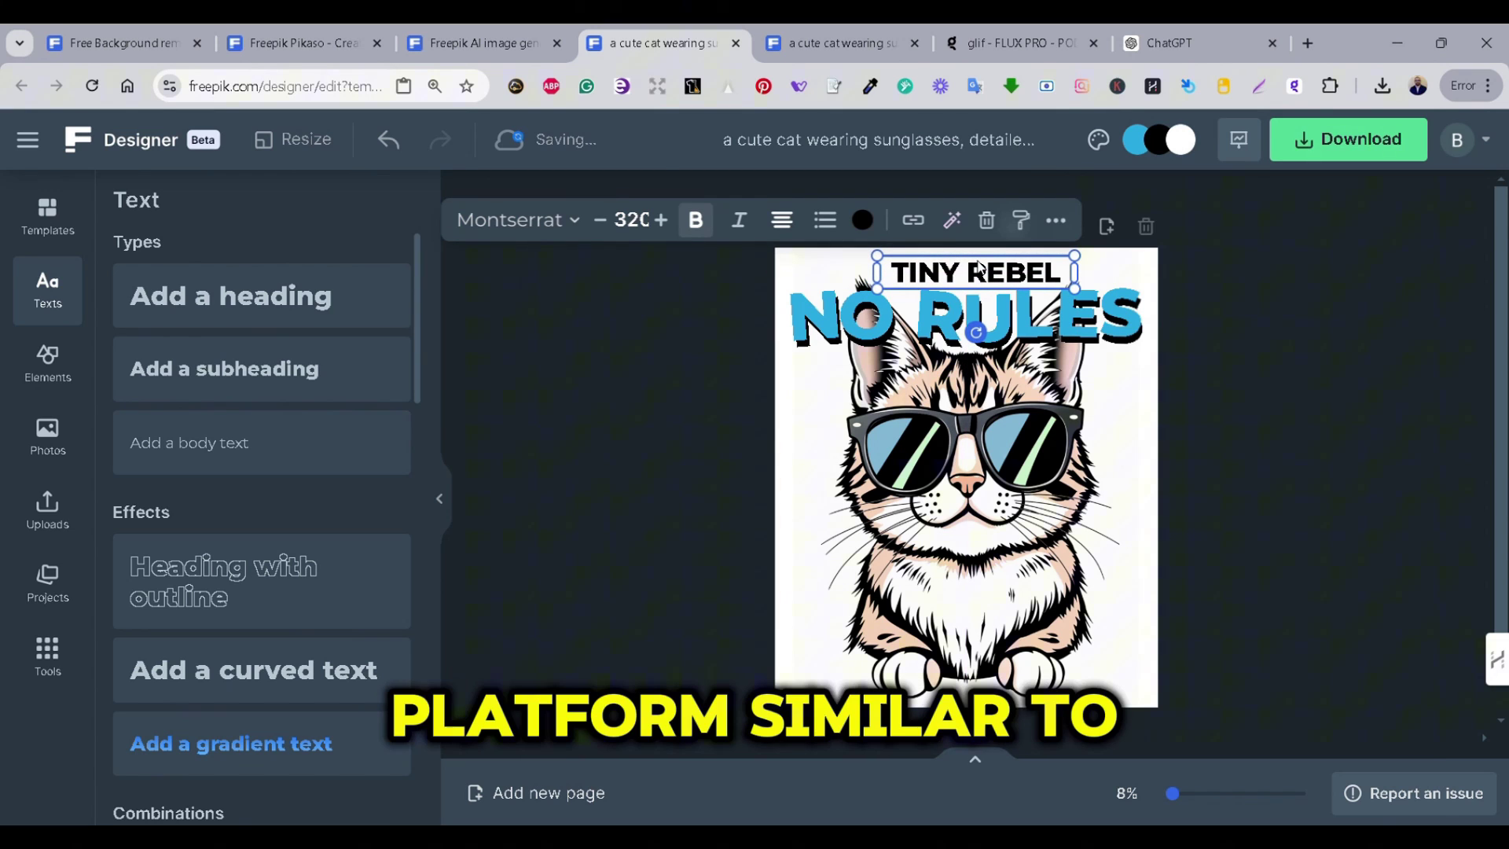
click(1192, 429)
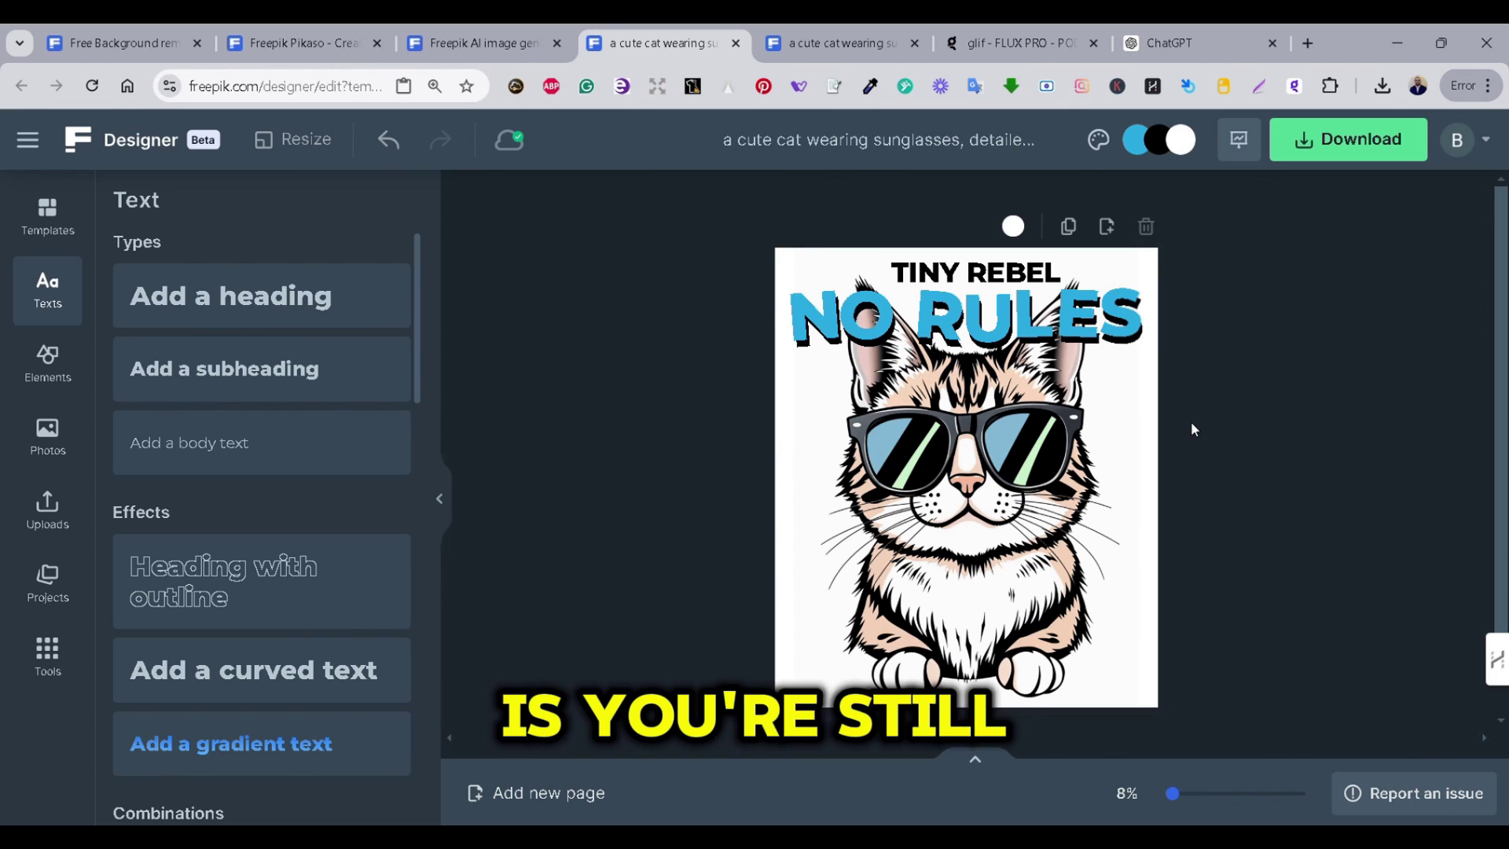
- Enlarge TINY REBEL to font size 359 and adjust its position just above NO RULES
click(900, 276)
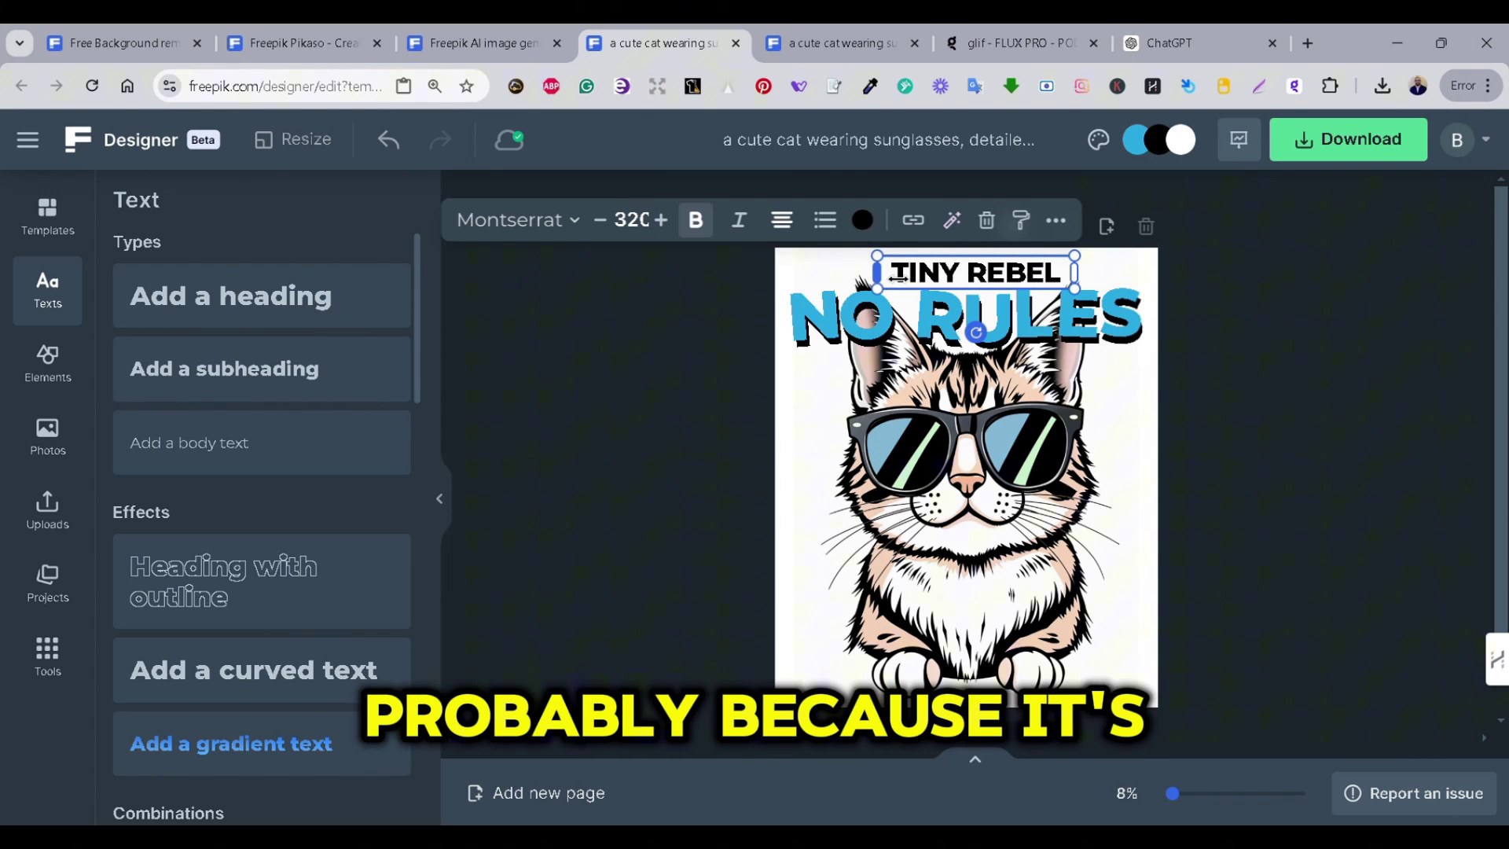
drag(893, 270, 908, 267)
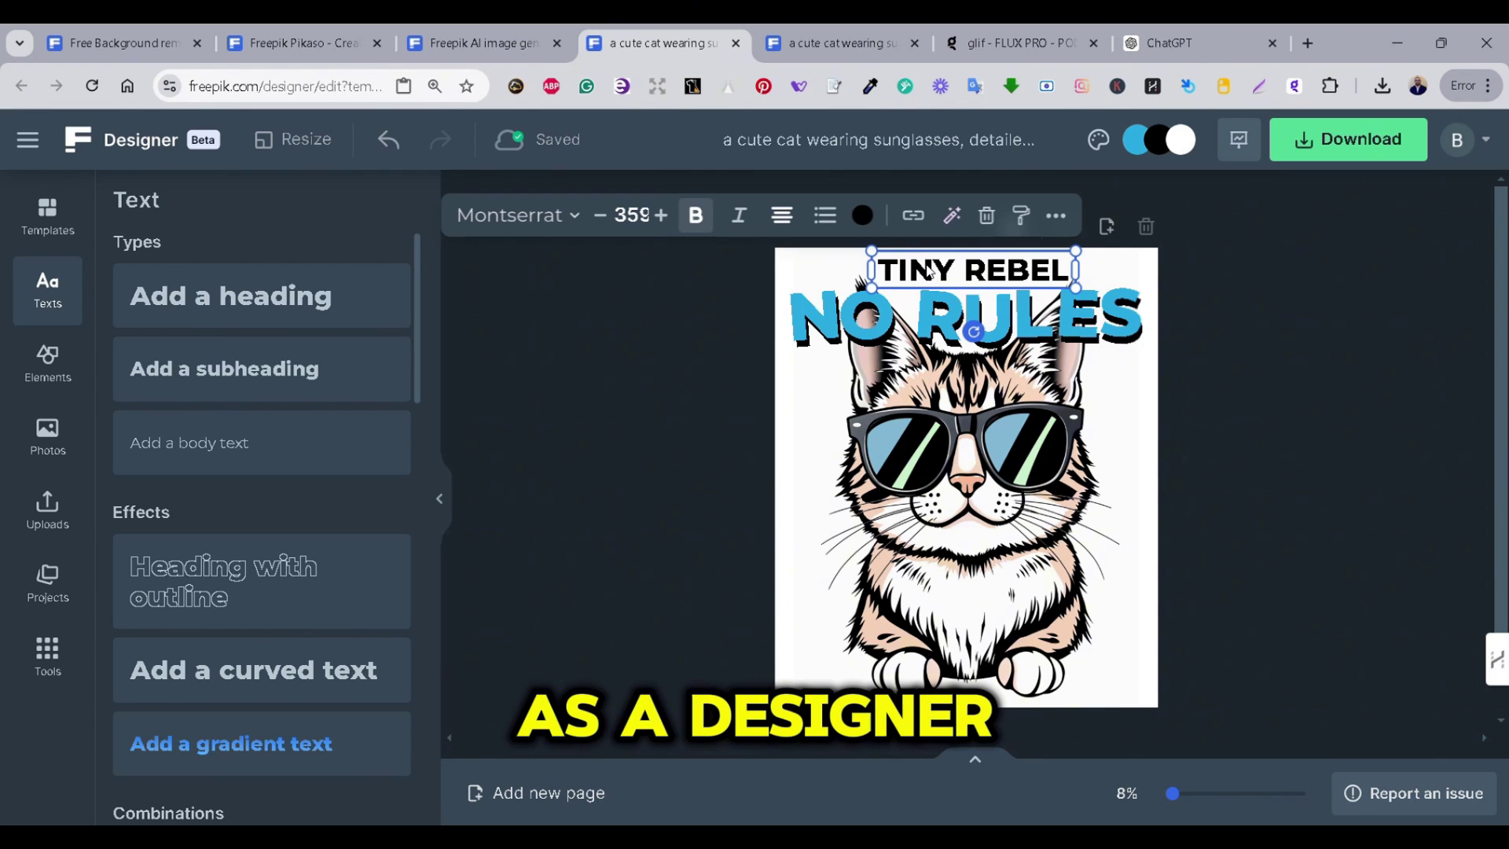
key(Up)
key(Left)
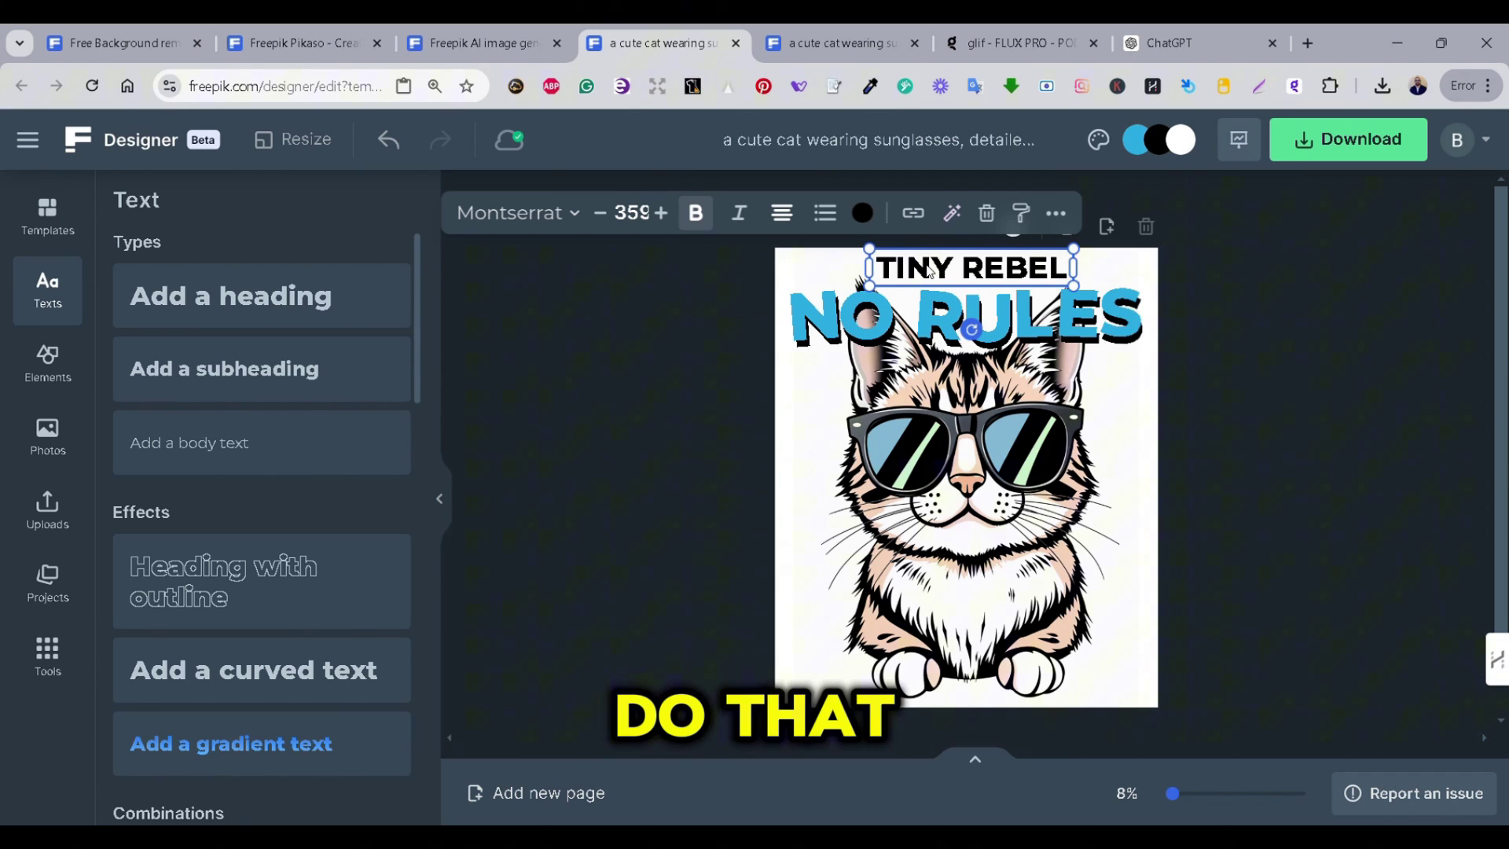
drag(974, 269, 971, 274)
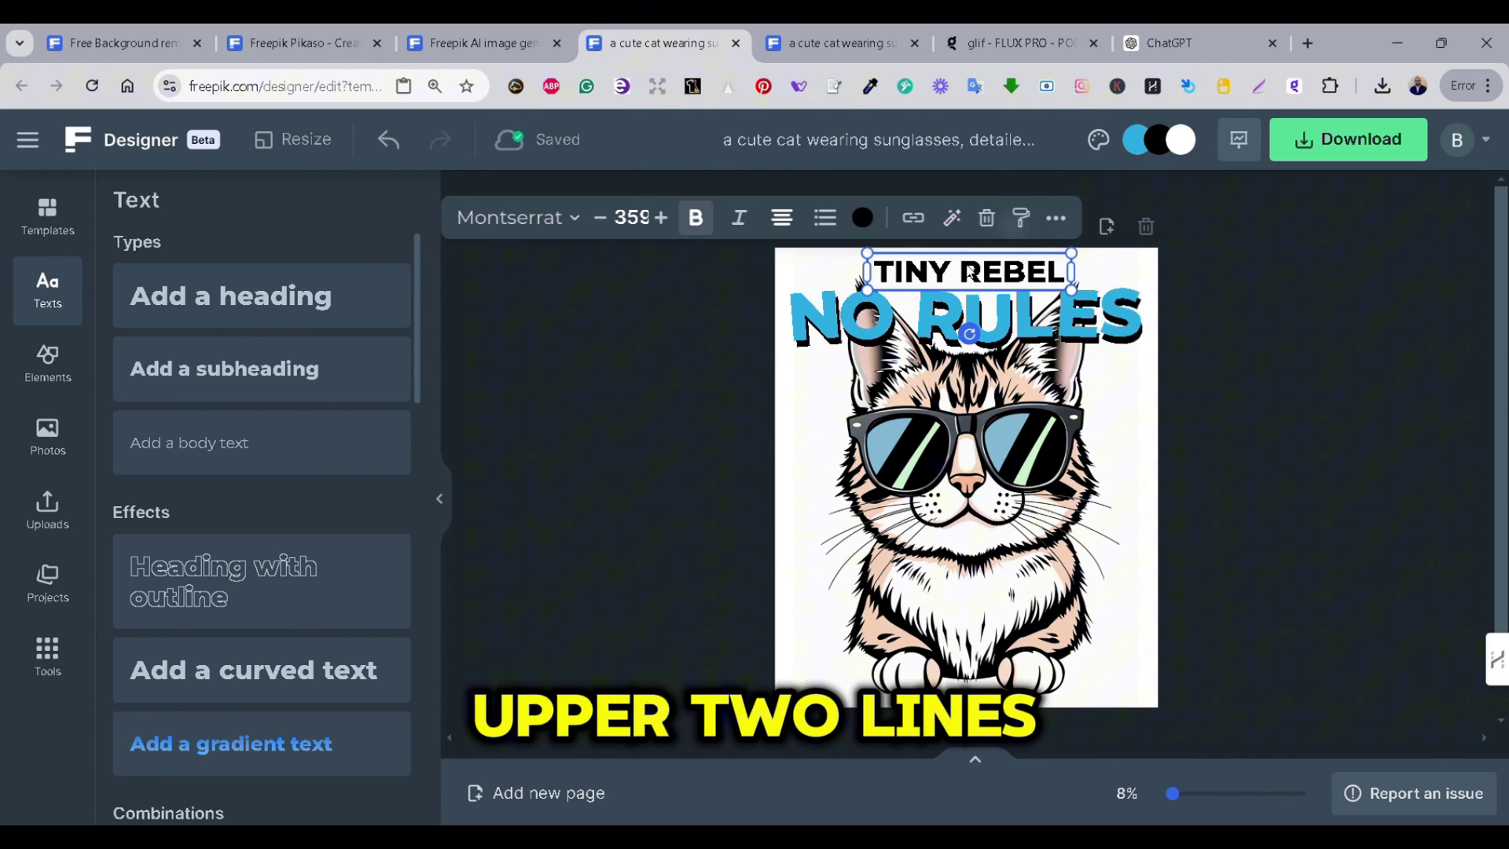
- Select the NO RULES letters together and shift them slightly up toward TINY REBEL
click(1218, 448)
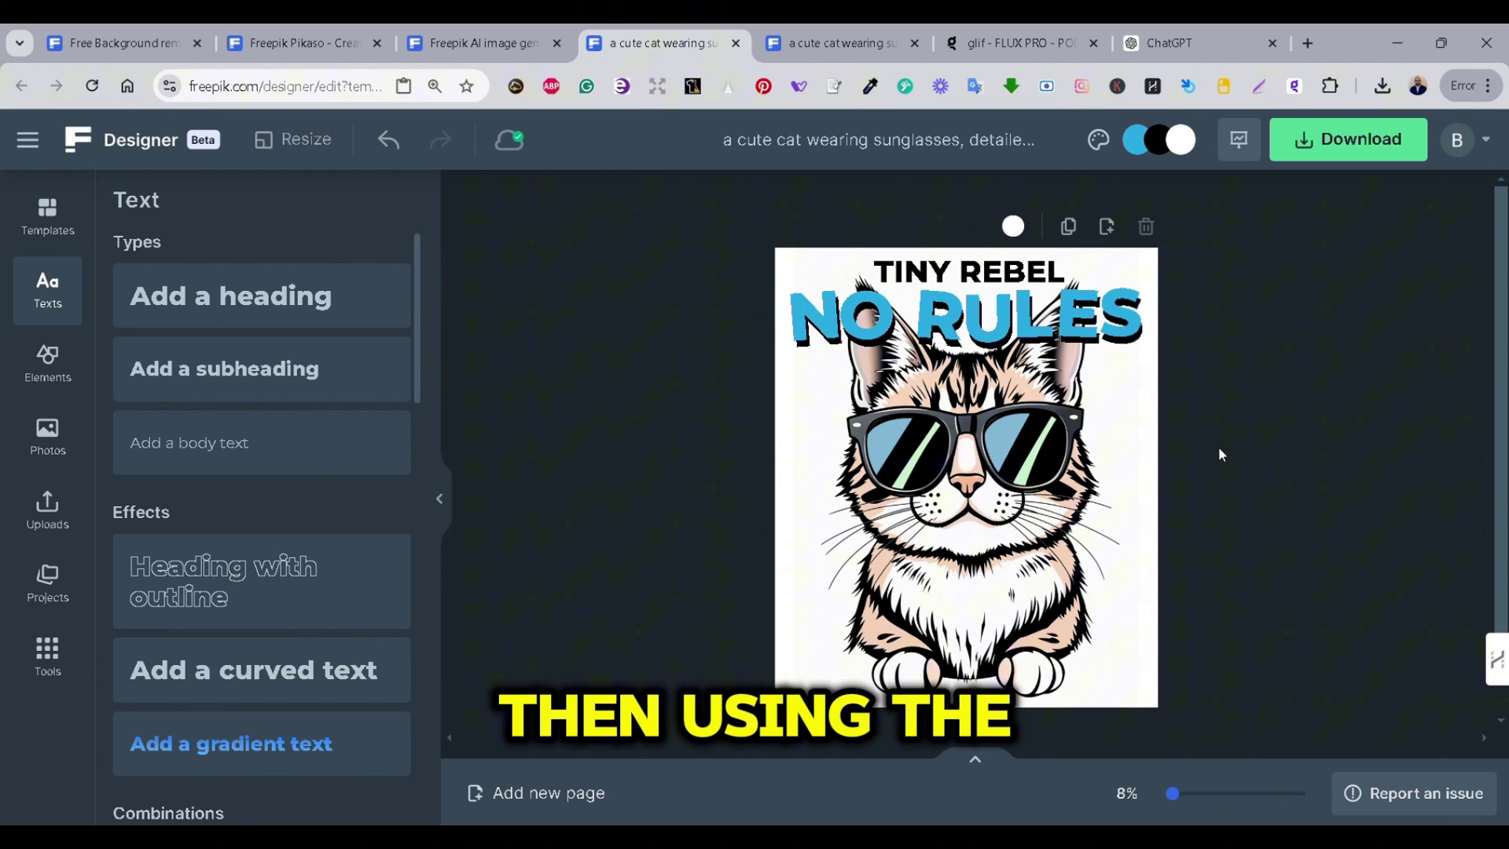
click(814, 332)
shift+click(974, 329)
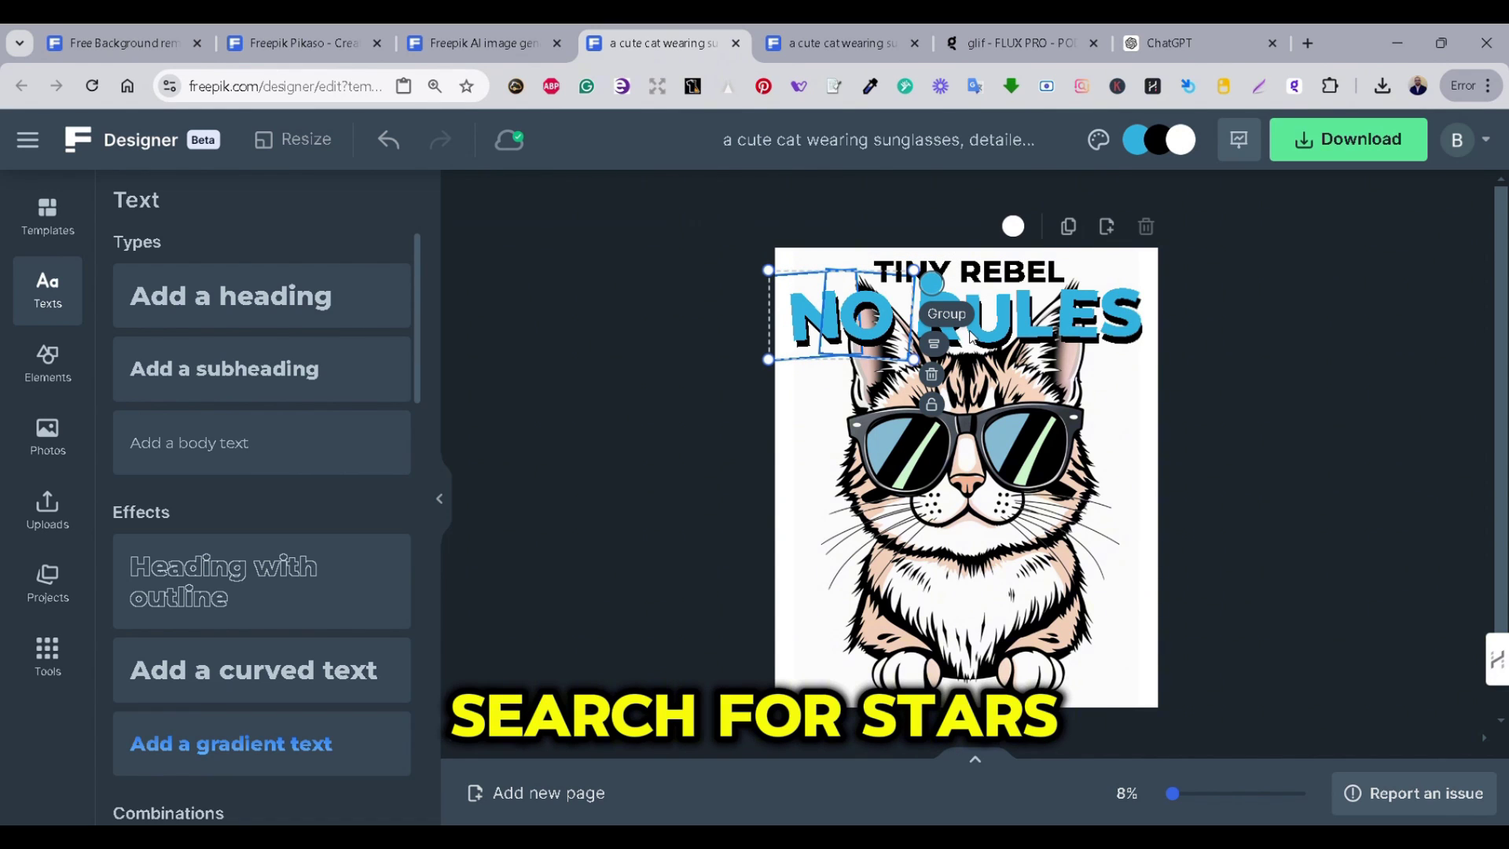
- Search the elements for STAR, add the outlined sparkle stars and place them small below the N, beside the cat's ear
click(48, 362)
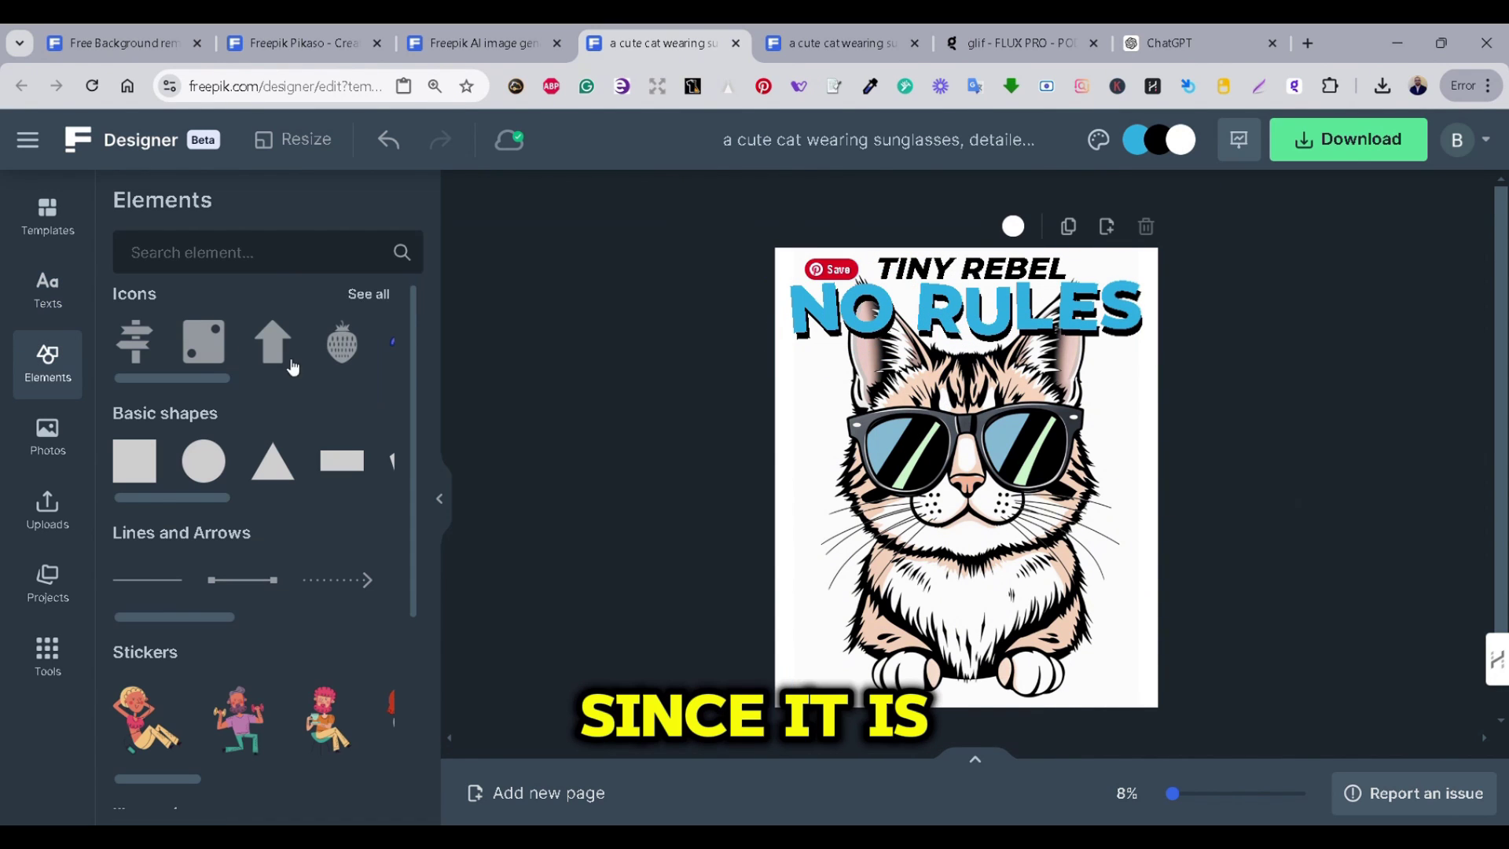
text(STAR)
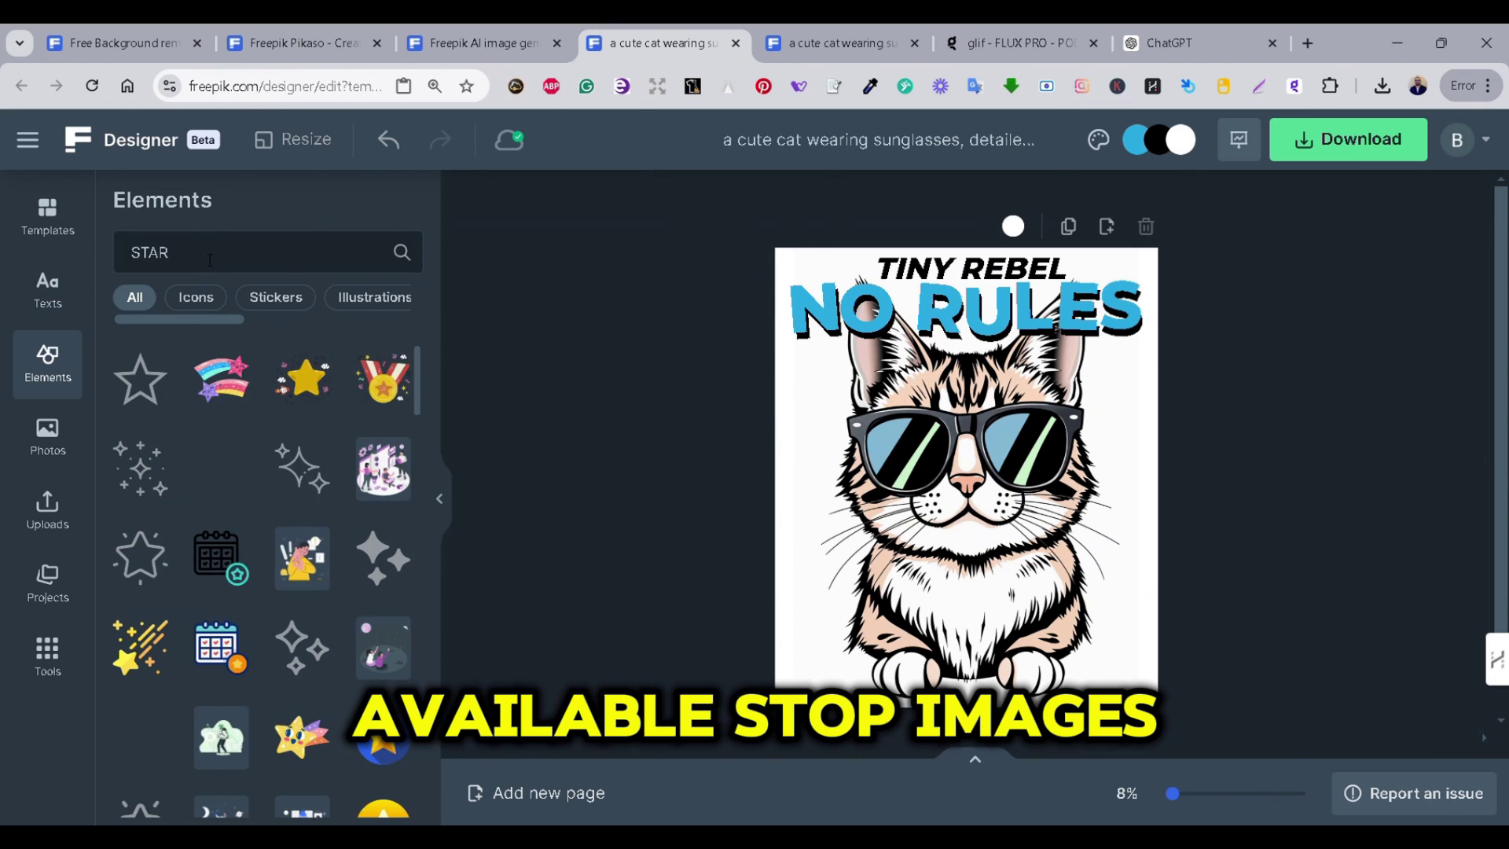
click(358, 477)
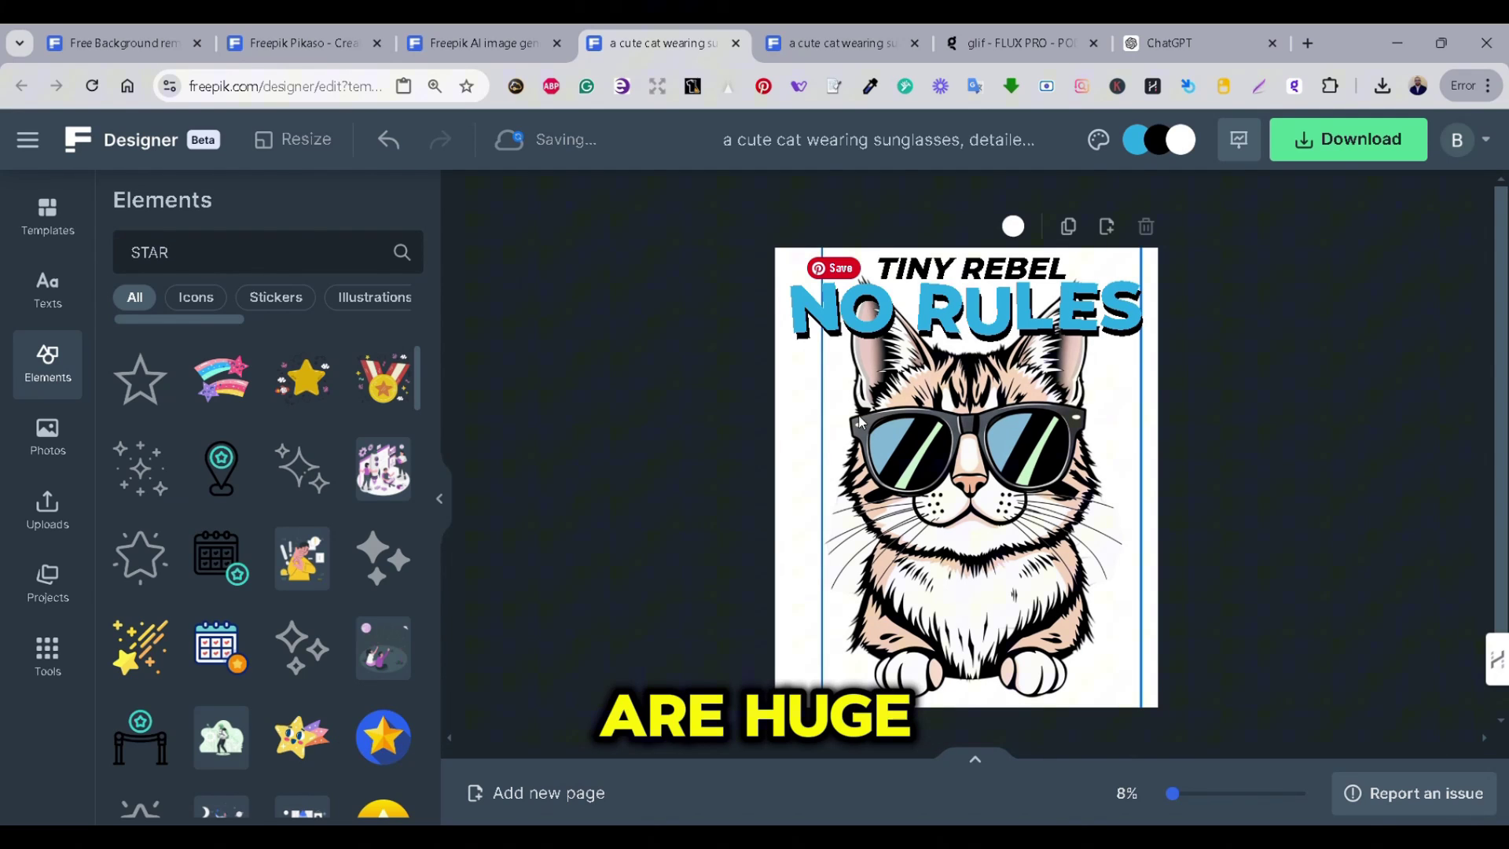
drag(959, 535, 859, 484)
drag(966, 341, 826, 376)
click(1239, 471)
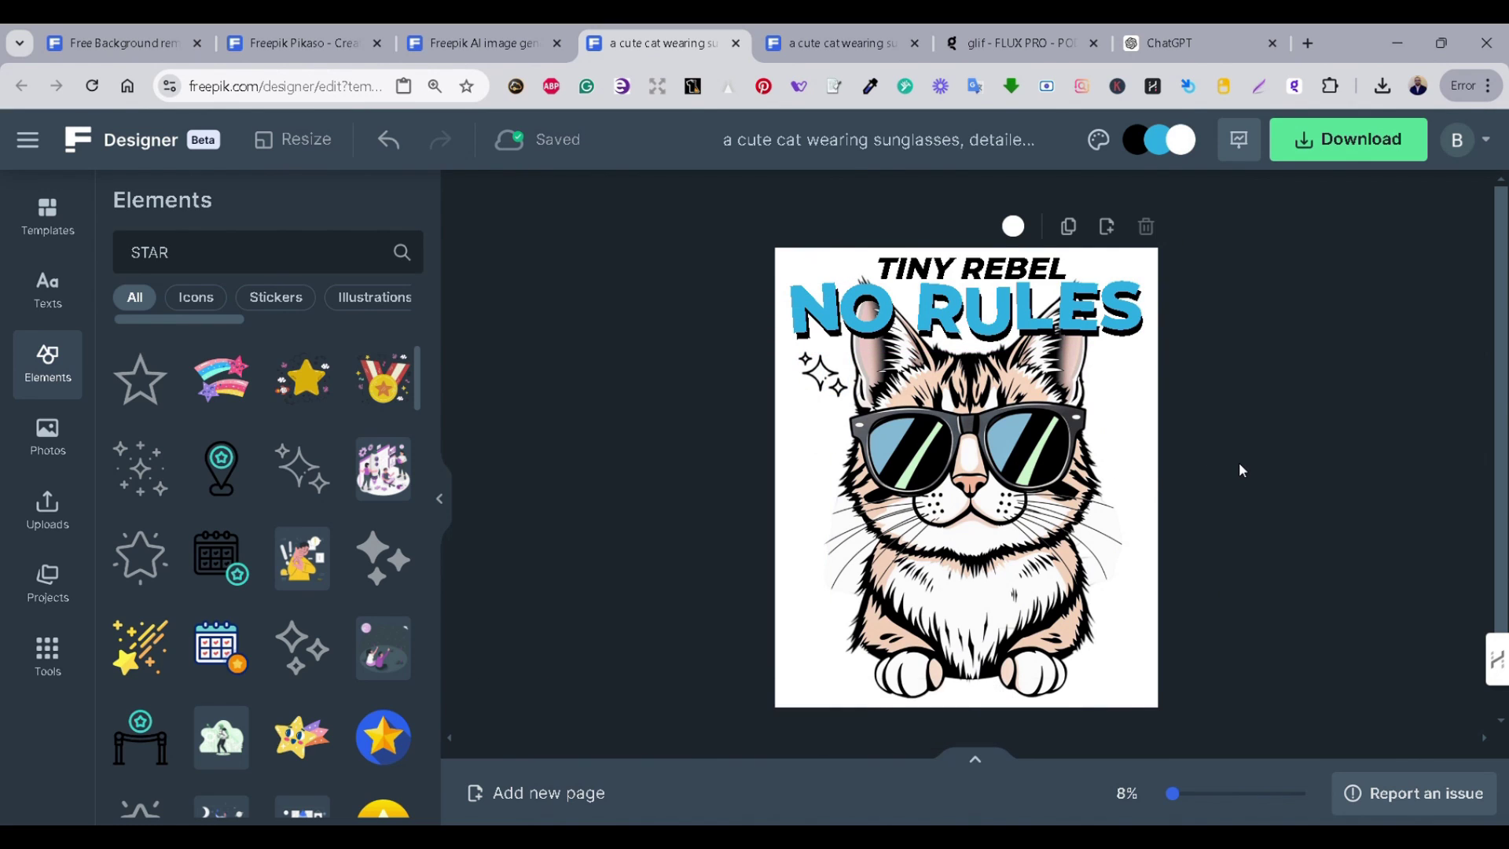
- Duplicate the sparkle stars and place the copy on the opposite side of the cat's head, smaller and rotated
click(818, 383)
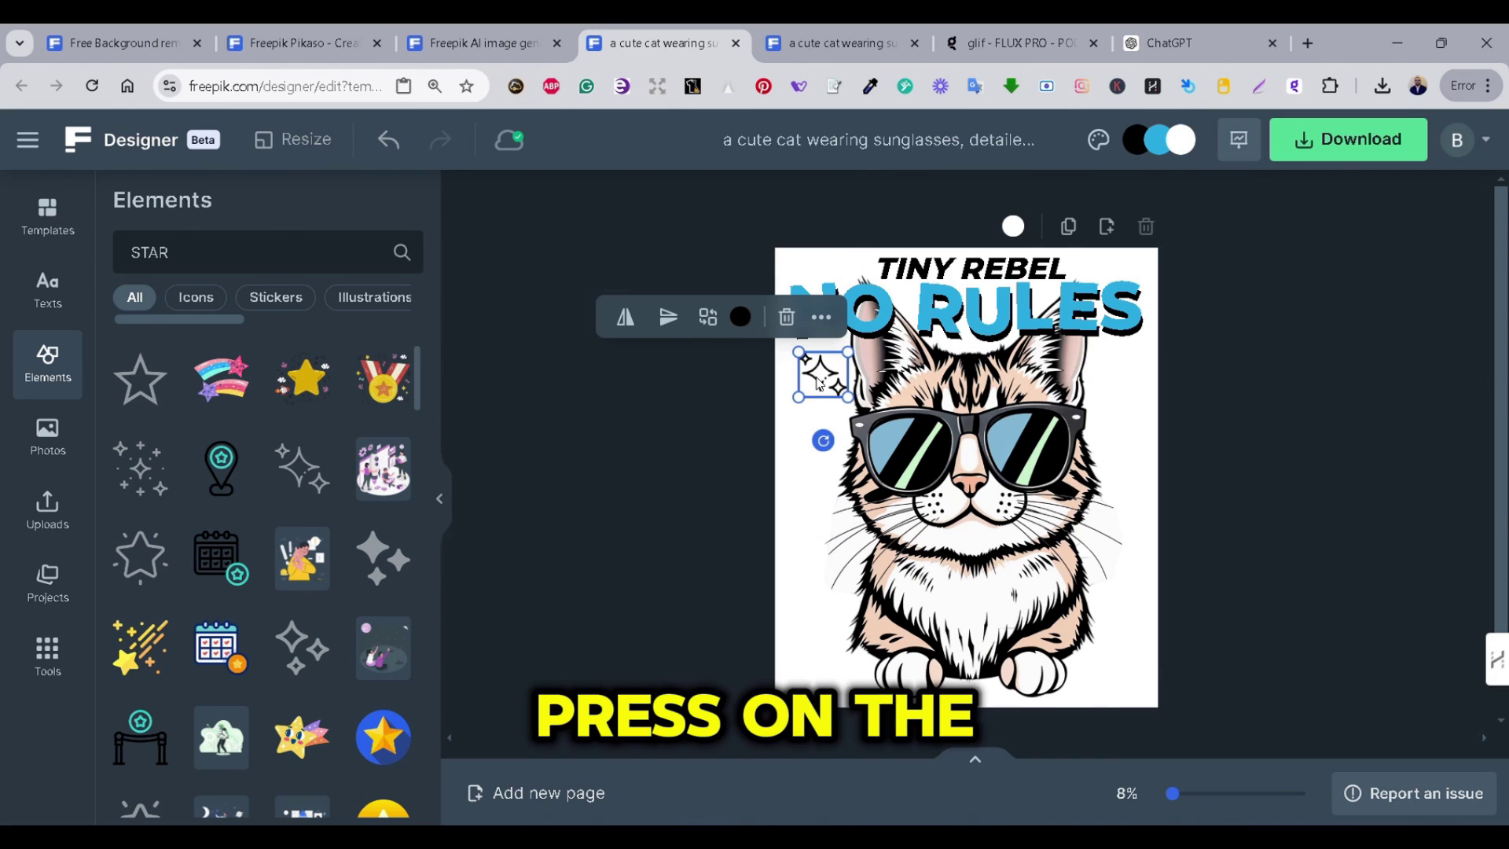
right_click(818, 383)
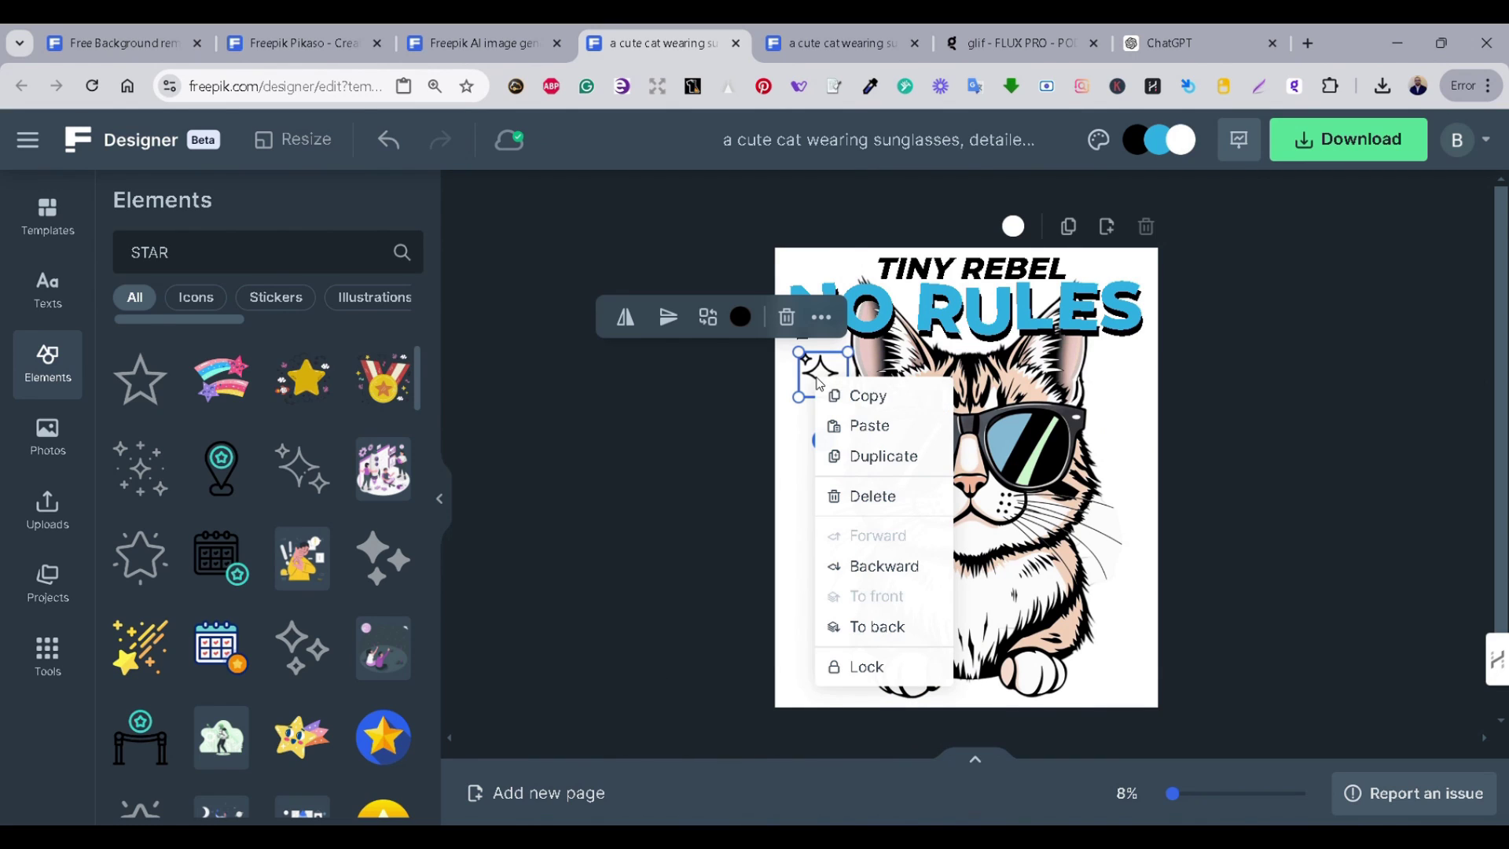
click(873, 457)
drag(840, 423, 1105, 405)
drag(1130, 468, 1141, 408)
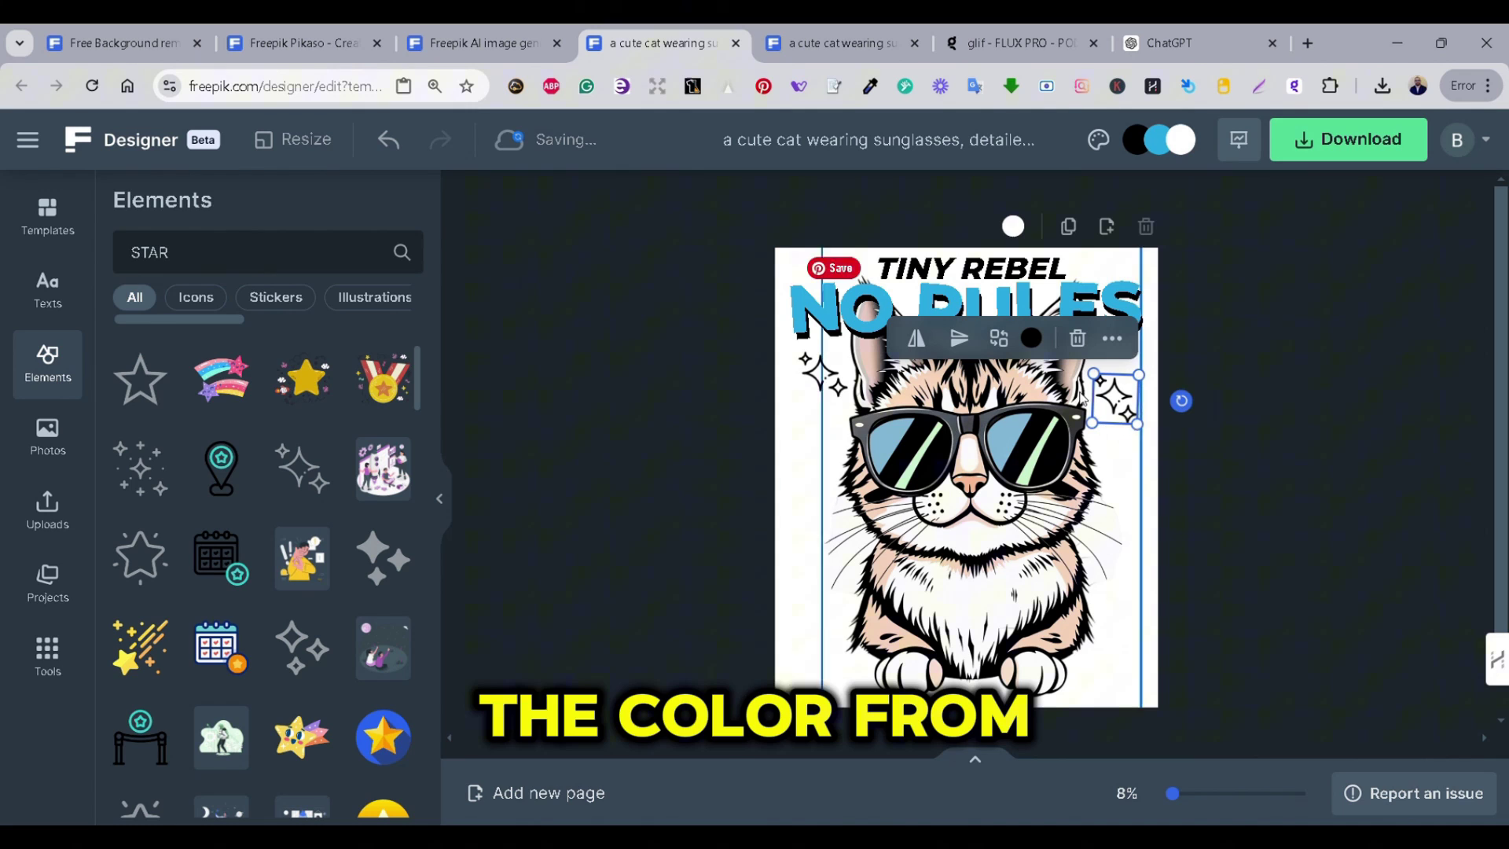
drag(1181, 401, 1133, 412)
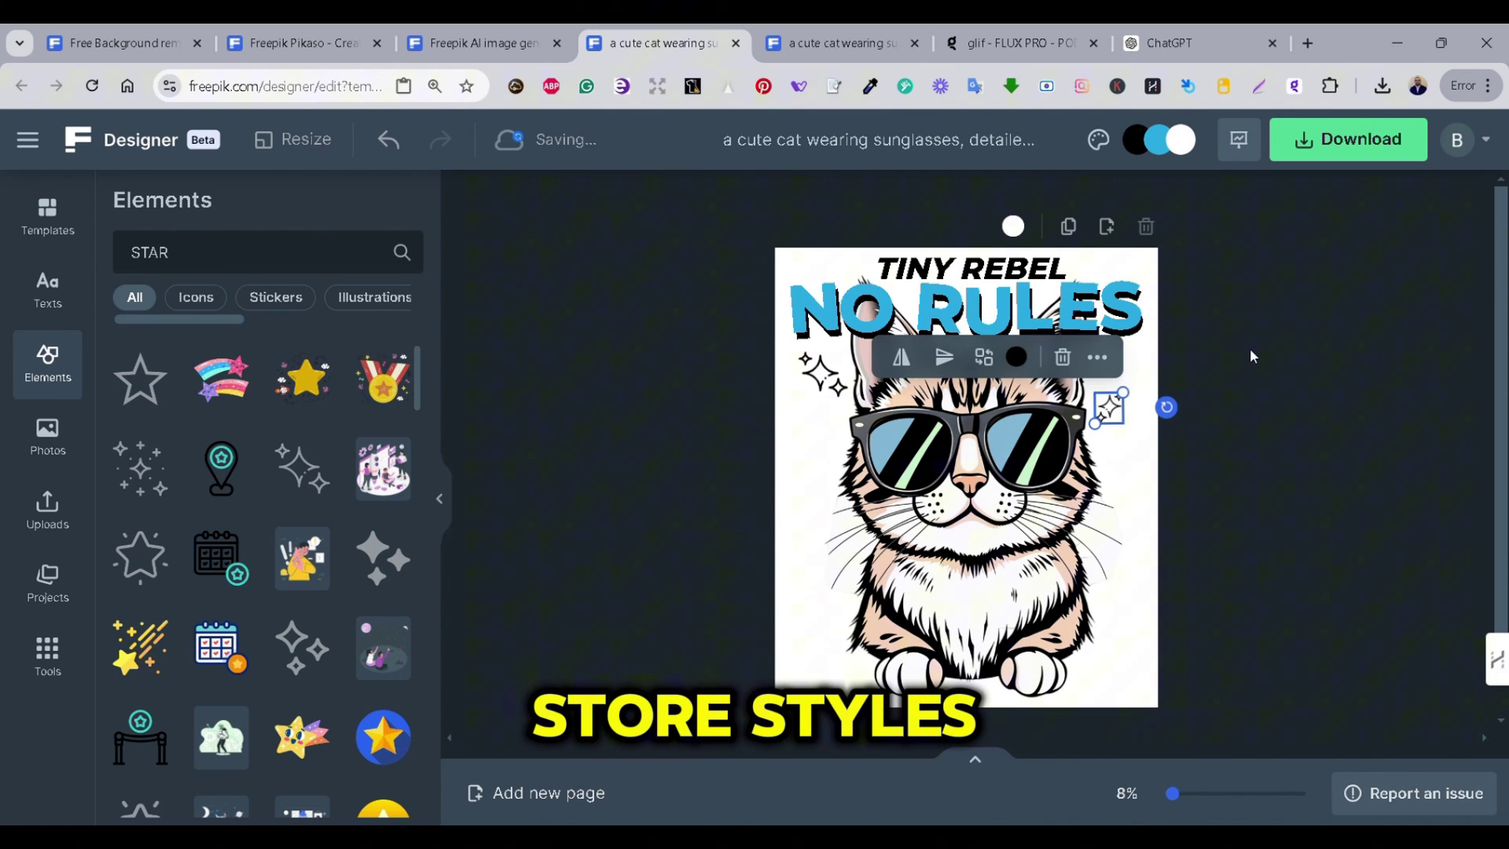
- Reposition the smaller sparkle stars so they sit beside the right-hand lens of the sunglasses
click(1216, 373)
click(1116, 414)
drag(1117, 414, 1117, 395)
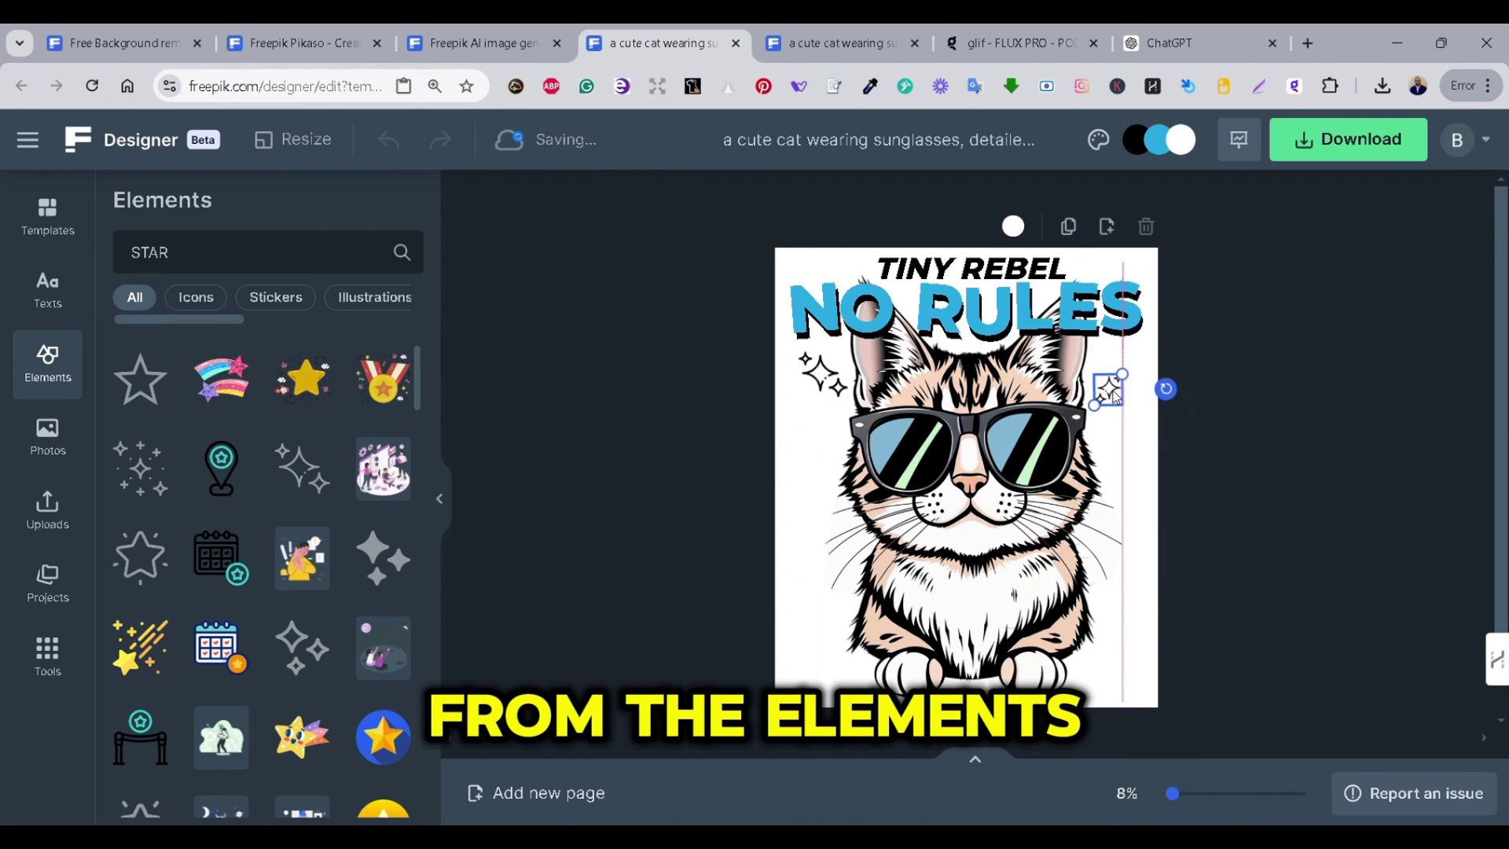
click(1267, 482)
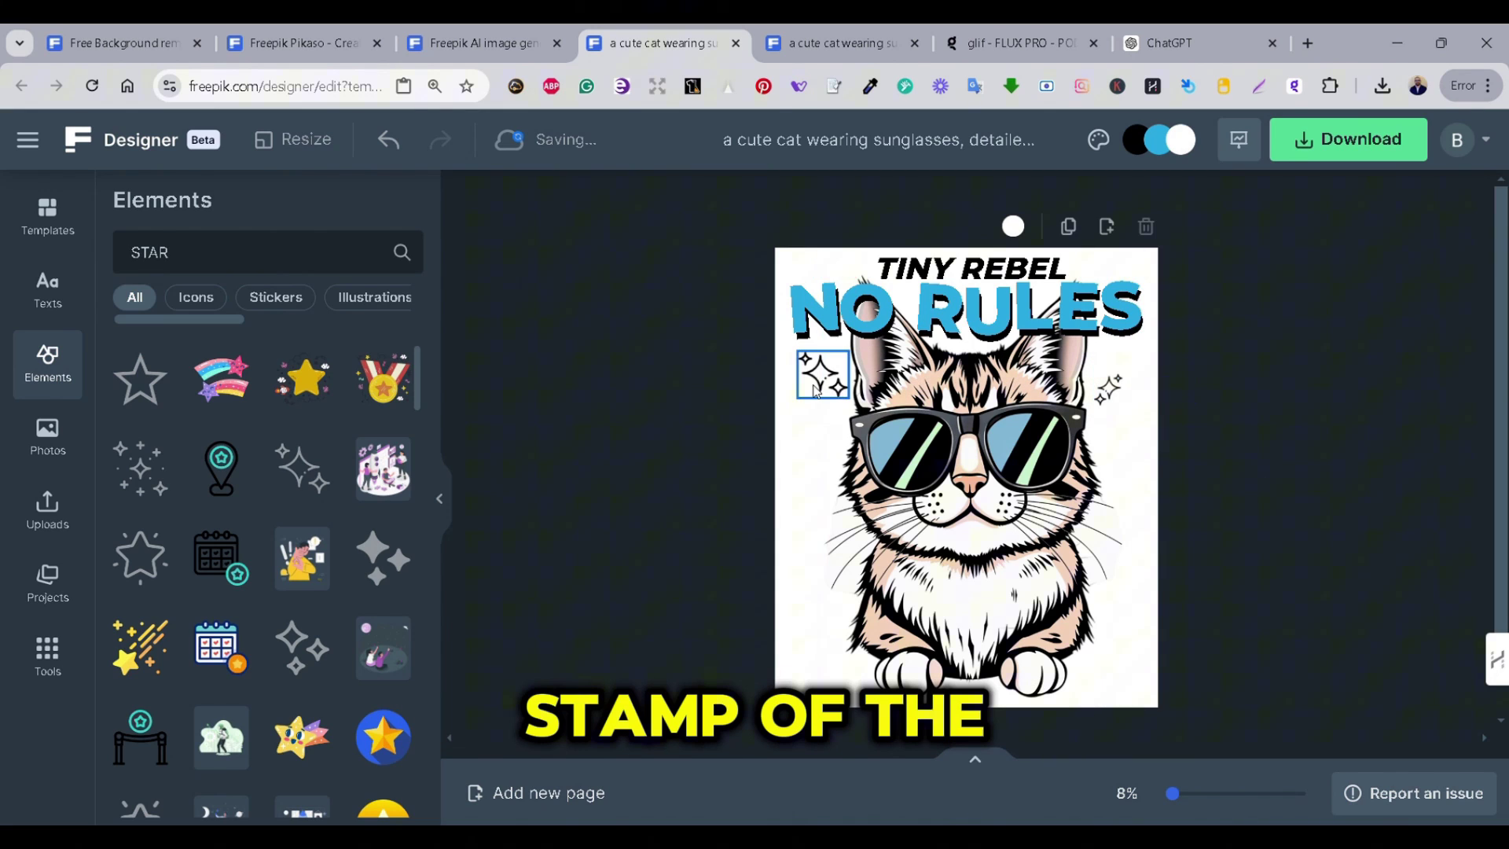
drag(1109, 389, 1108, 435)
click(1324, 438)
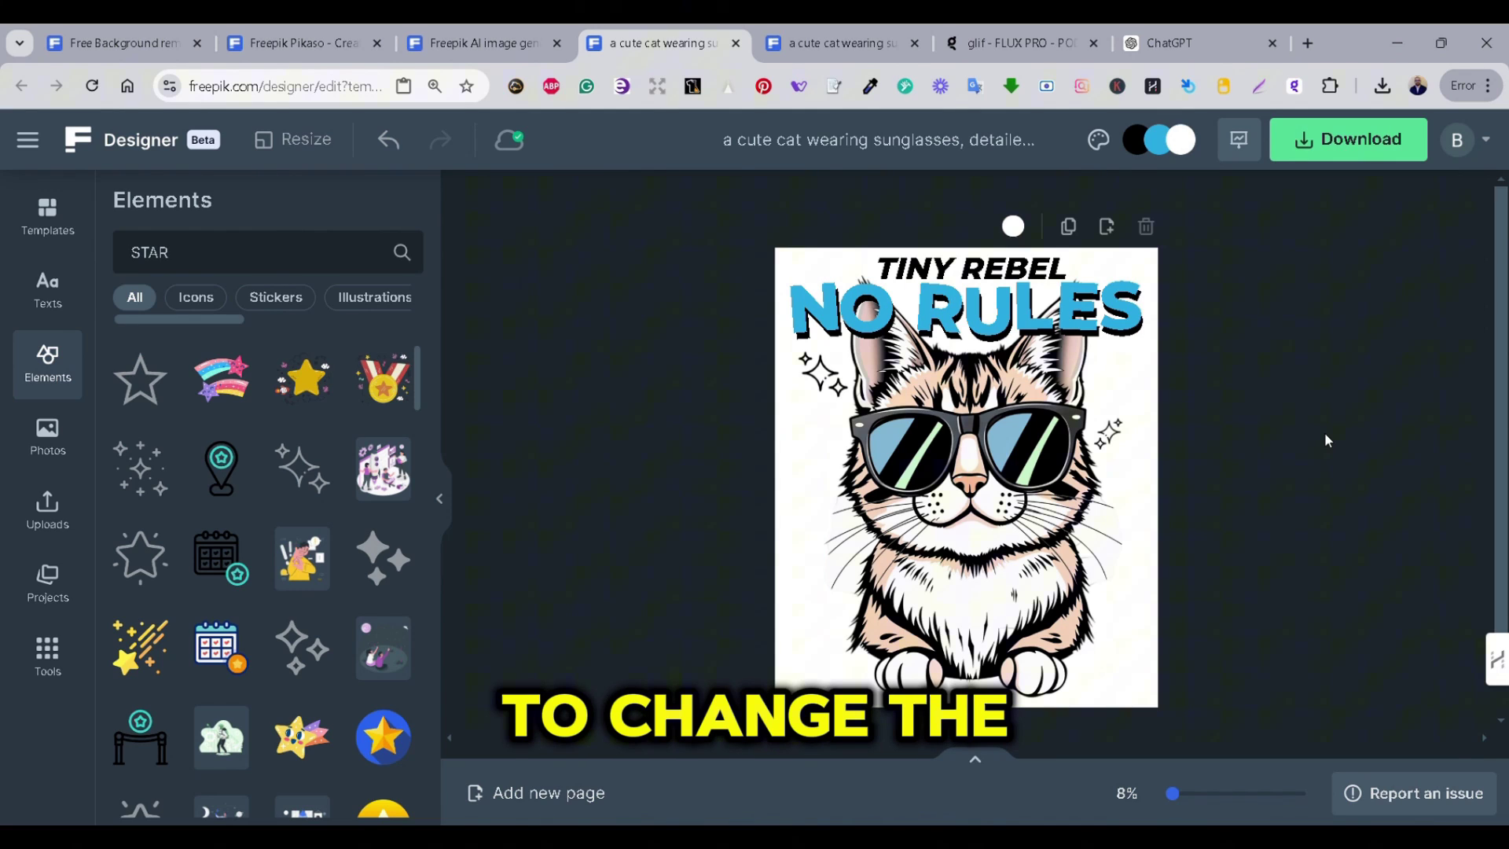
- Recolor the larger sparkle stars with the peach tone F5D3B8 sampled from the cat's fur
click(822, 373)
click(742, 318)
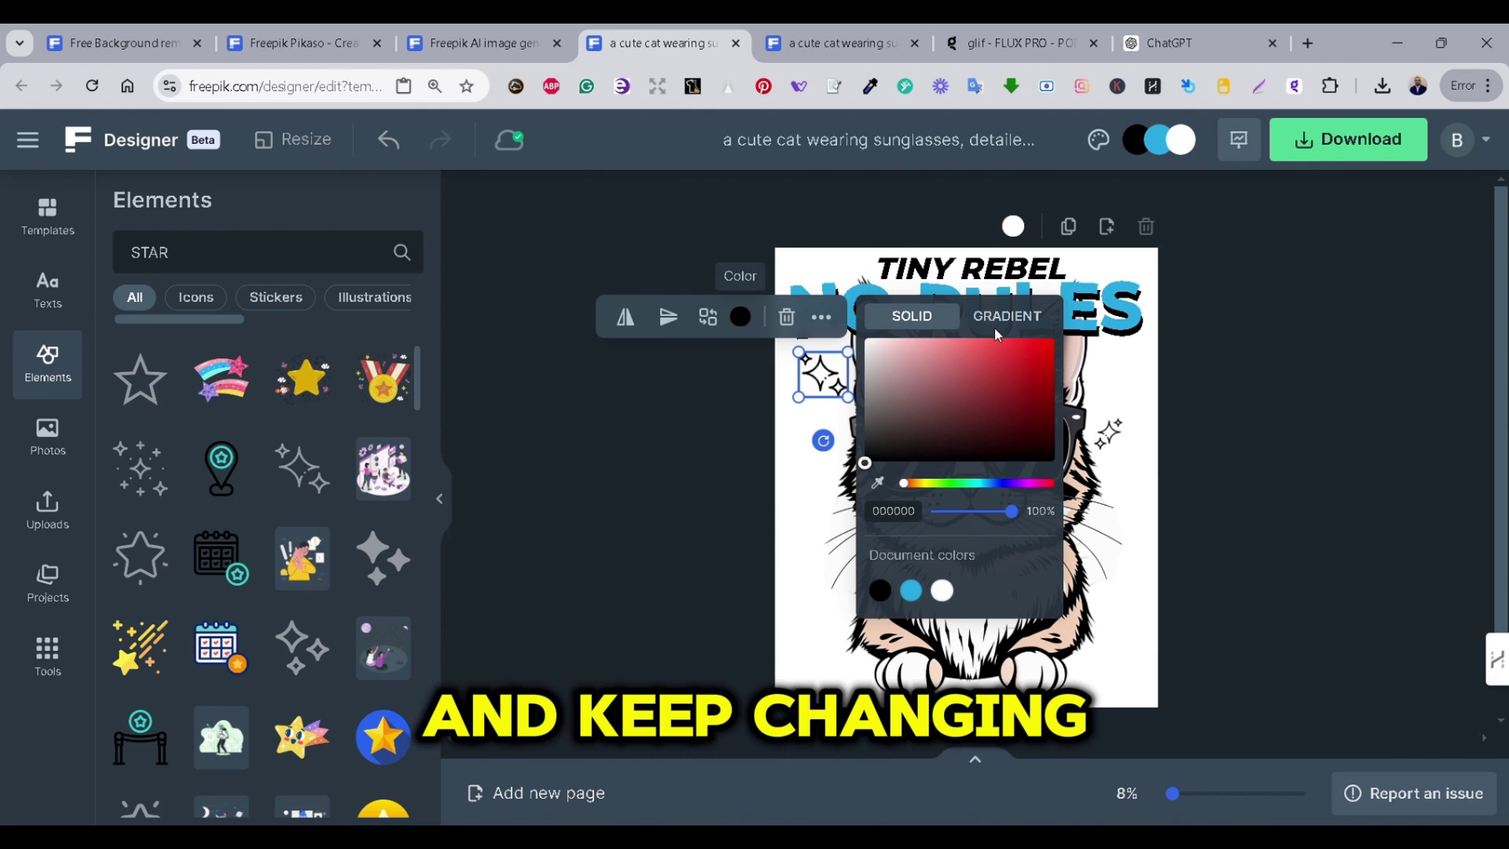
click(878, 483)
click(1079, 497)
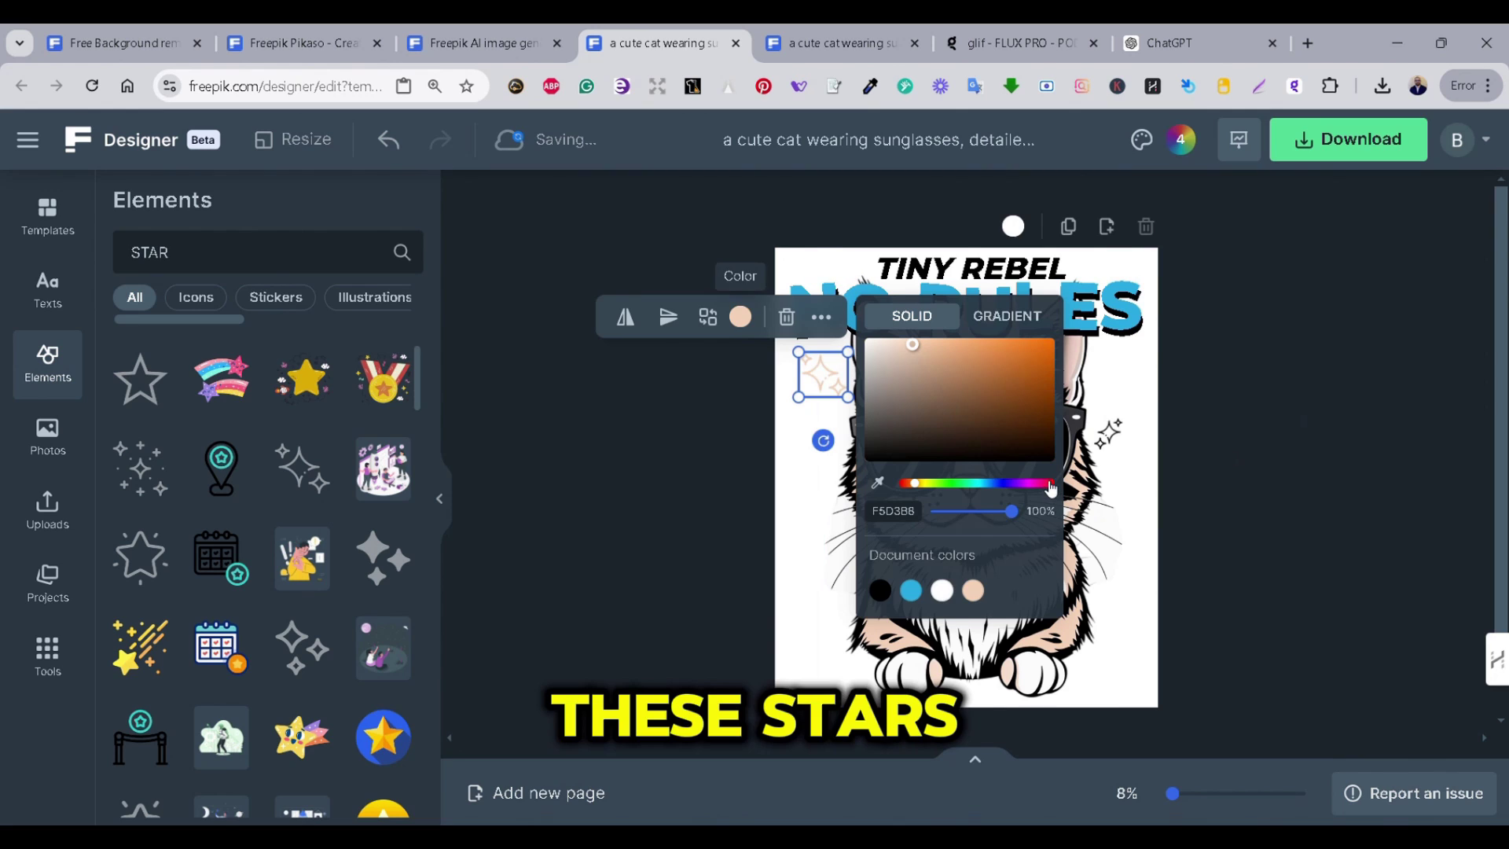
click(1077, 492)
- Change the peach color in the template's color style to a bright magenta
click(1181, 140)
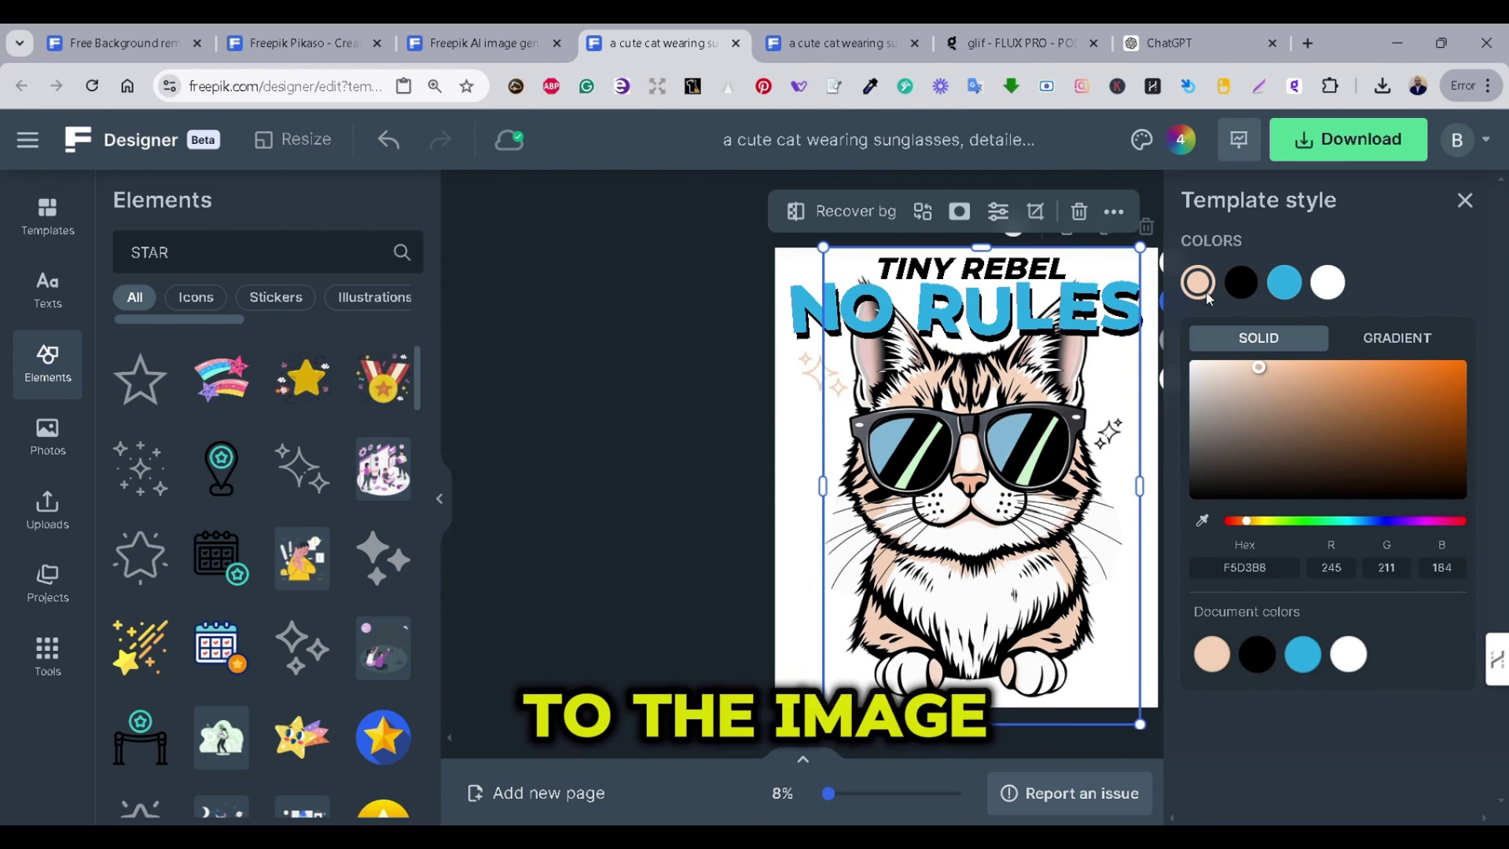
click(1434, 521)
click(1364, 363)
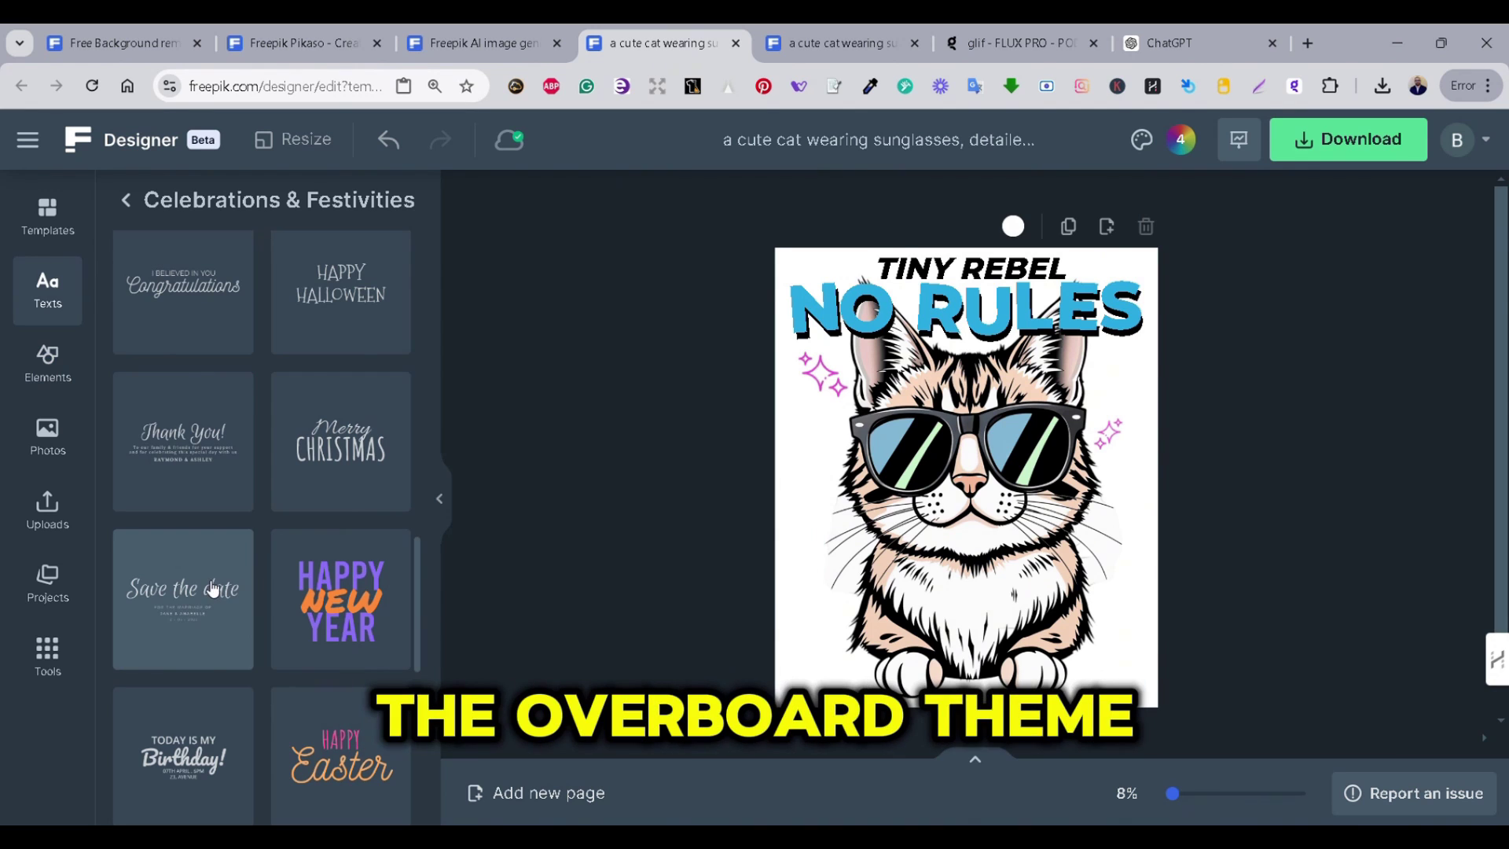
- Replace a trial Save the date text group with the Today Is My Birthday script template
click(212, 589)
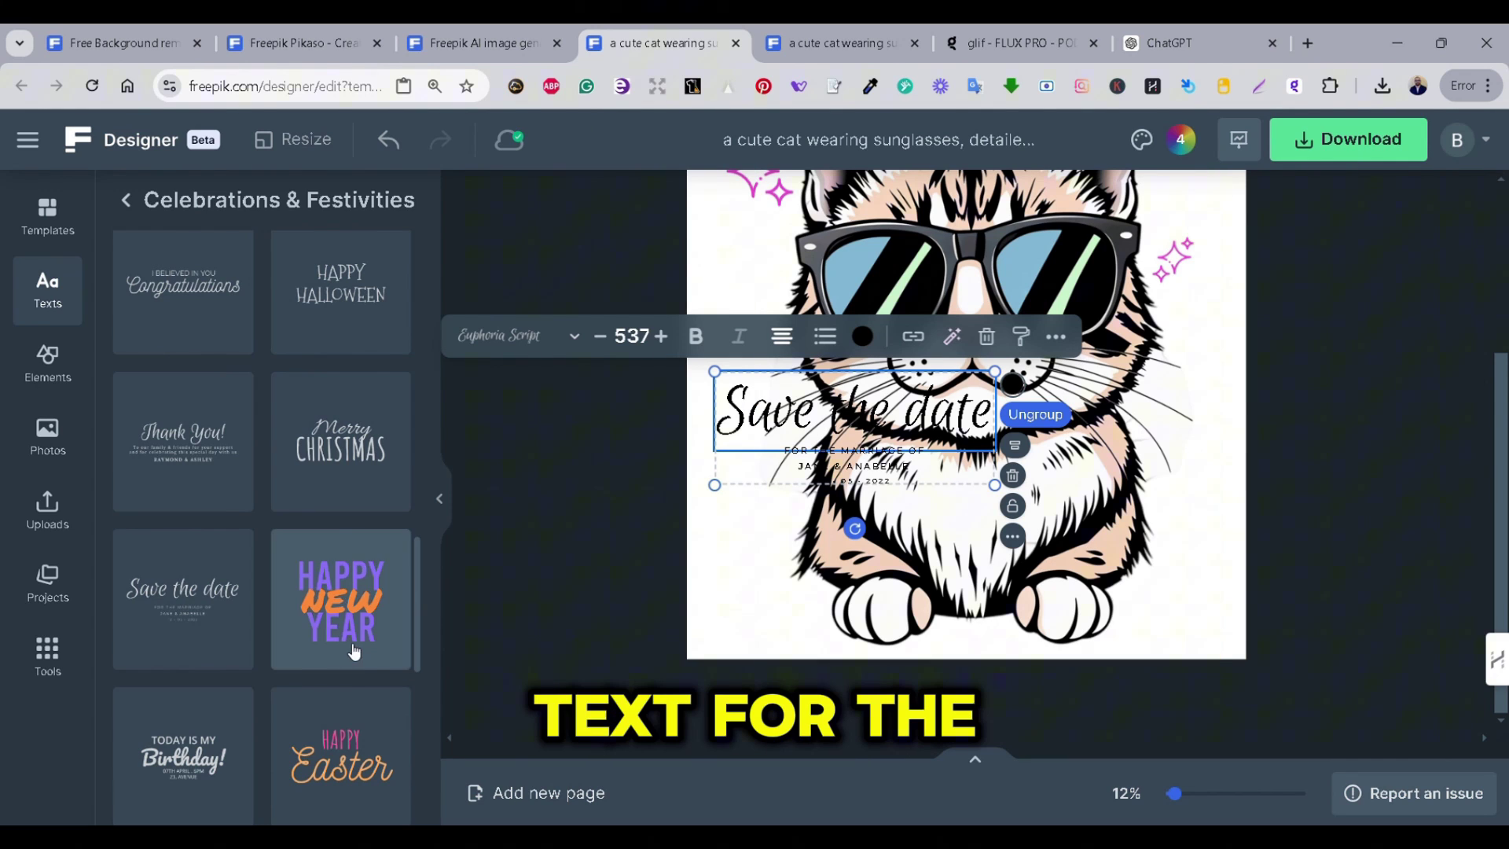
scroll(350, 649, down, 3)
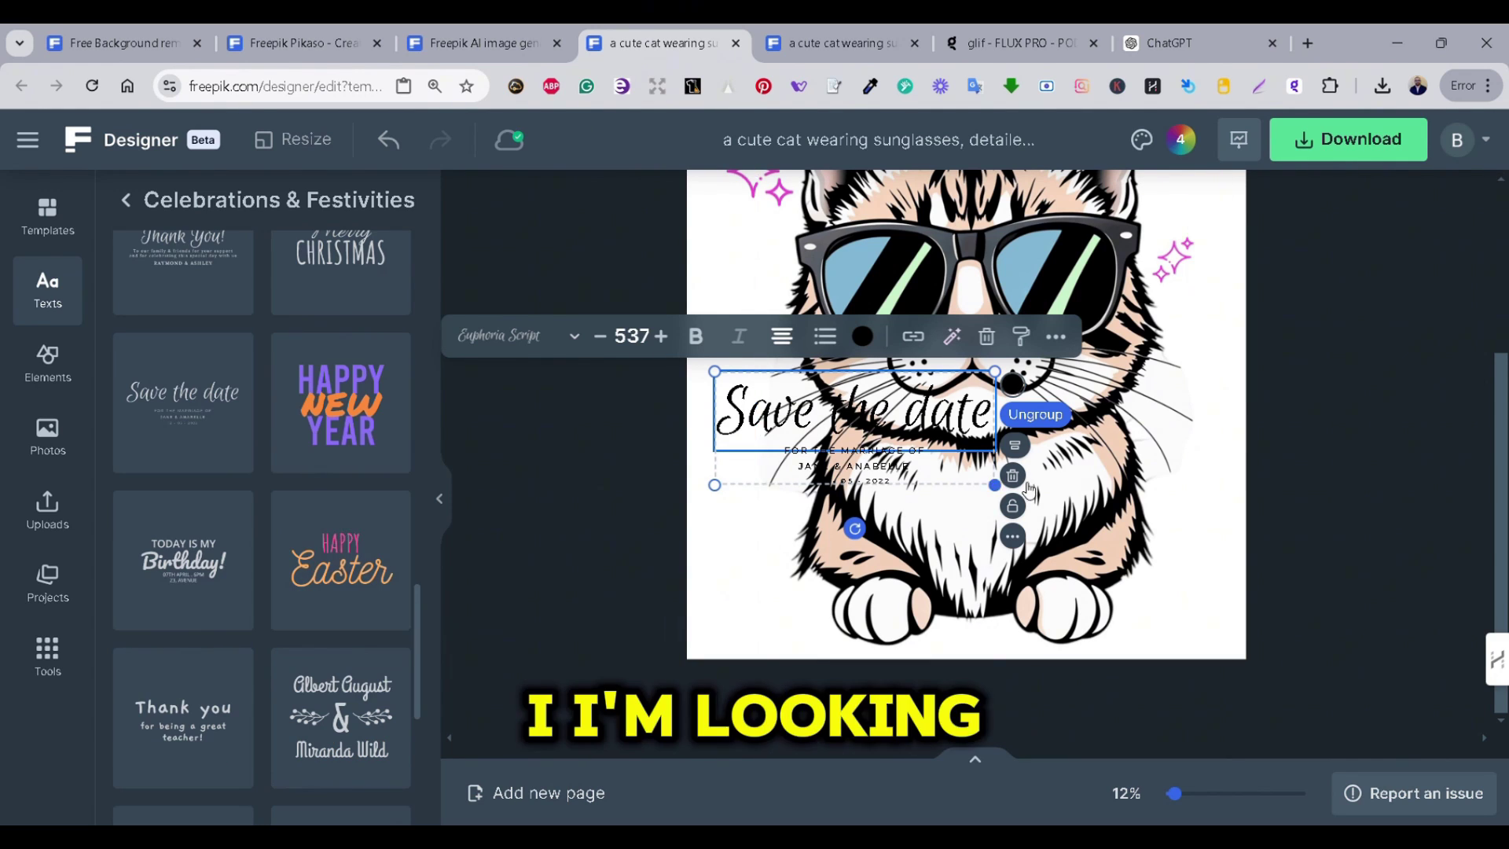
key(Delete)
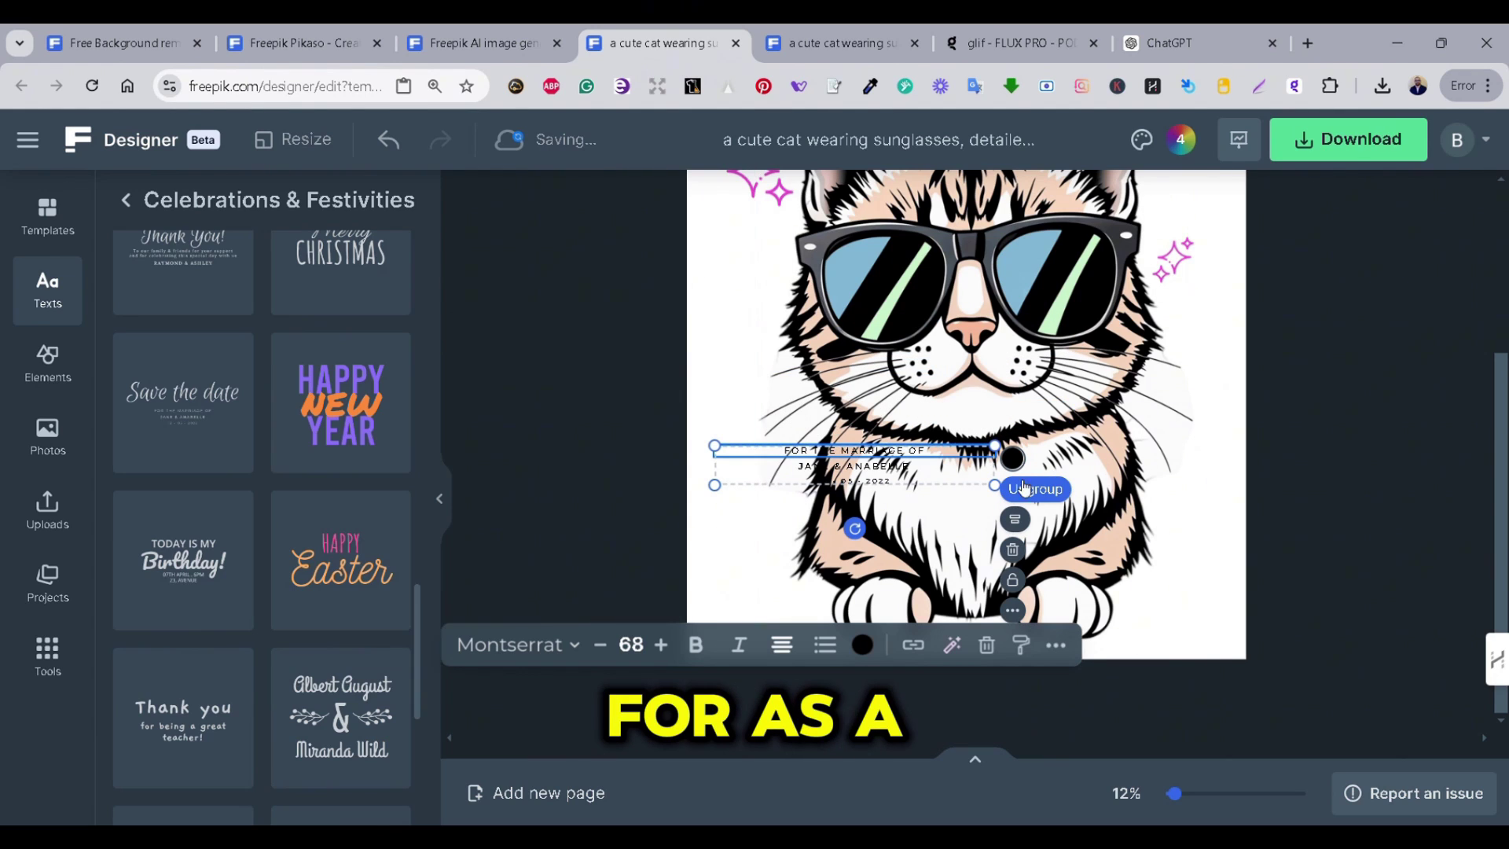
click(196, 582)
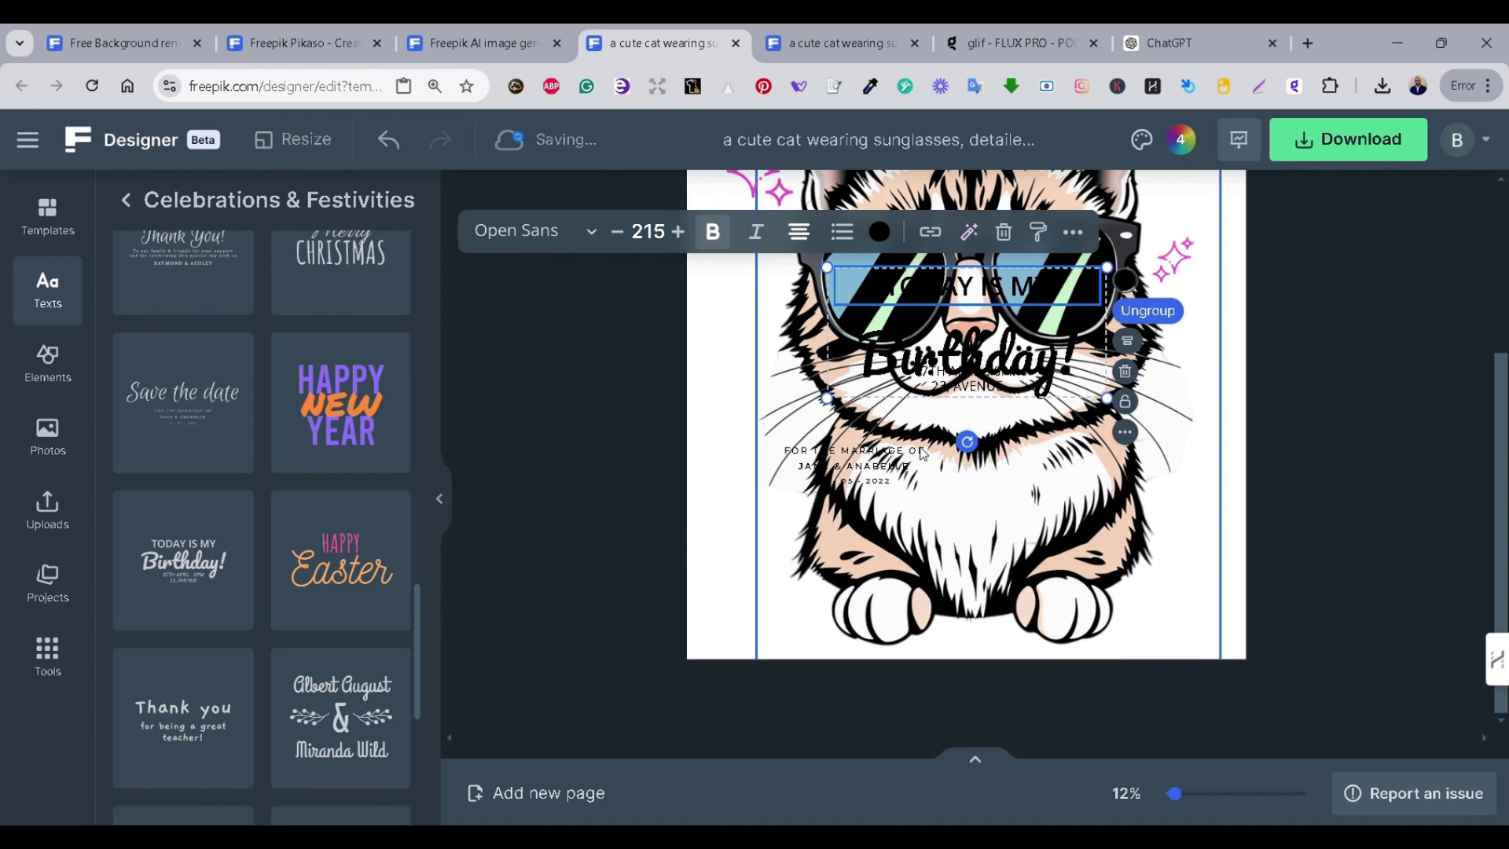
click(853, 462)
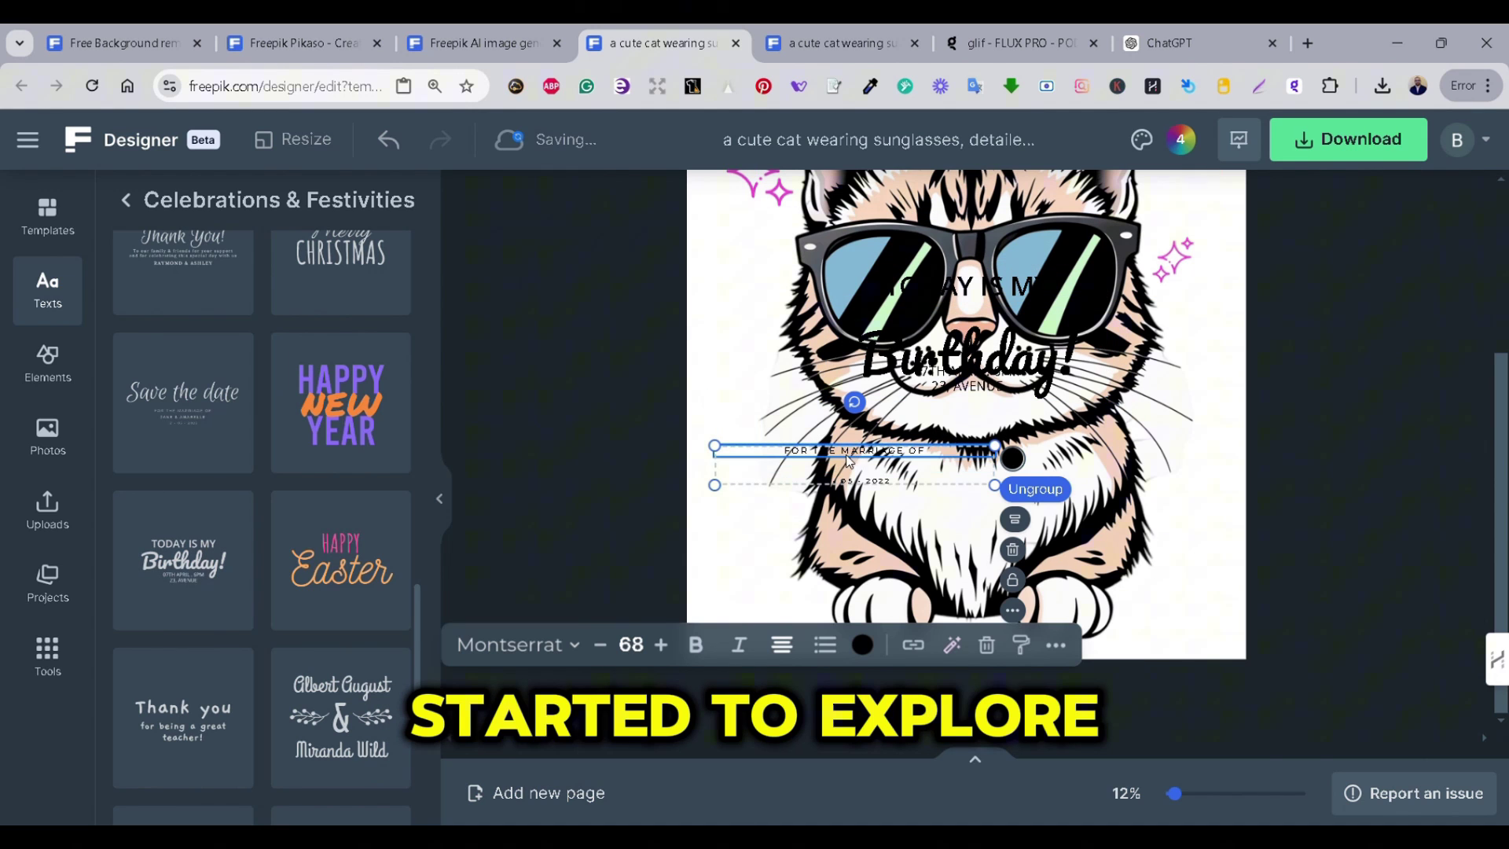
key(Delete)
key(Delete)
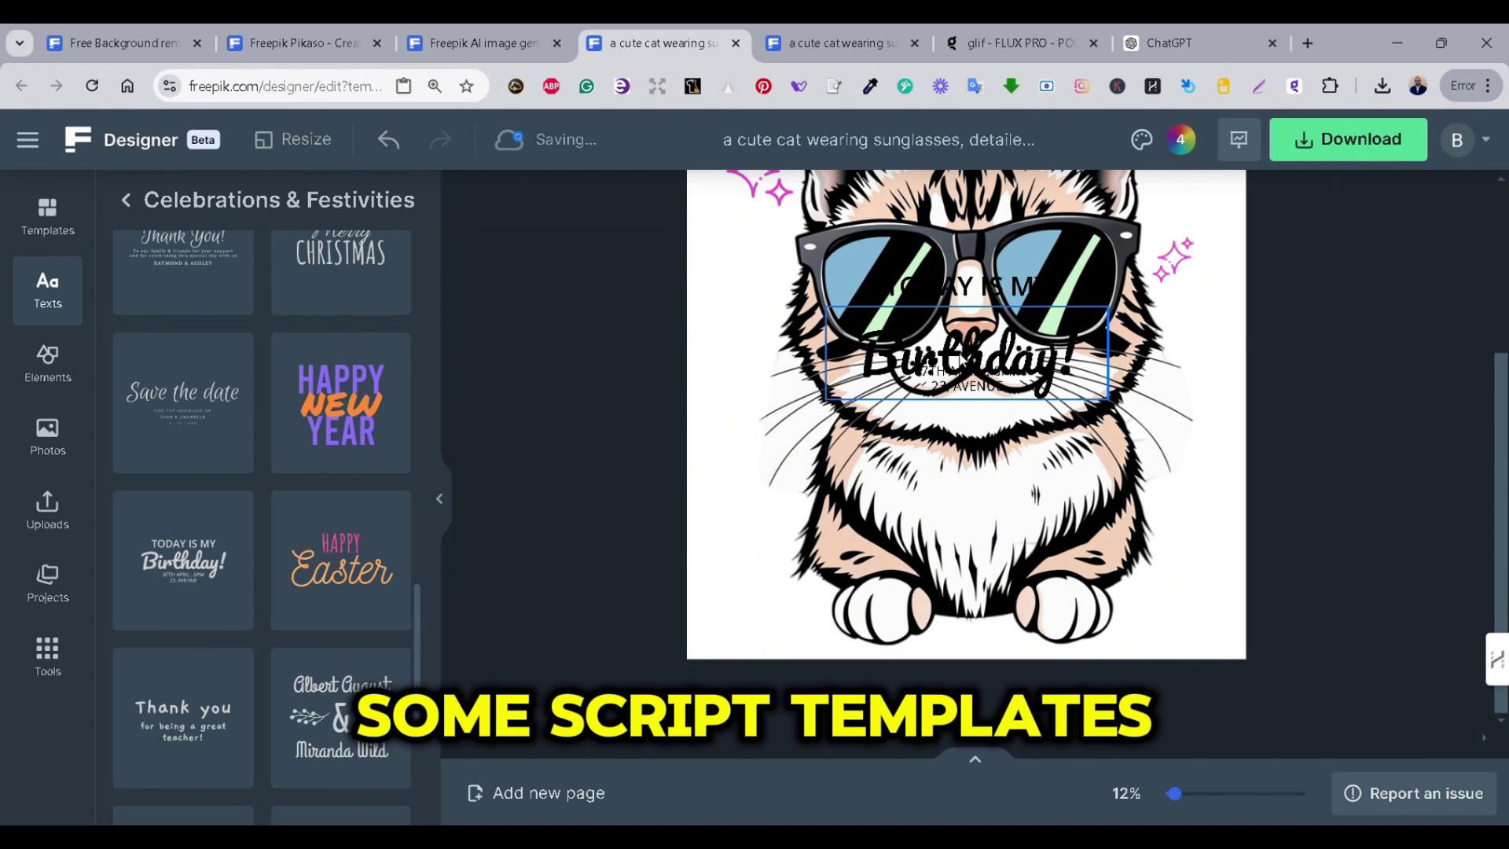
- Move the birthday text group onto the cat's left side, ungroup it and delete every line except "Birthday!"
drag(967, 354, 828, 452)
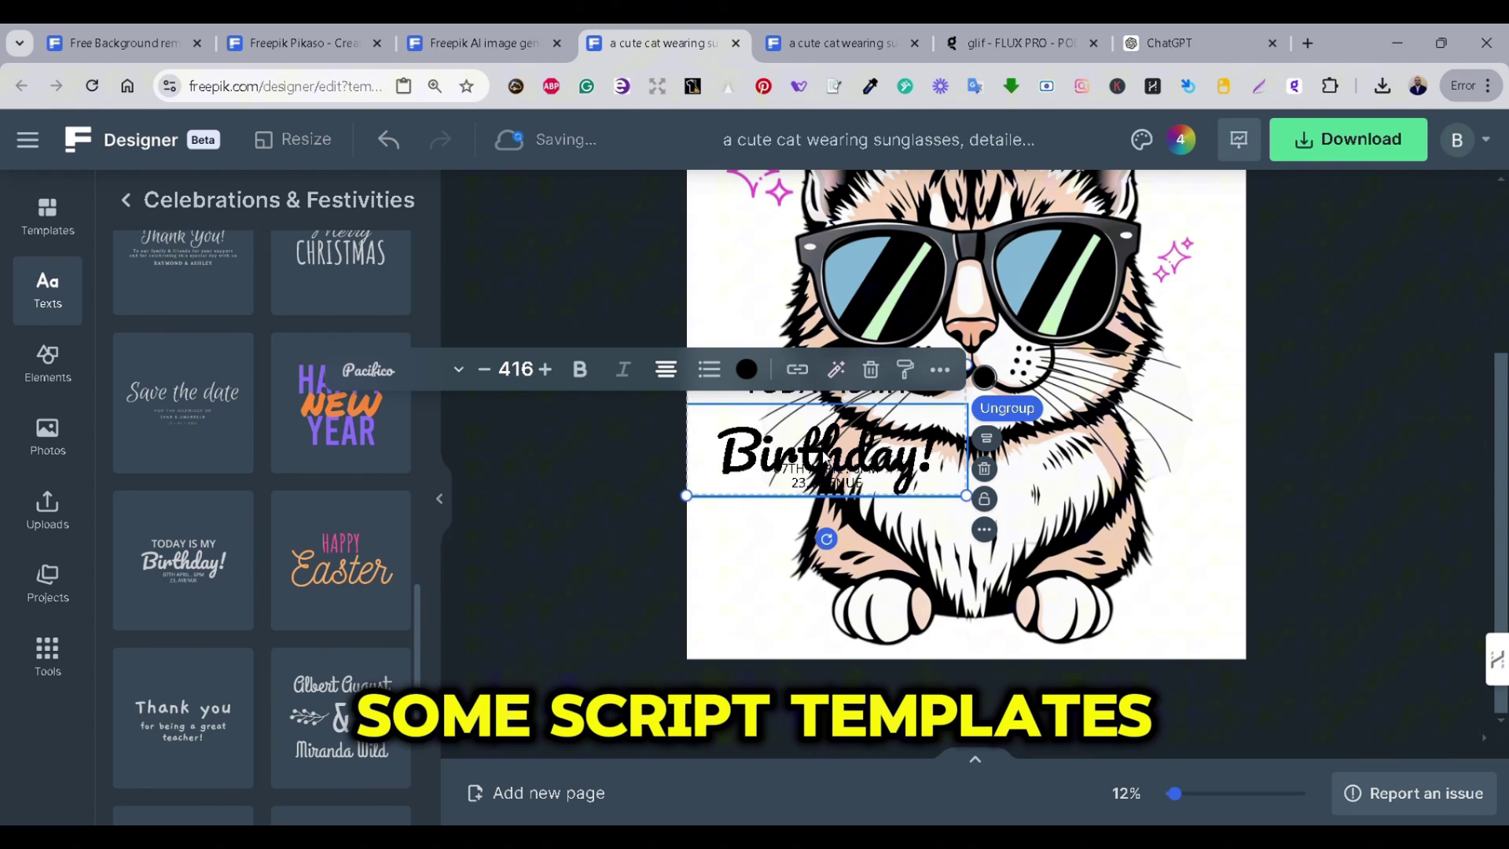
click(1007, 408)
click(1240, 512)
click(805, 391)
key(Delete)
click(802, 469)
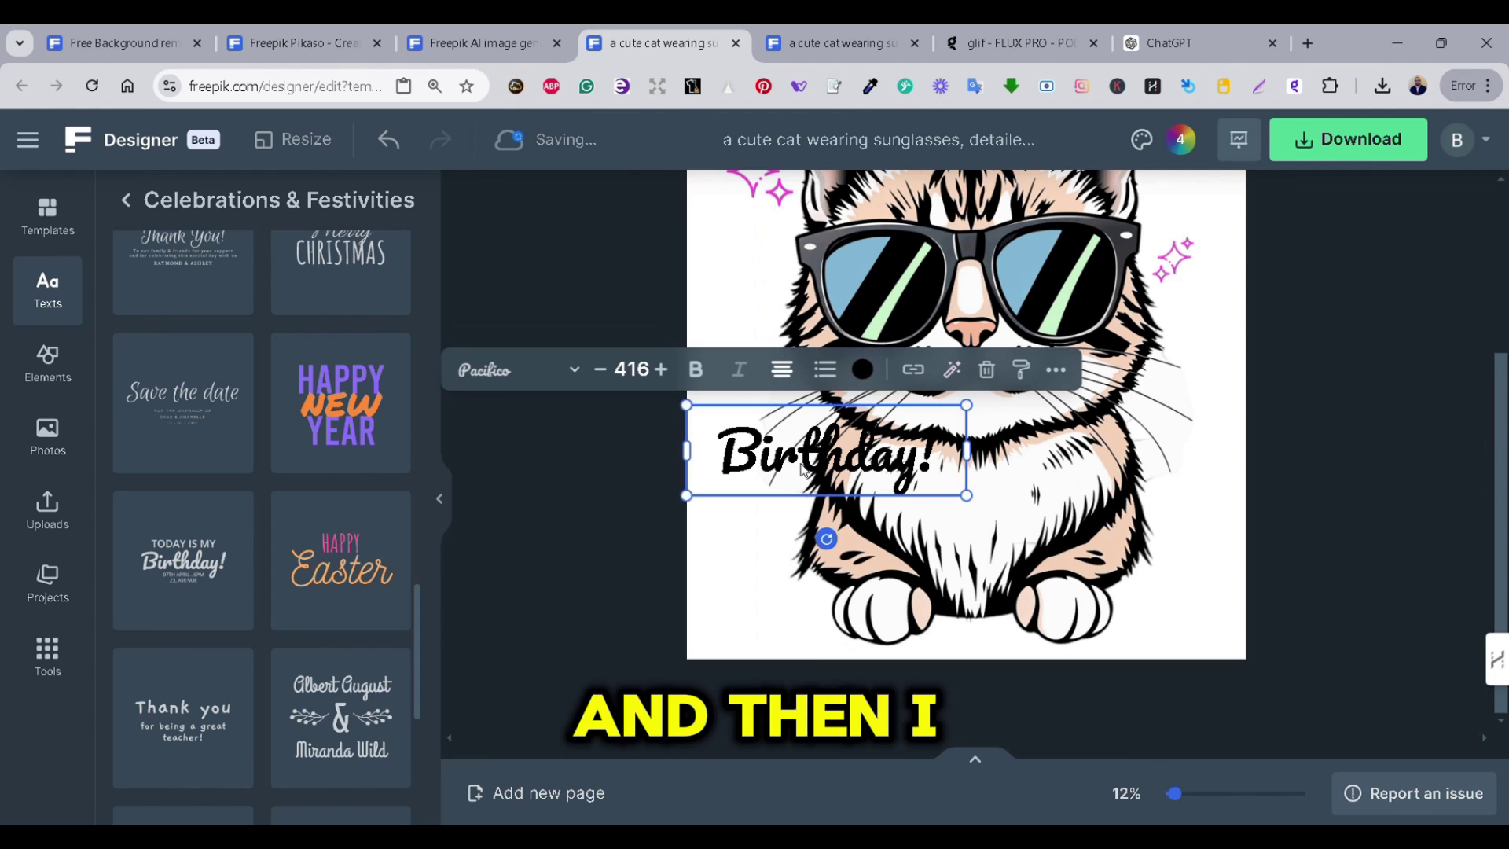
- Replace the word "Birthday!" with "Cute" in the Pacifico script text
double_click(808, 471)
text(CUTE)
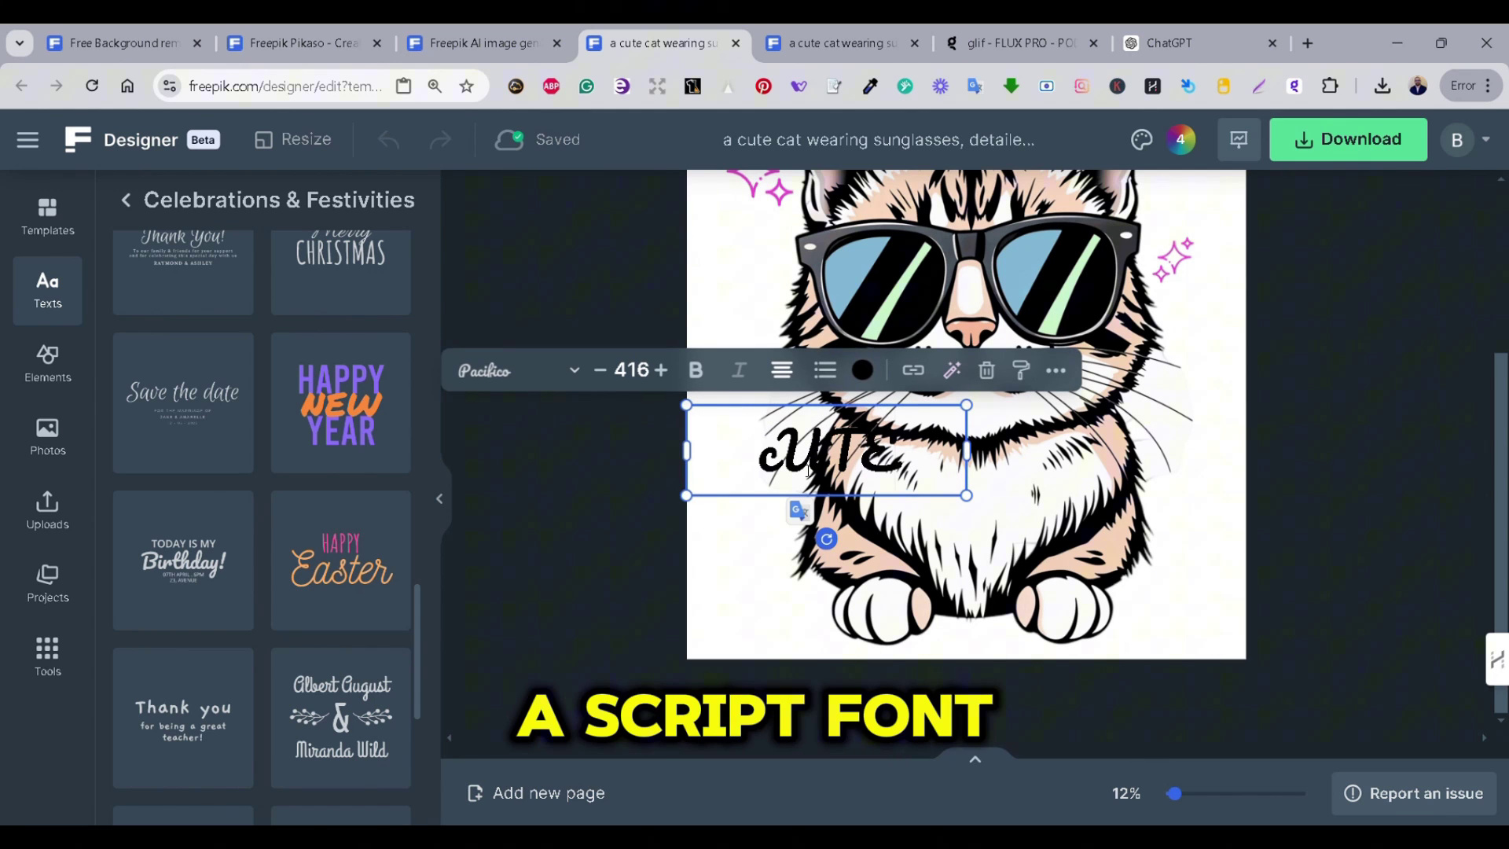
key(BackSpace)
key(BackSpace)
key(BackSpace)
key(BackSpace)
text(c)
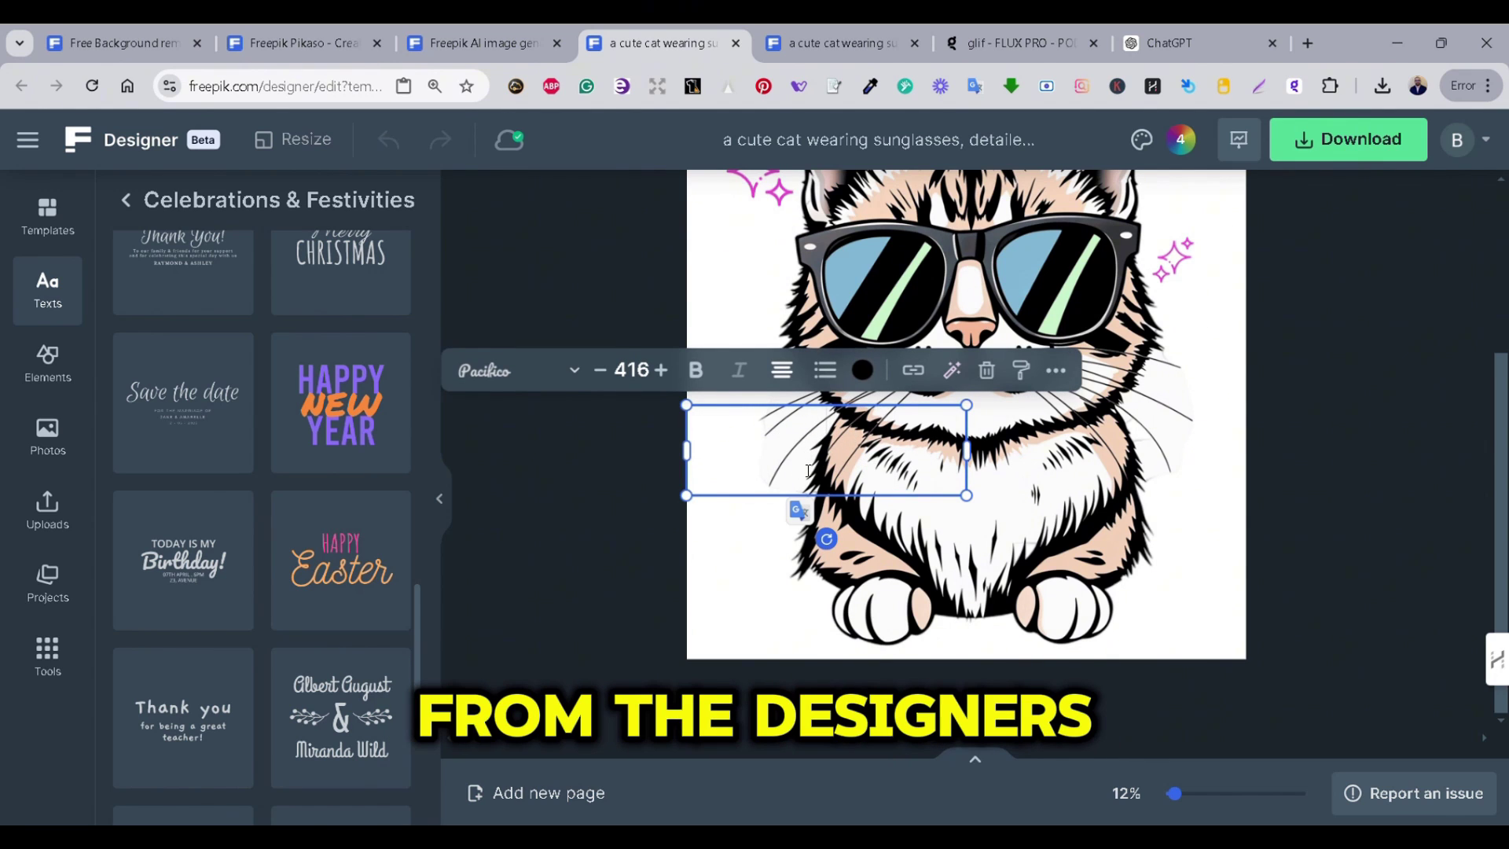
text(Cute)
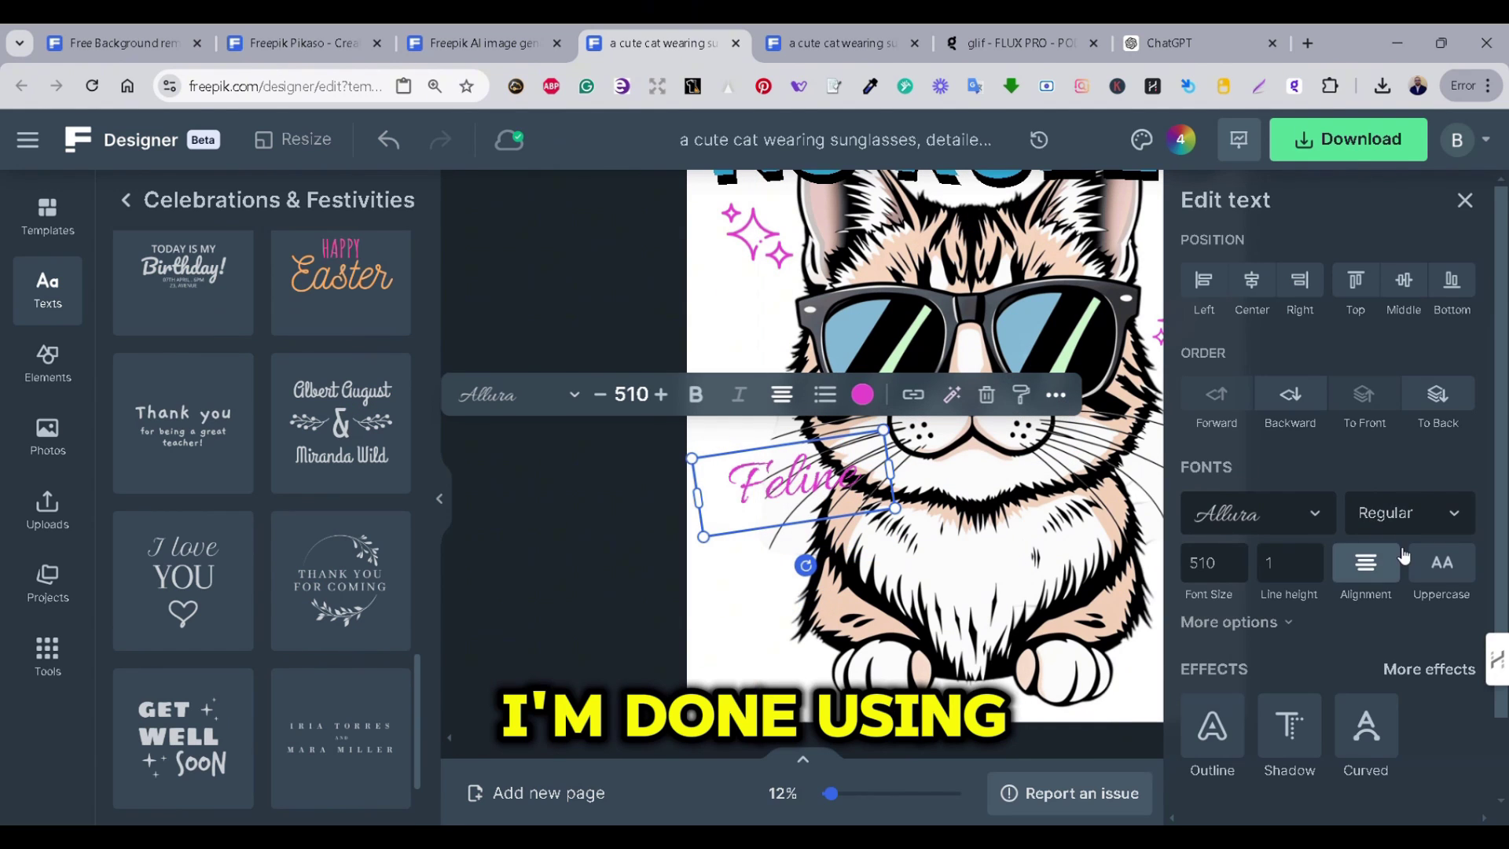
- Apply the Echo preset text effect to the pink Feline lettering
click(1445, 532)
click(1444, 532)
scroll(1448, 669, down, 1)
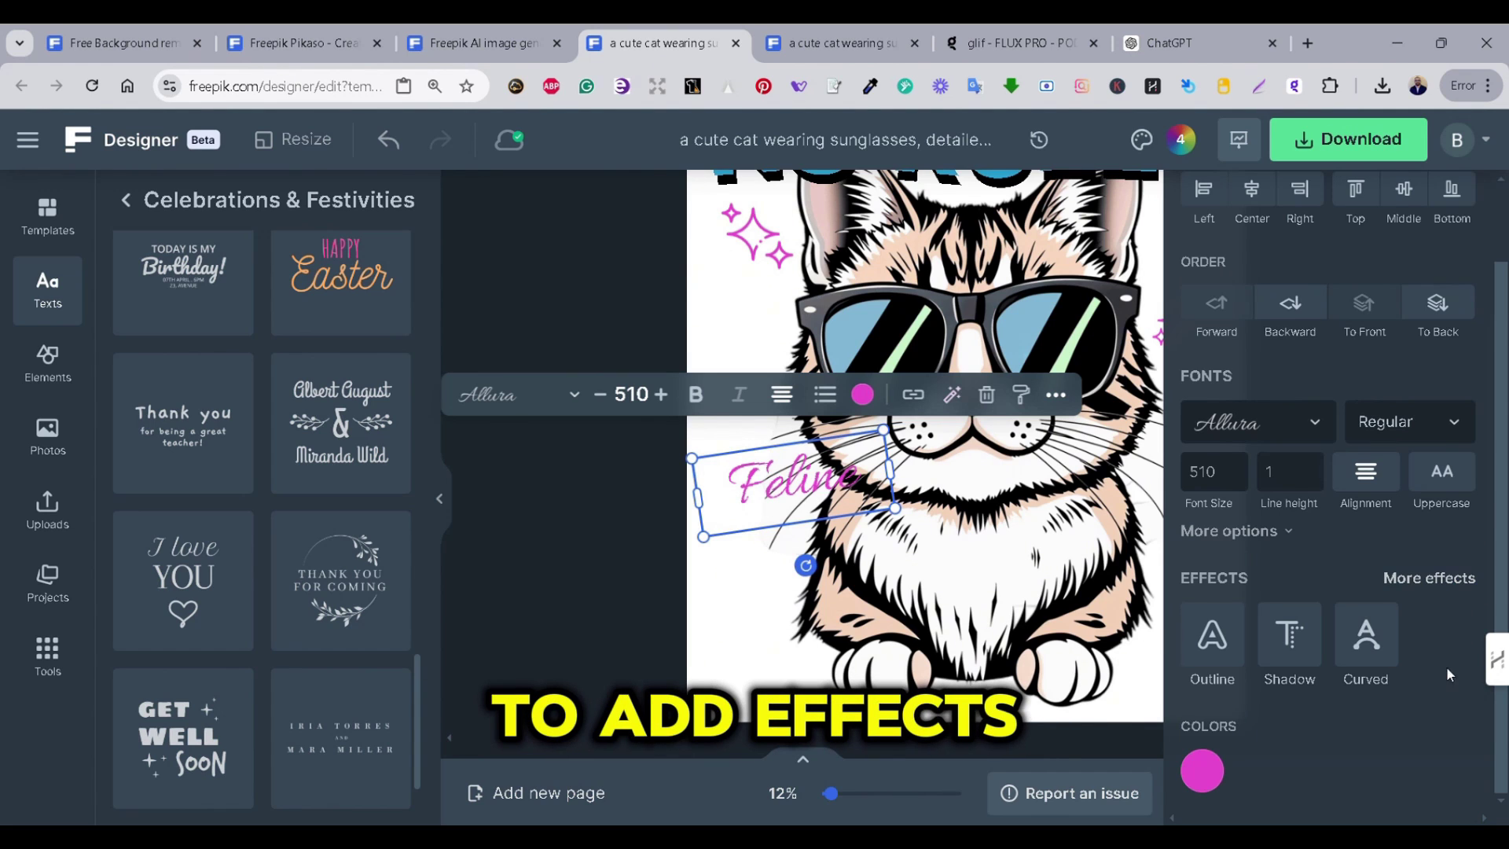
click(1441, 591)
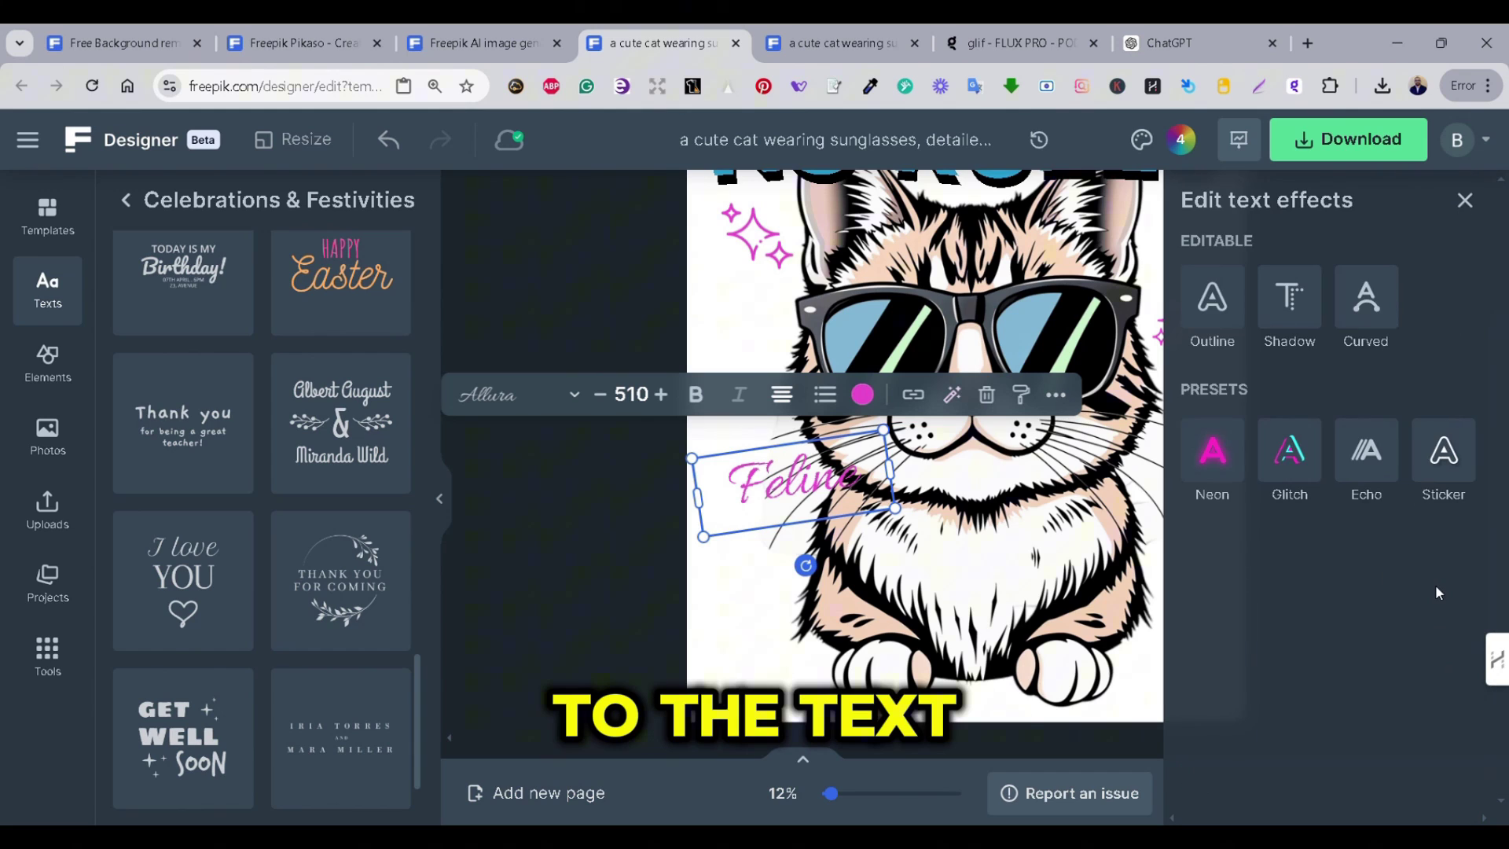
click(1381, 469)
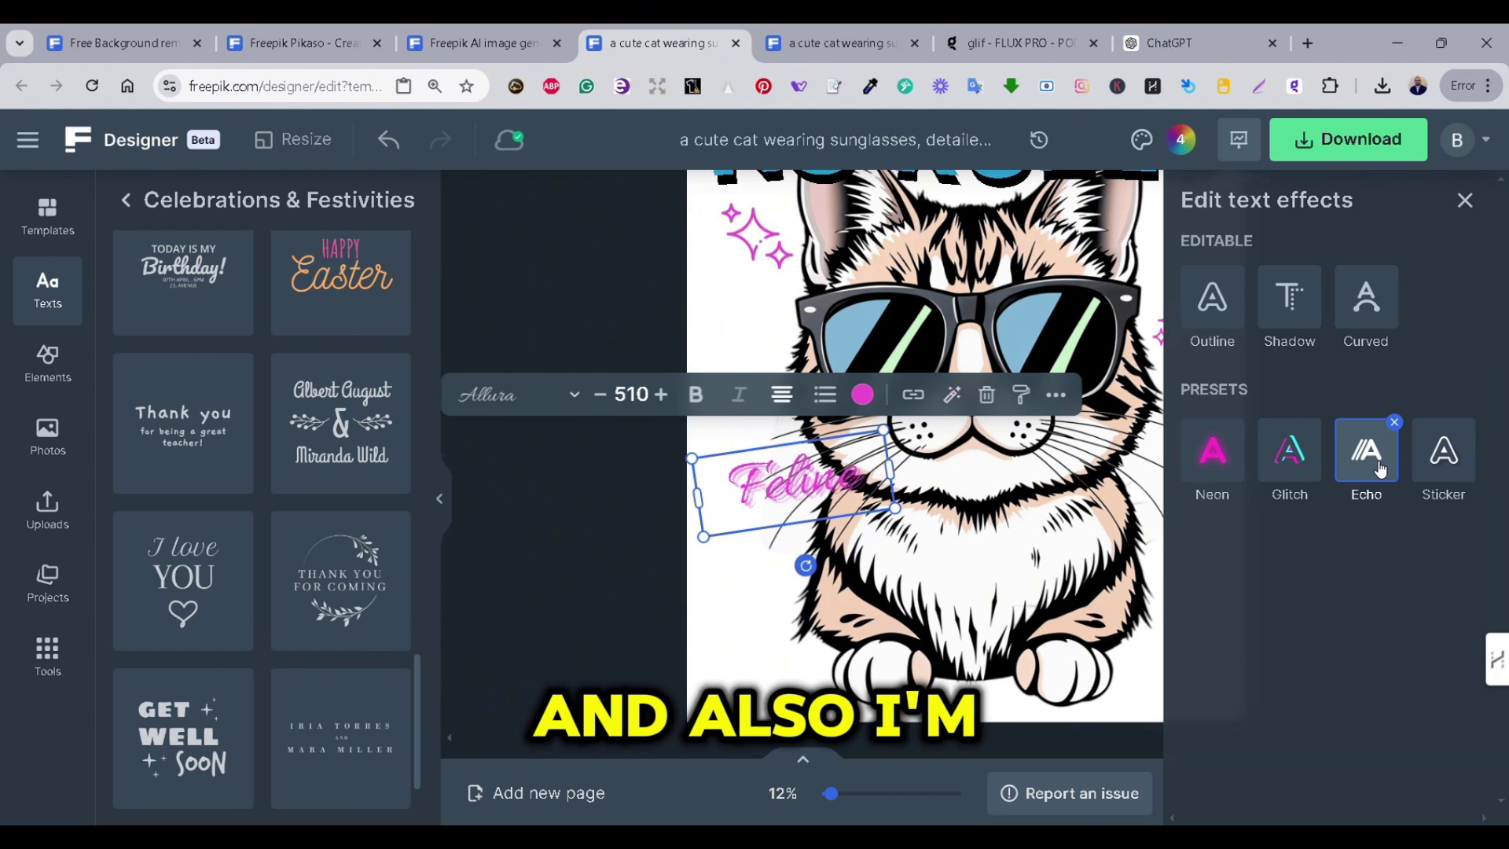
- Add a black outline (000000) to the Feline lettering with a width of 27
click(1212, 311)
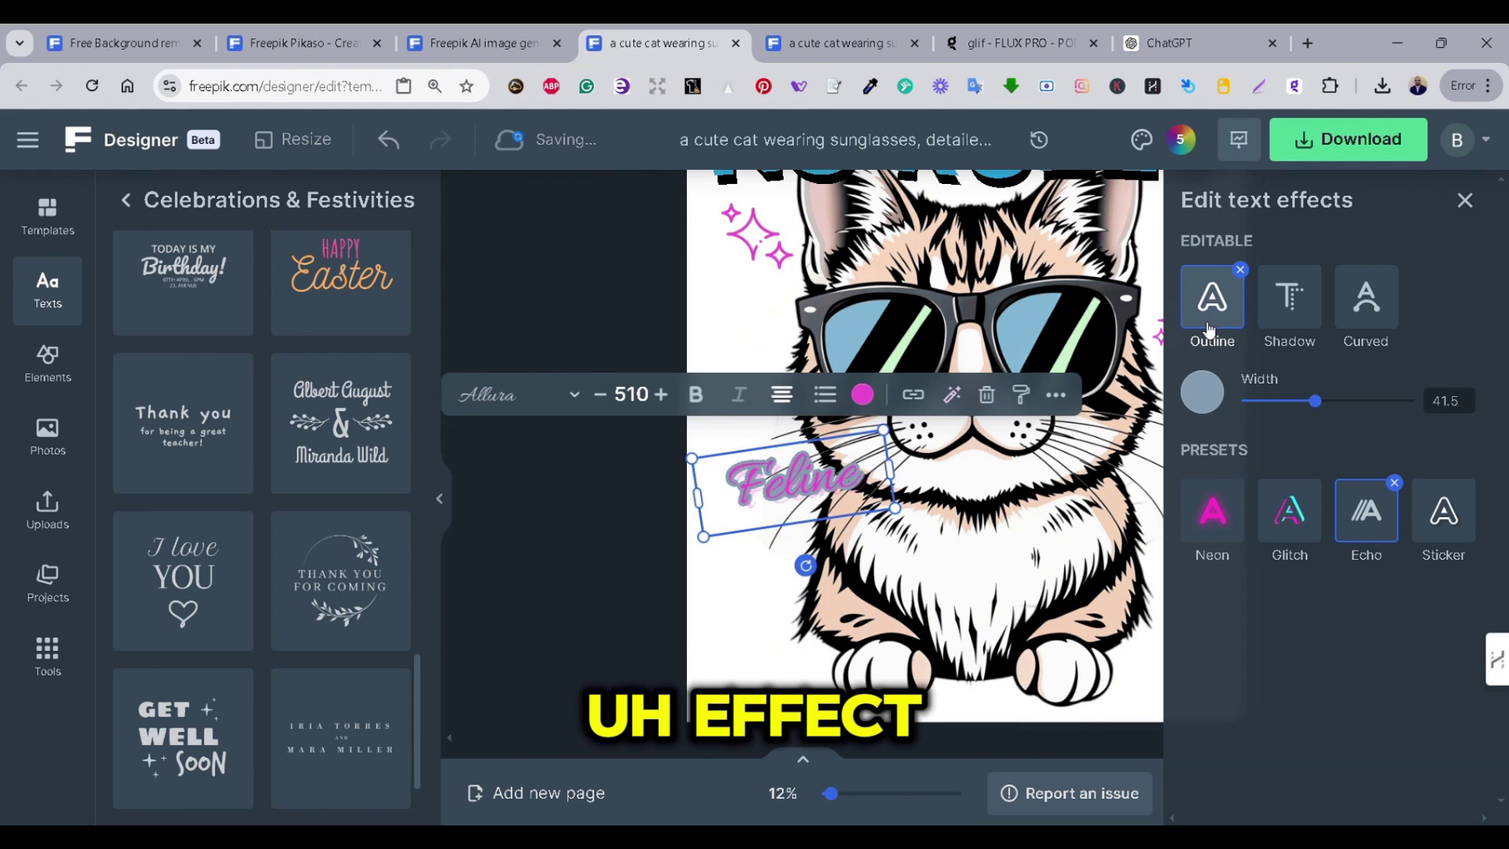
click(1203, 395)
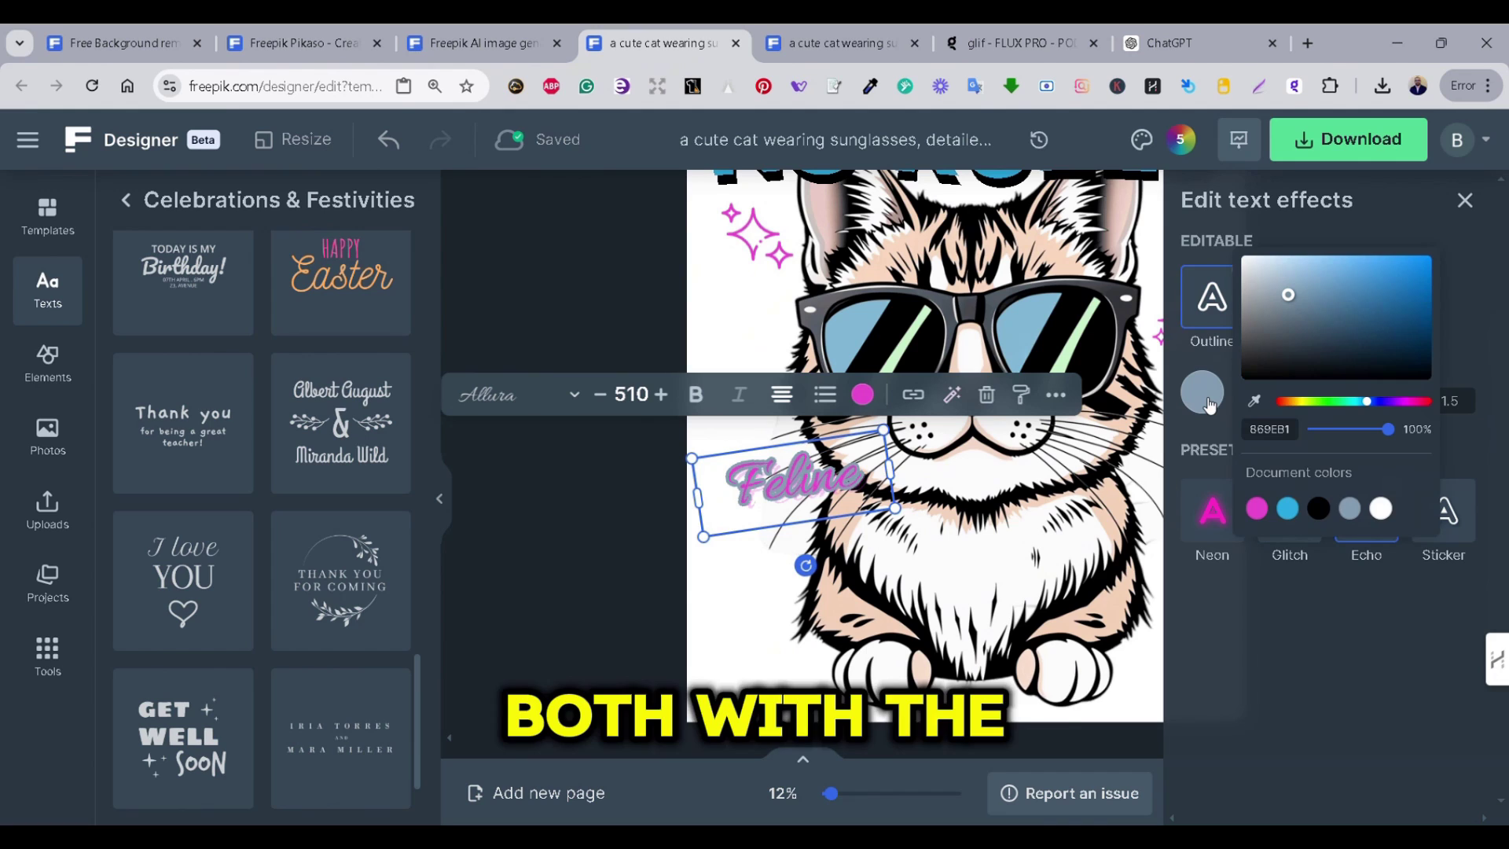
click(1320, 510)
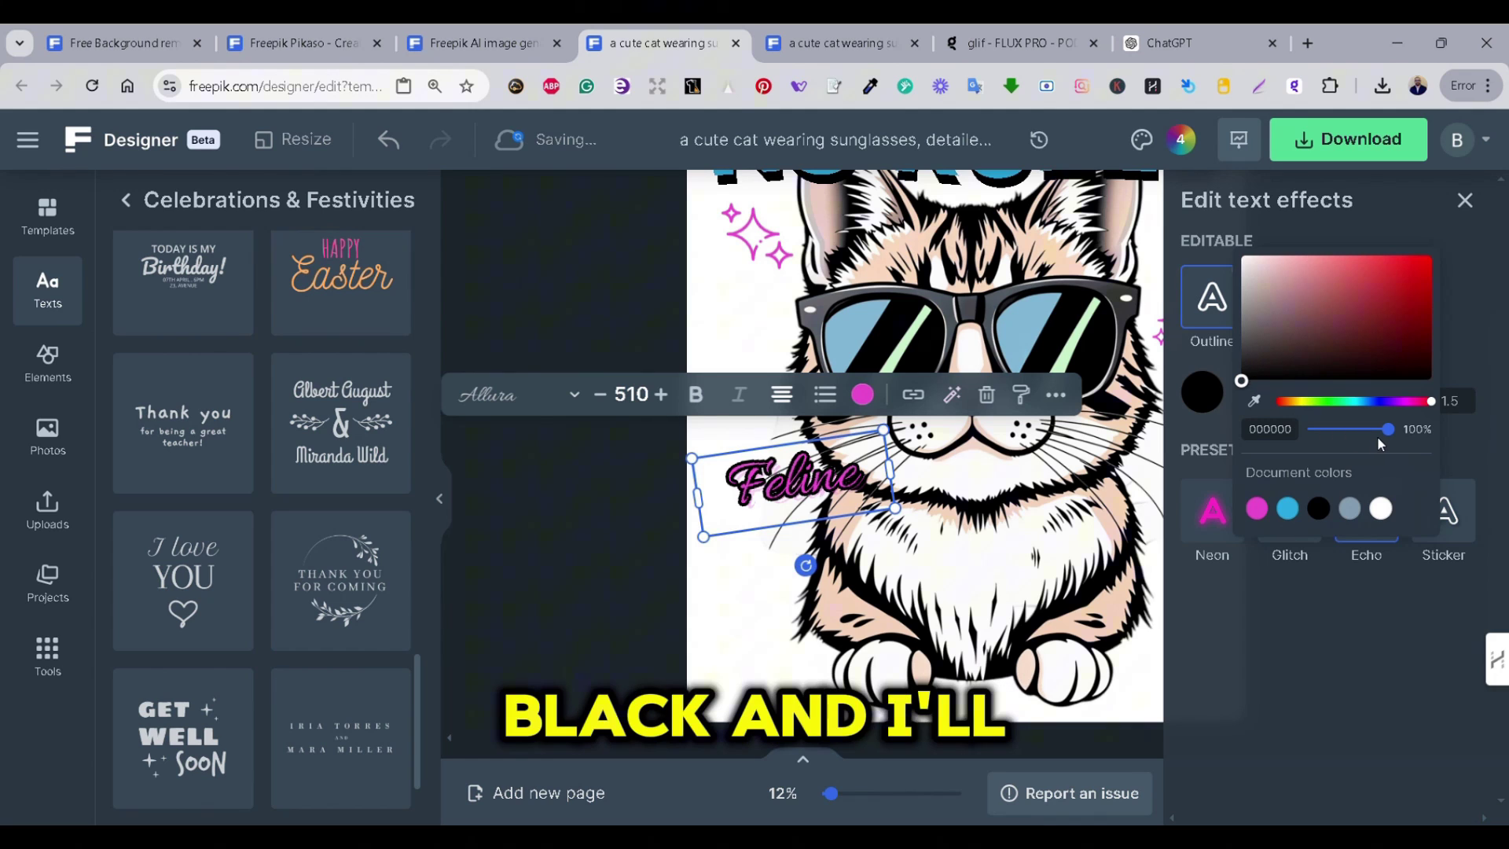
click(1448, 442)
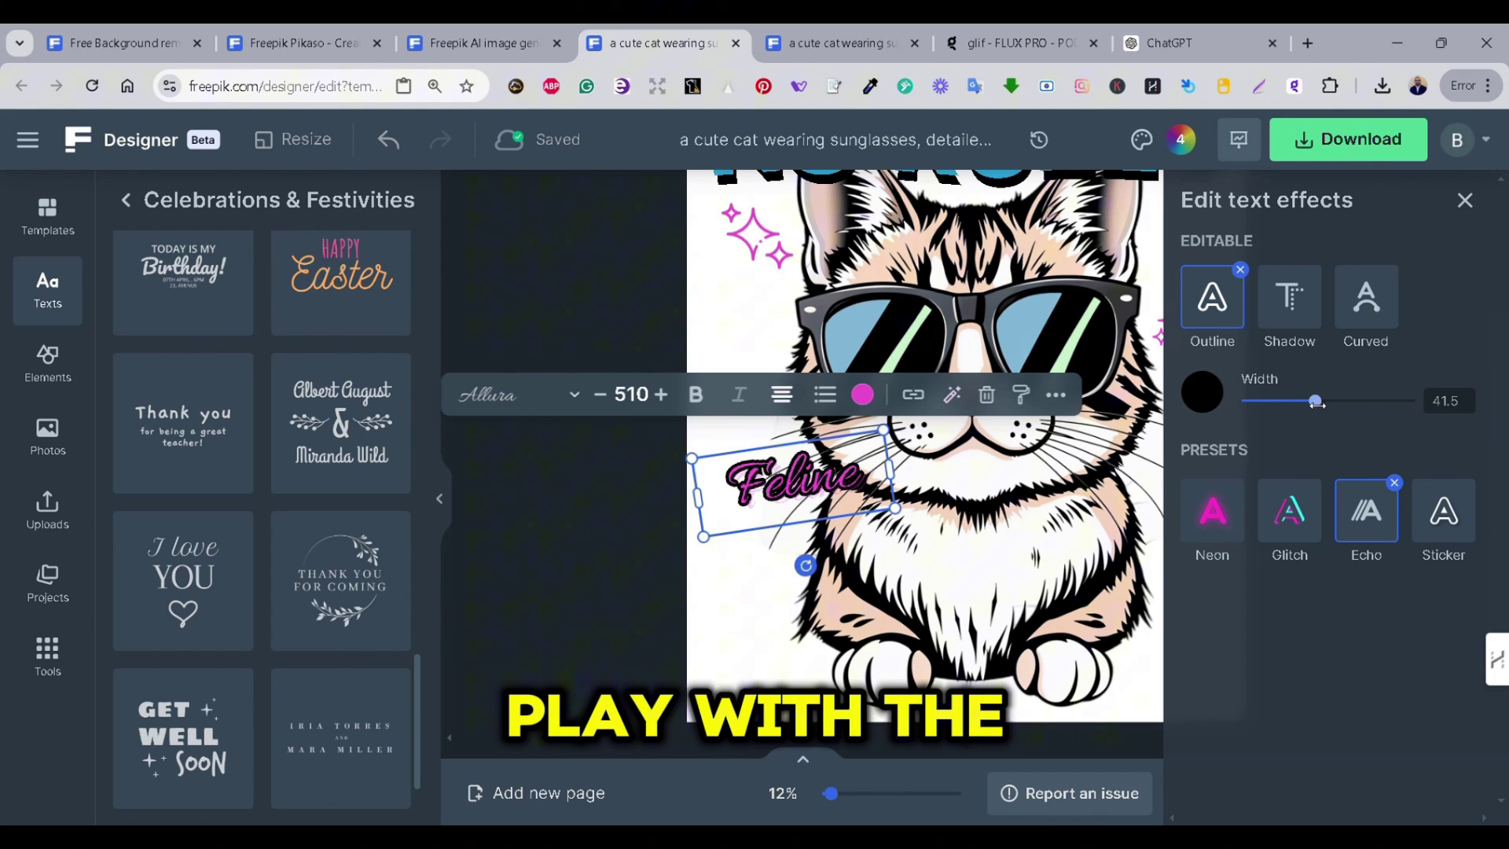
drag(1318, 402, 1307, 403)
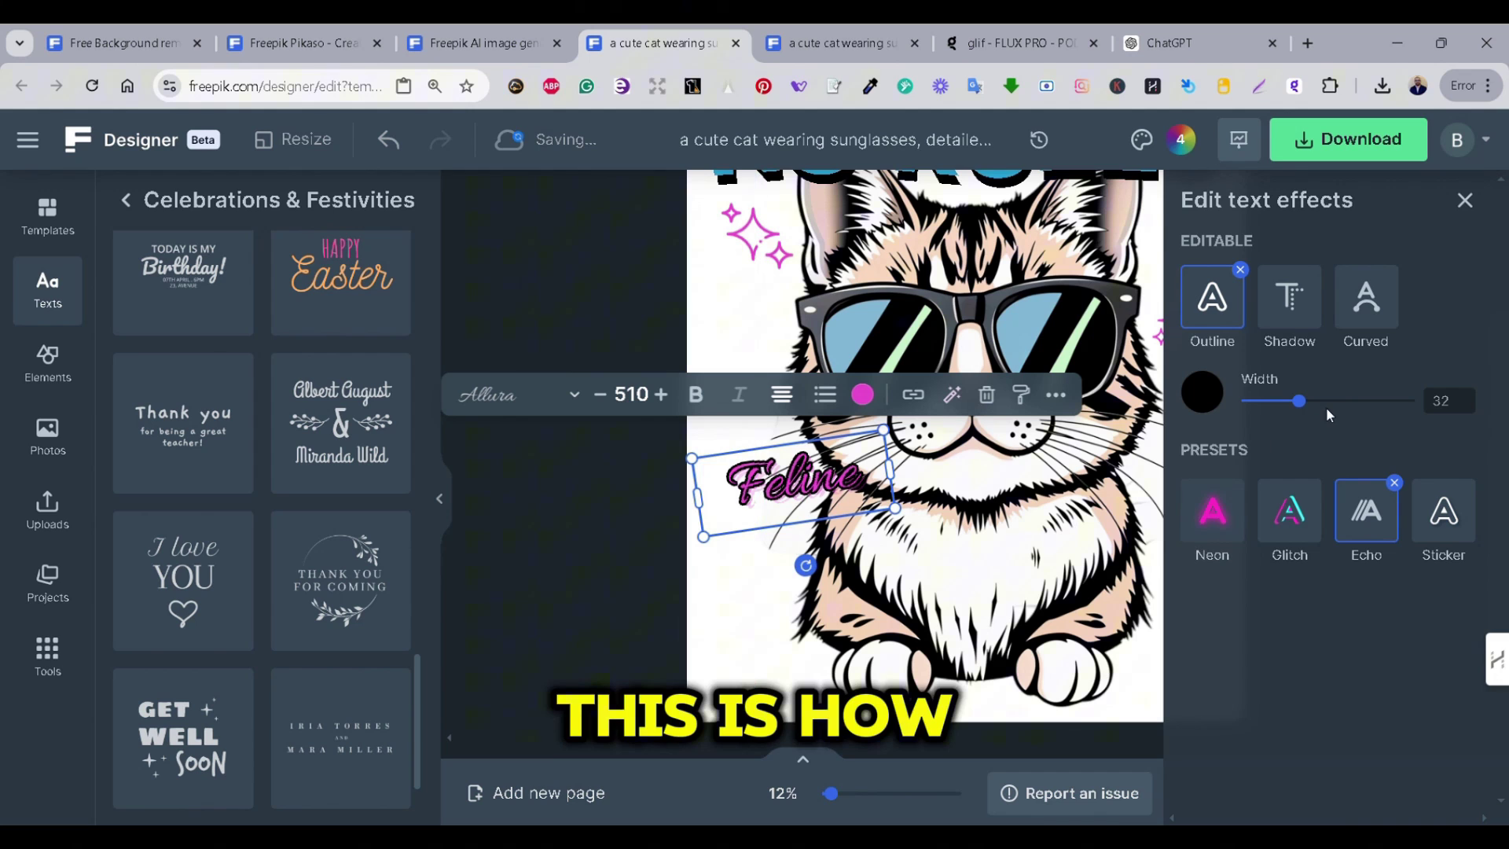
drag(1308, 405, 1301, 404)
- Enlarge the Feline lettering to size 607, shift it slightly, and set its outline width to 20
drag(896, 508, 934, 518)
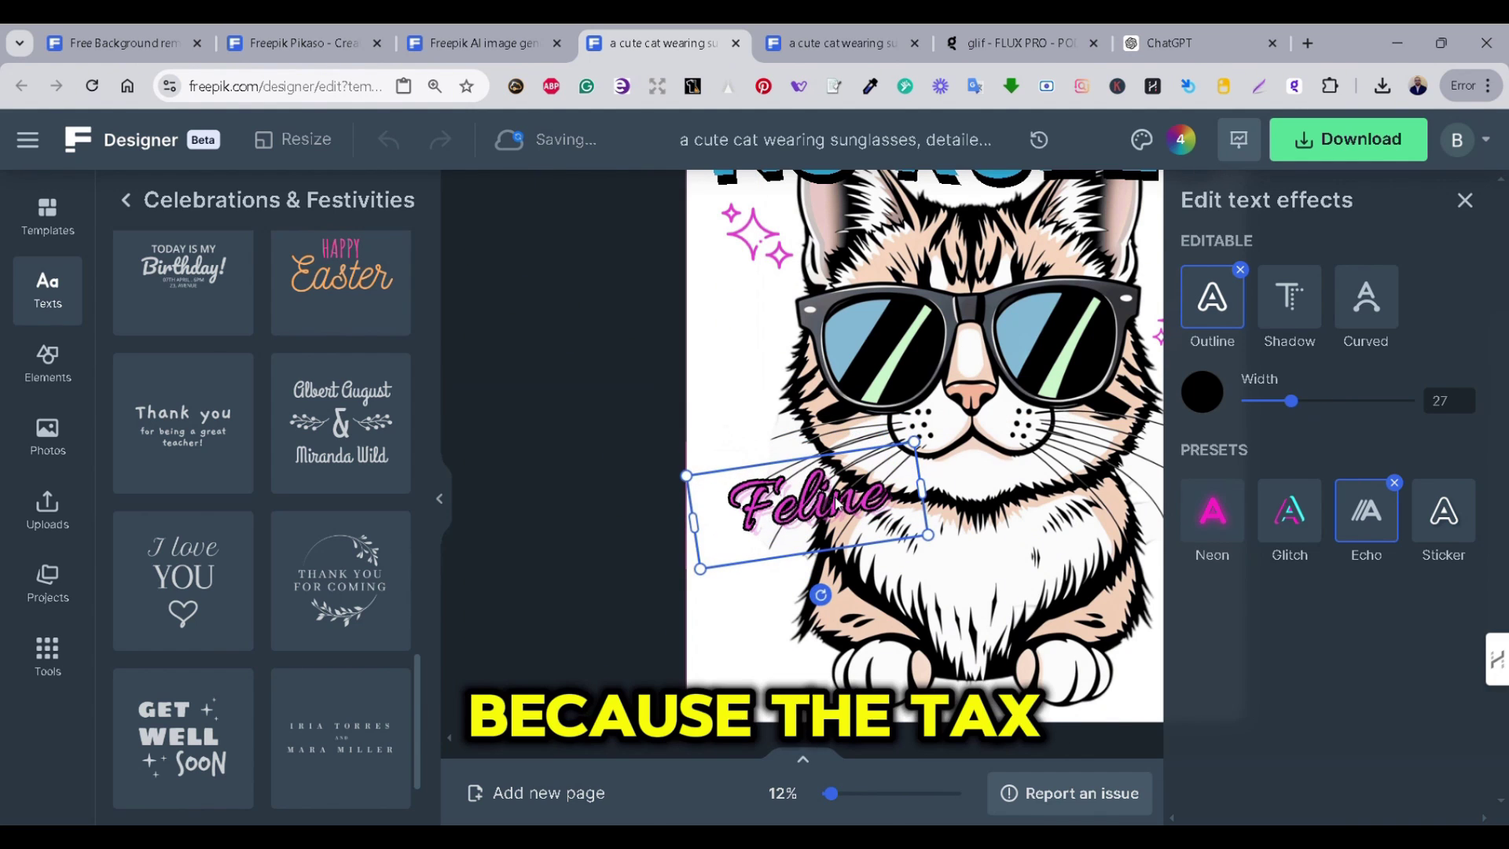
drag(822, 492, 807, 511)
drag(1305, 408, 1296, 407)
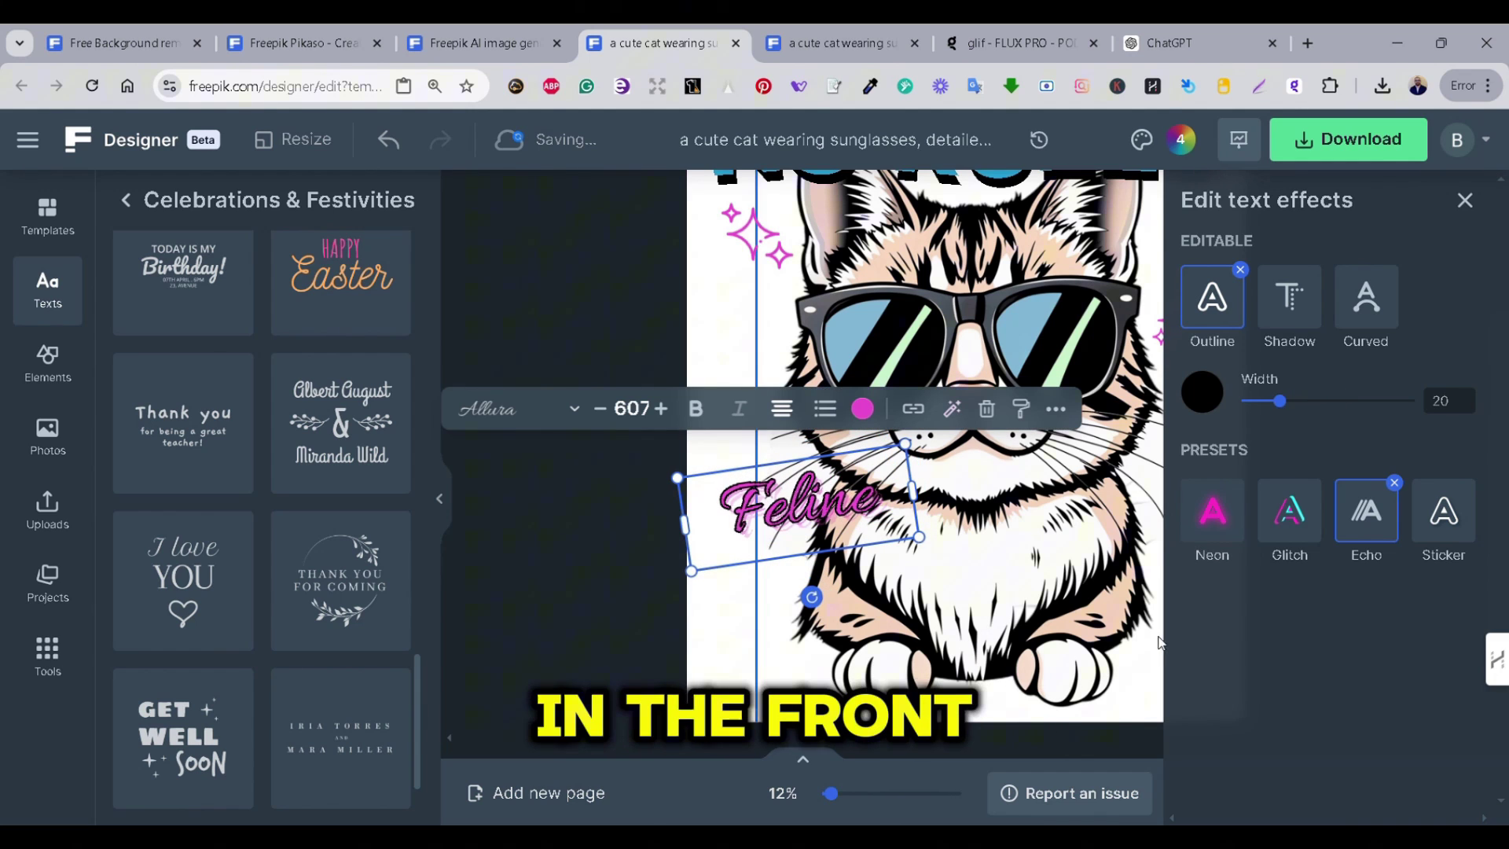
click(1158, 637)
scroll(1318, 481, up, 1)
scroll(1321, 498, down, 2)
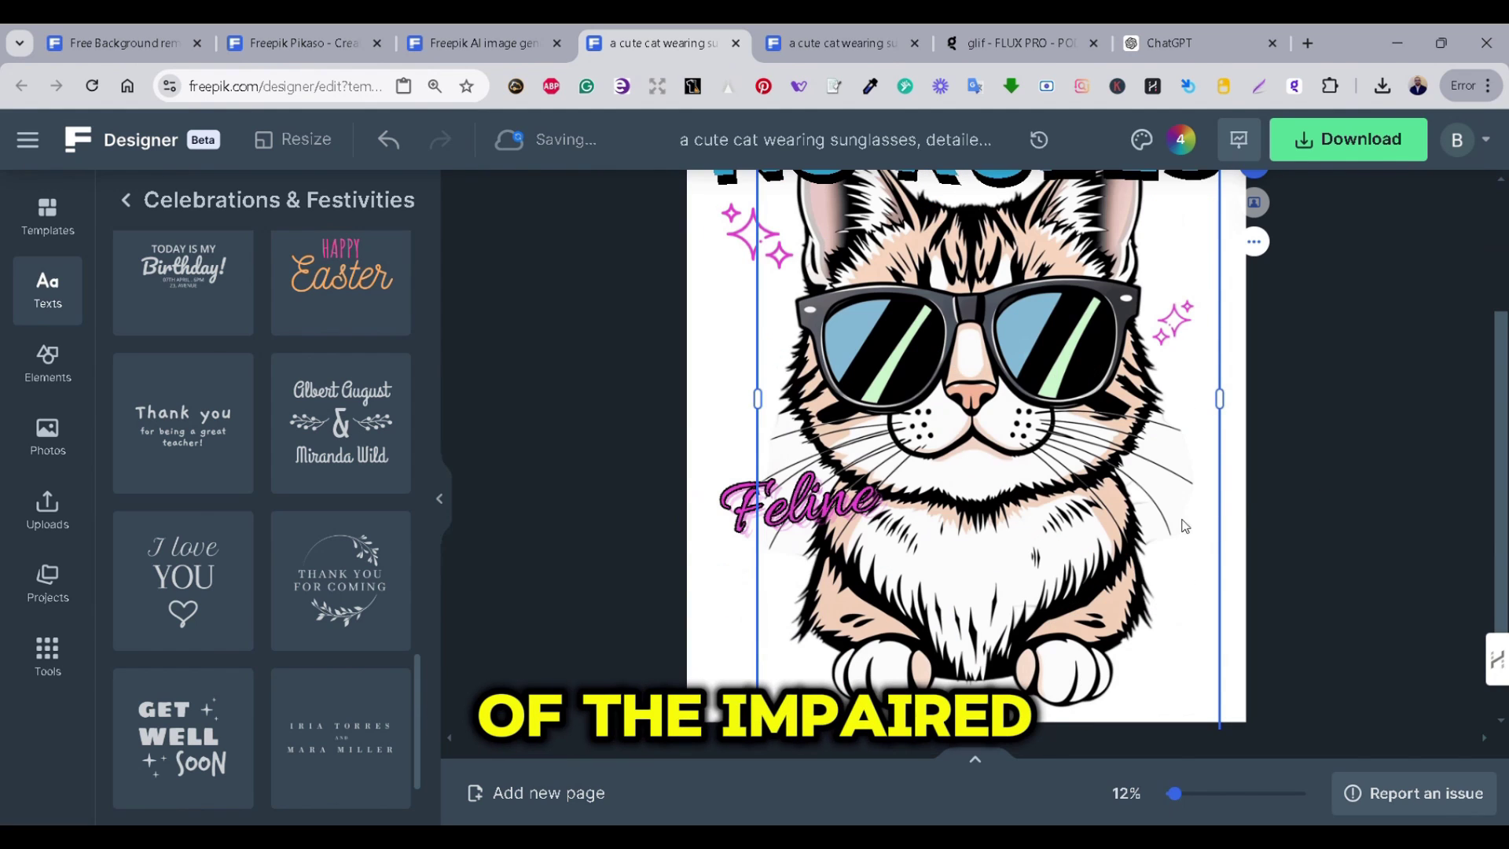
- Make the black outline of the Feline lettering thinner in its text effects
click(798, 503)
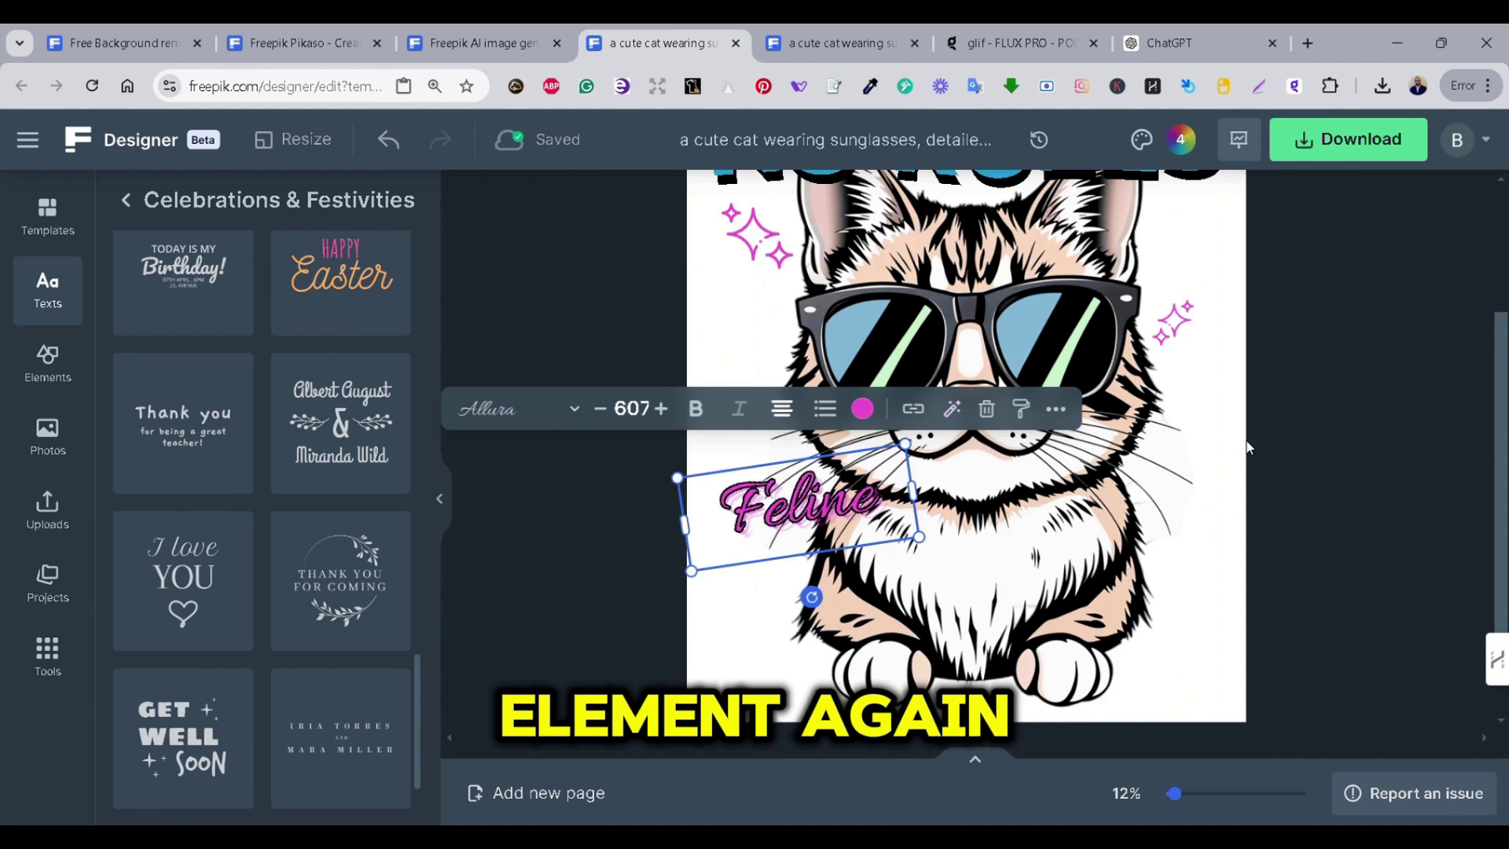
scroll(1248, 438, up, 1)
click(952, 507)
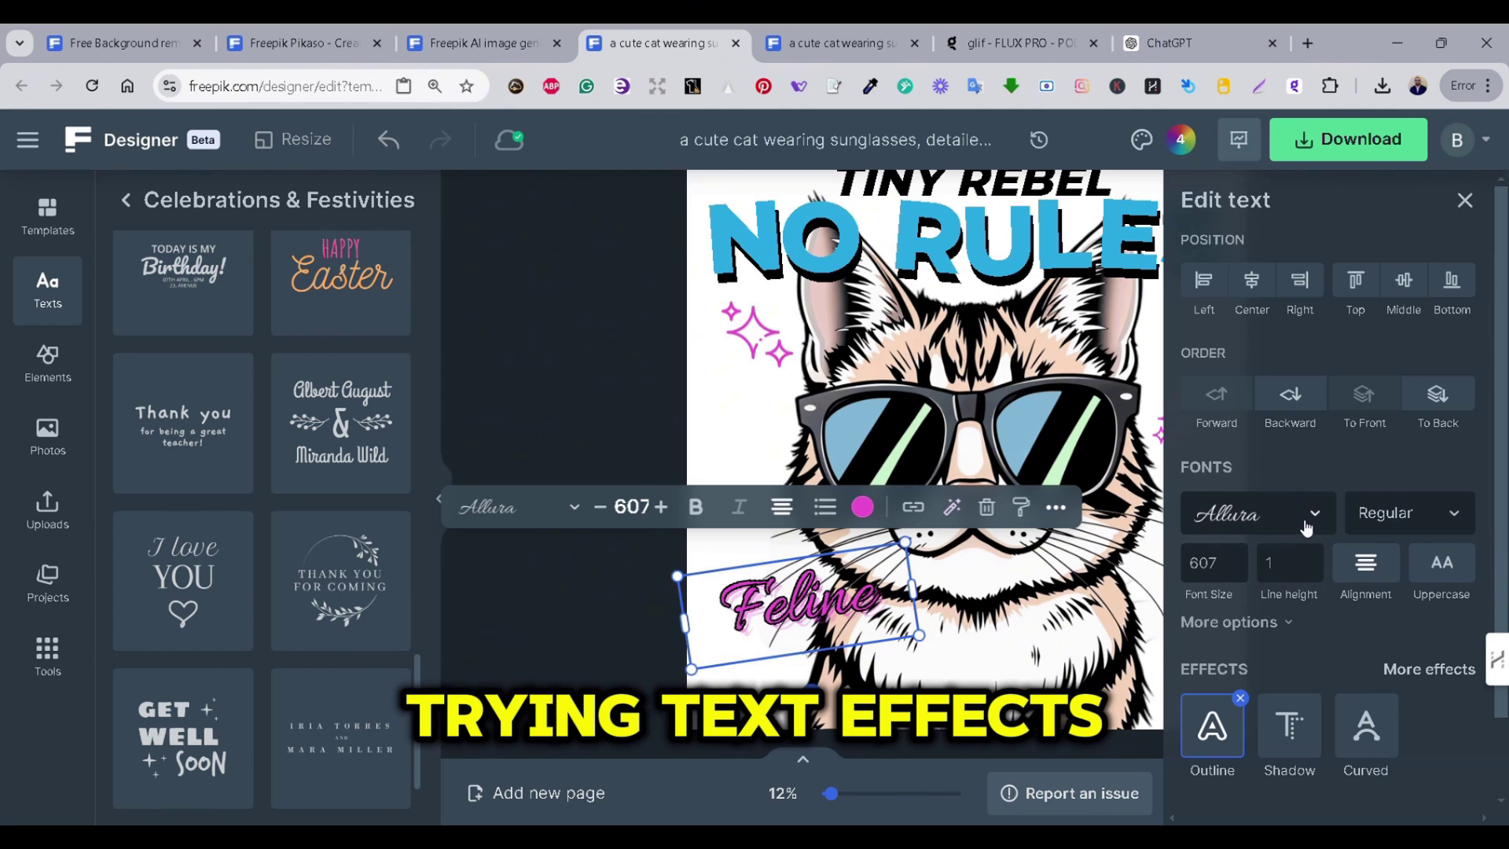
scroll(1407, 533, down, 2)
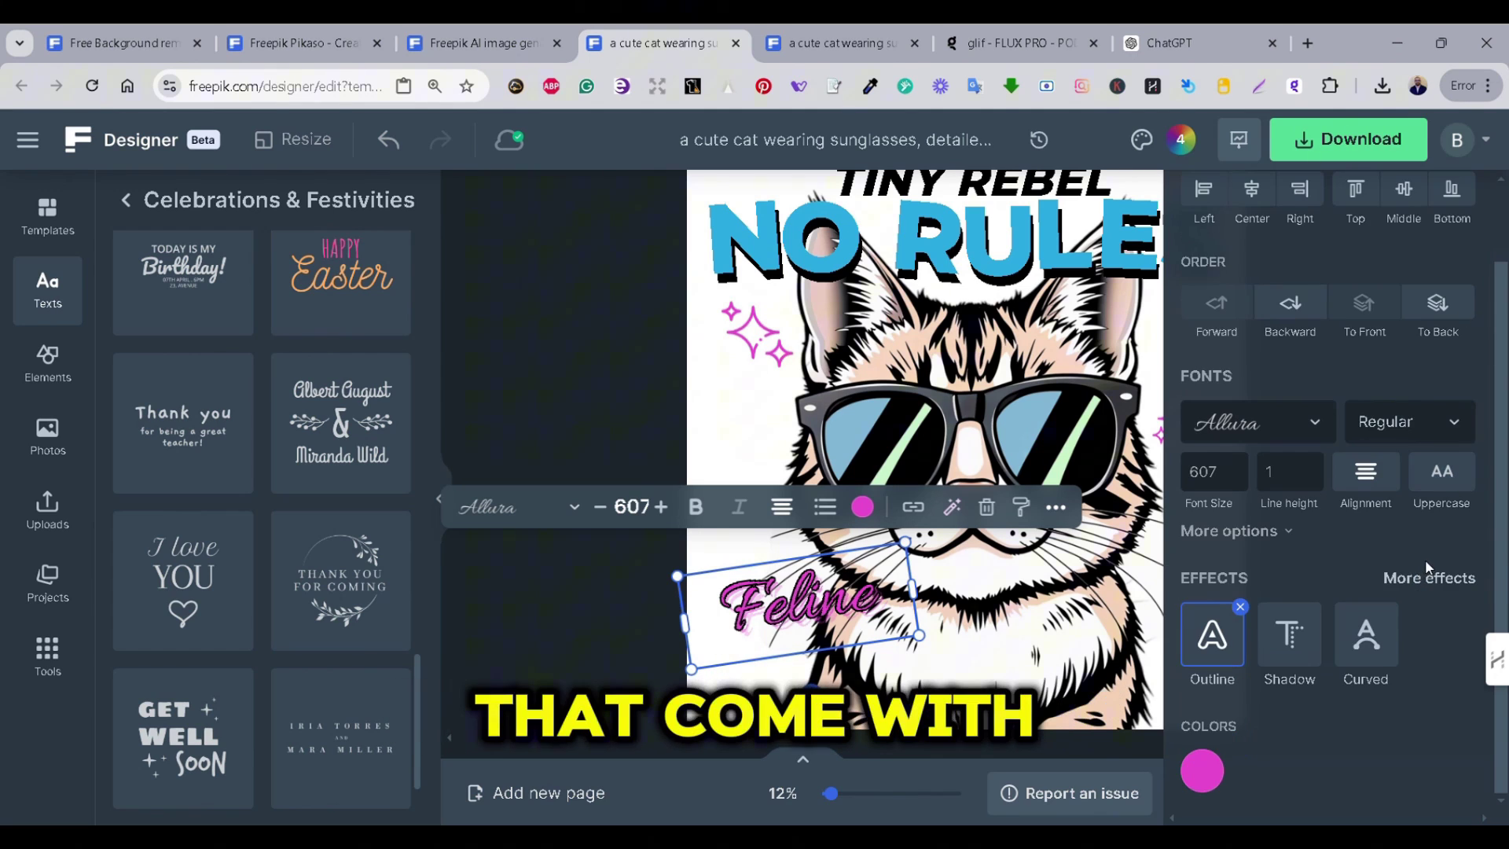
click(1429, 574)
click(1213, 298)
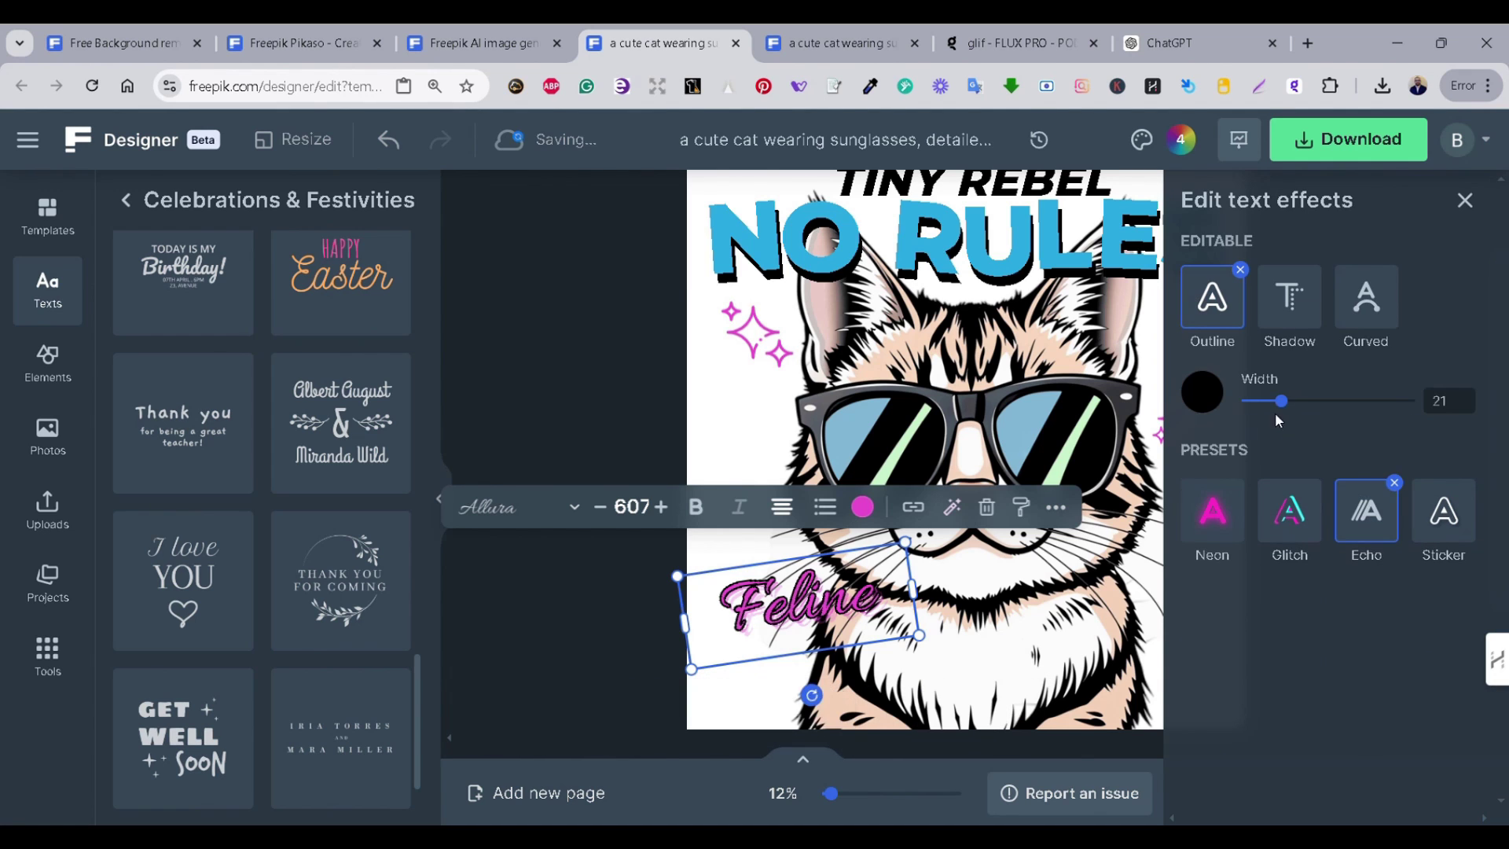
drag(1279, 402, 1264, 401)
- Move the Feline lettering up beside the cat's left cheek, just below the sunglasses
drag(780, 610, 774, 593)
scroll(779, 585, down, 1)
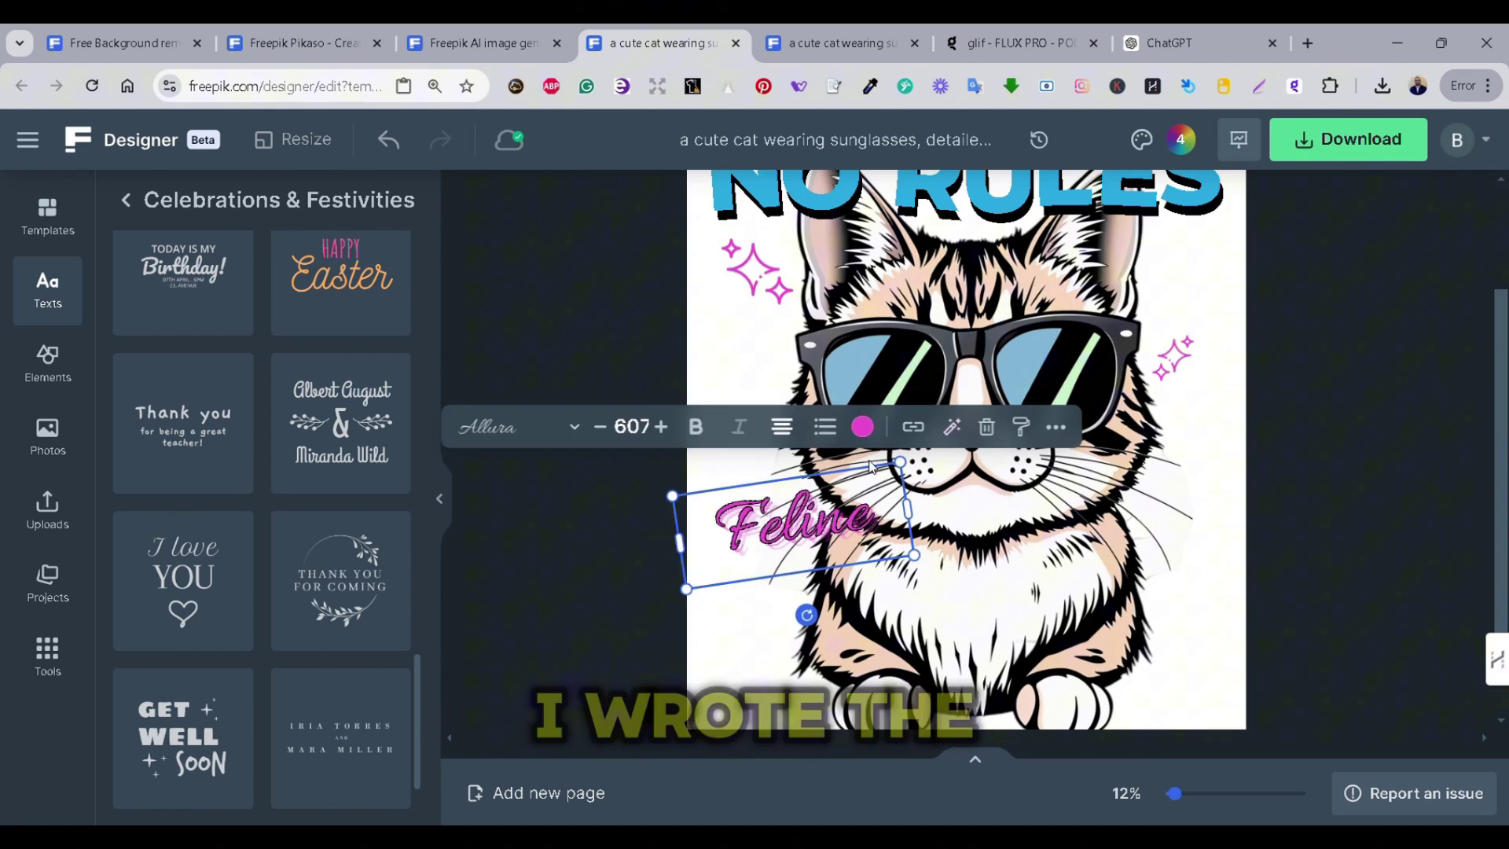
drag(806, 525, 799, 467)
right_click(810, 468)
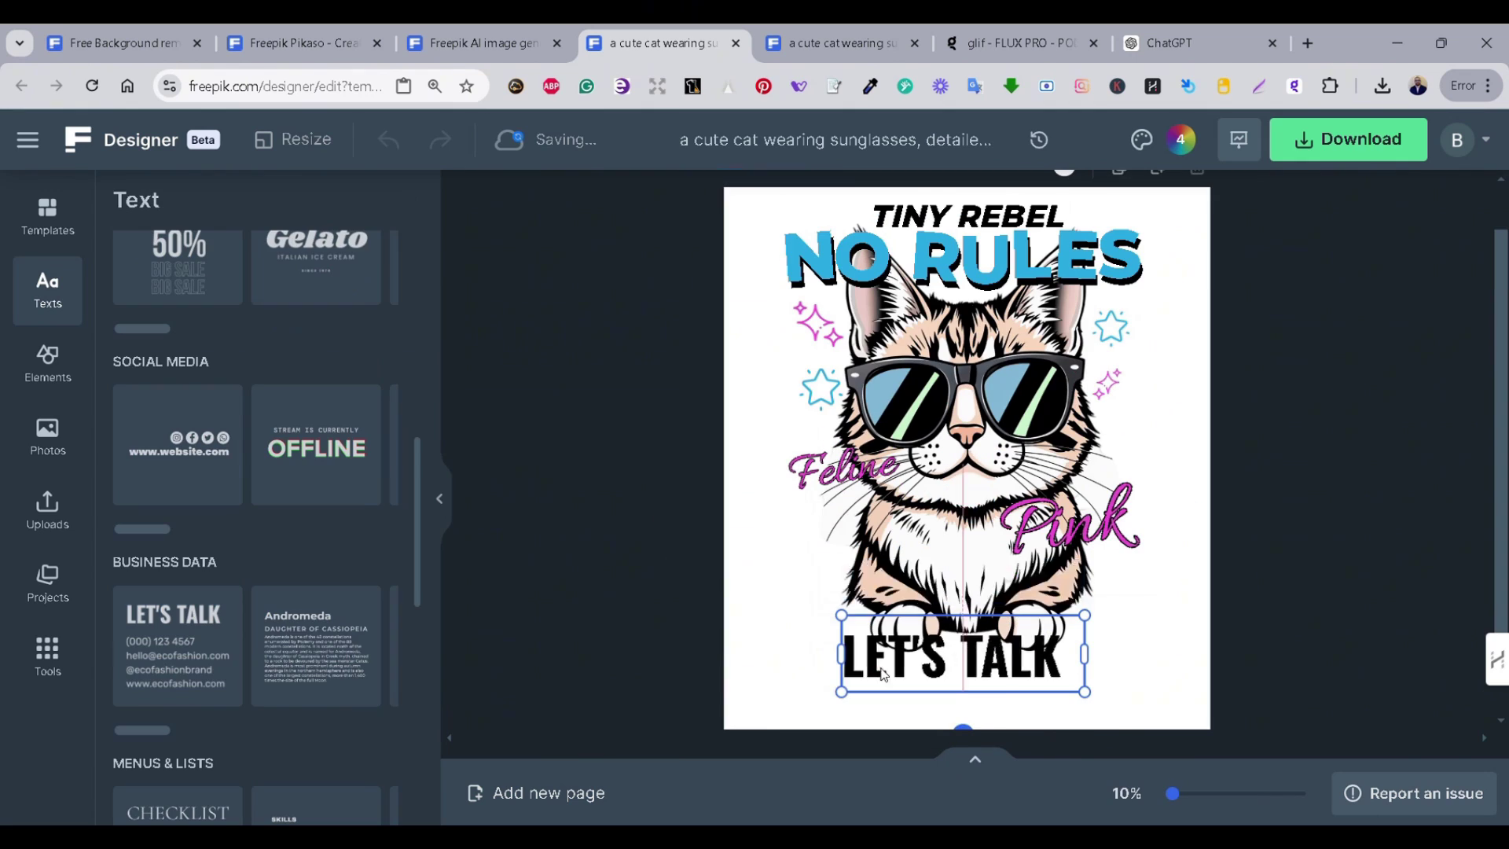
- Replace the LET'S TALK heading with "LIFE IS A CAT WLAK", fitting it on one line at size 372 across the cat's paws
double_click(943, 660)
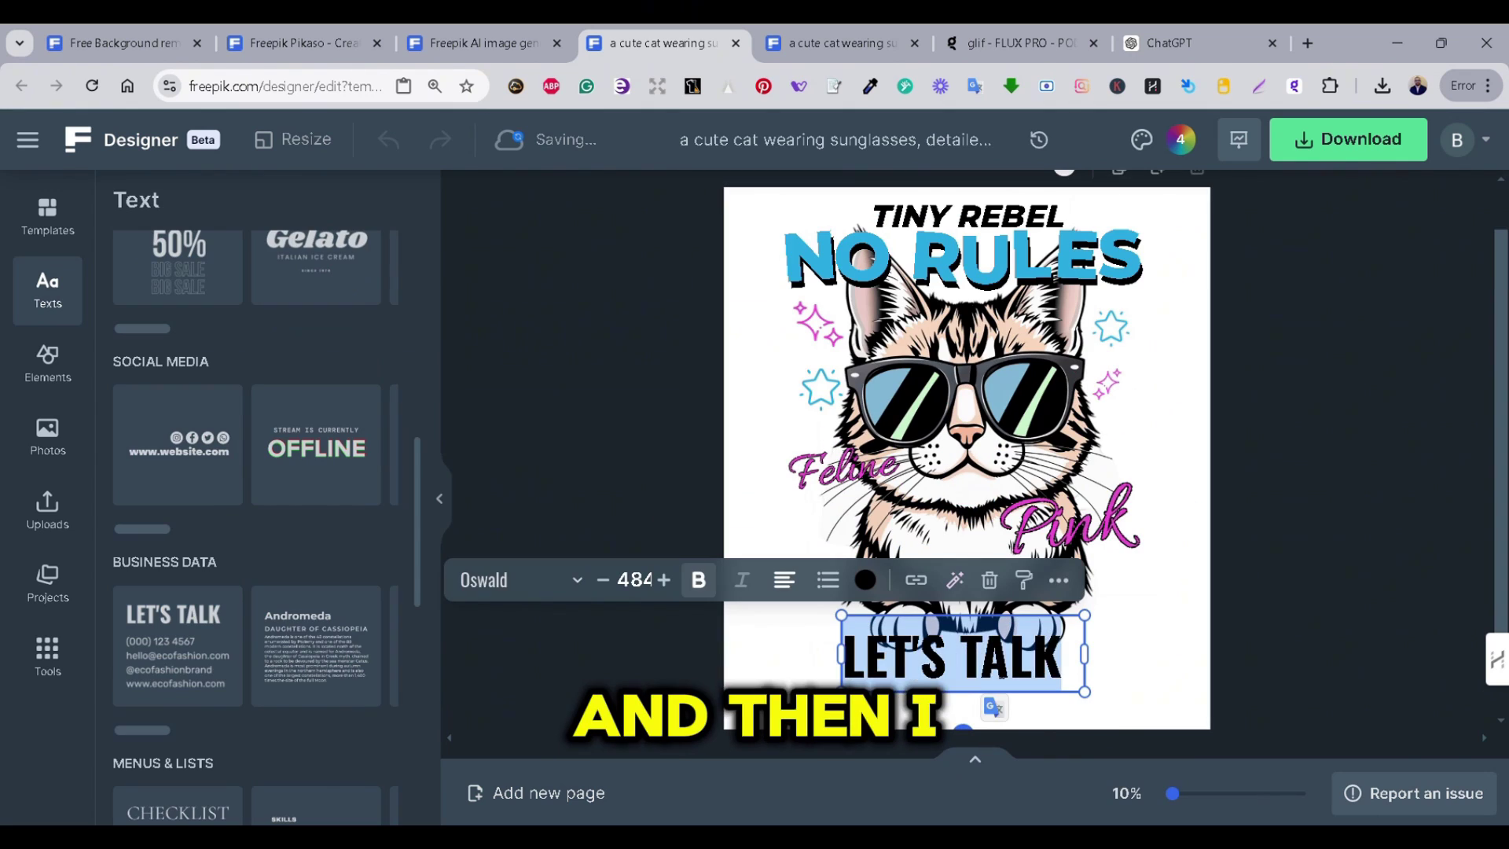
text(LIFE IS A CAT WLAK)
drag(841, 660, 711, 660)
drag(1084, 660, 1129, 634)
drag(755, 670, 865, 634)
drag(1030, 629, 973, 631)
- Correct the last word of the slogan at the cat's paws so it reads "LIFE IS A CAT WALK"
double_click(1042, 641)
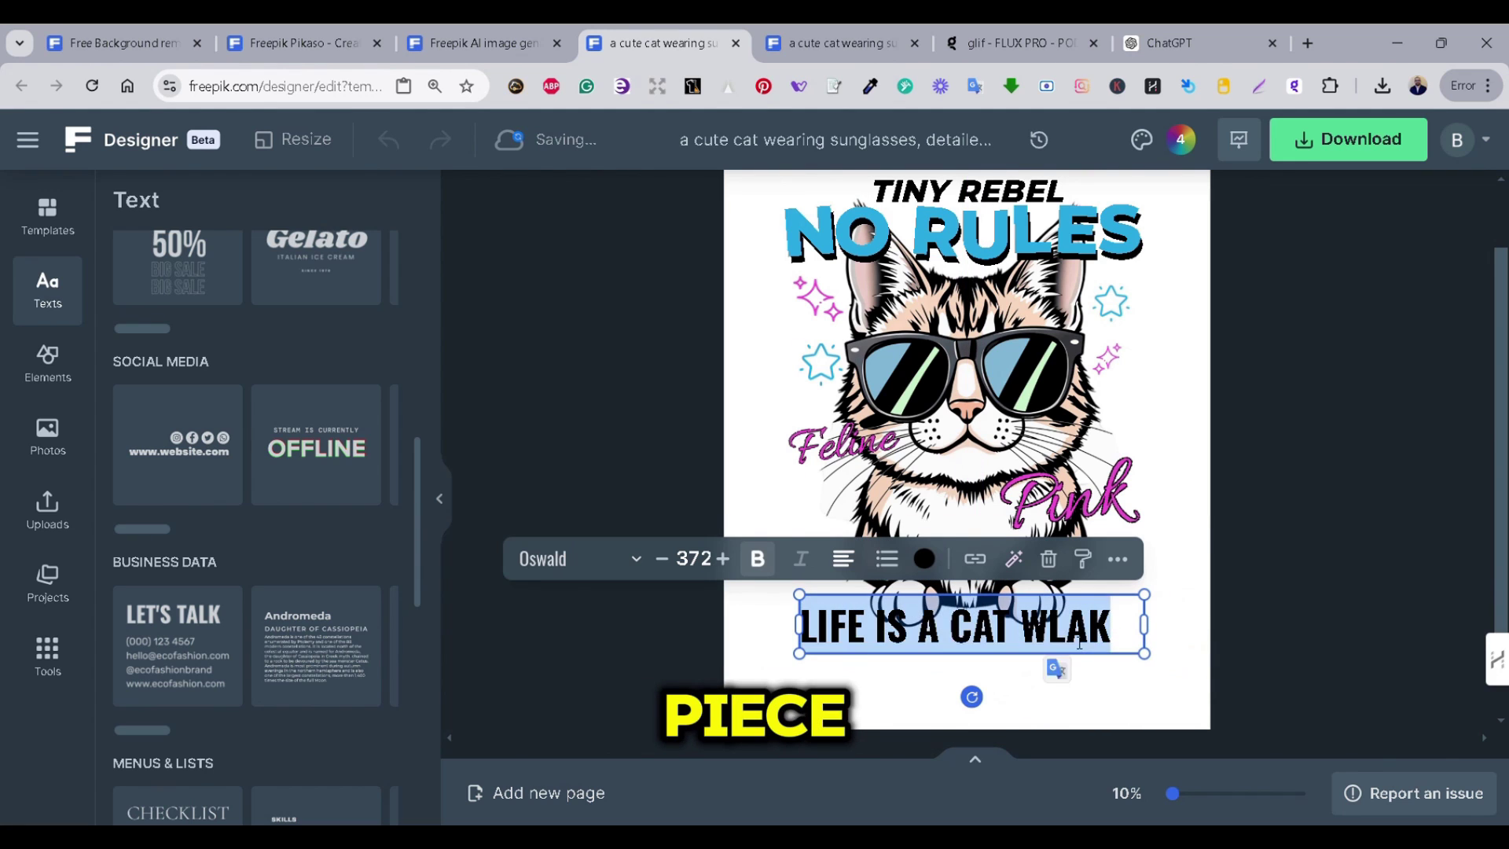
click(1090, 635)
key(BackSpace)
key(BackSpace)
text(AL)
click(1392, 569)
- Enlarge the Feline lettering slightly, nudge Feline and Pink around the cat's chest, and adjust the sparkle stars below Feline
click(815, 452)
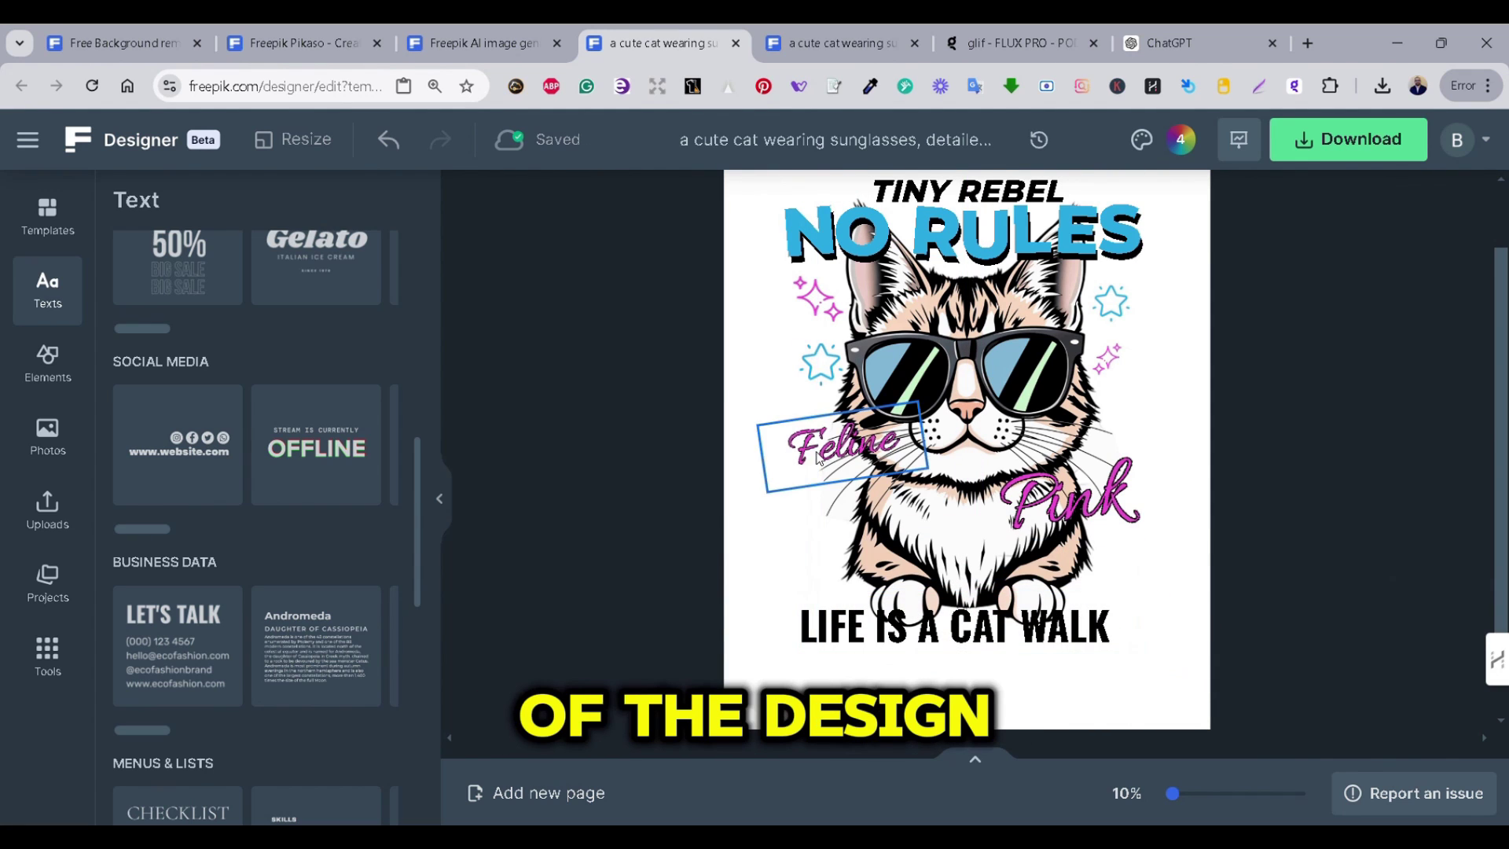
drag(768, 492, 757, 505)
drag(1061, 503, 1067, 515)
drag(864, 464, 865, 471)
click(1313, 472)
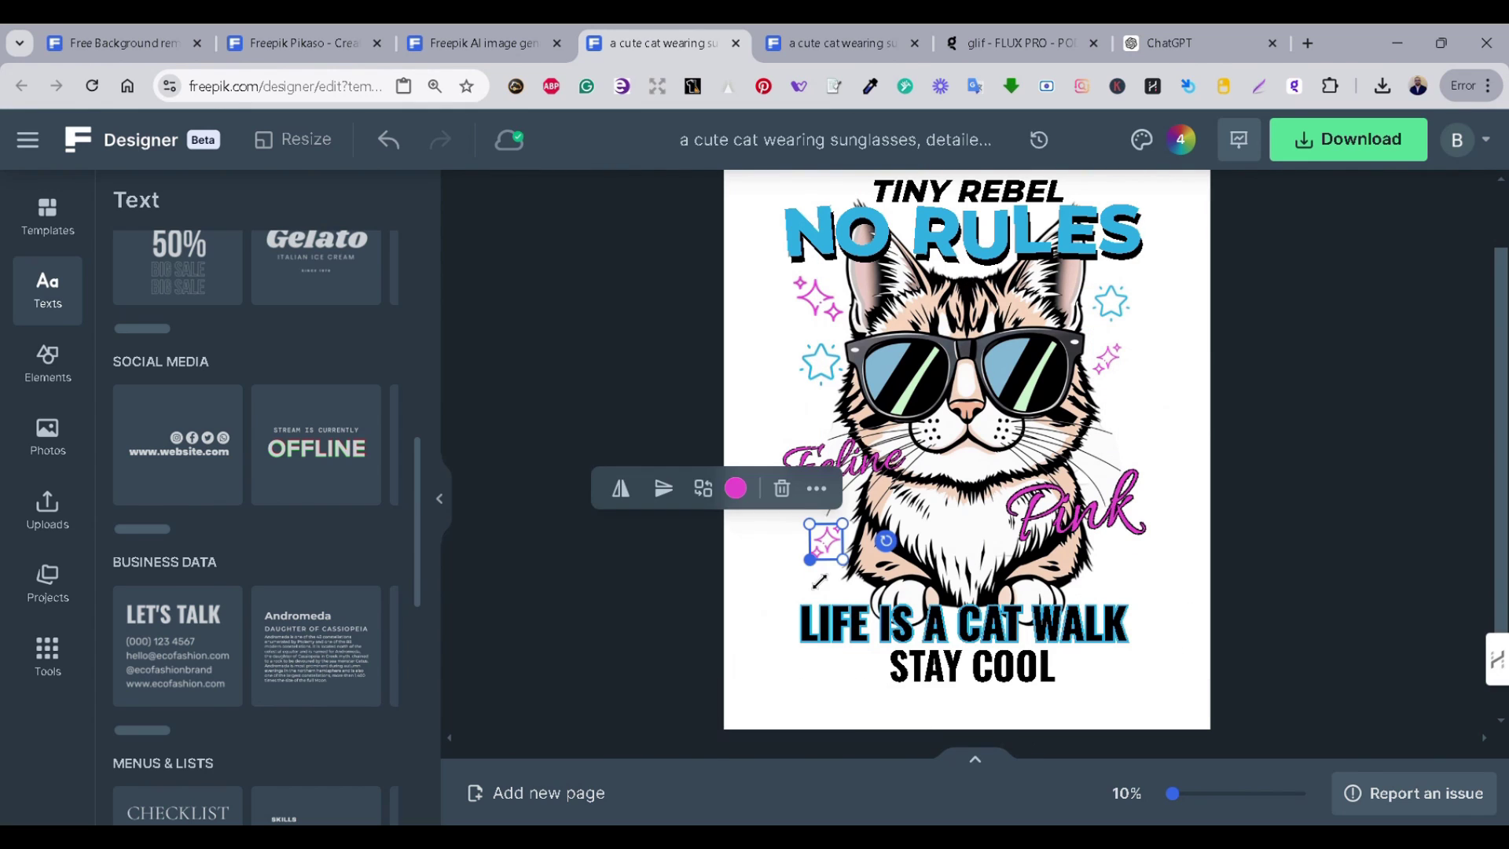
drag(808, 580, 815, 591)
click(1354, 544)
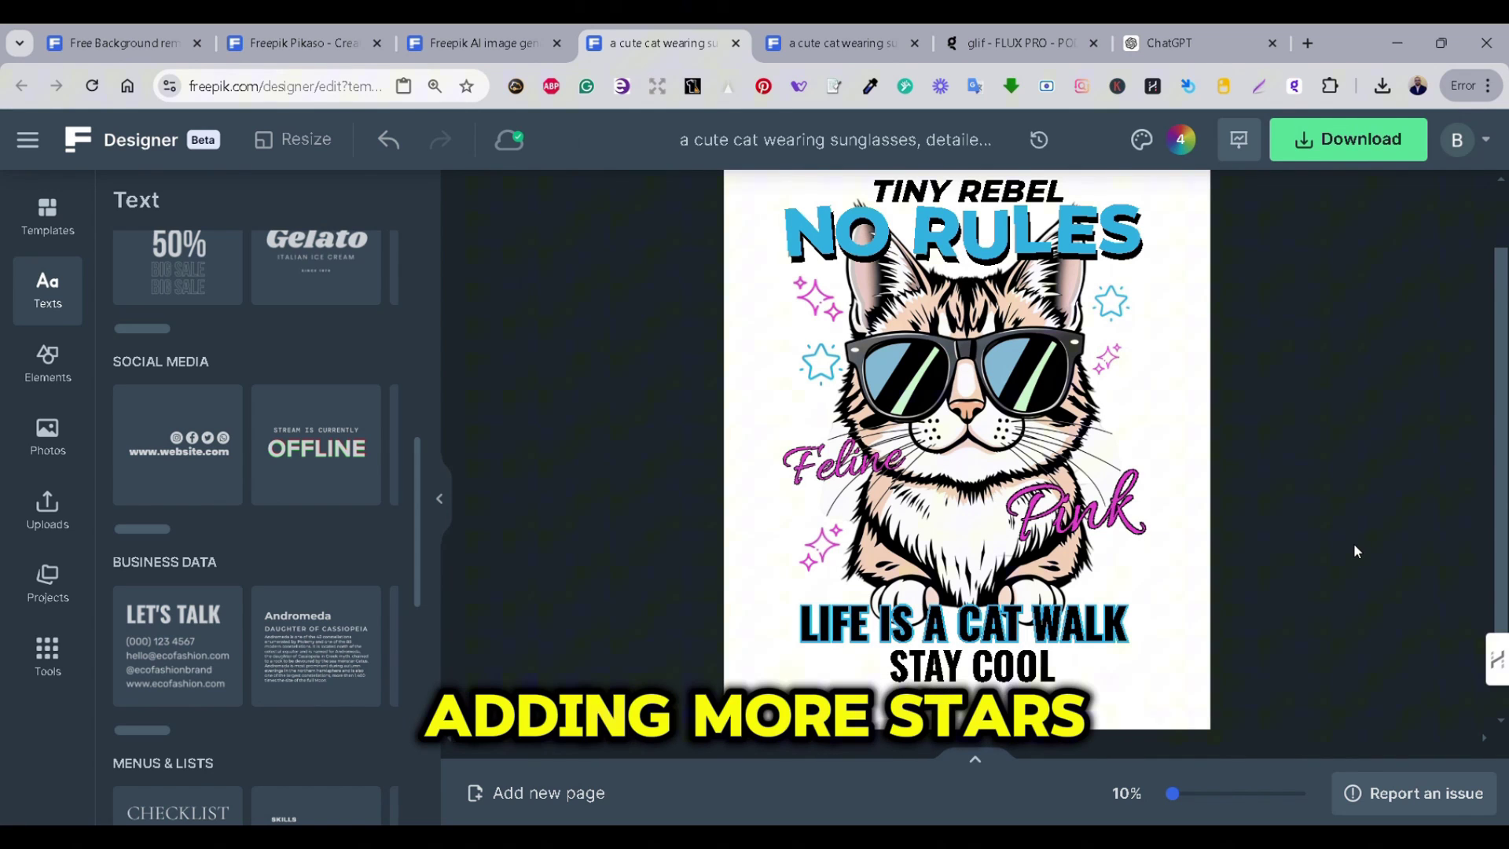
- Change the STAY COOL text to non-bold Montserrat at size 288, fitted on one line below the slogan
click(972, 667)
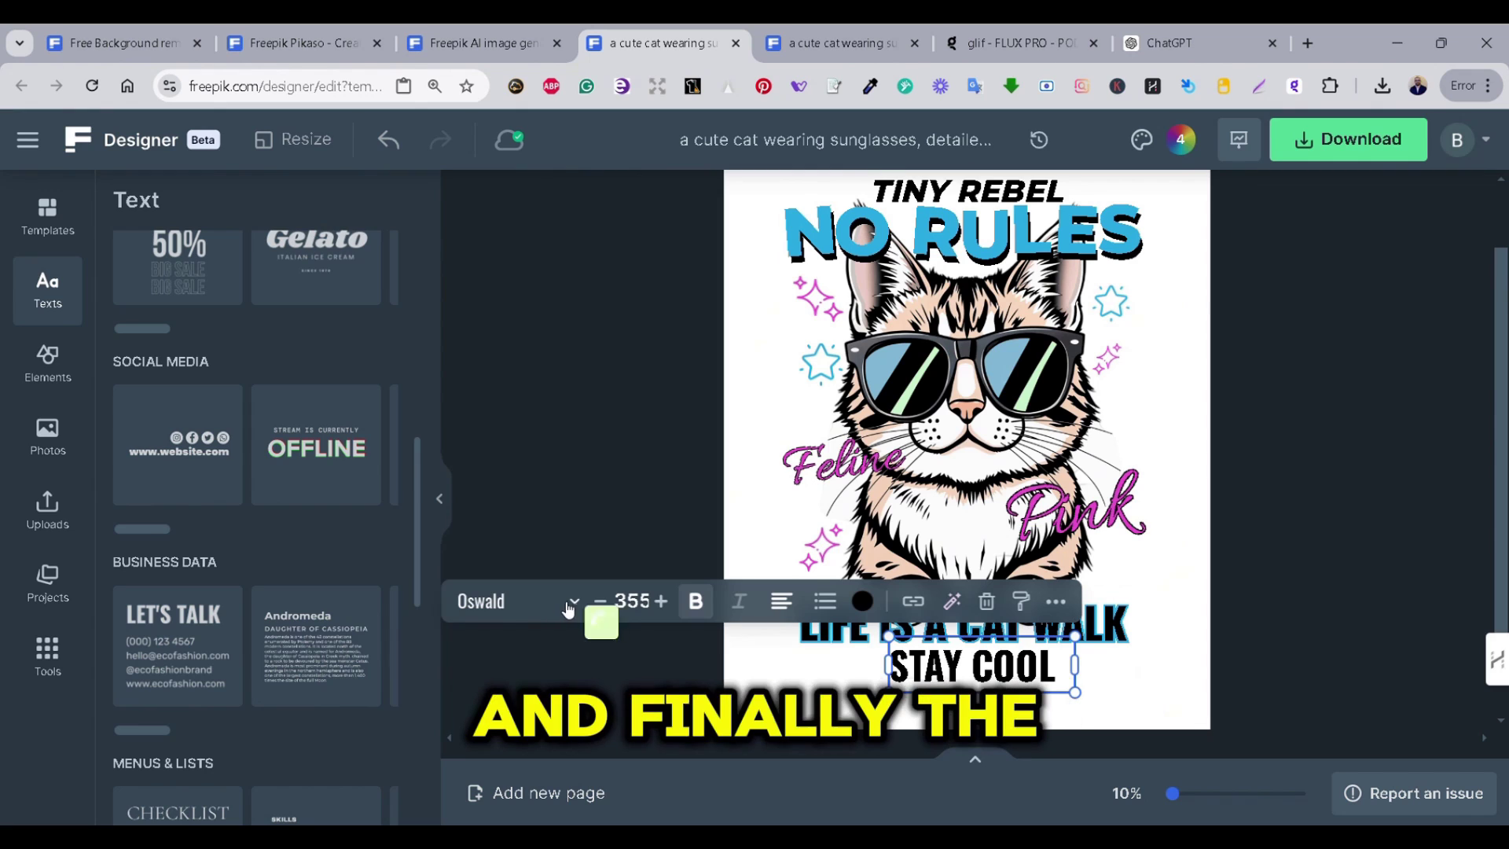
click(574, 603)
click(525, 316)
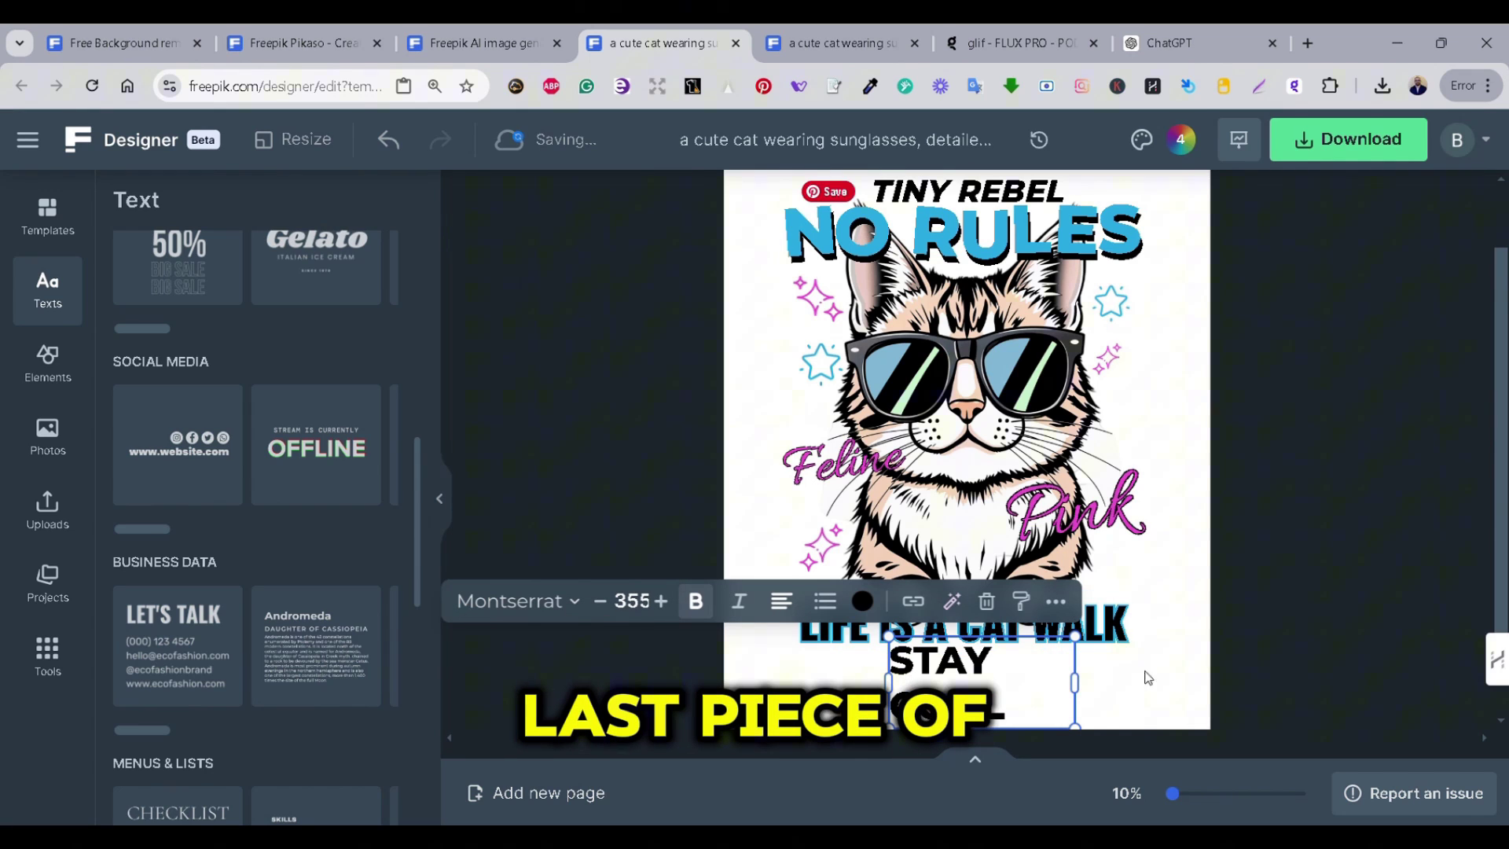
drag(1081, 695, 1107, 676)
click(699, 613)
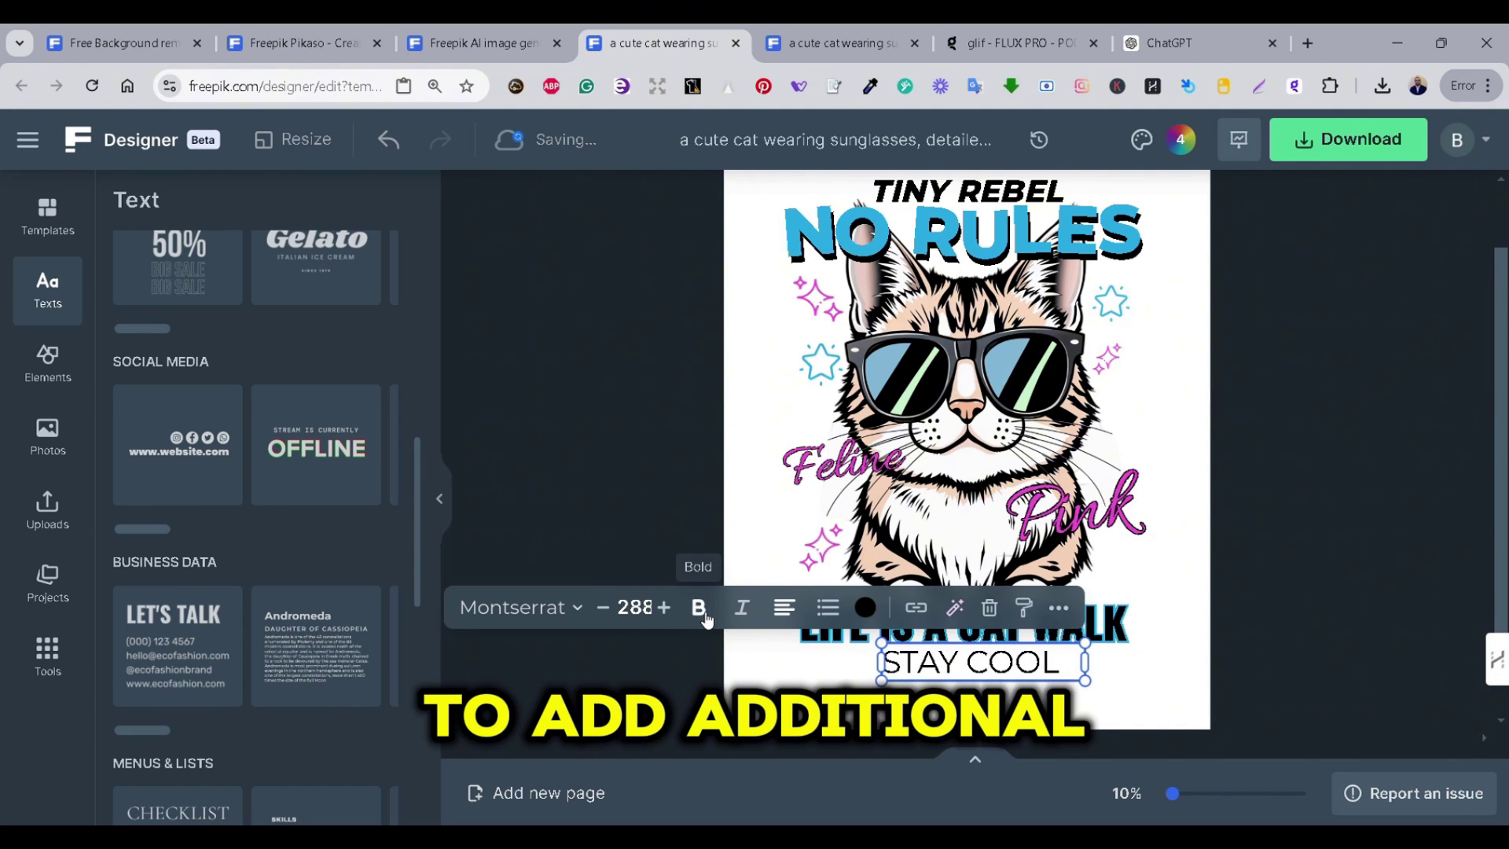
- Add a solid black five-pointed star from the STAR elements and shrink it to about the height of the STAY COOL letters
click(1142, 677)
click(44, 383)
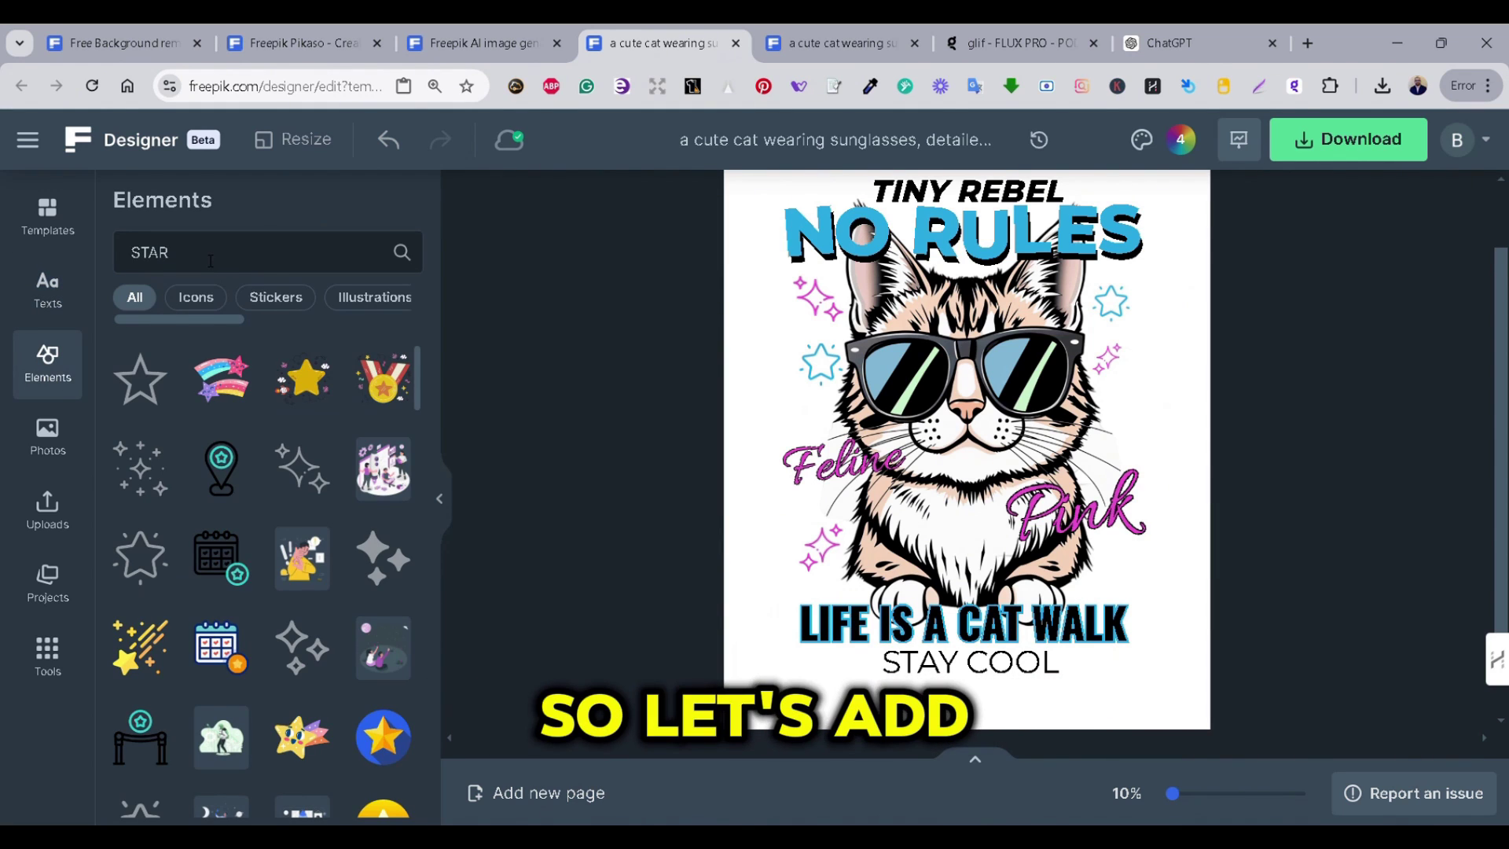
scroll(309, 416, down, 5)
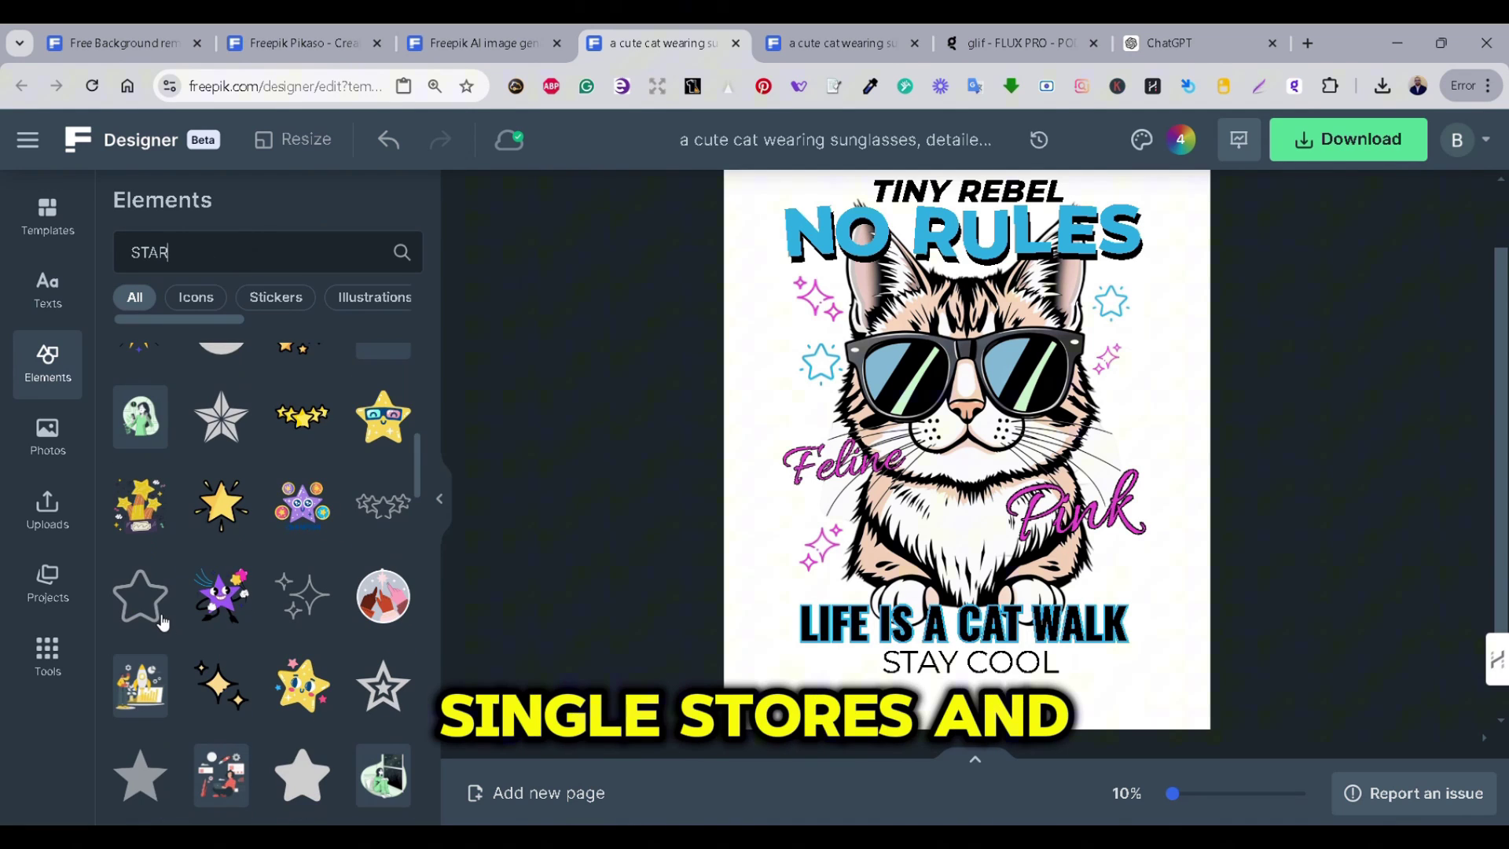
scroll(163, 645, down, 1)
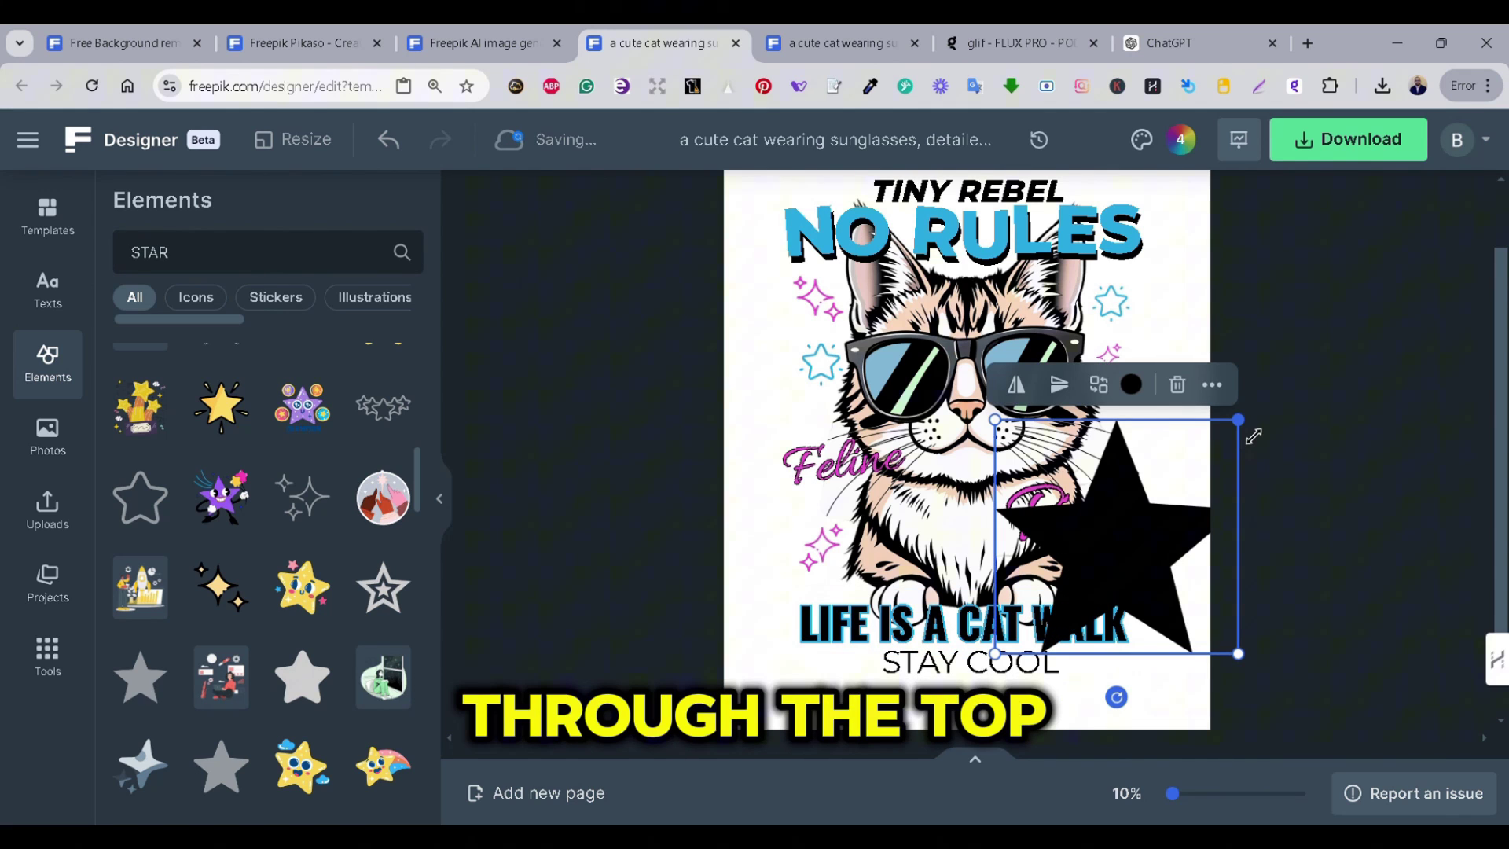
mouse_move(1254, 437)
mouse_down()
mouse_move(1097, 551)
mouse_move(1021, 629)
mouse_up()
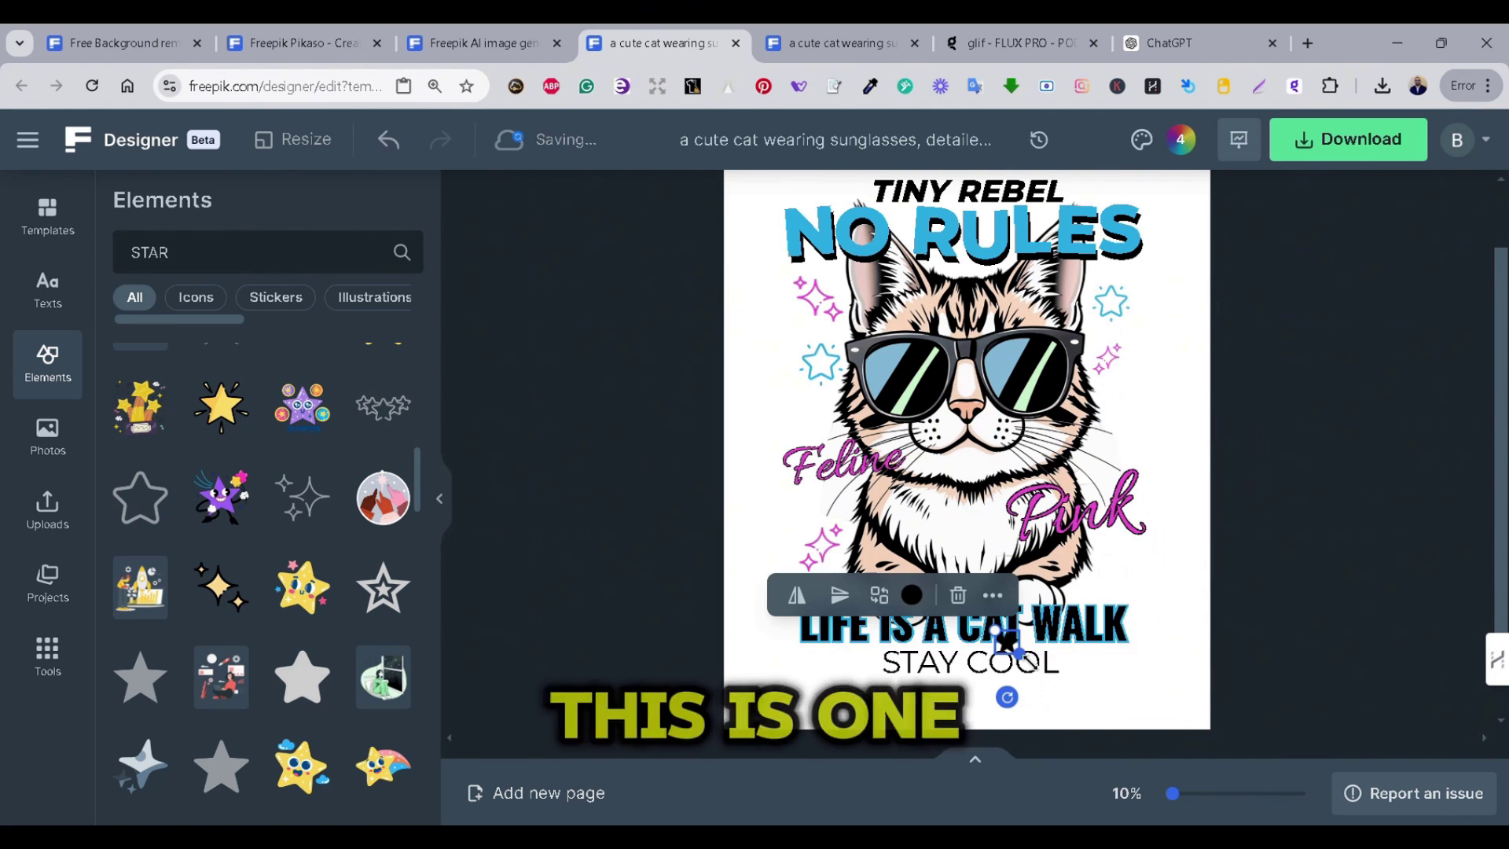
click(1140, 668)
- Place the small black star just before the word STAY, level with the STAY COOL text
drag(1008, 643, 867, 669)
click(1218, 708)
click(871, 668)
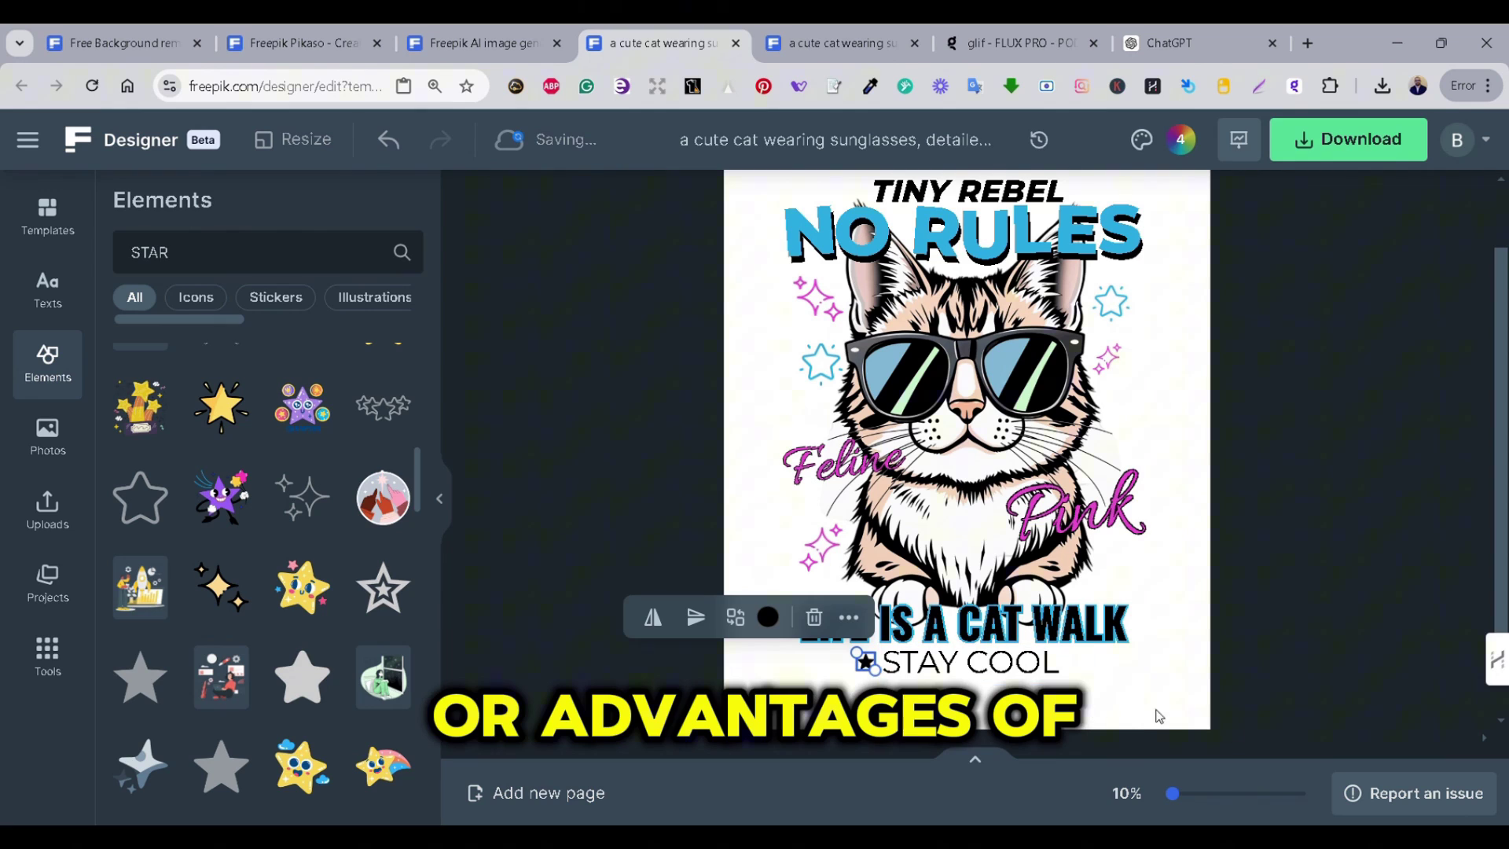
right_click(872, 664)
click(1237, 700)
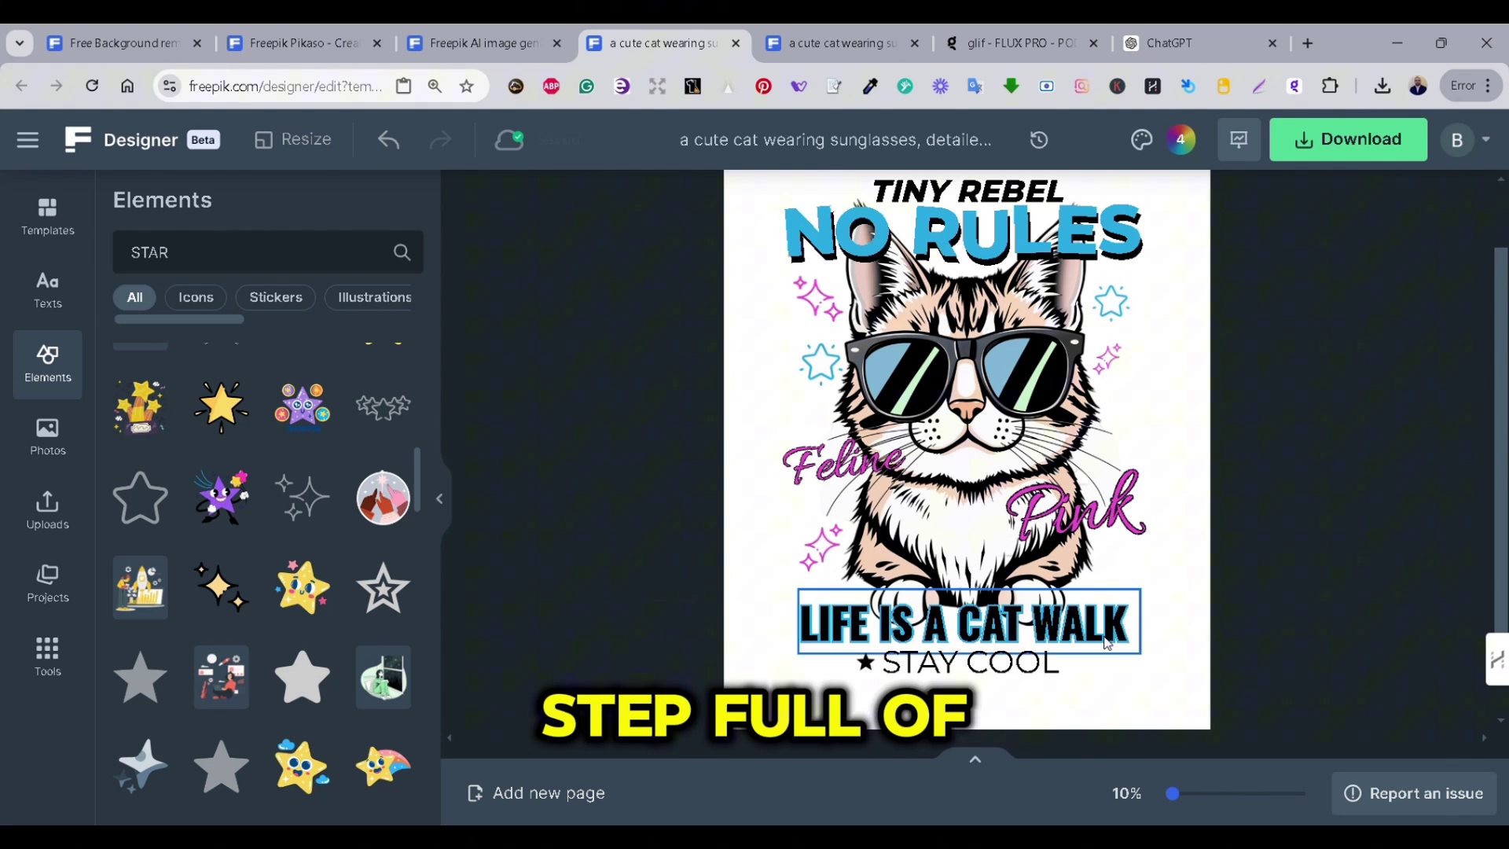
- Duplicate the small black star and place the copy just after the word COOL, level with the text
click(865, 662)
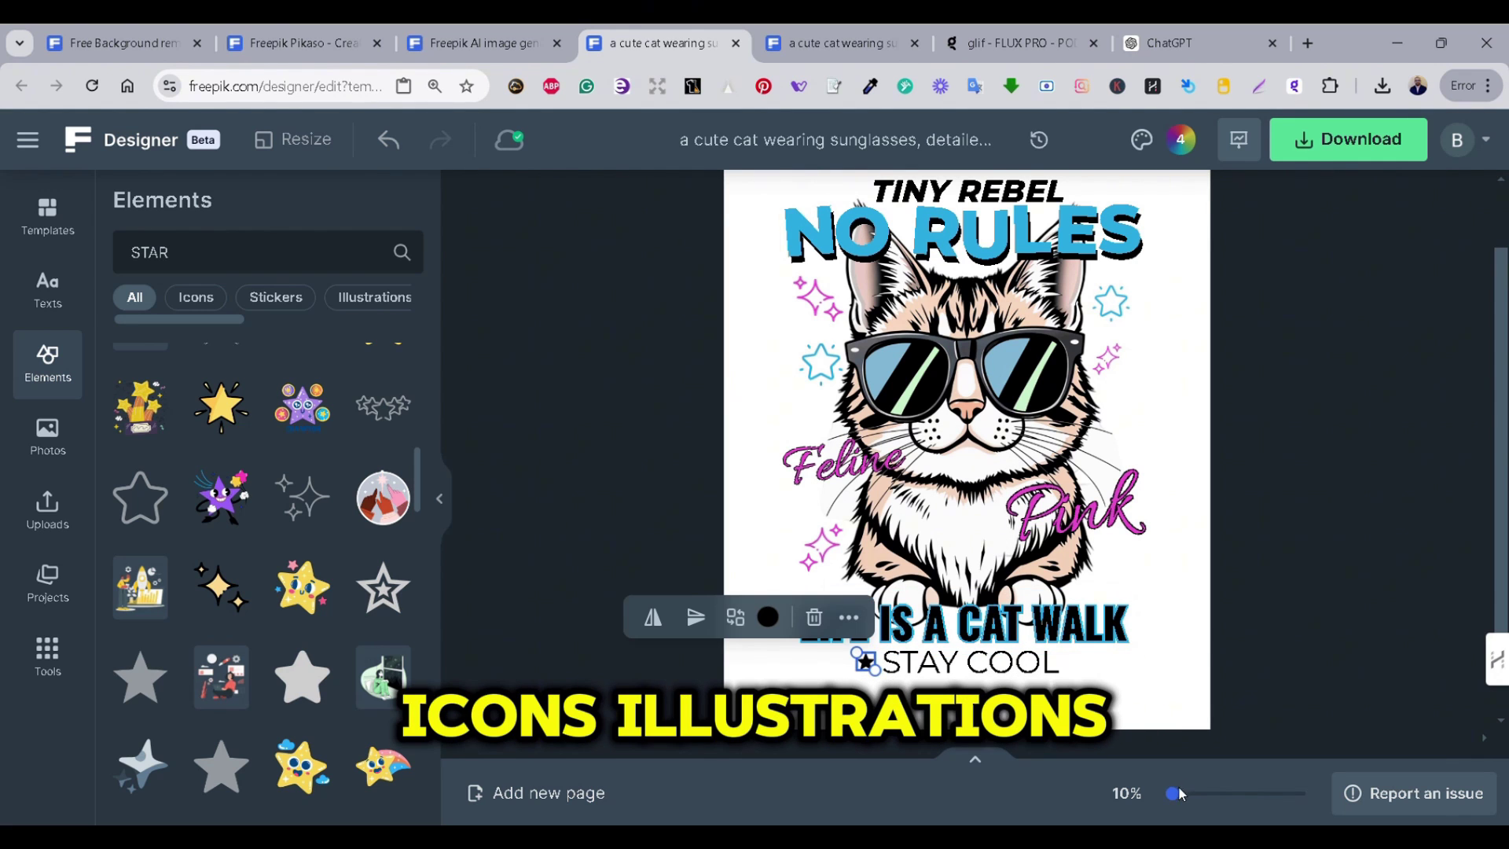
drag(1176, 794, 1184, 794)
scroll(1404, 573, down, 8)
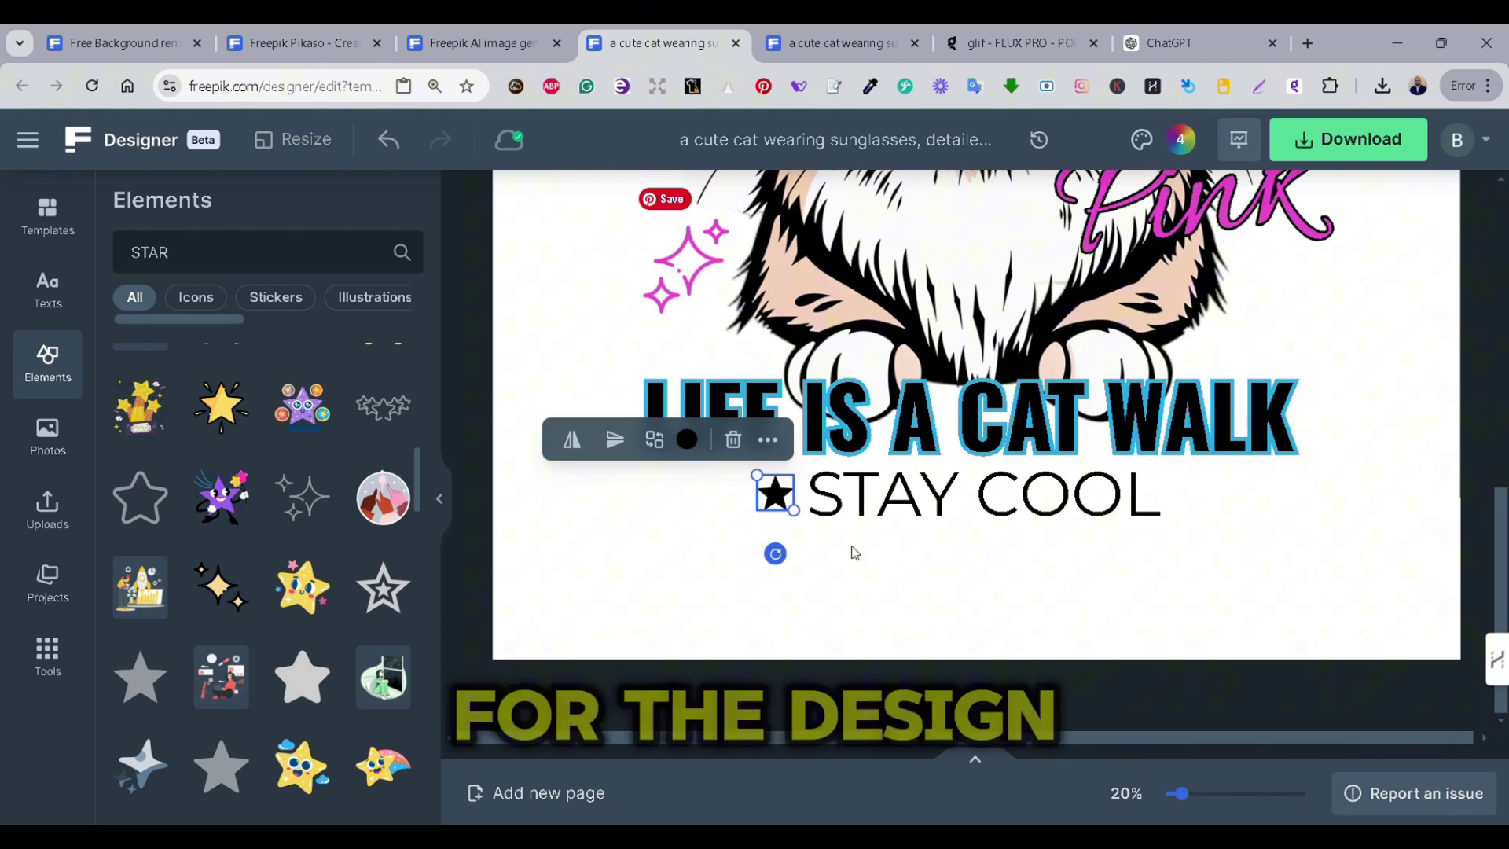
drag(781, 500, 1199, 503)
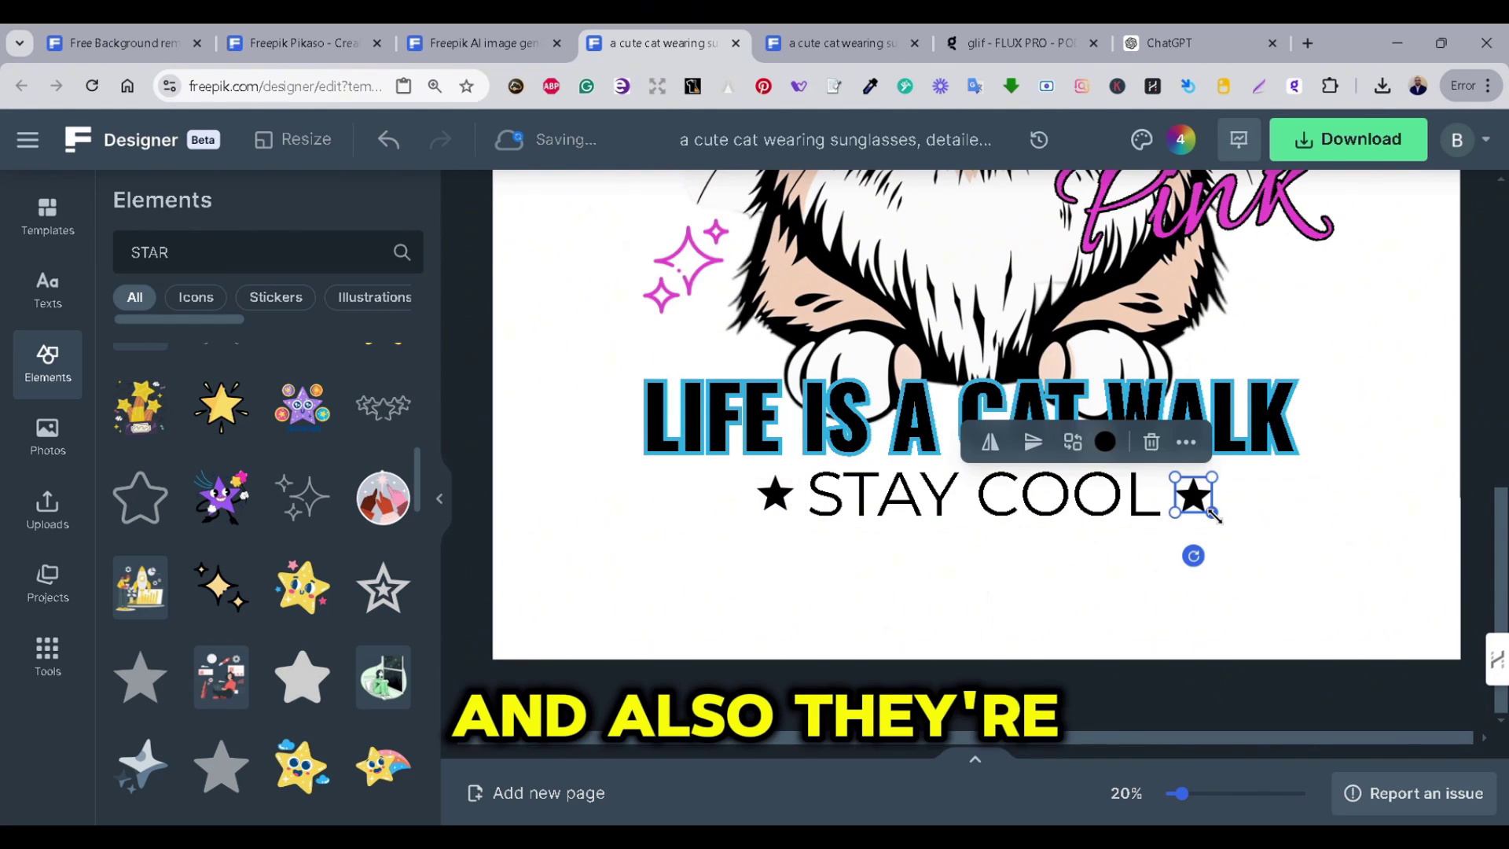
click(1040, 592)
- Nudge the TINY REBEL text slightly to the left above NO RULES
scroll(1456, 575, up, 2)
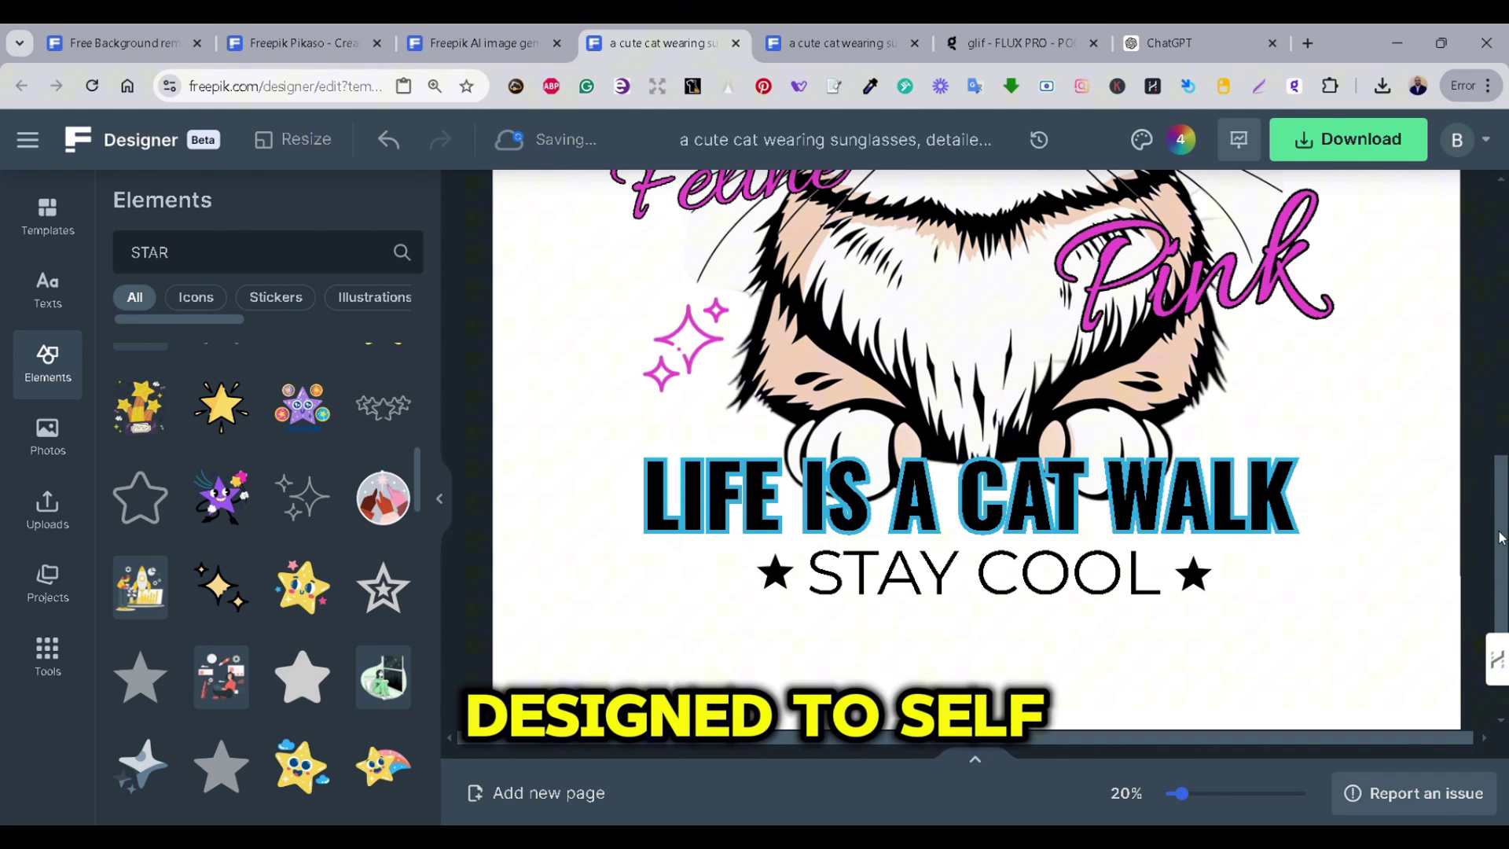
drag(1181, 794, 1171, 795)
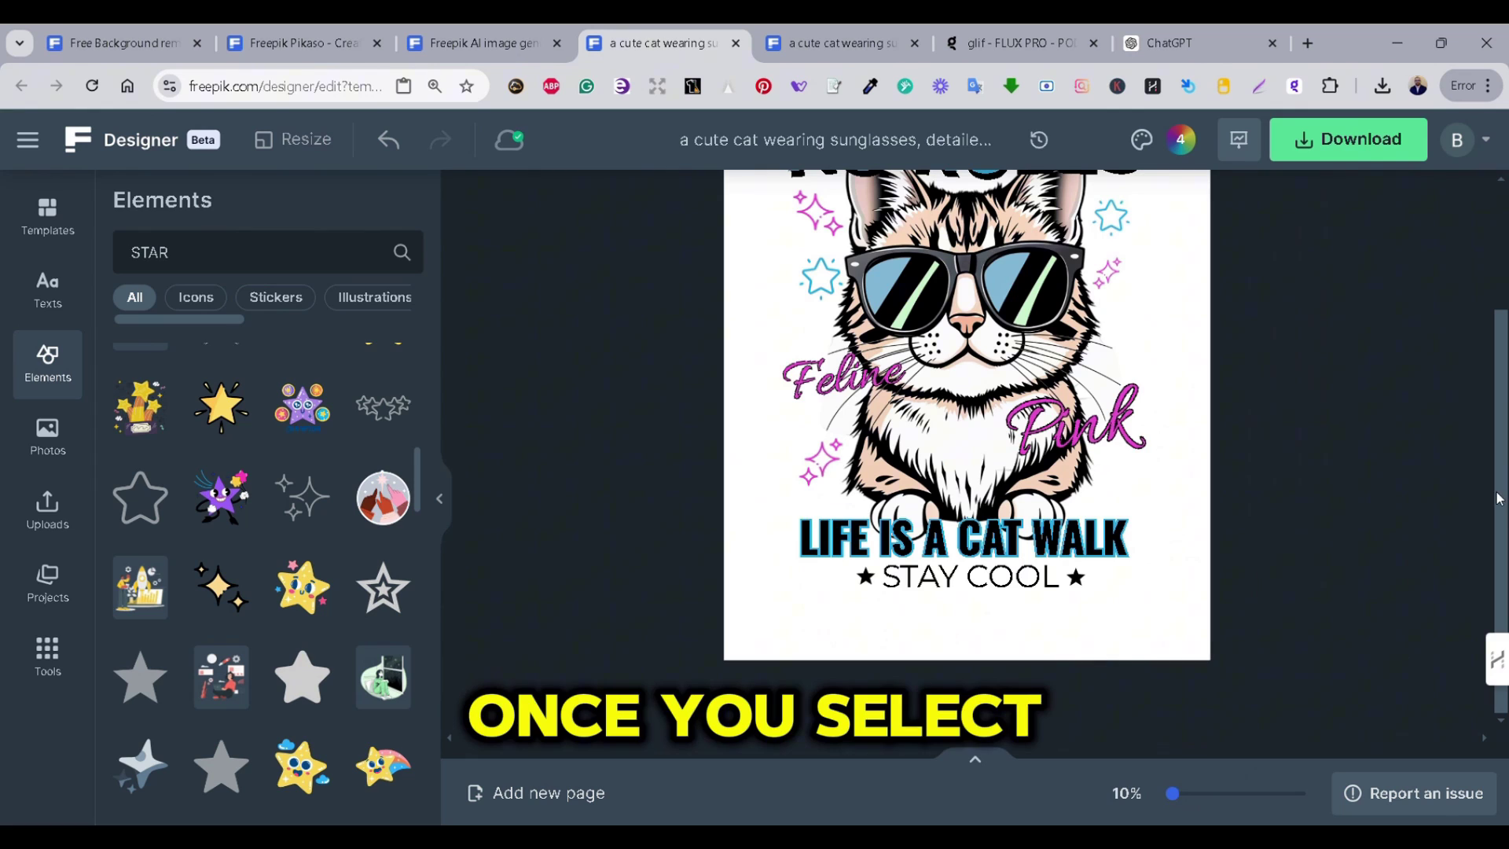
drag(1497, 498, 1499, 438)
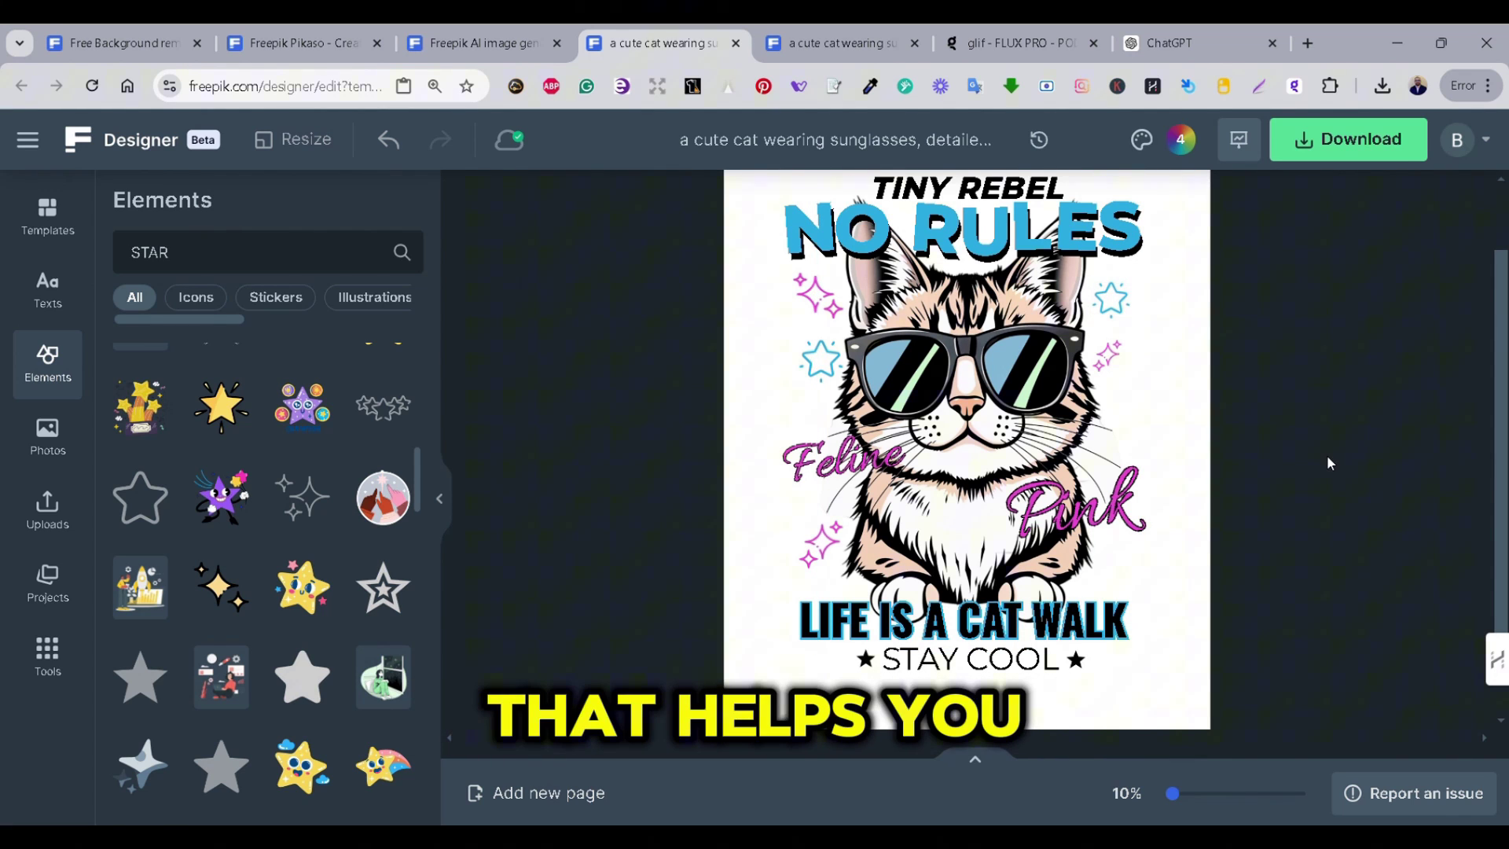
click(1004, 191)
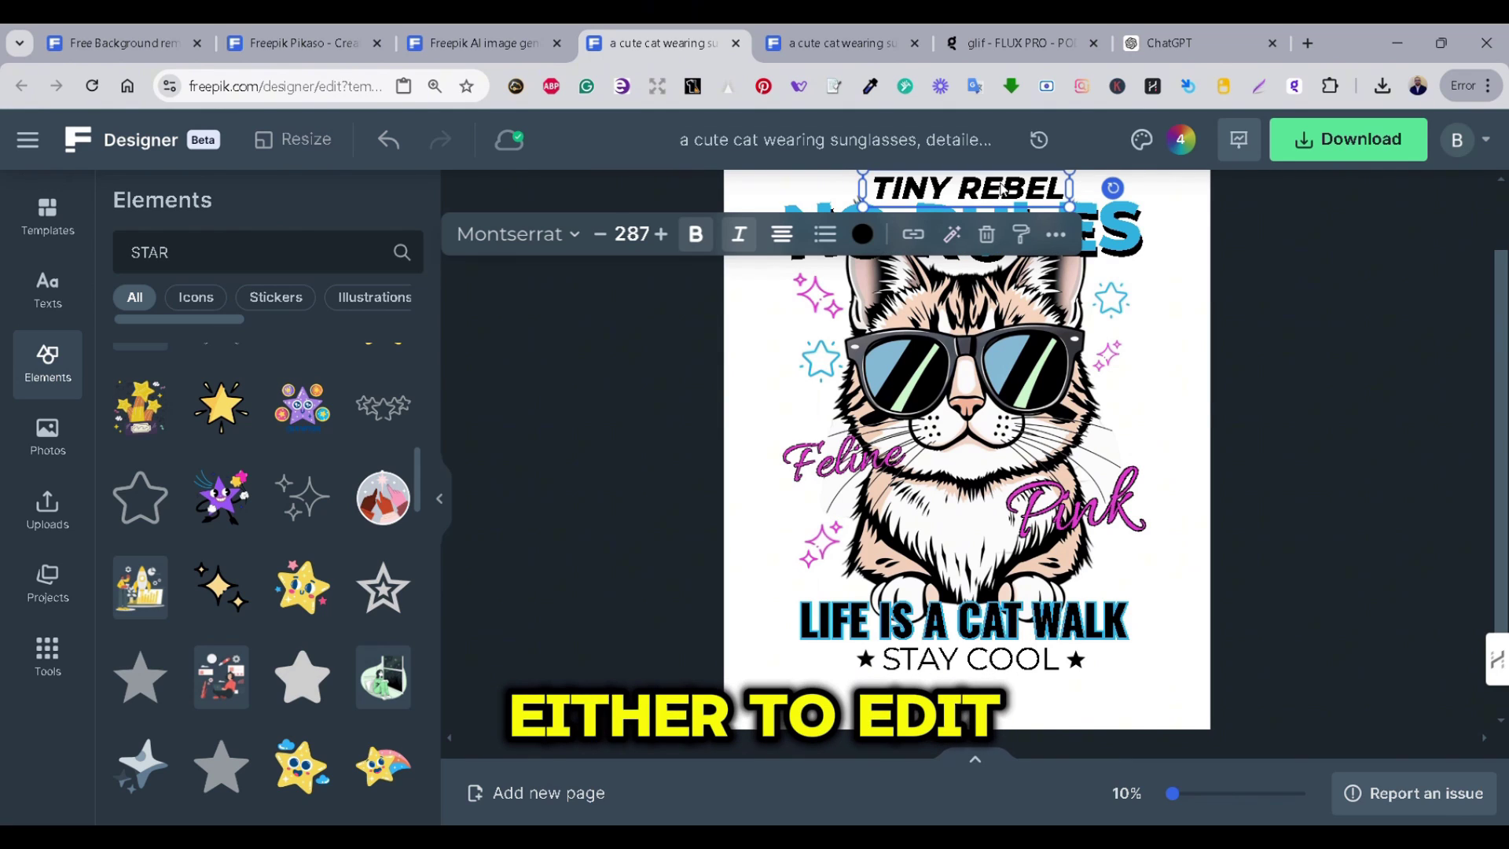
drag(1004, 191, 1000, 191)
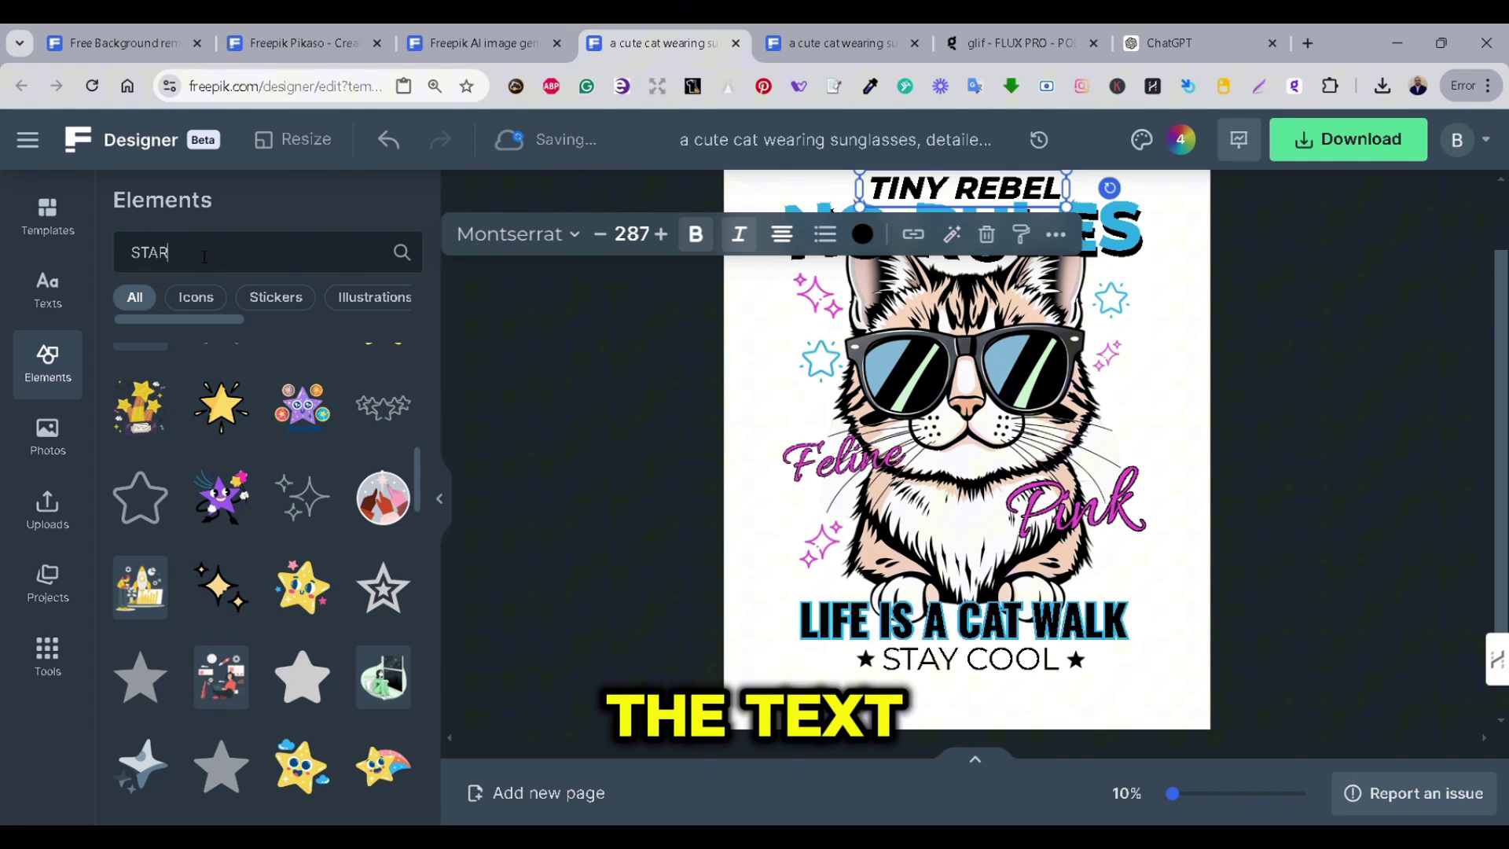
- Search the elements for "paw" and add a solid black paw print to the design
drag(205, 256, 123, 257)
text(pAW)
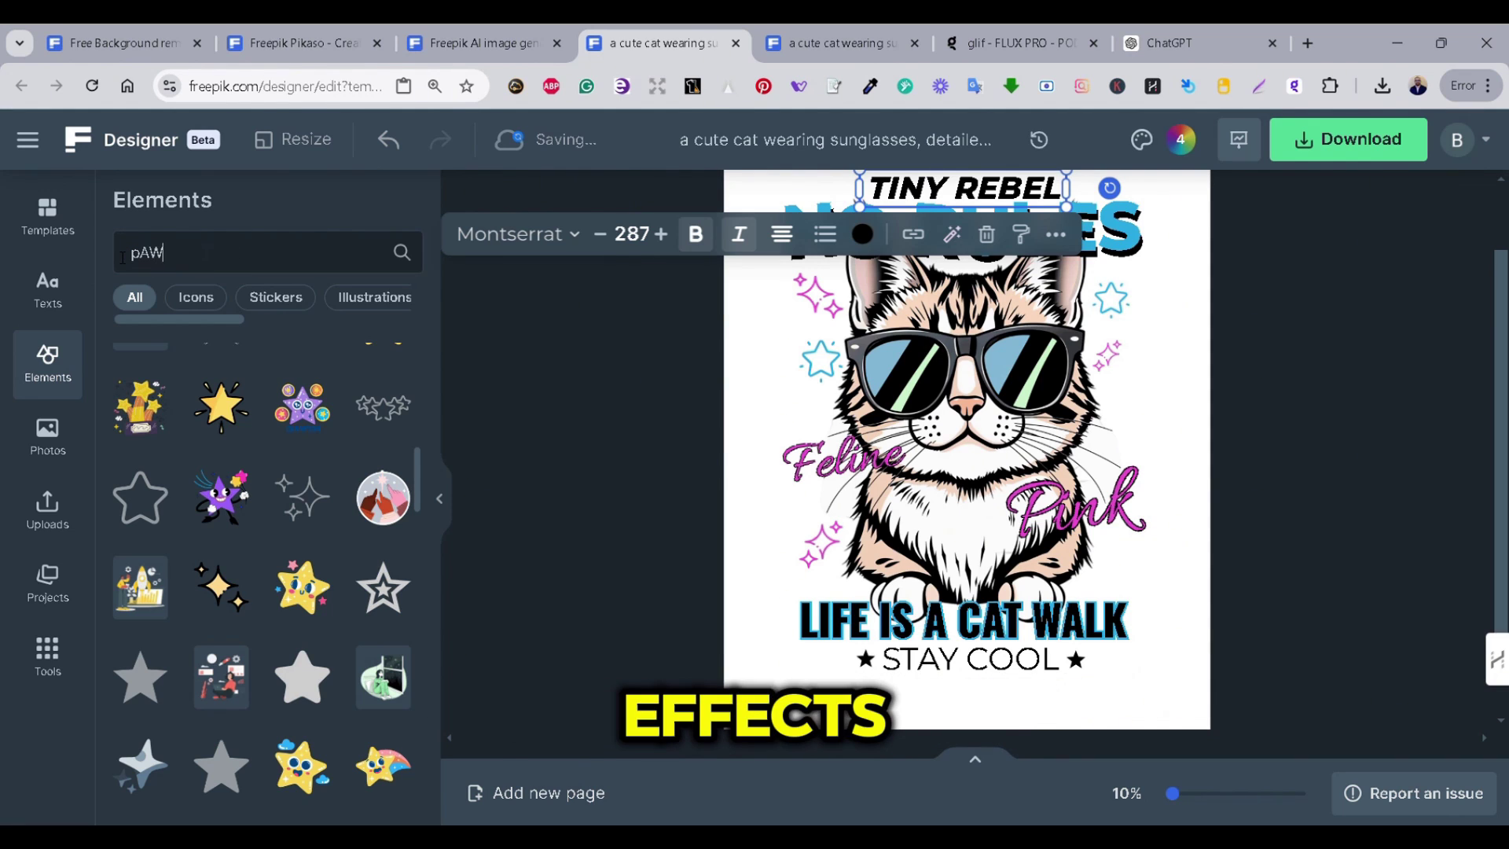
key(Return)
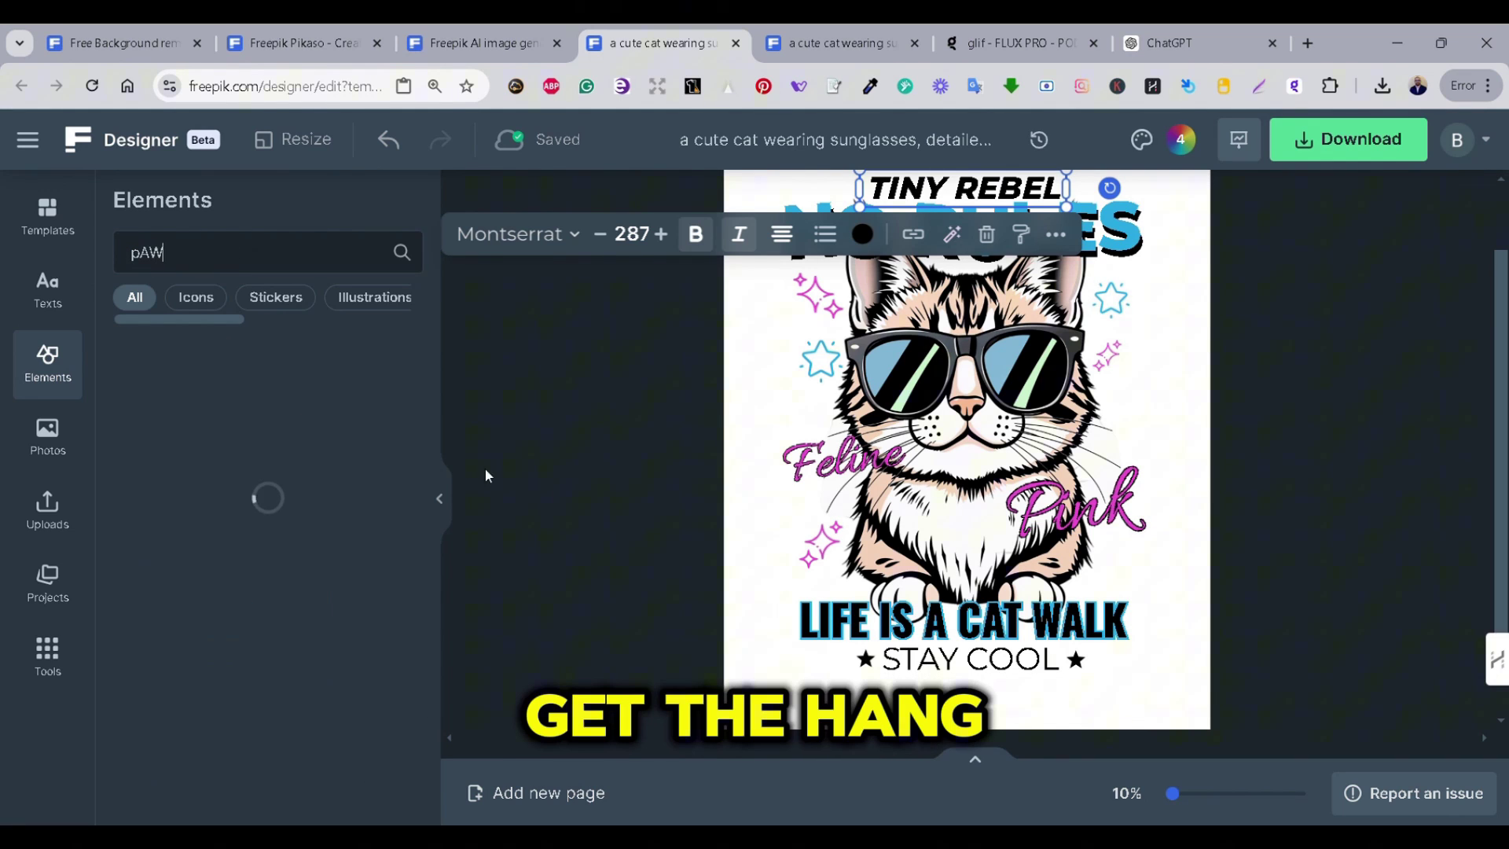
click(595, 470)
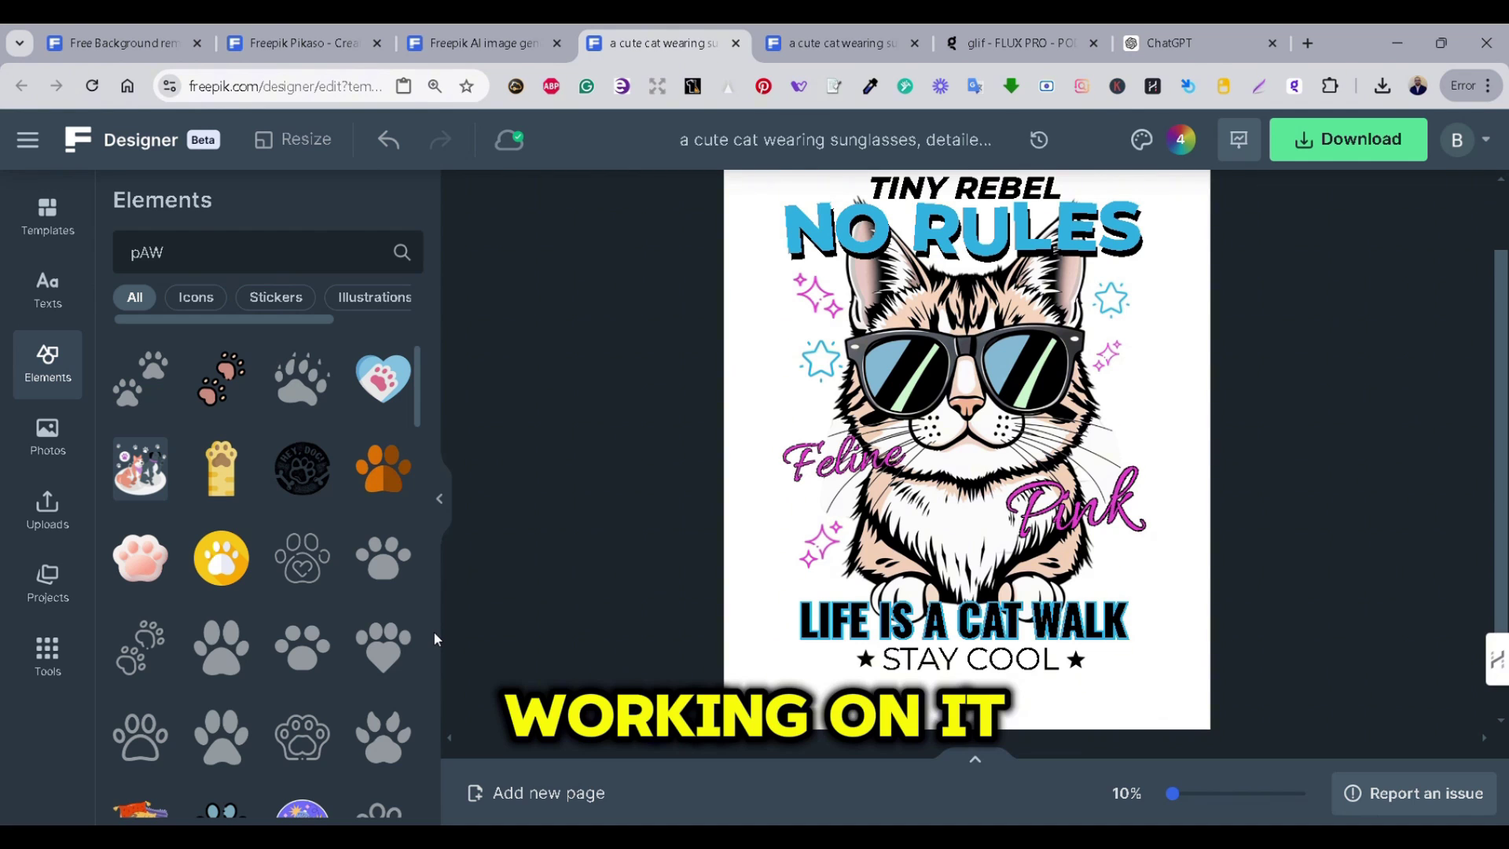
drag(401, 657, 750, 387)
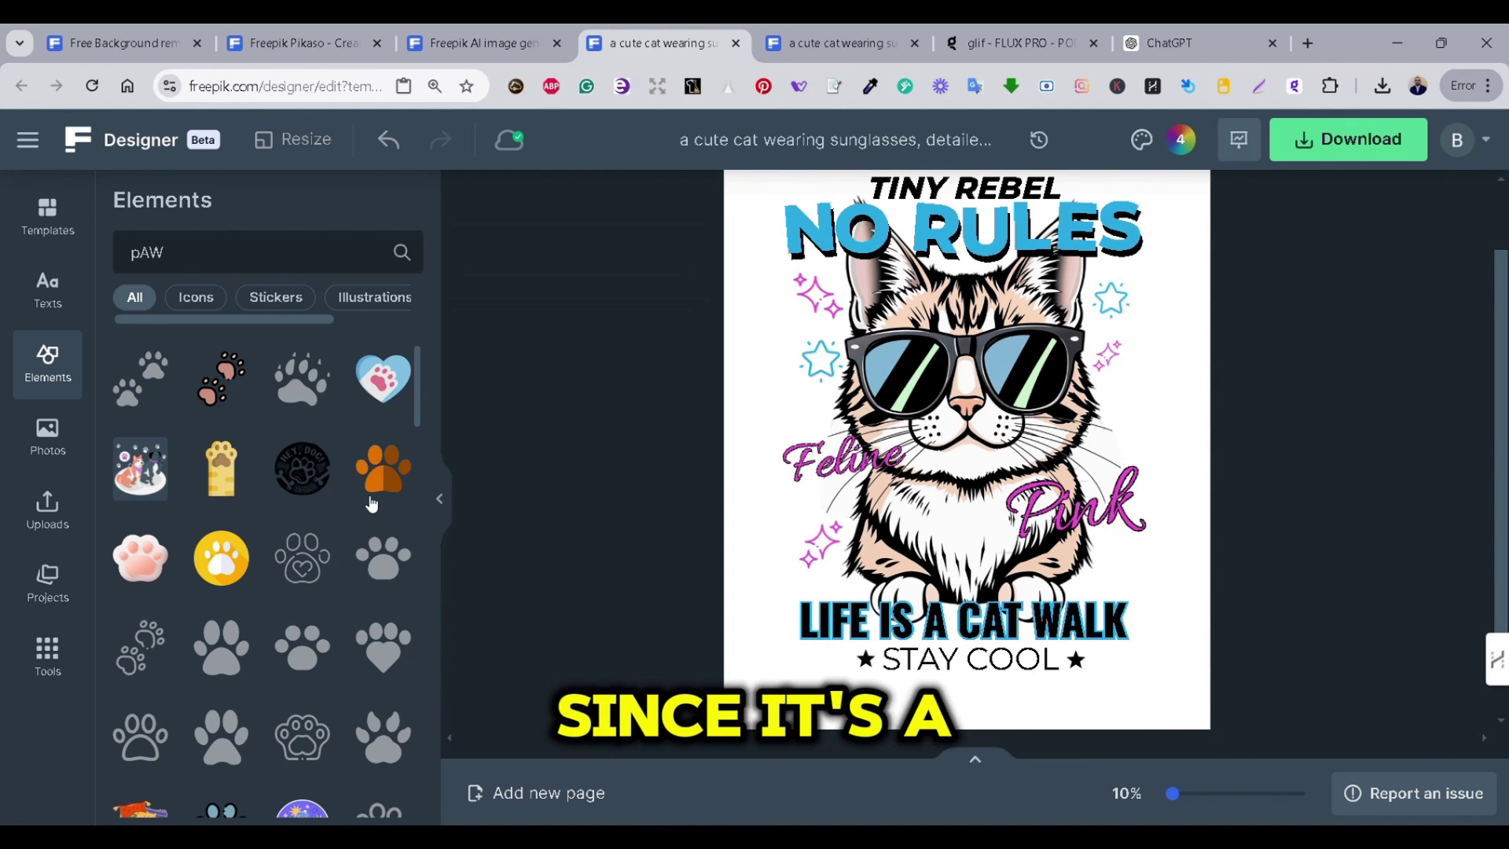
scroll(373, 503, down, 3)
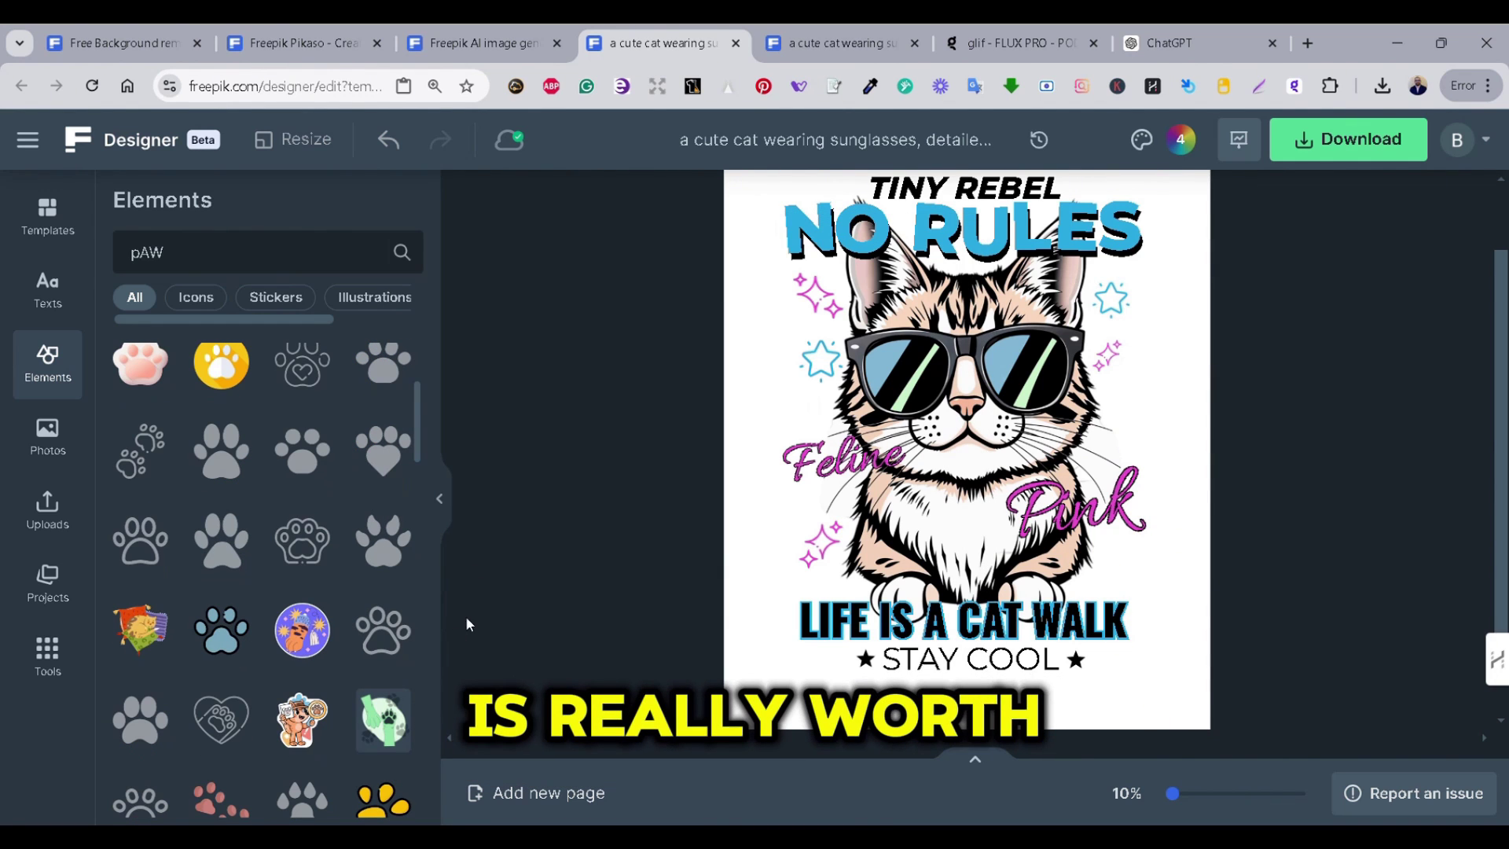
click(383, 630)
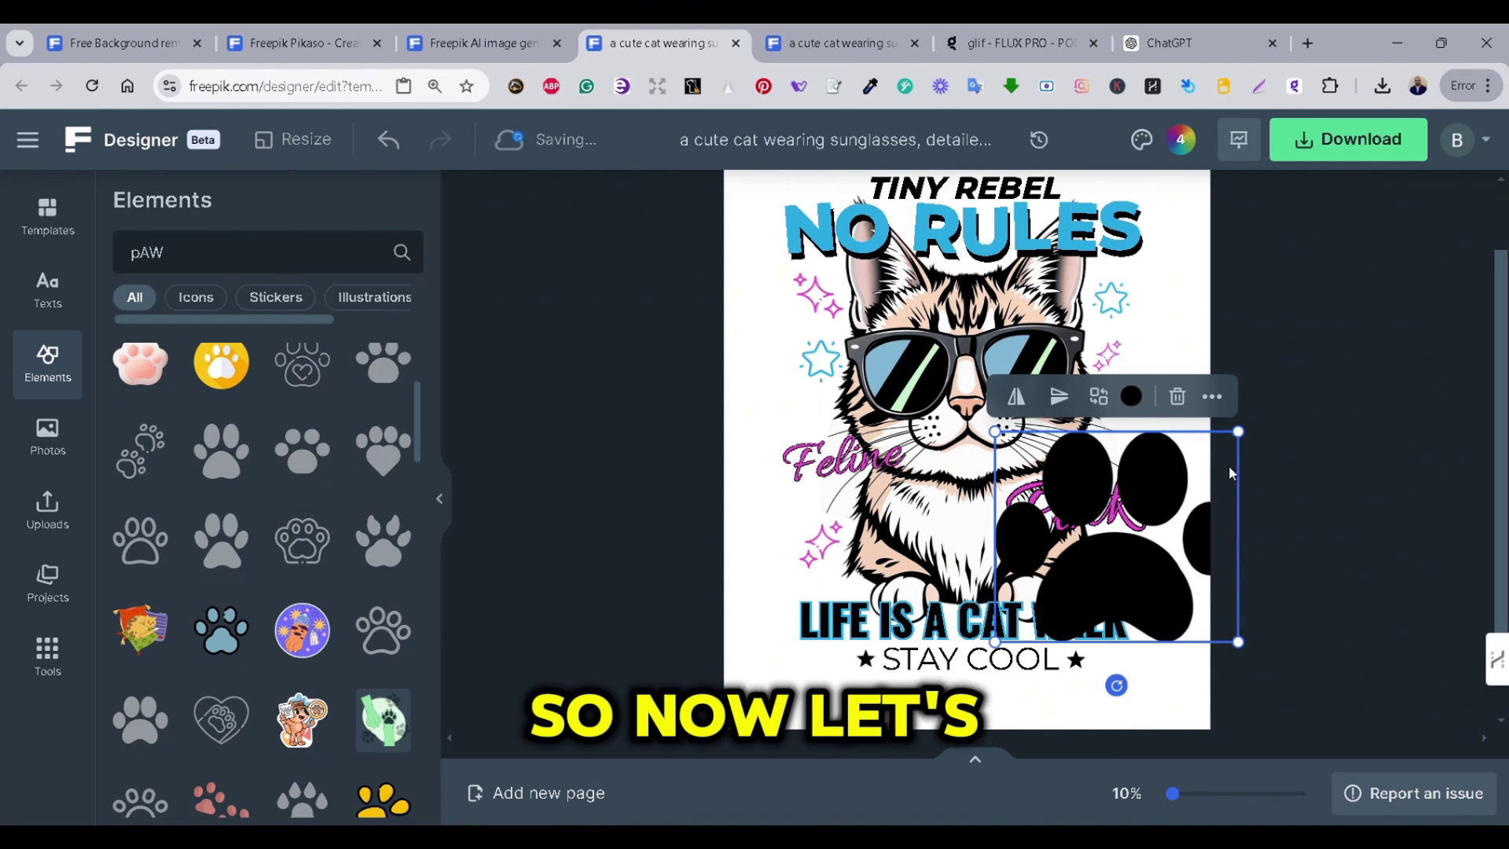
- Shrink the paw print to about the height of the TINY REBEL text and place it tilted just before the word TINY
drag(1238, 431, 1110, 629)
click(1467, 504)
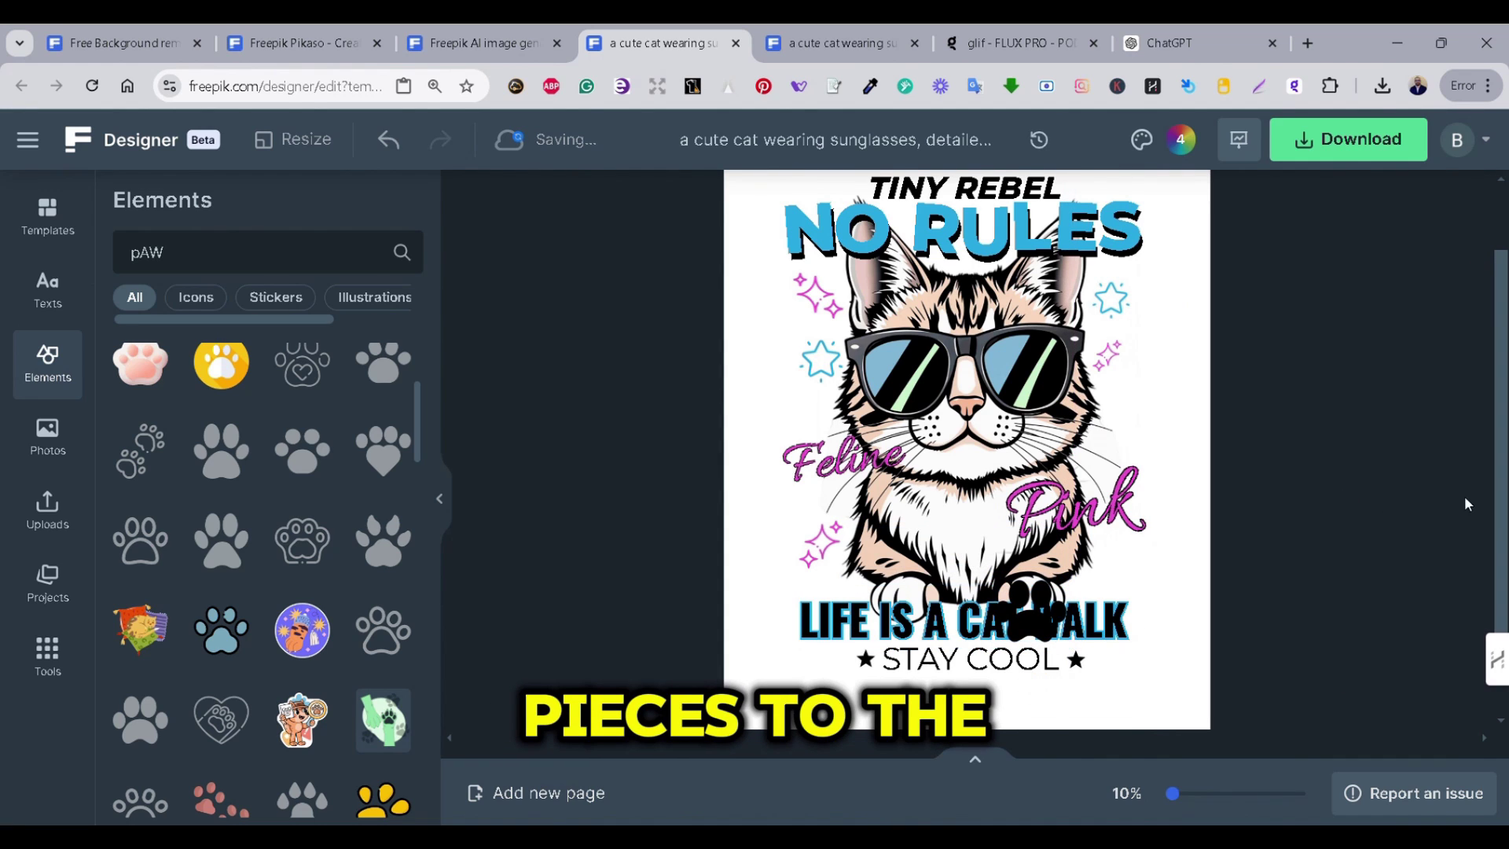
scroll(1373, 531, up, 1)
drag(1038, 641, 903, 190)
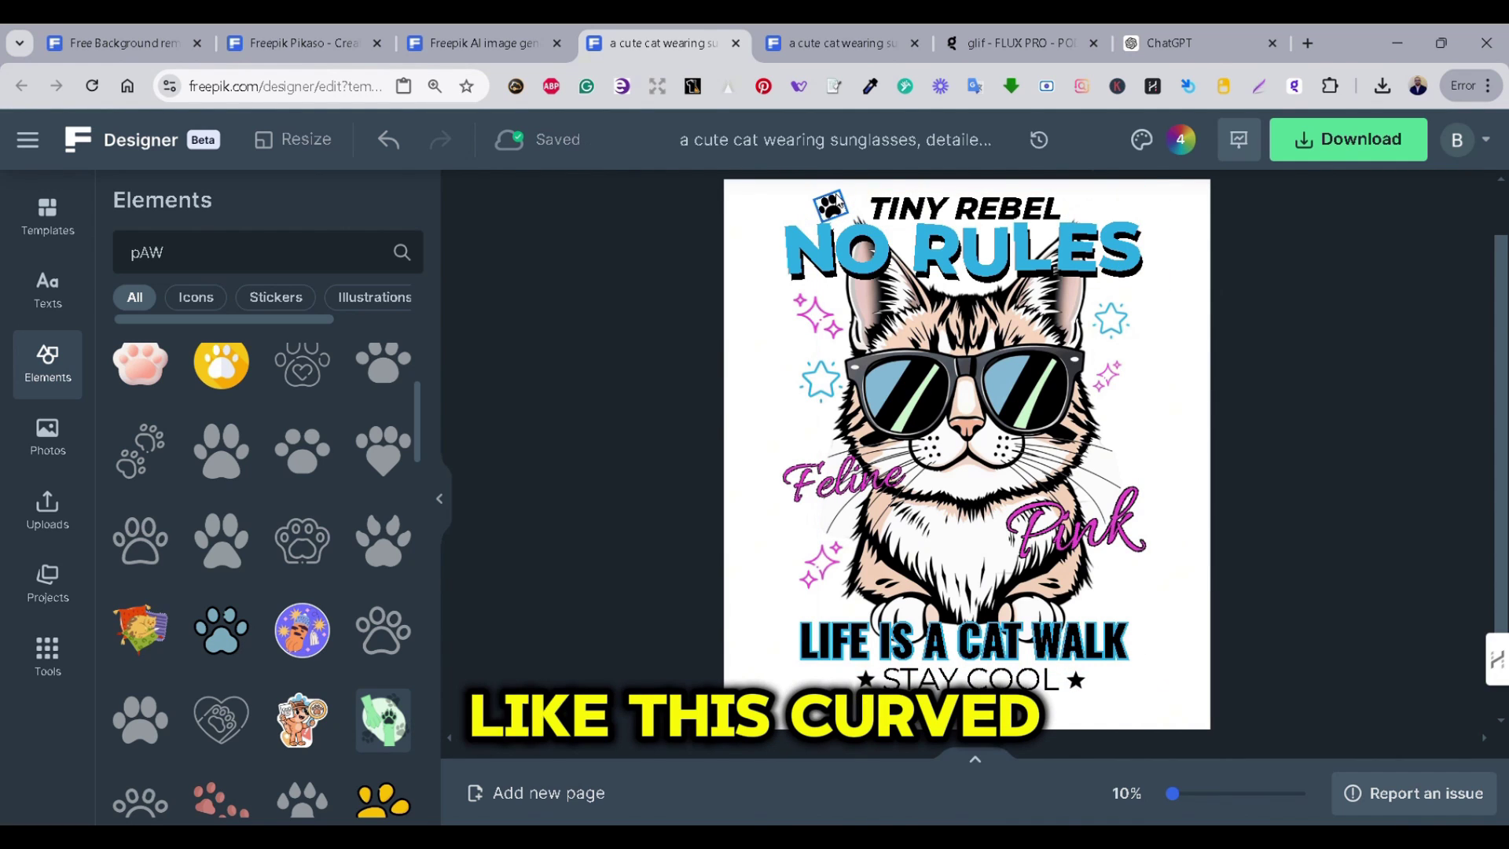
drag(837, 205, 868, 221)
click(1418, 347)
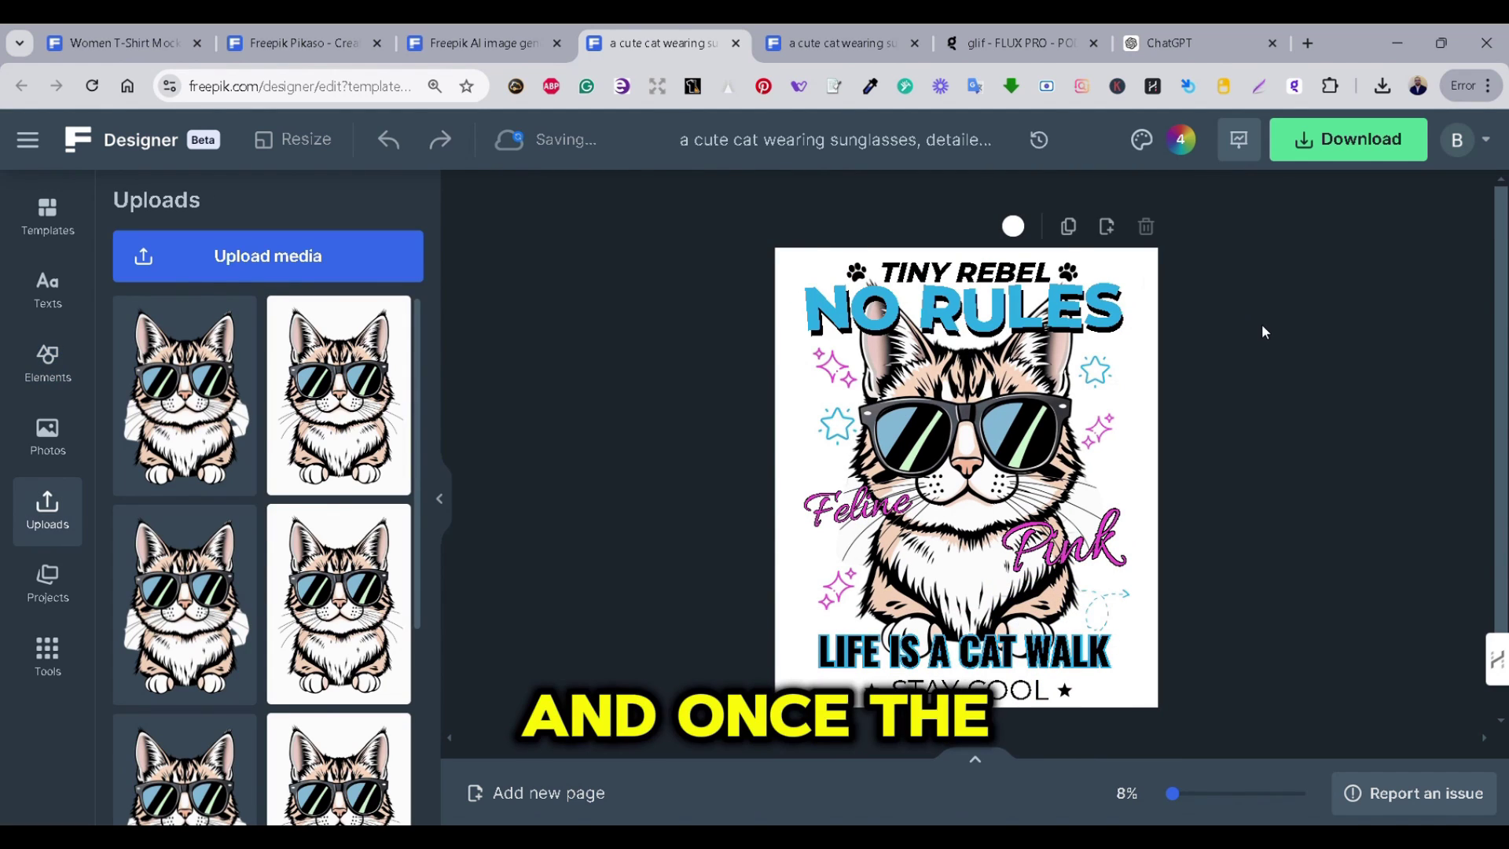
- Download the finished design as a PNG at 1x, 4500 × 5400 px
click(1413, 145)
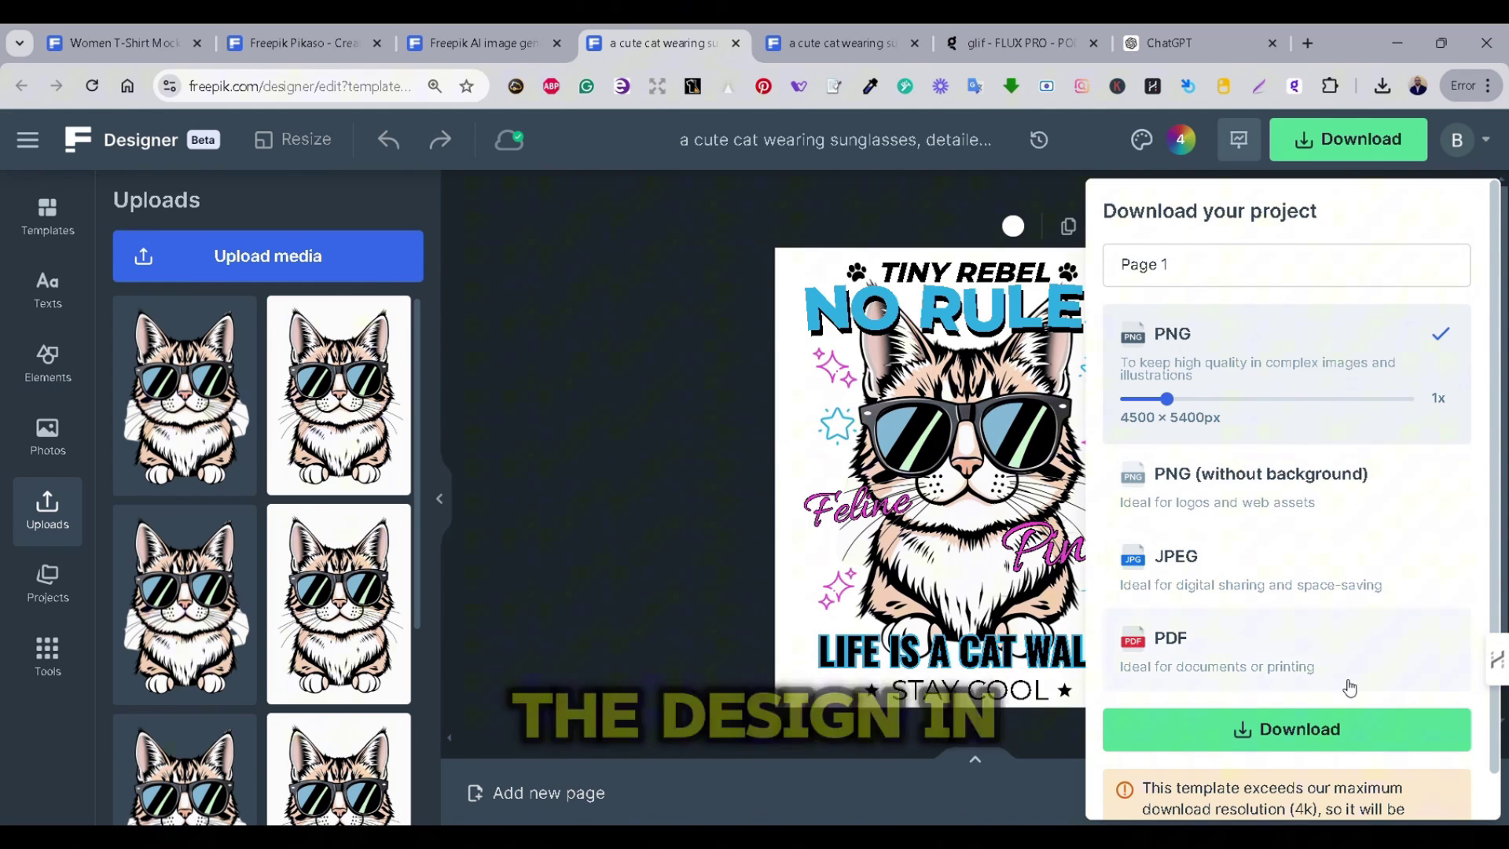
click(1328, 722)
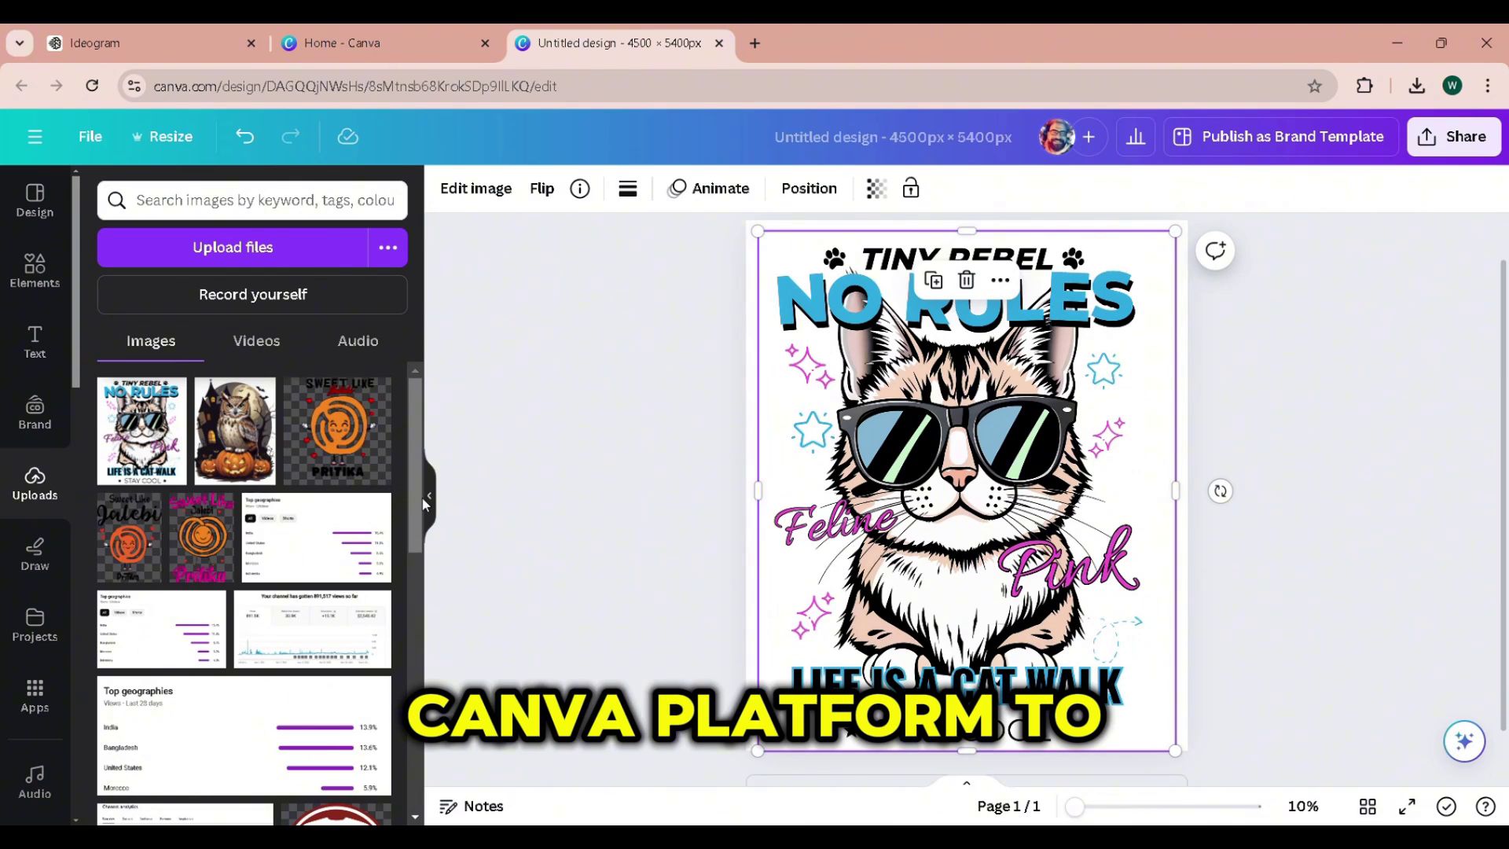
- Switch to Canva and load the cat design into the Image Upscaler app with the 2x resolution
drag(416, 499, 415, 707)
click(36, 695)
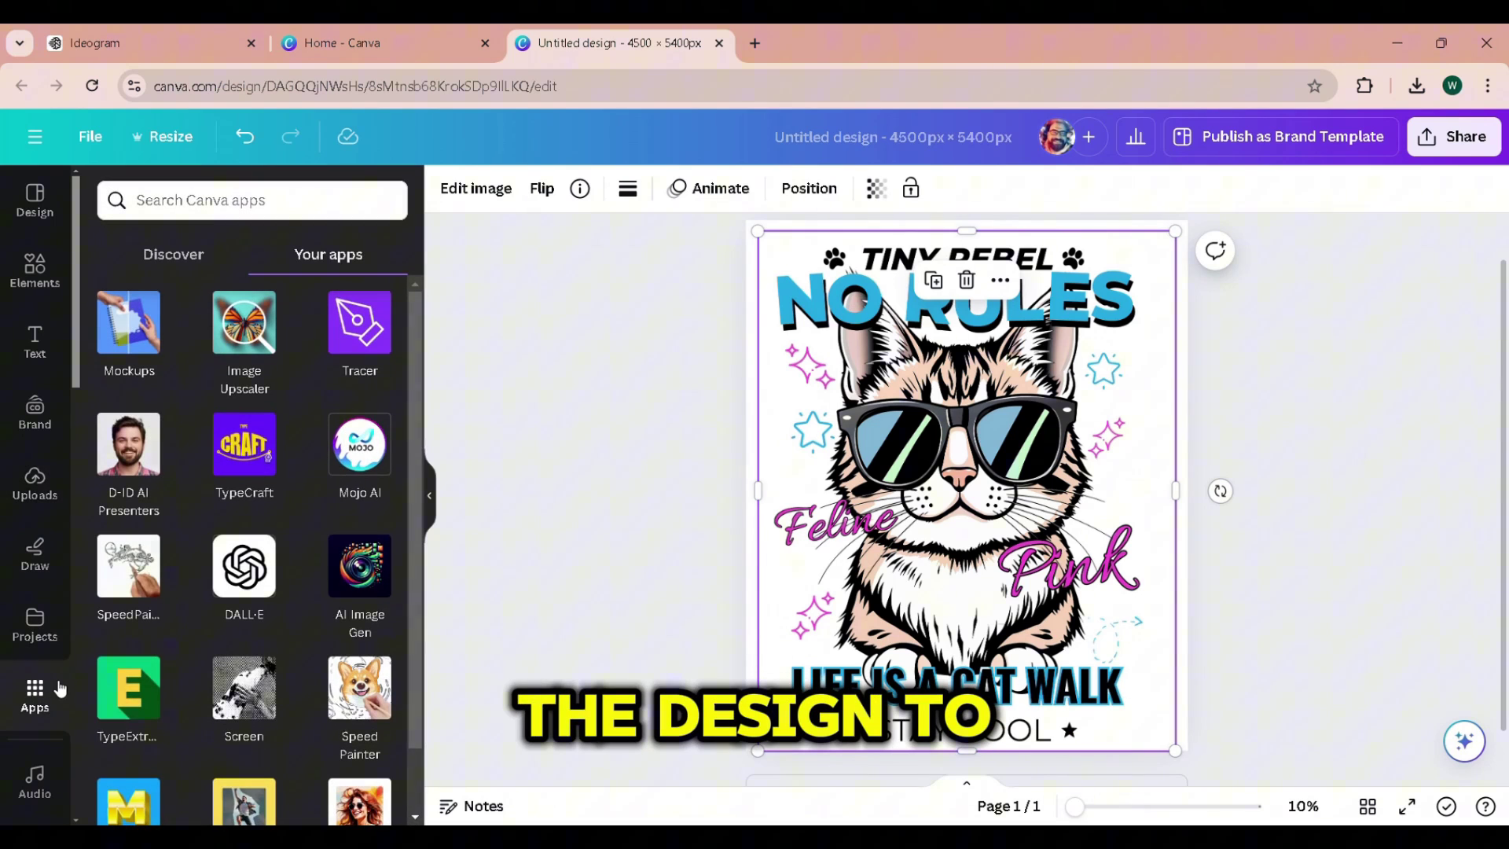
click(250, 344)
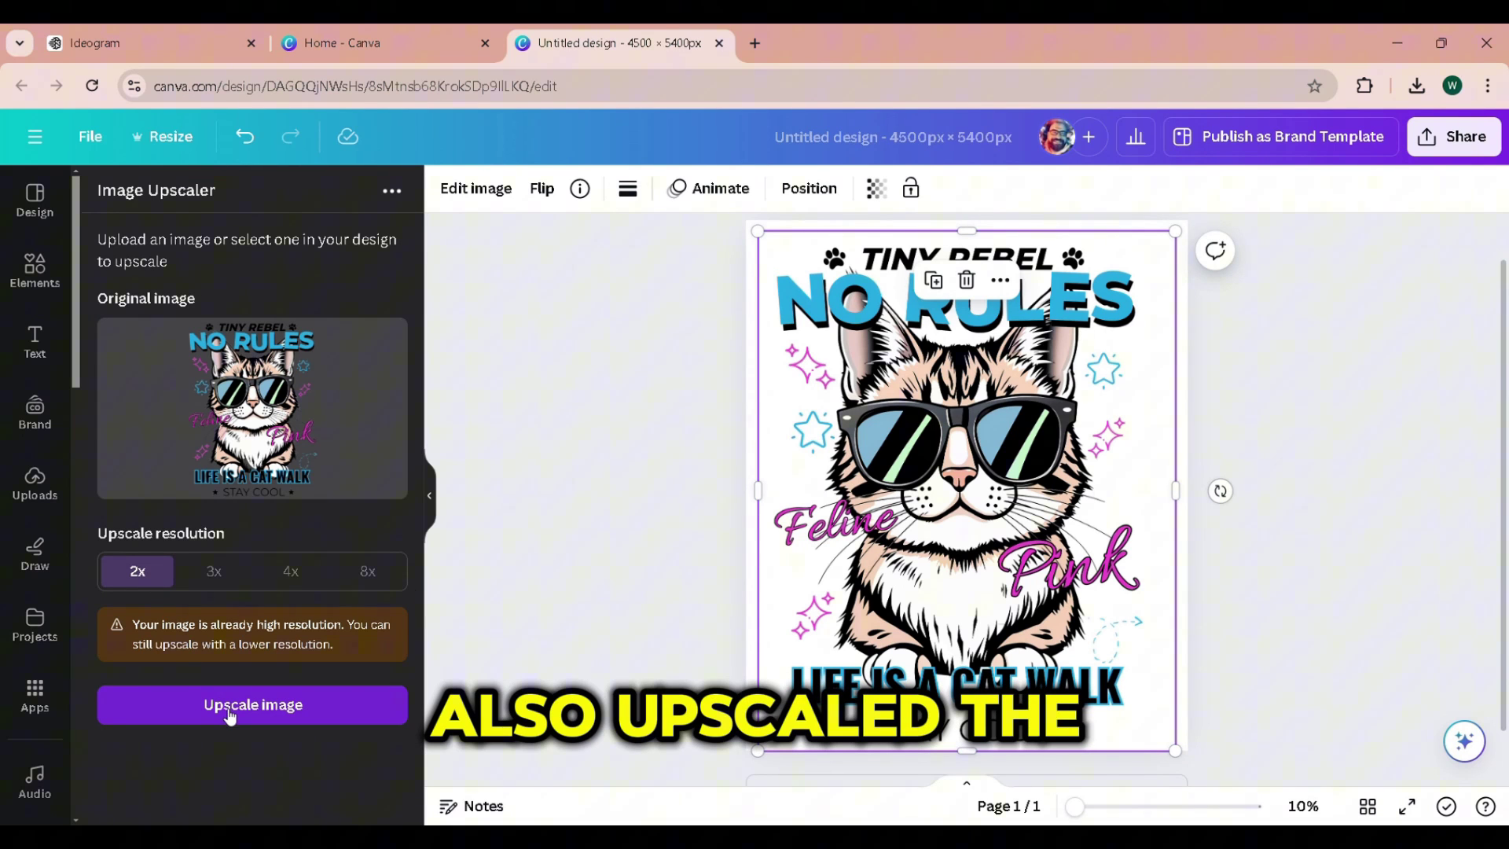
- Remove the cat design's background in the image editor and set the Restore brush size to 7
click(476, 188)
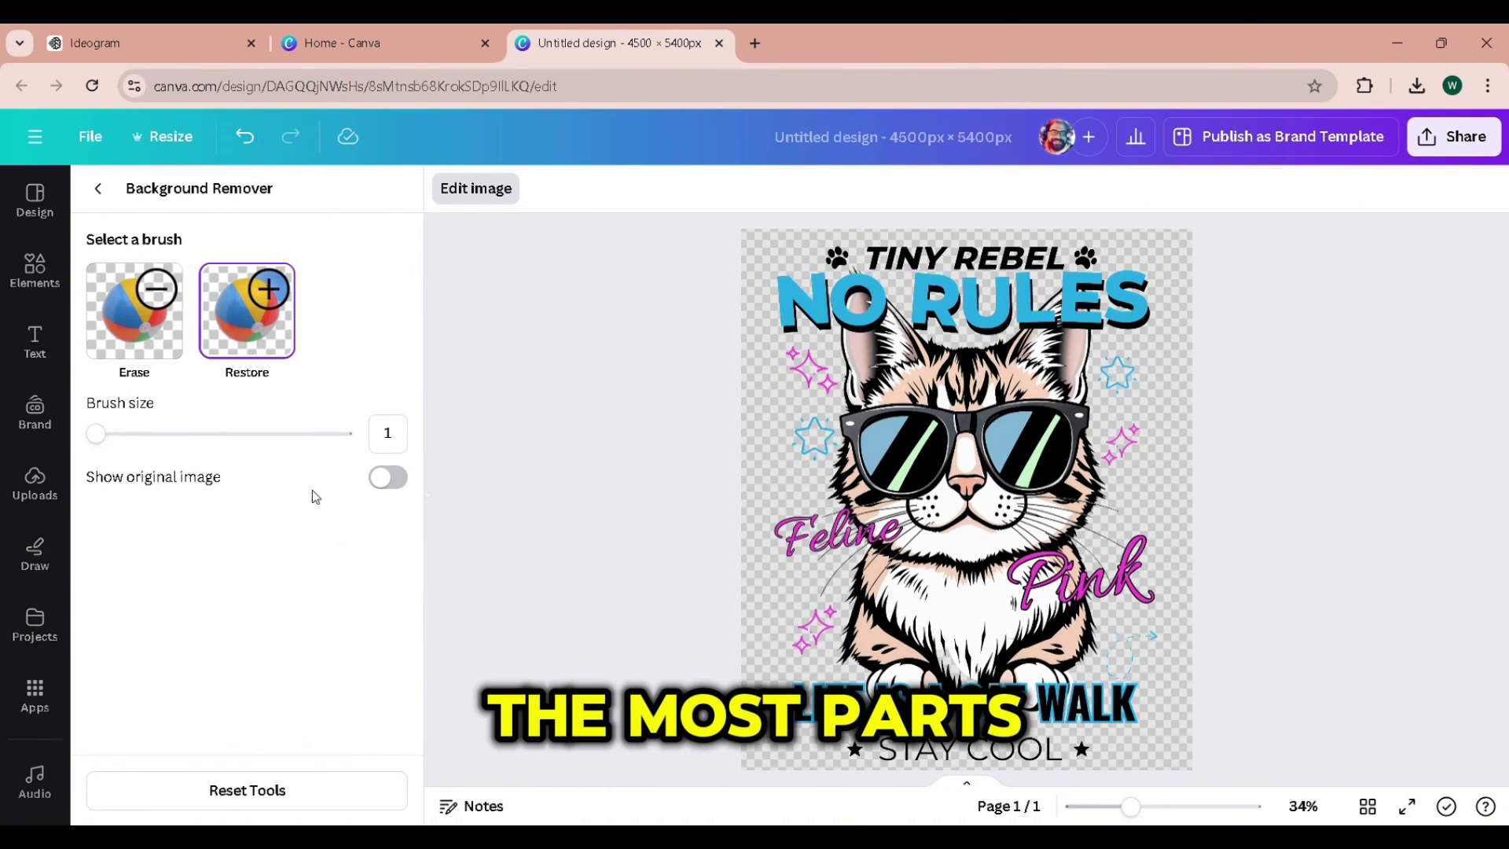
drag(95, 433, 110, 434)
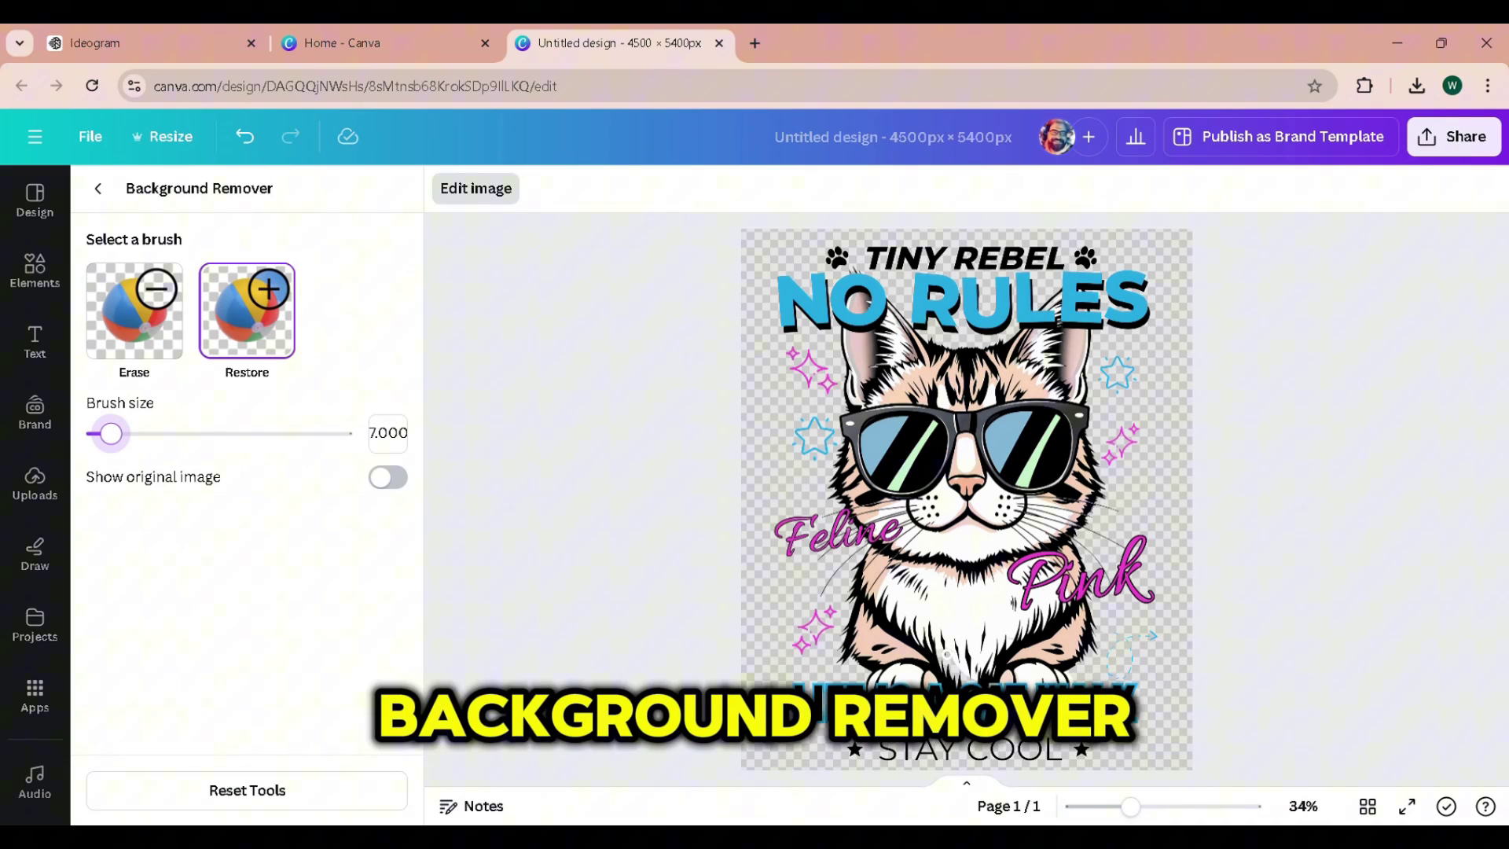